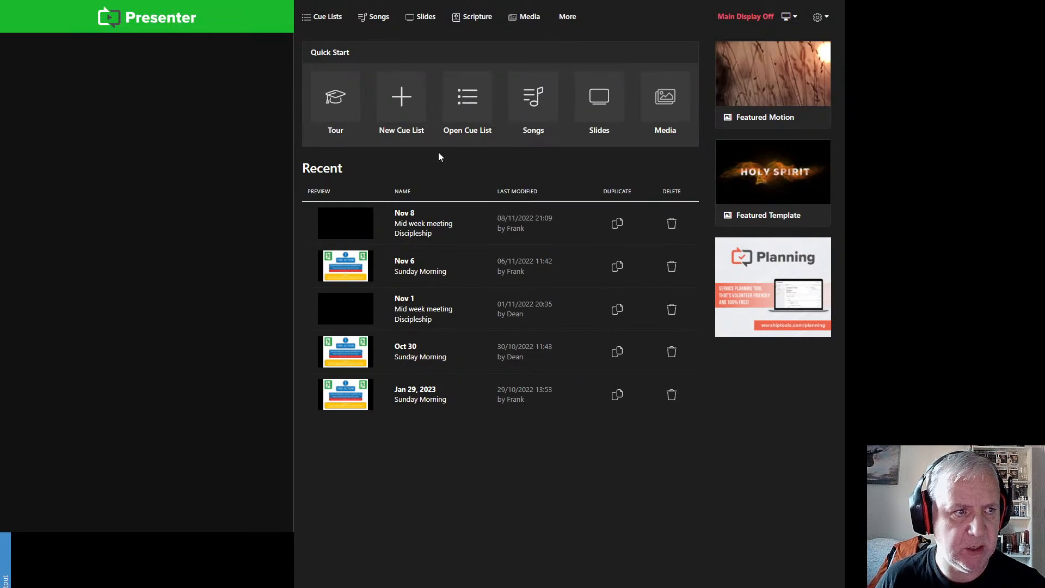
# Step: Start a new cue list with service time 13/11/2022 10:30 and type Sunday Morning
pyautogui.click(470, 106)
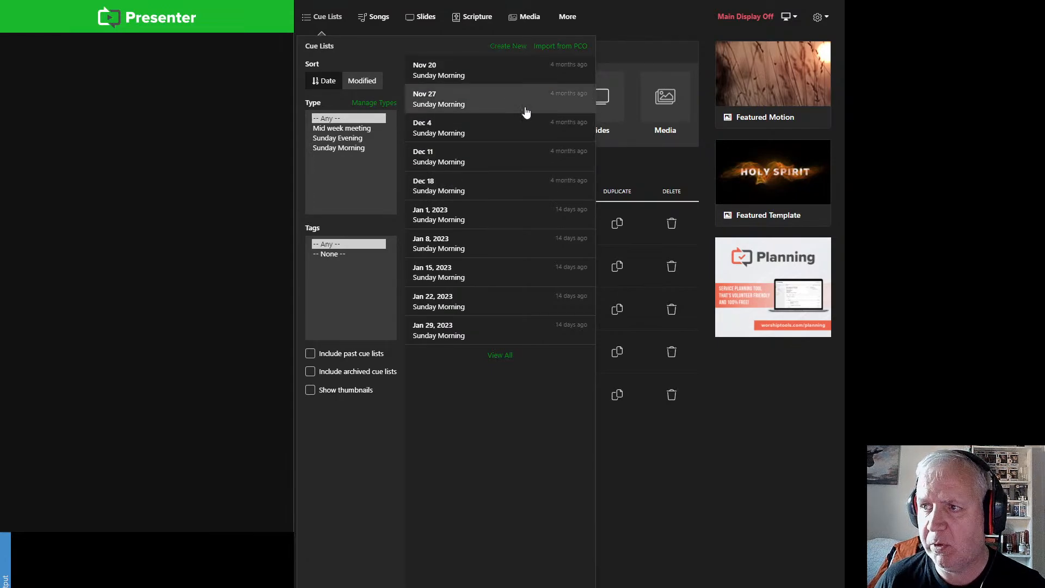
pyautogui.click(511, 50)
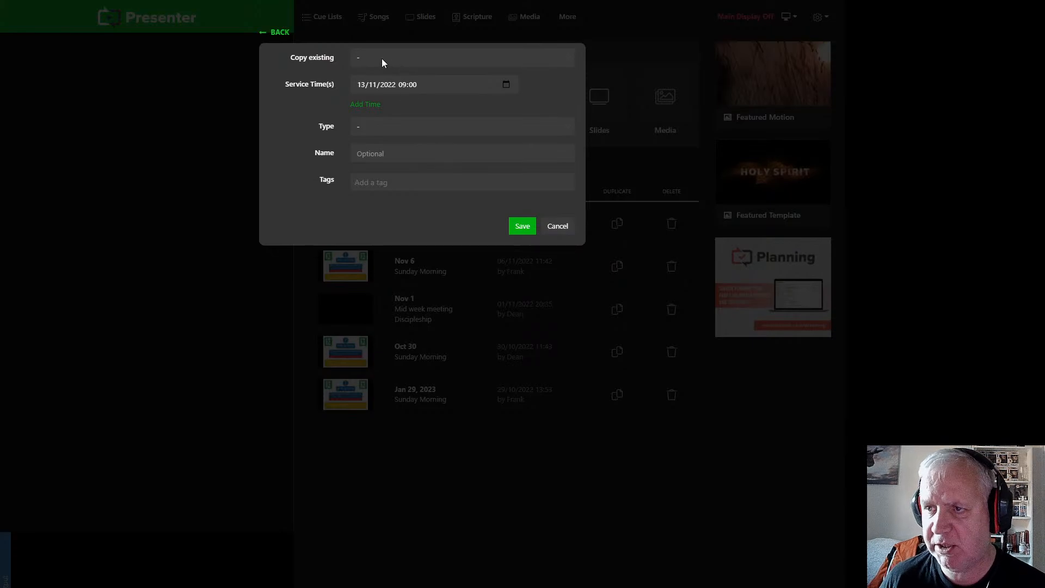
pyautogui.click(432, 85)
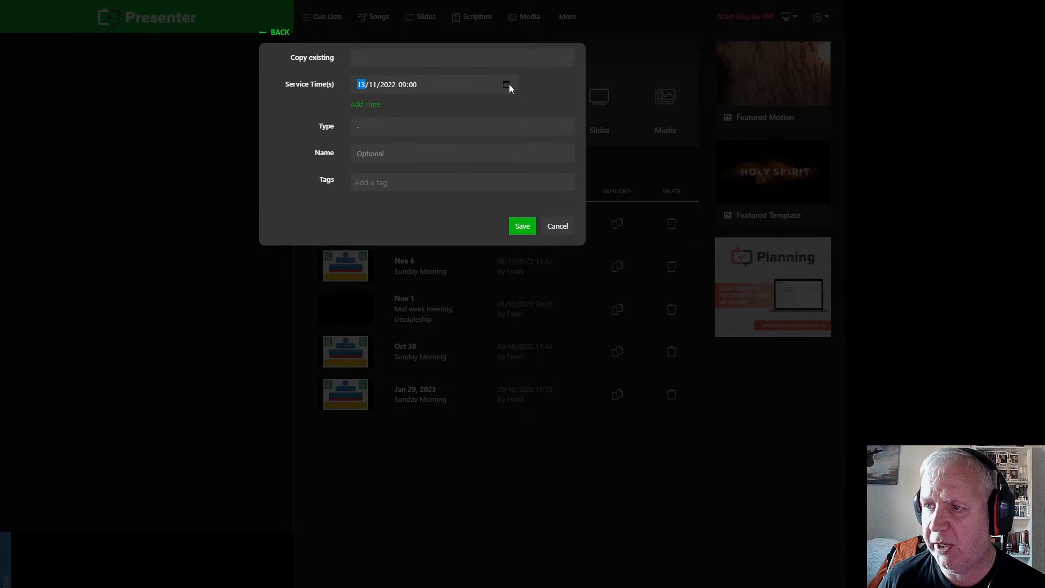
pyautogui.click(490, 133)
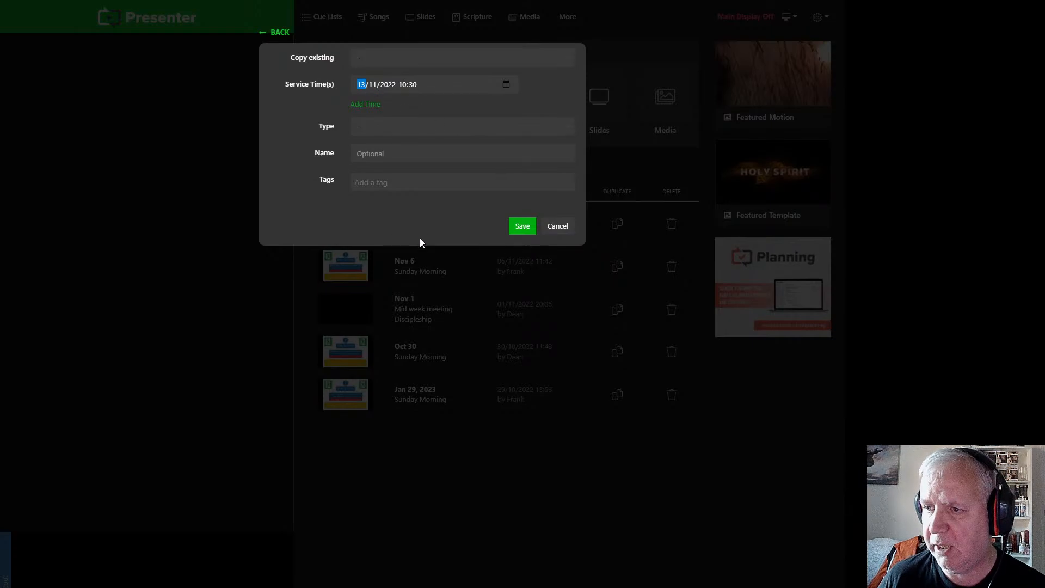
pyautogui.click(568, 203)
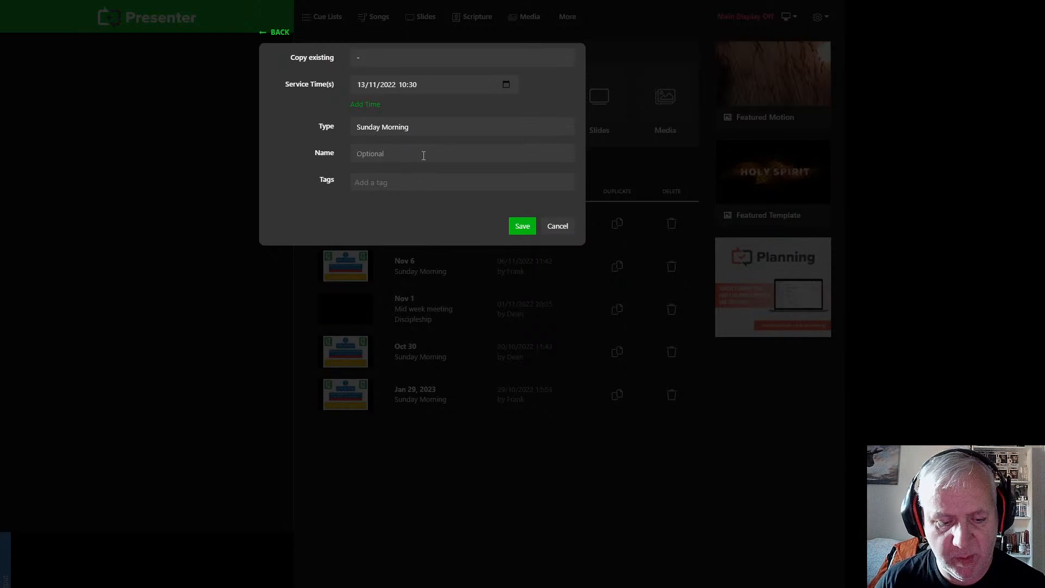
# Step: Name the new cue list "Remberance Sundays", leave its tags empty and save it
pyautogui.write('Rem')
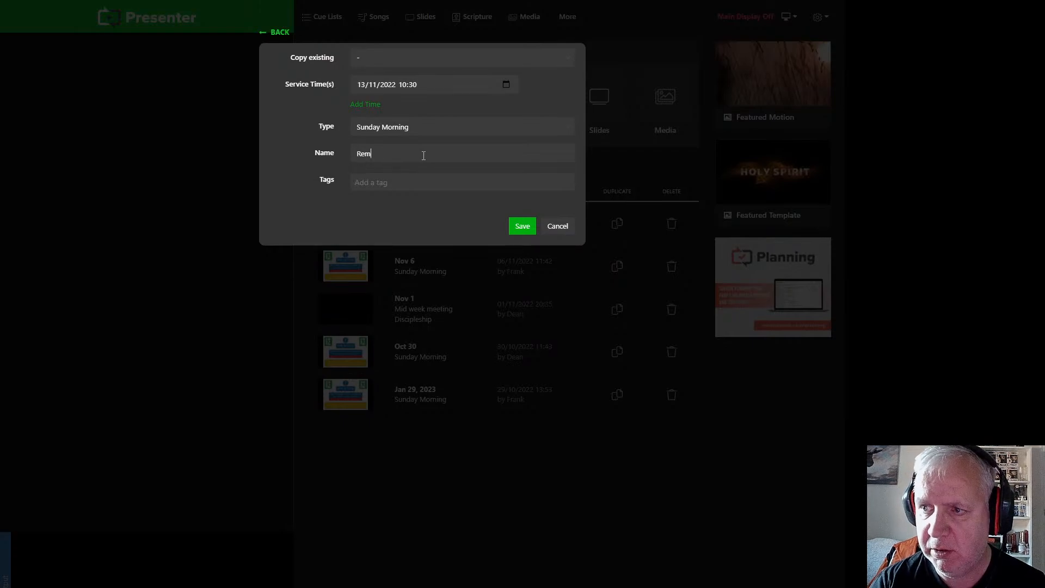
pyautogui.write('bera')
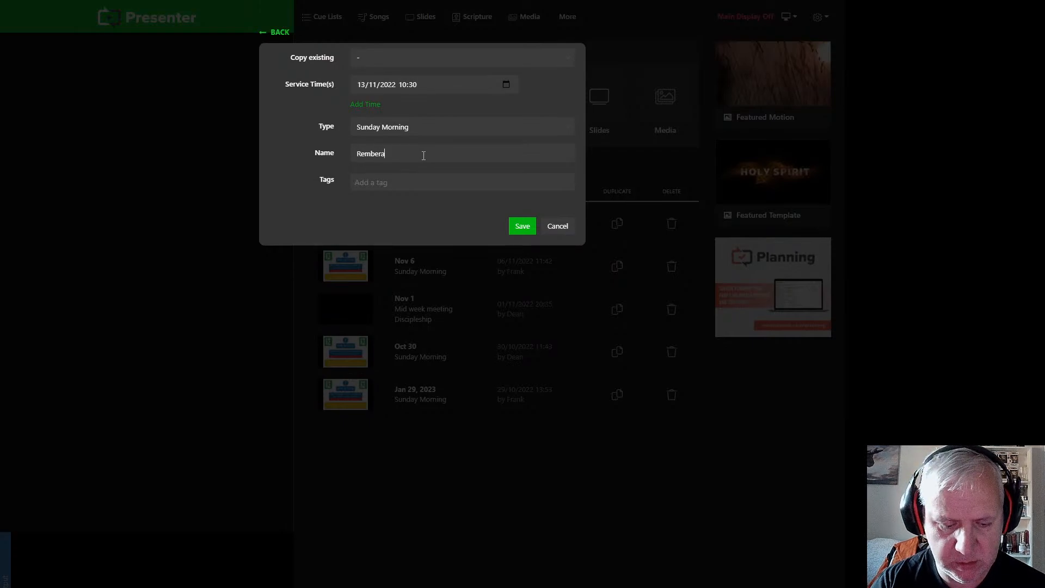
pyautogui.write('nce Sundays')
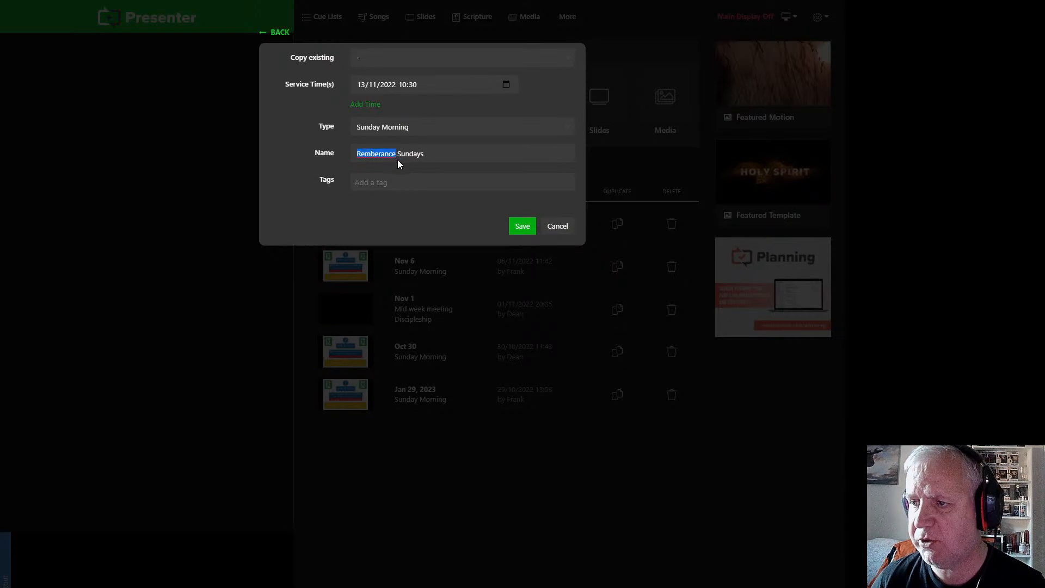
pyautogui.click(480, 147)
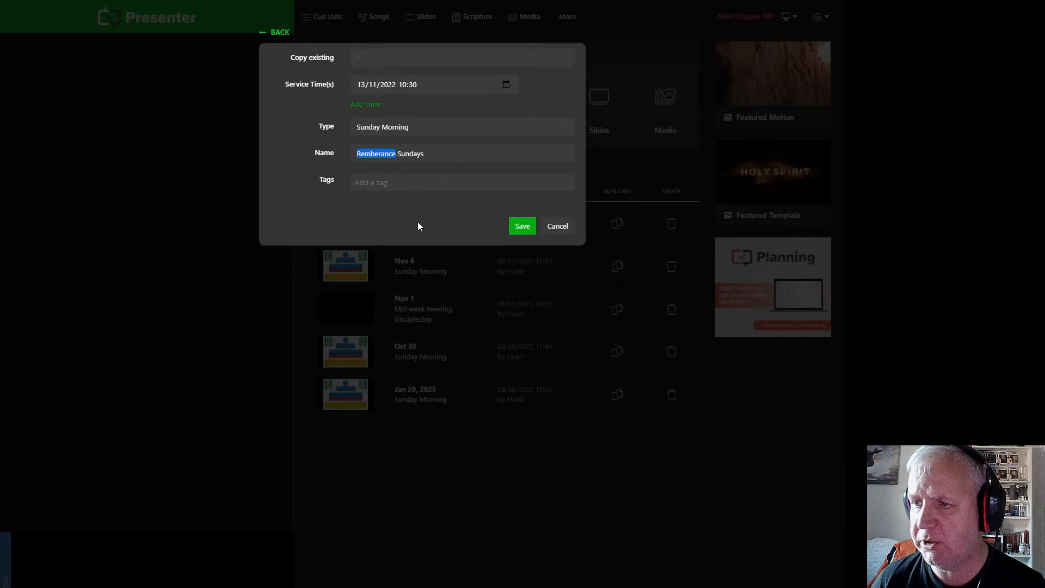
pyautogui.click(394, 182)
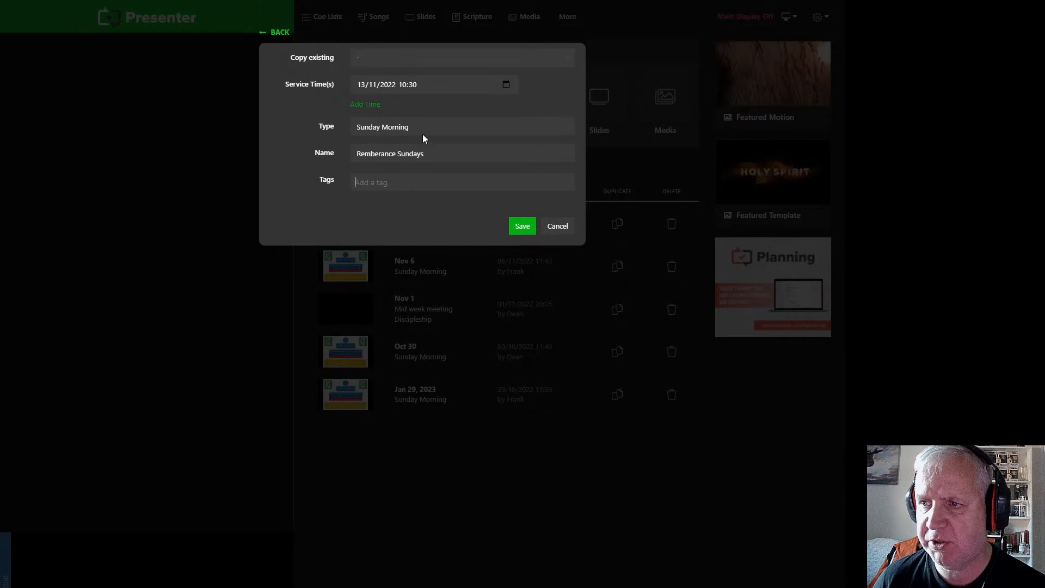
pyautogui.click(522, 230)
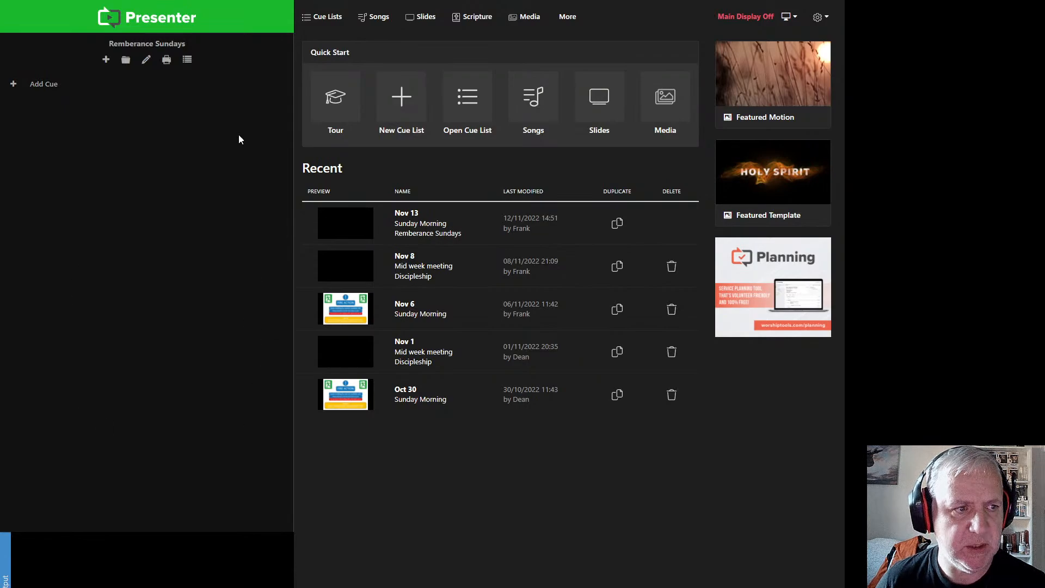
# Step: Add a blank cue to the cue list, followed by a folder named "Song List"
pyautogui.click(14, 86)
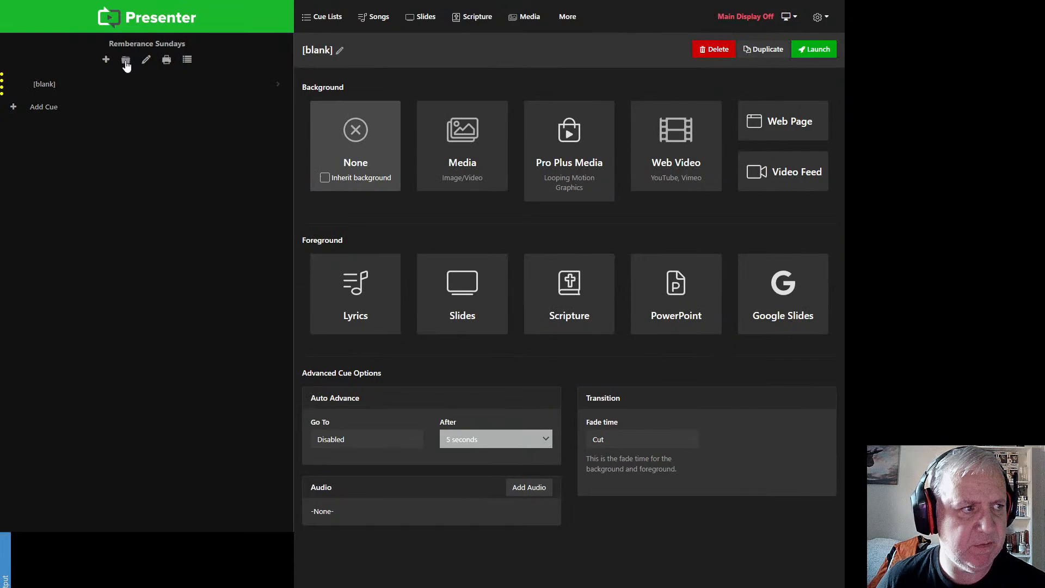
pyautogui.click(126, 61)
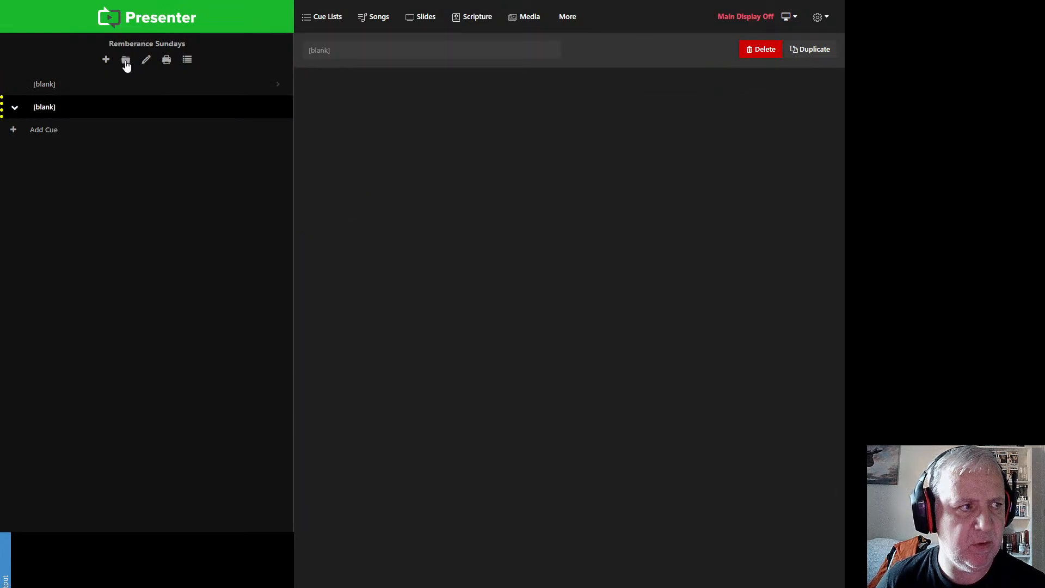
pyautogui.click(44, 111)
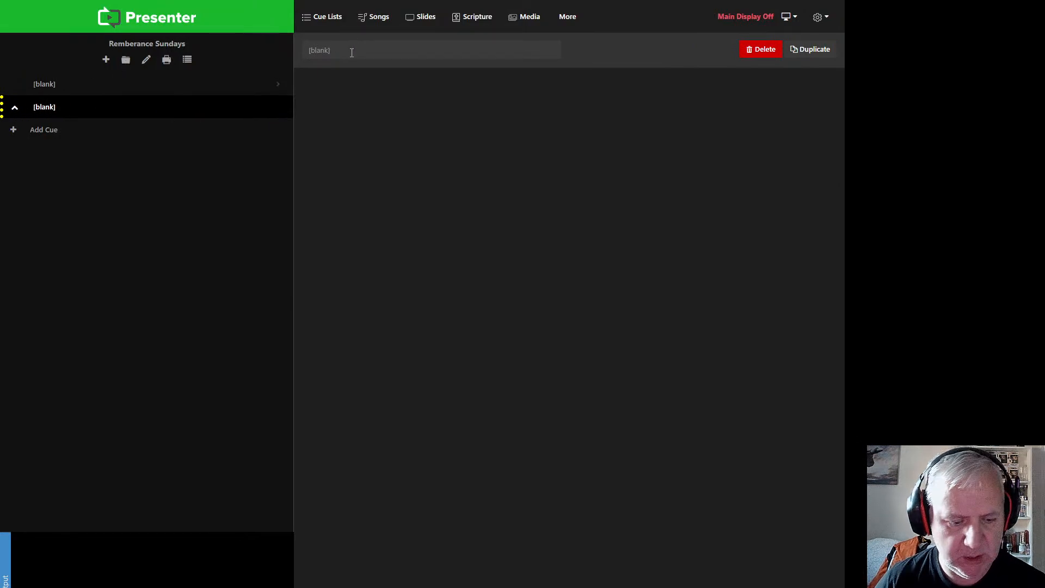
pyautogui.write('Soin')
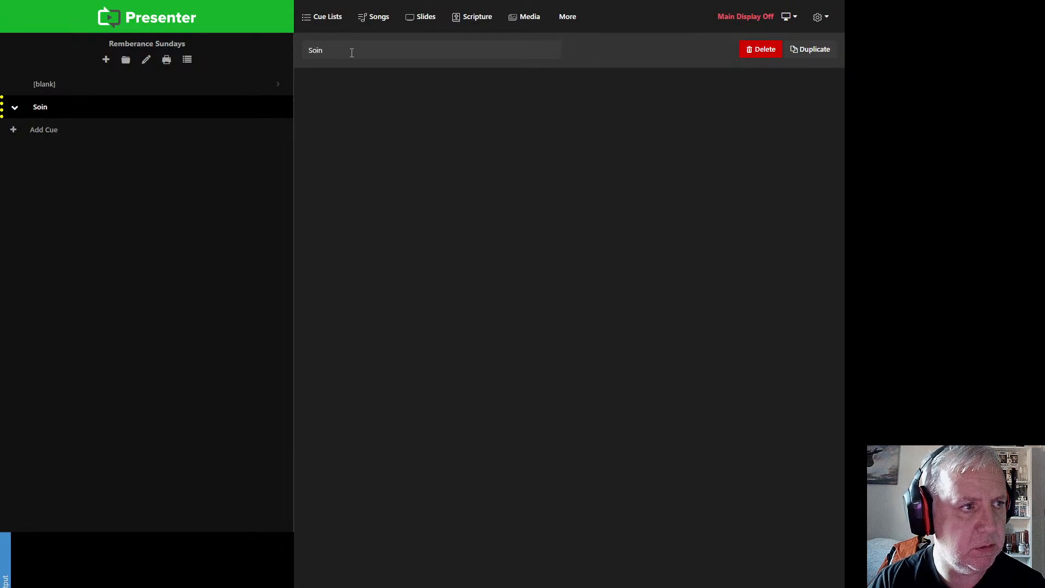
pyautogui.press('BackSpace')
pyautogui.press('BackSpace')
pyautogui.write('ng Lis')
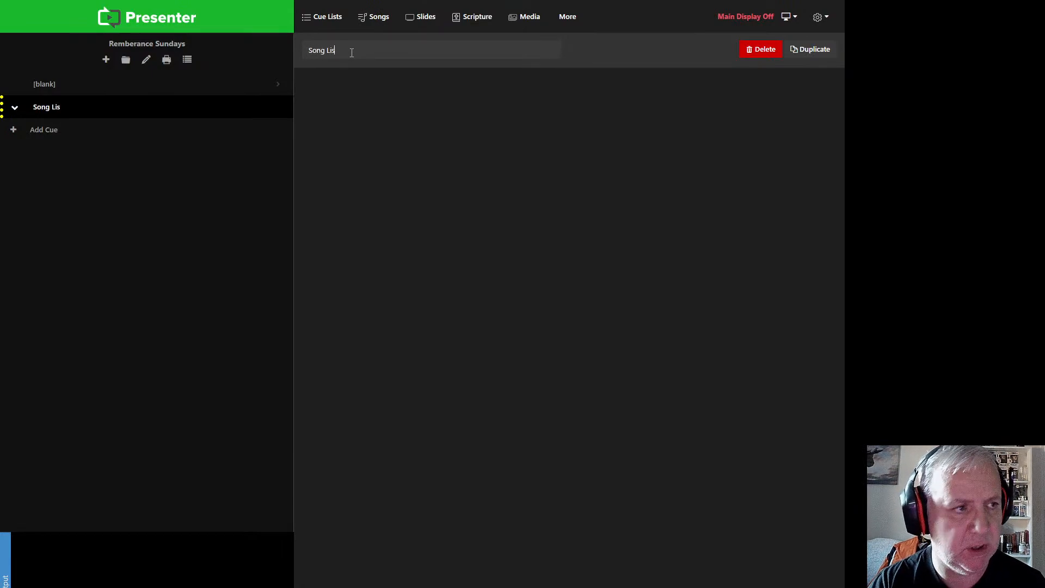
pyautogui.write('t')
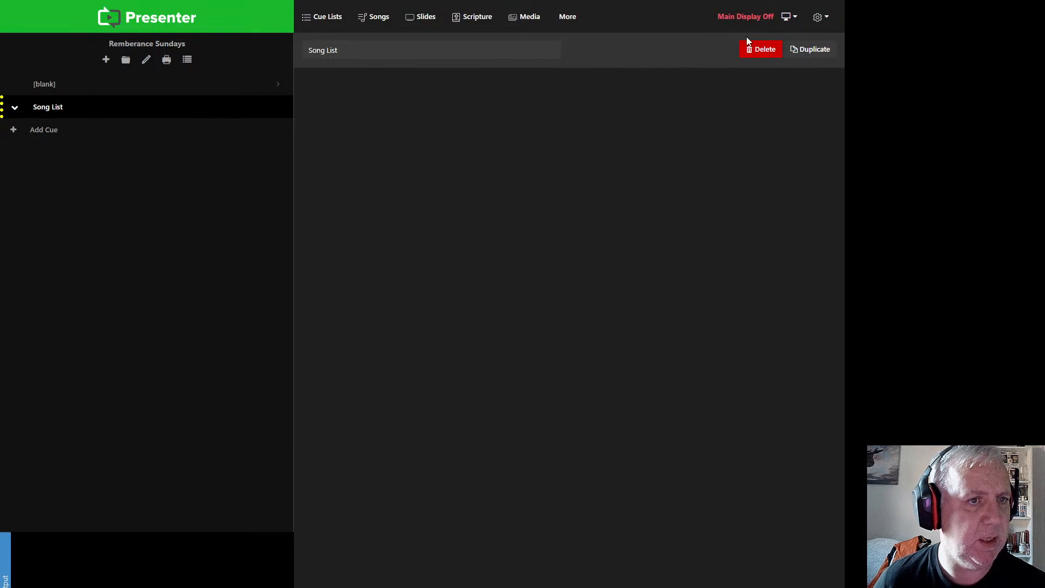
# Step: Duplicate the Song List folder twice, rename the last copy "Song List 2" and place it directly below the original
pyautogui.click(827, 50)
pyautogui.click(827, 50)
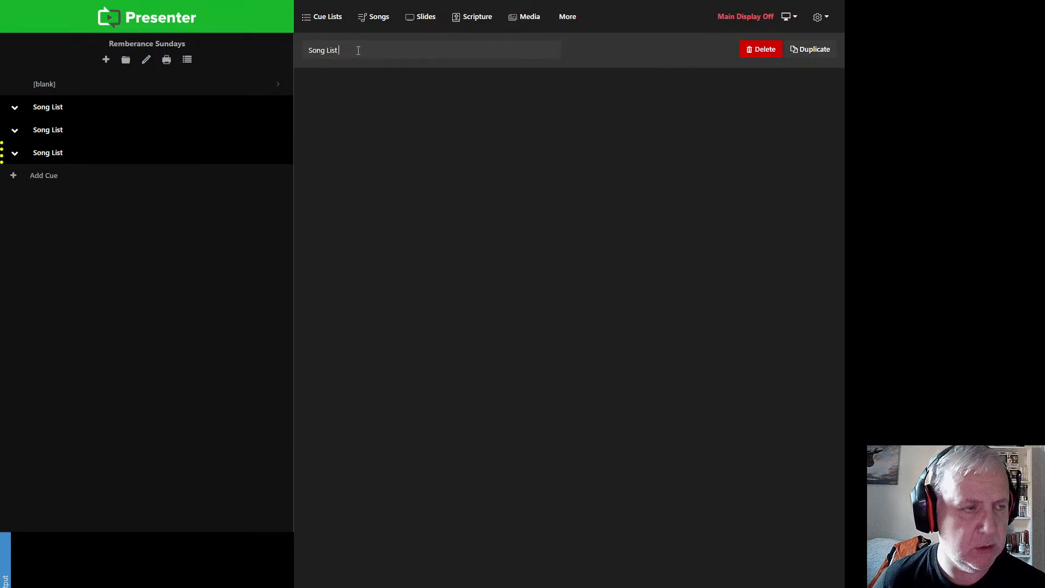
pyautogui.write('2')
pyautogui.click(60, 130)
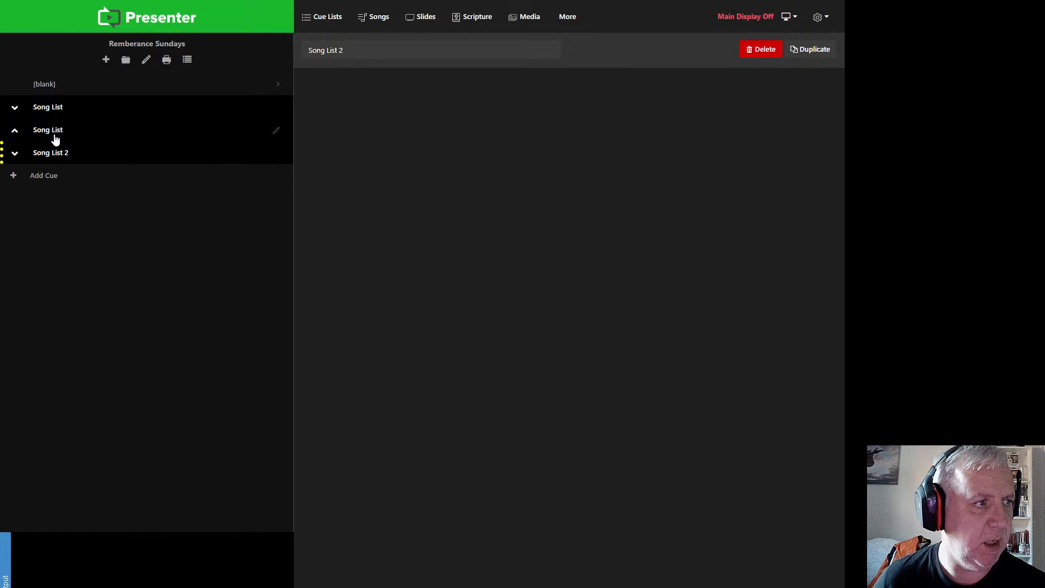
pyautogui.moveTo(38, 129); pyautogui.dragTo(37, 194)
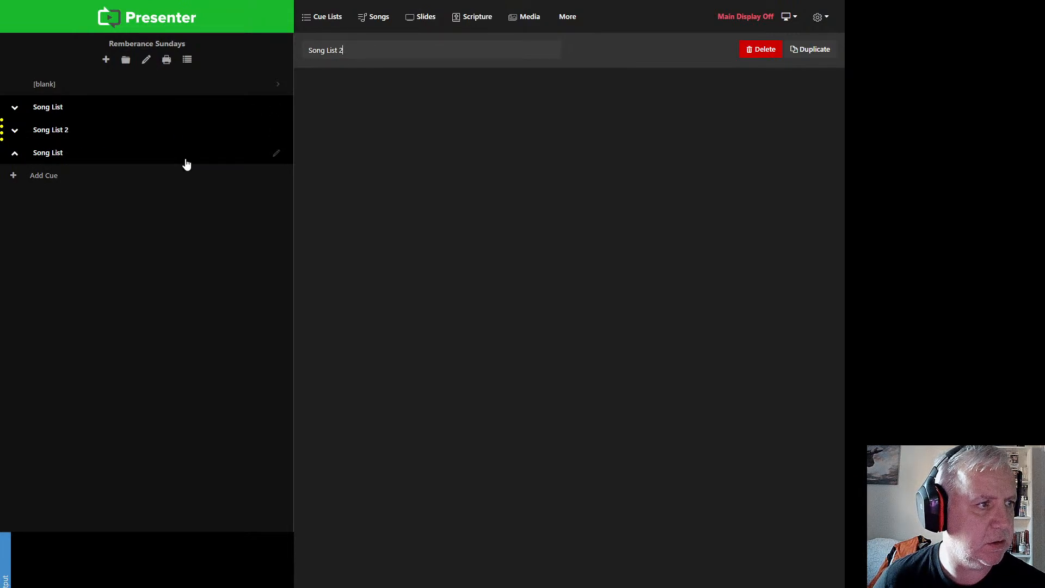
# Step: Rename the remaining copy of the Song List folder, at the end of the cue list, to "Scripture"
pyautogui.click(276, 154)
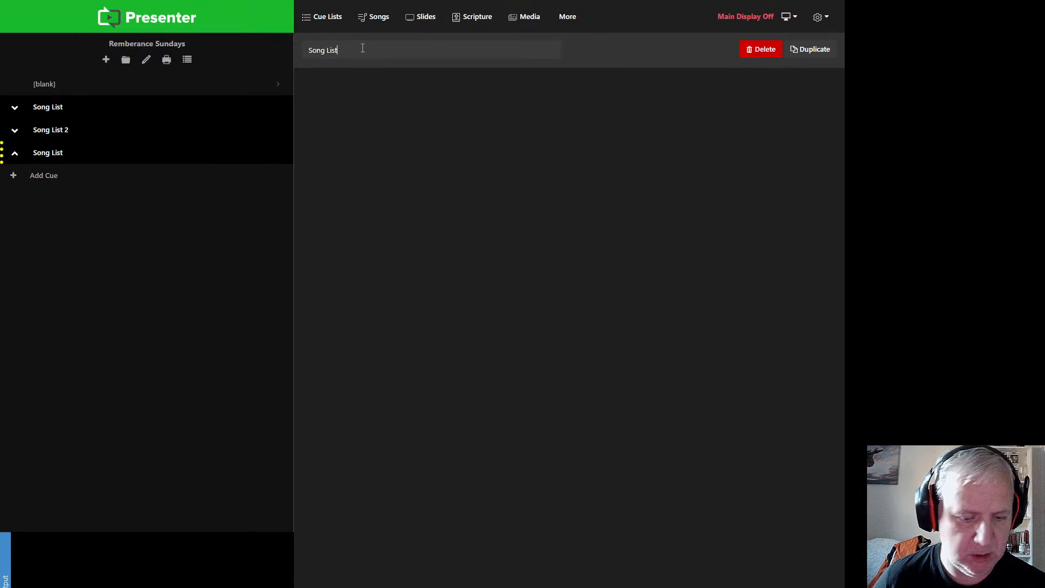
pyautogui.press('BackSpace')
pyautogui.press('BackSpace')
pyautogui.press('BackSpace')
pyautogui.press('BackSpace')
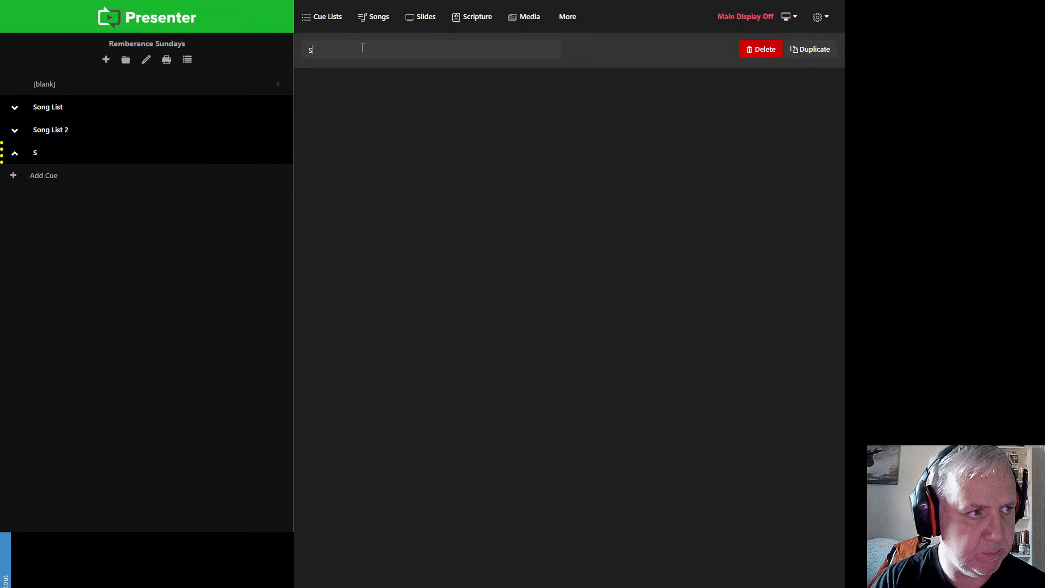
pyautogui.write('cripture')
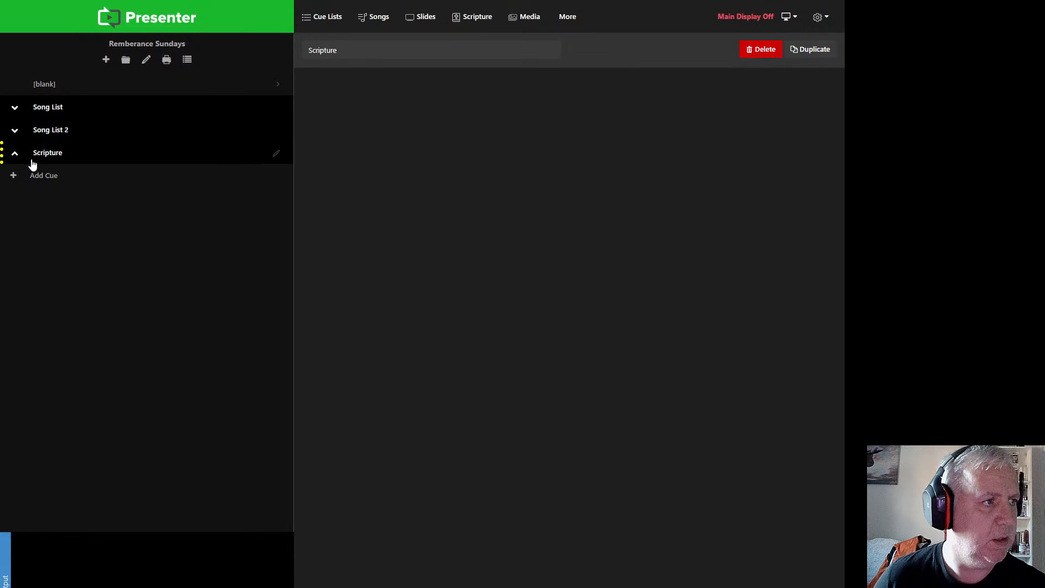
# Step: Expand the Song List, Song List 2 and Scripture folders in the cue list
pyautogui.click(15, 132)
pyautogui.click(15, 110)
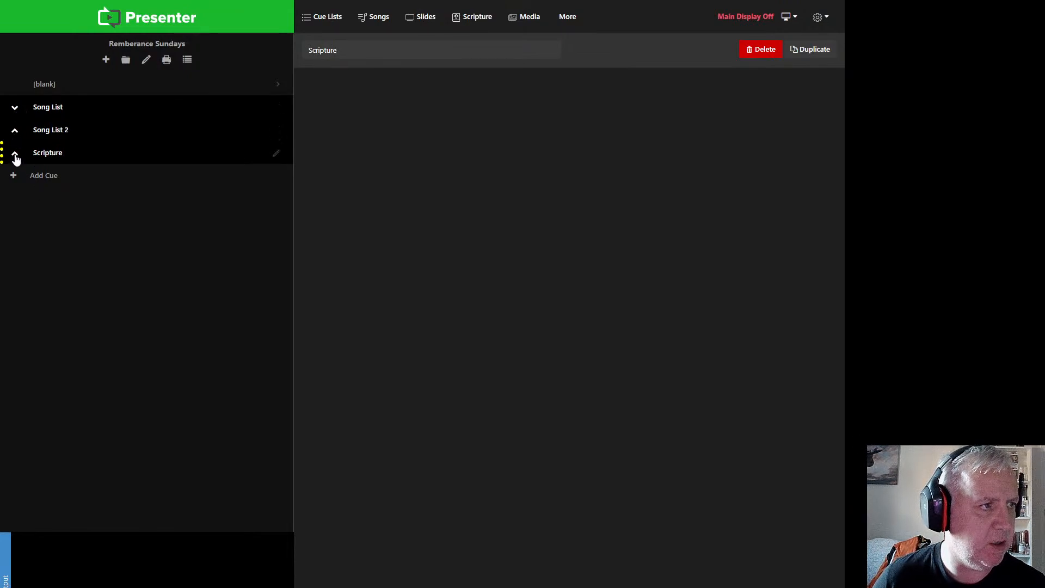
pyautogui.click(15, 154)
pyautogui.click(15, 131)
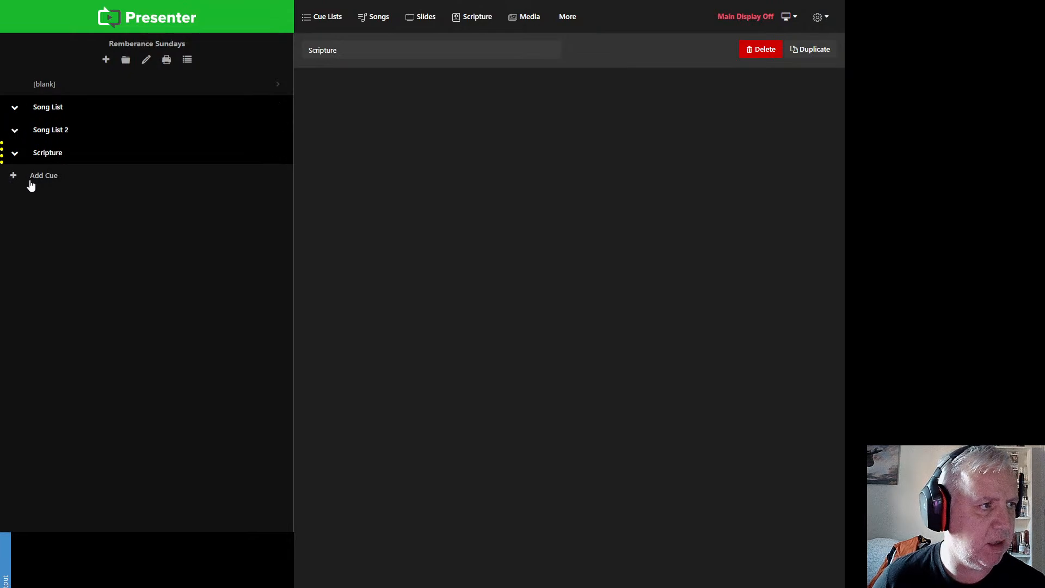
# Step: Collapse the Song List folder and add eight blank cues at the end of the cue list
pyautogui.click(56, 108)
pyautogui.click(106, 61)
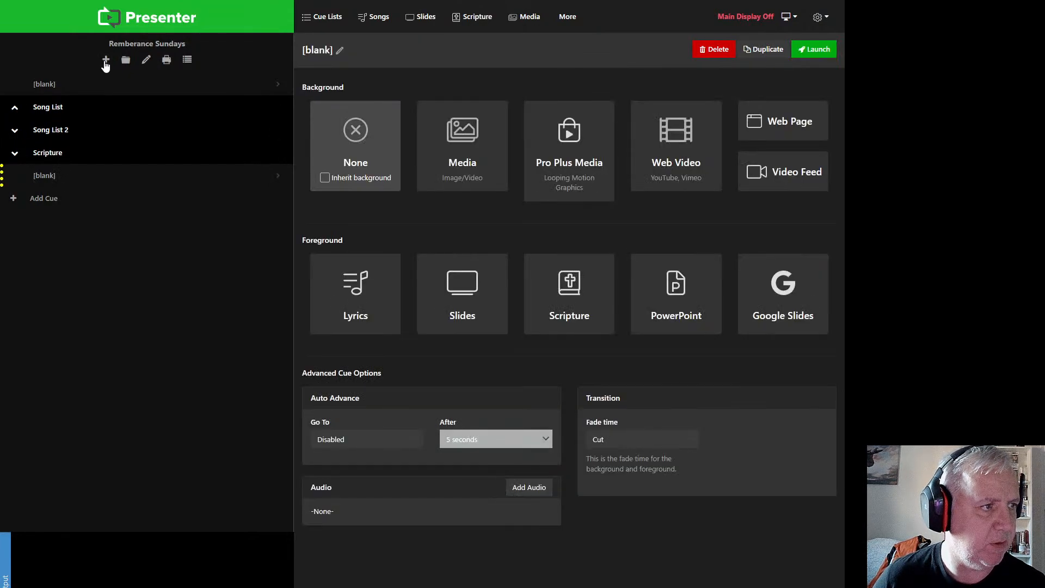
pyautogui.click(106, 61)
pyautogui.click(106, 61)
pyautogui.click(105, 61)
pyautogui.click(106, 61)
pyautogui.click(106, 61)
pyautogui.click(105, 61)
pyautogui.click(106, 61)
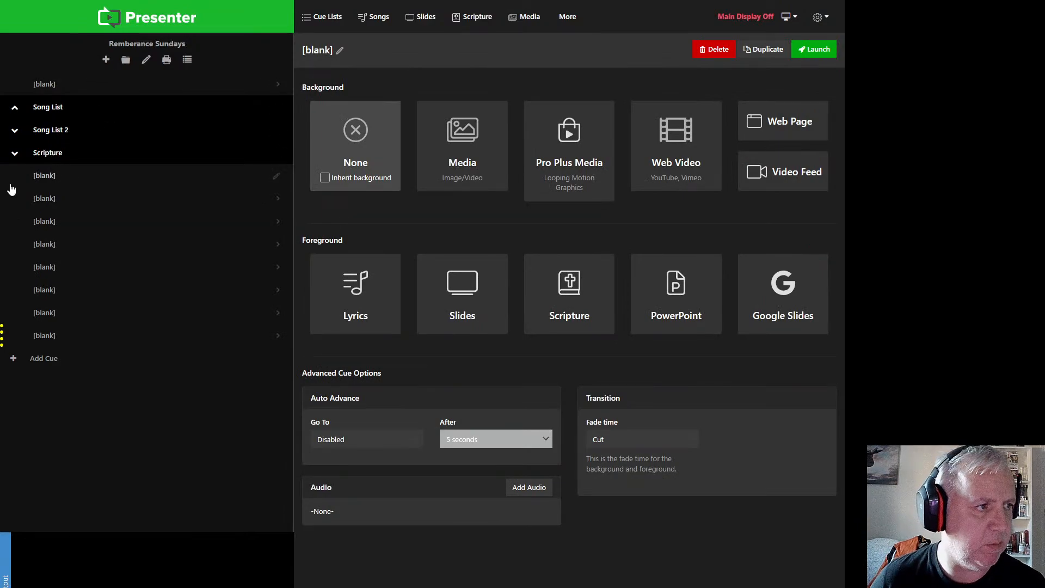
# Step: Move all eight blank cues from below Scripture into the Song List folder, expanding that folder
pyautogui.moveTo(36, 183); pyautogui.dragTo(45, 127)
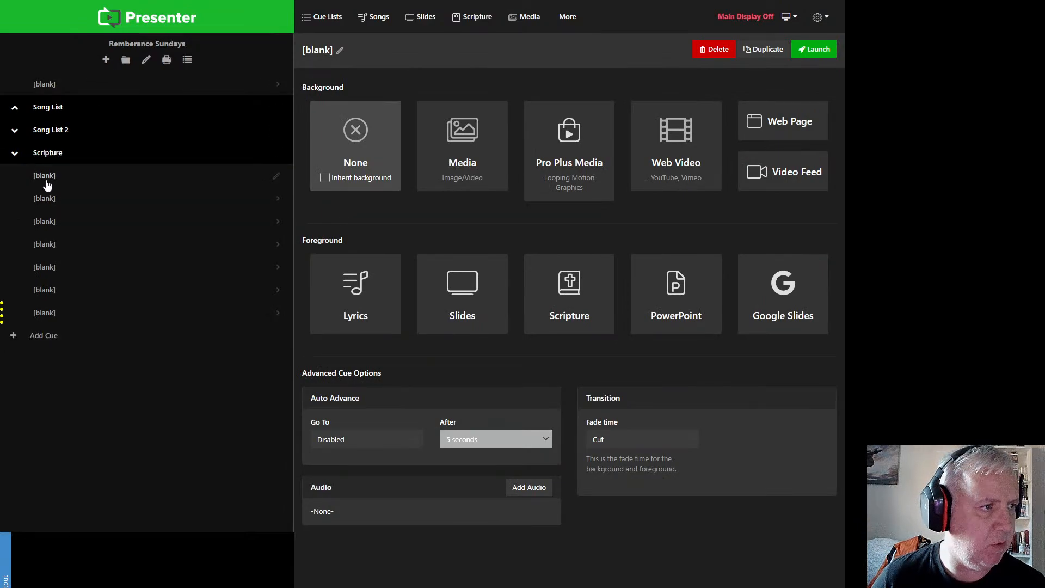
pyautogui.moveTo(41, 179); pyautogui.dragTo(10, 114)
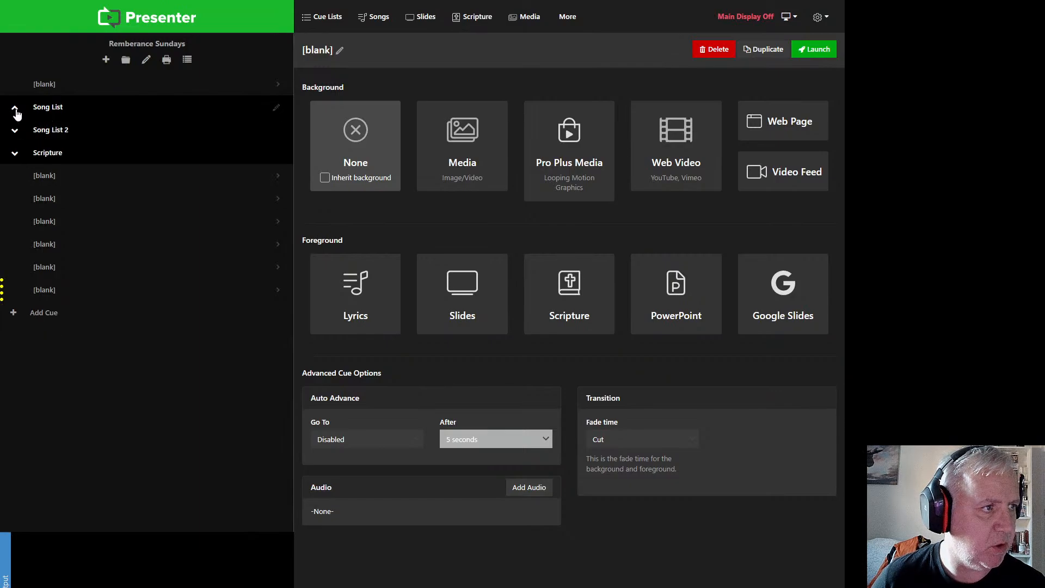
pyautogui.click(15, 108)
pyautogui.moveTo(54, 226); pyautogui.dragTo(64, 154)
pyautogui.moveTo(48, 243); pyautogui.dragTo(60, 195)
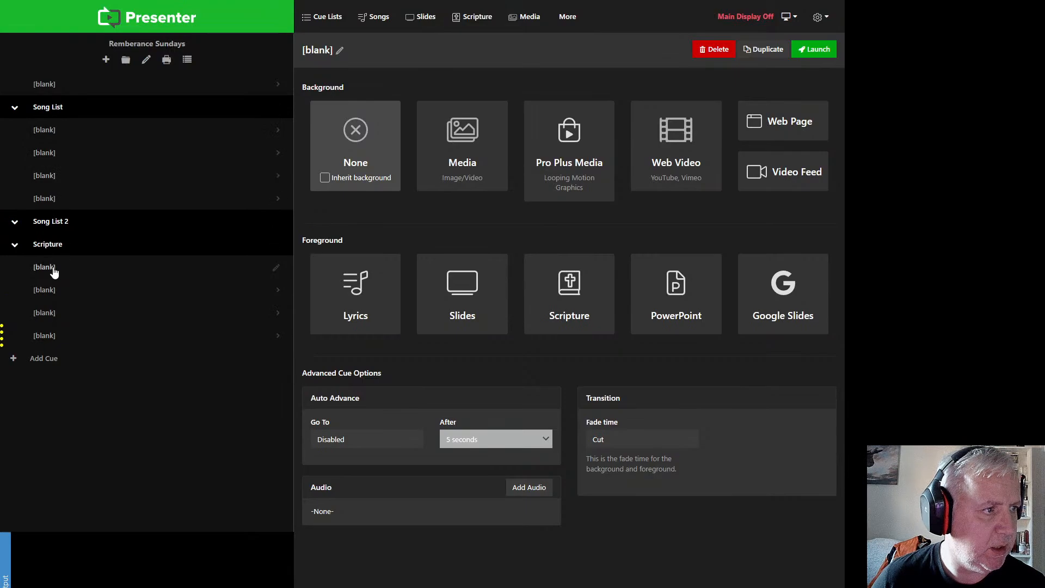
pyautogui.moveTo(51, 272); pyautogui.dragTo(56, 199)
pyautogui.moveTo(51, 294); pyautogui.dragTo(62, 201)
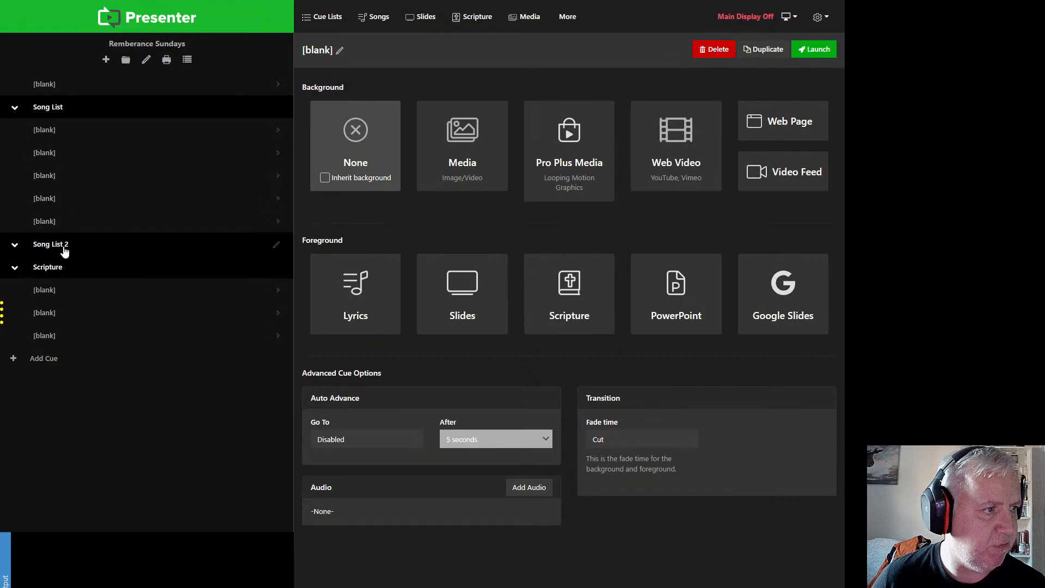
pyautogui.moveTo(52, 294); pyautogui.dragTo(63, 215)
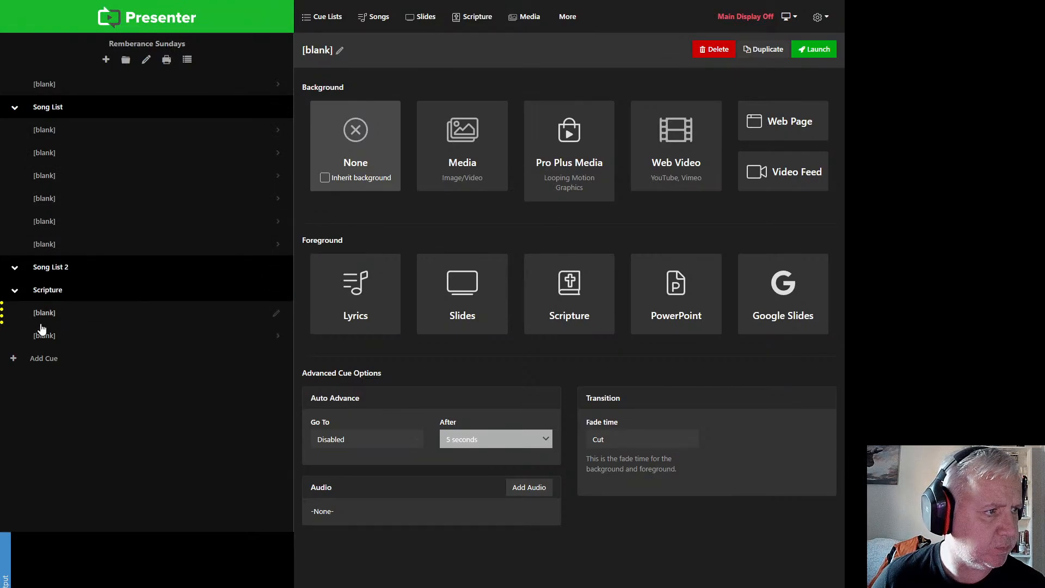
pyautogui.moveTo(42, 328); pyautogui.dragTo(51, 272)
pyautogui.moveTo(42, 340); pyautogui.dragTo(52, 272)
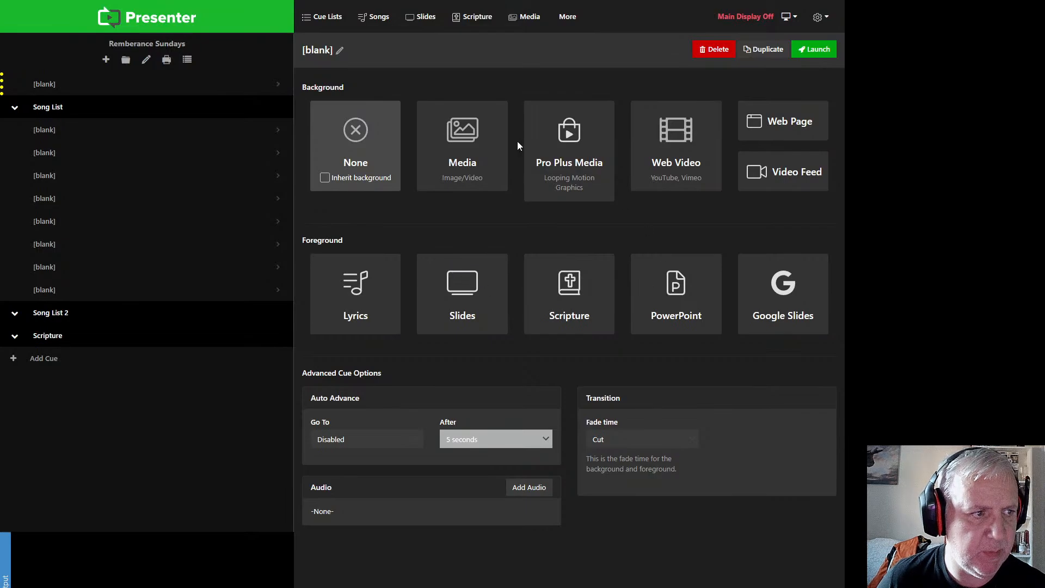
# Step: Open the media library to choose a background for the first blank cue, and maximise the program window
pyautogui.click(469, 145)
pyautogui.doubleClick(626, 0)
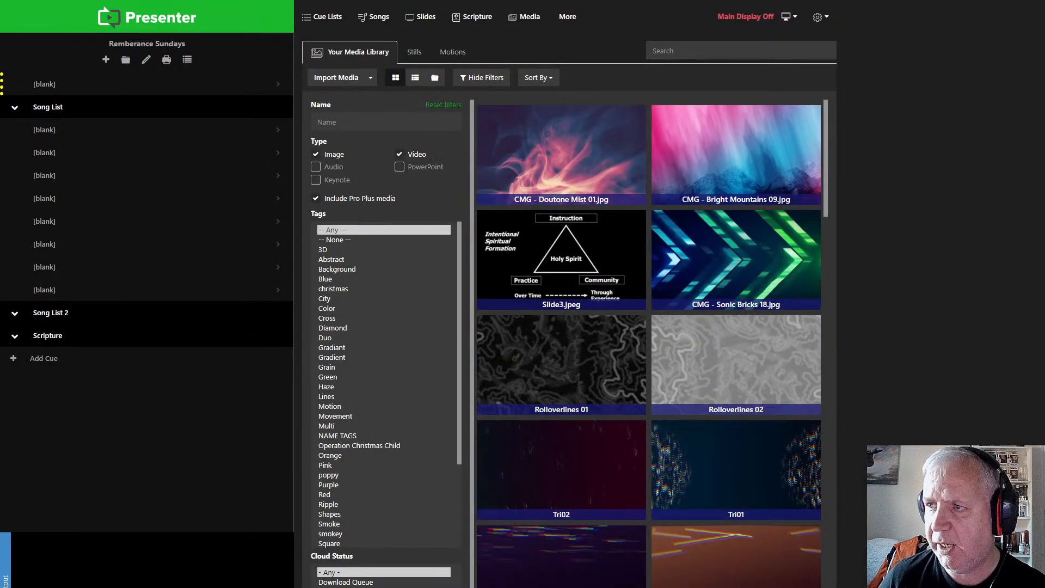
pyautogui.doubleClick(626, 0)
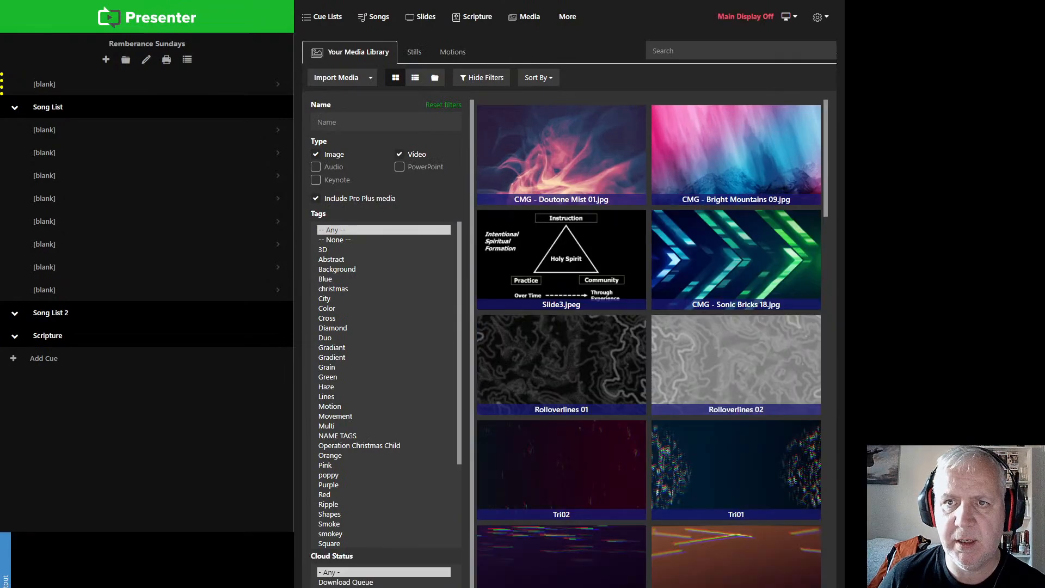
pyautogui.doubleClick(178, 1)
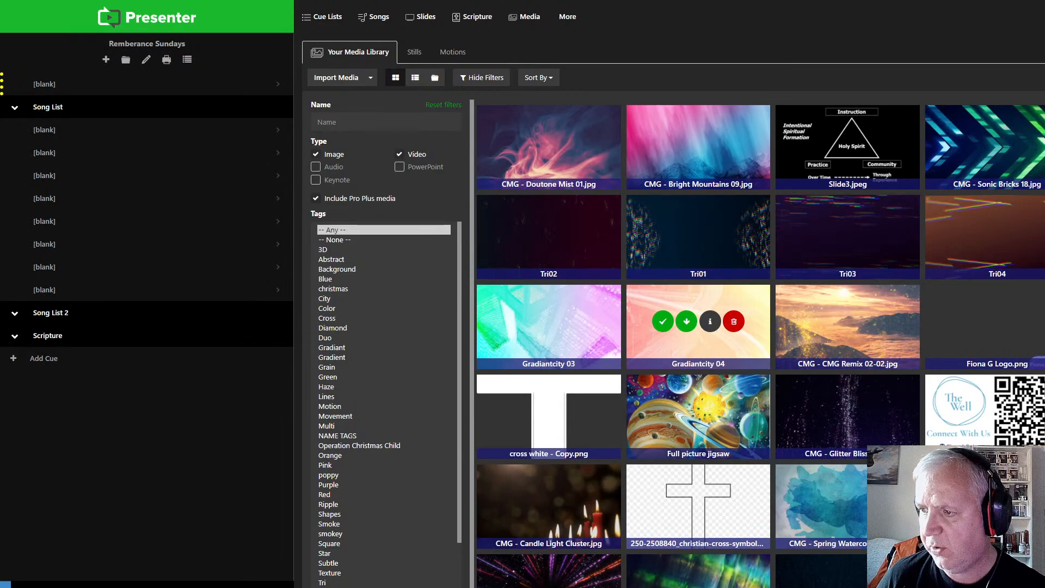
# Step: Look through the media library for the fire action poster, filtering by the Well Stream backgrounds tag and resetting the filter to Any
pyautogui.scroll(-5, 698, 326)
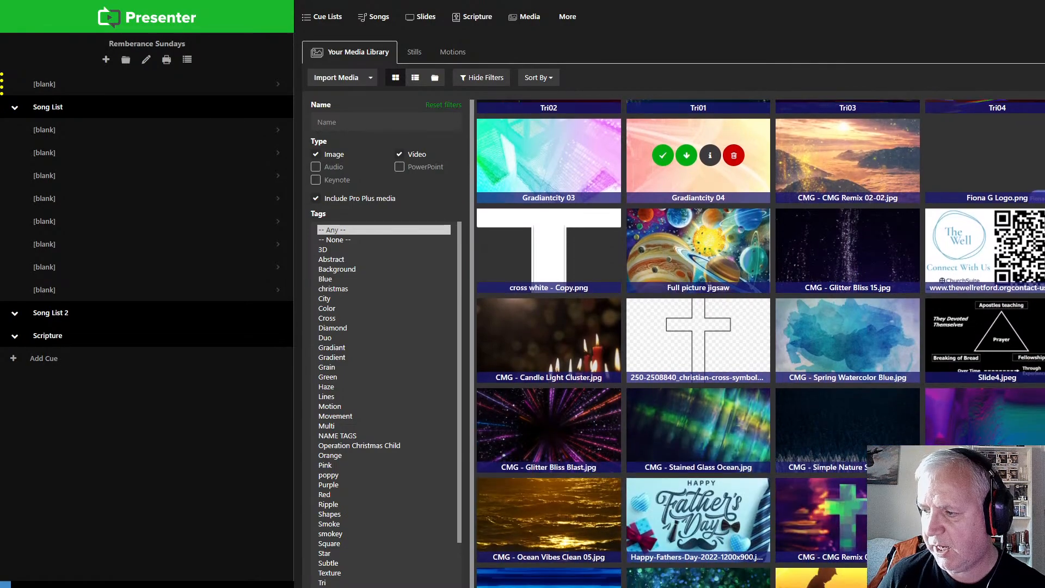
pyautogui.scroll(-5, 698, 359)
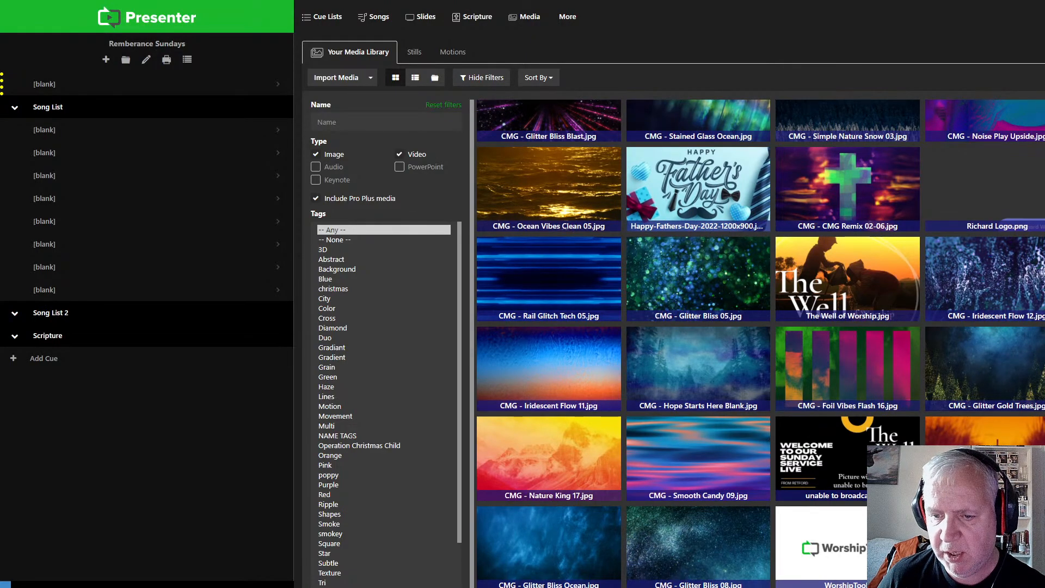
pyautogui.scroll(-3, 384, 403)
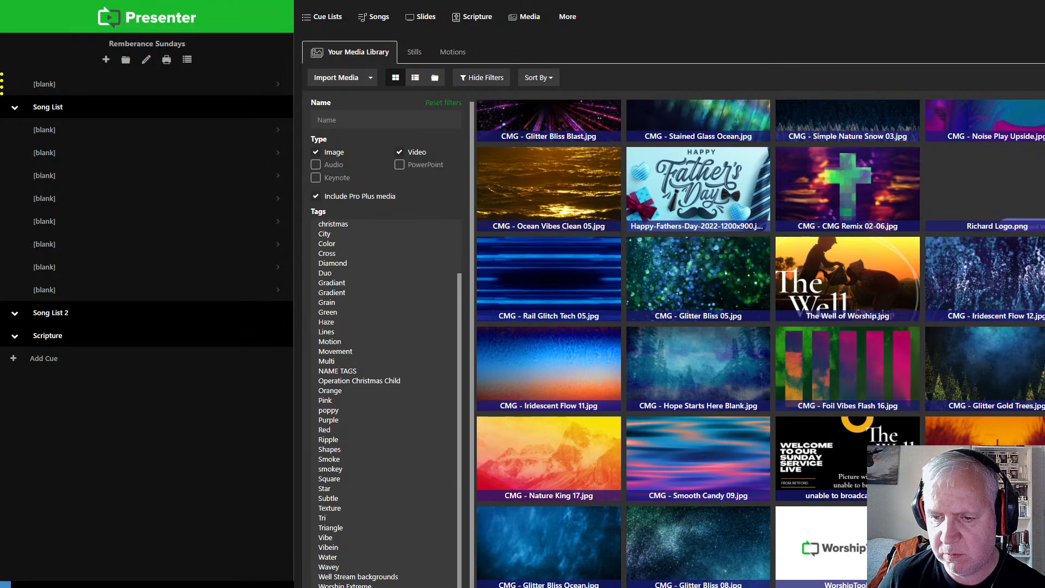
pyautogui.click(386, 577)
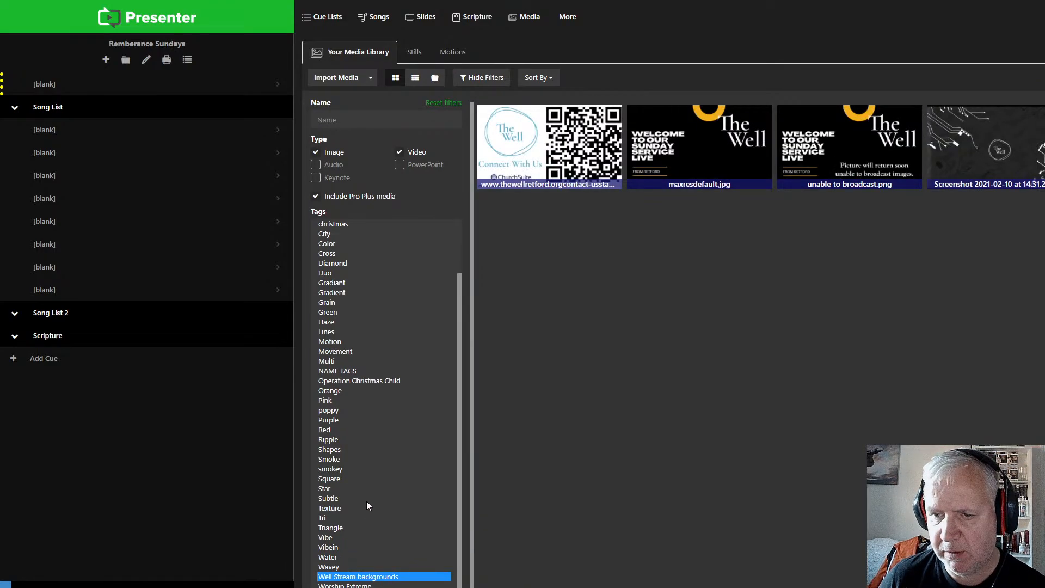
pyautogui.scroll(3, 367, 498)
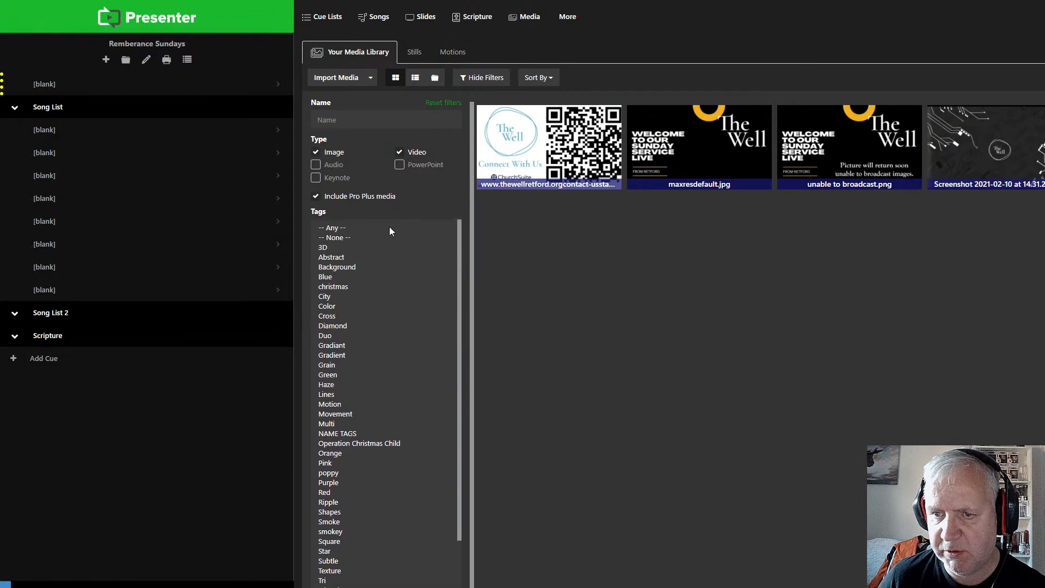
pyautogui.click(336, 225)
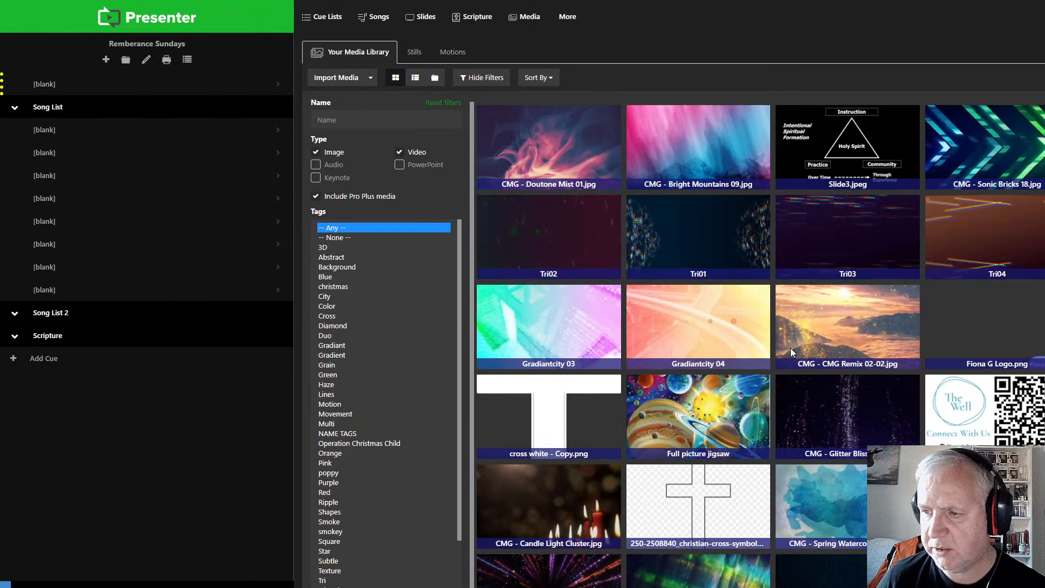
# Step: Add the tag FIRE to the image Fire Action Poster for EW.jpg in the media library and save it
pyautogui.moveTo(791, 348)
pyautogui.scroll(-5, 790, 348)
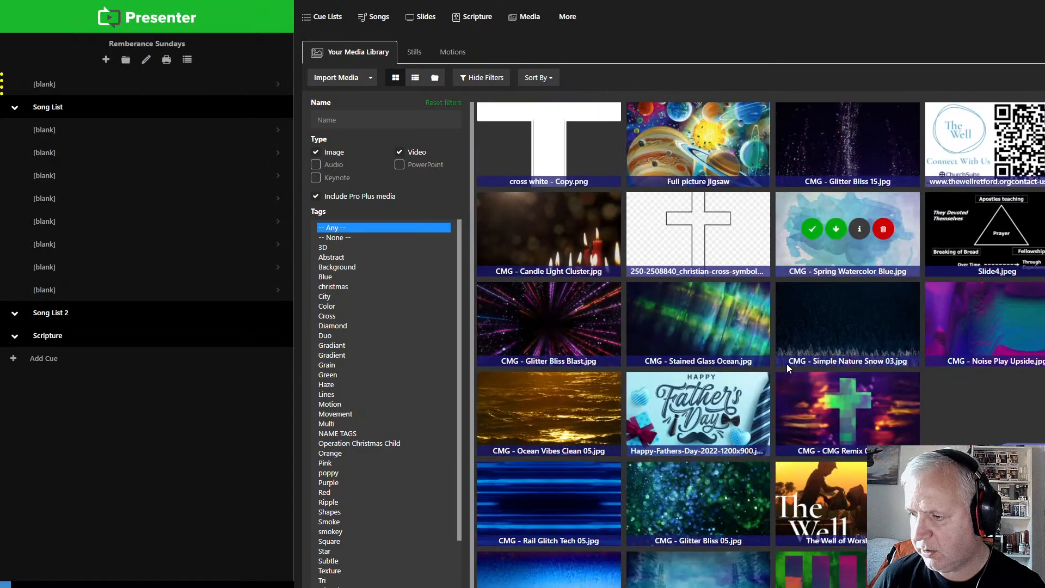
pyautogui.scroll(-15, 787, 369)
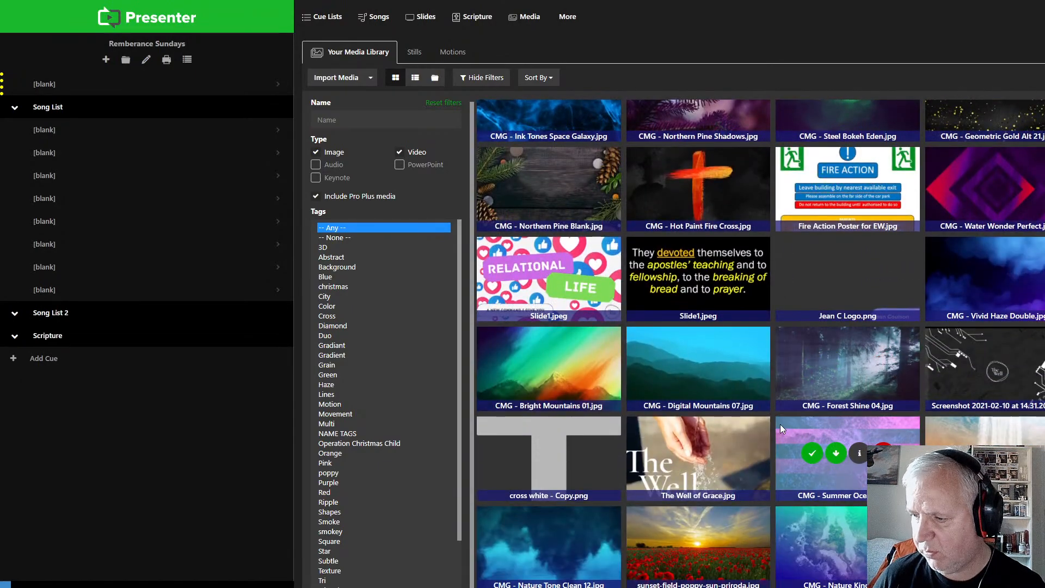
pyautogui.scroll(-5, 779, 423)
pyautogui.scroll(-6, 779, 429)
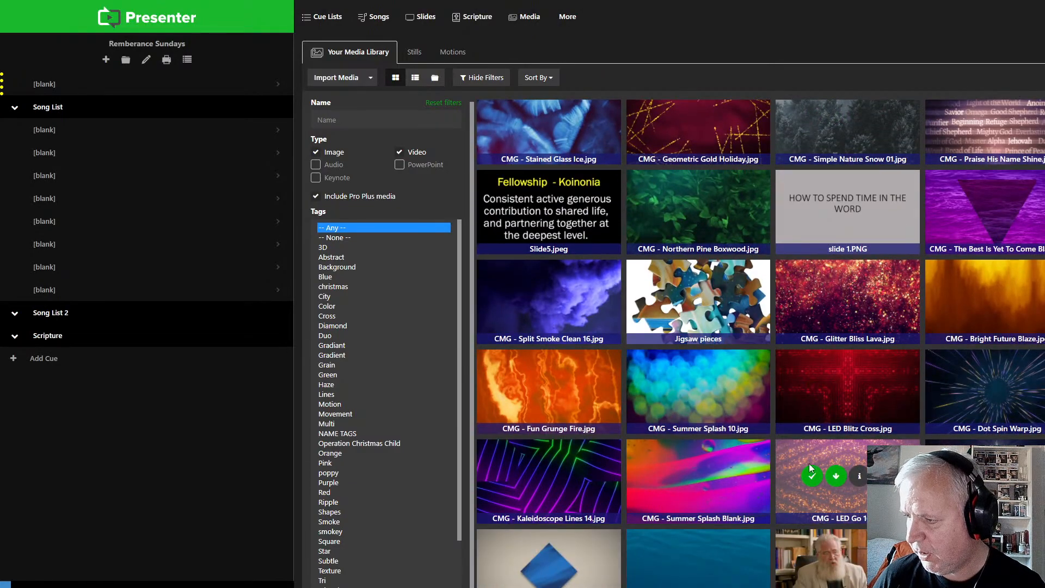
pyautogui.scroll(8, 779, 443)
pyautogui.scroll(7, 761, 344)
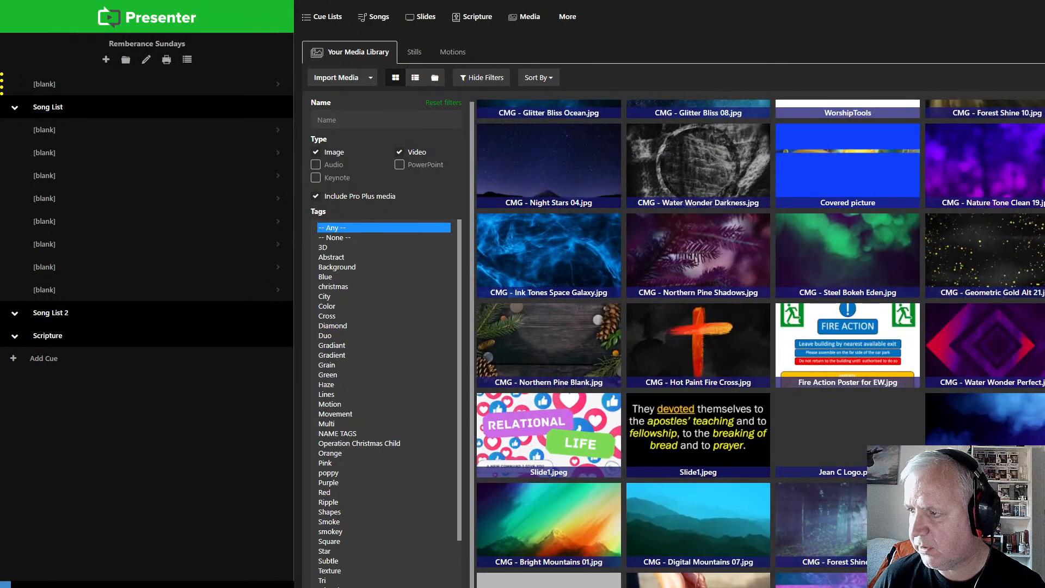
pyautogui.moveTo(828, 356)
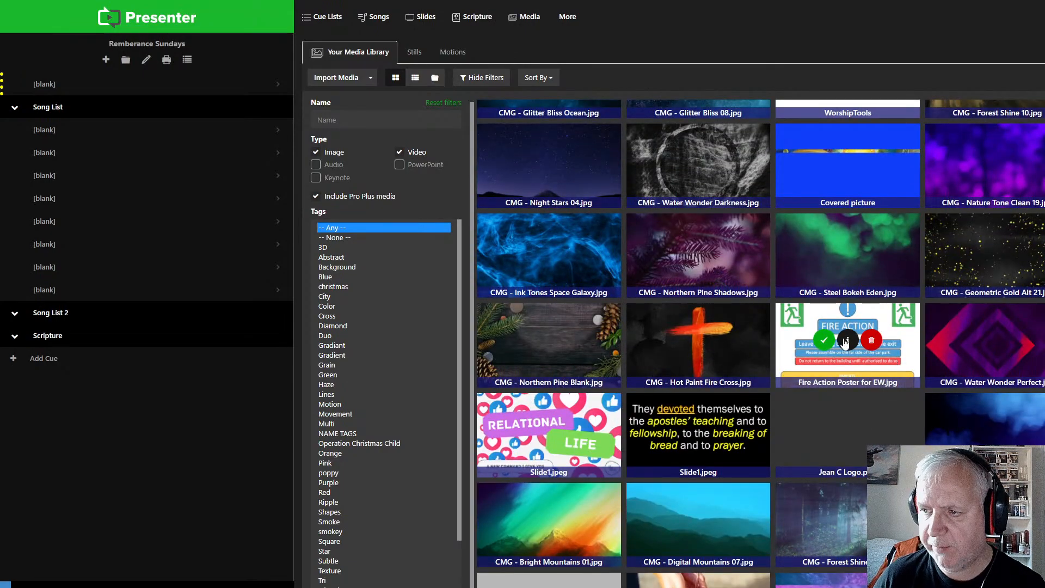
pyautogui.click(848, 341)
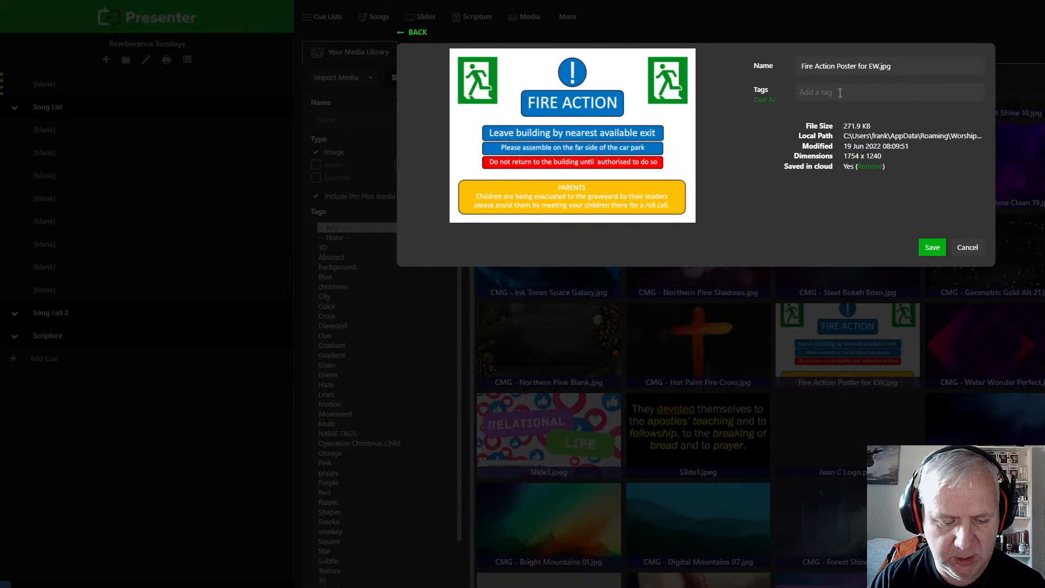
pyautogui.write('FIRE')
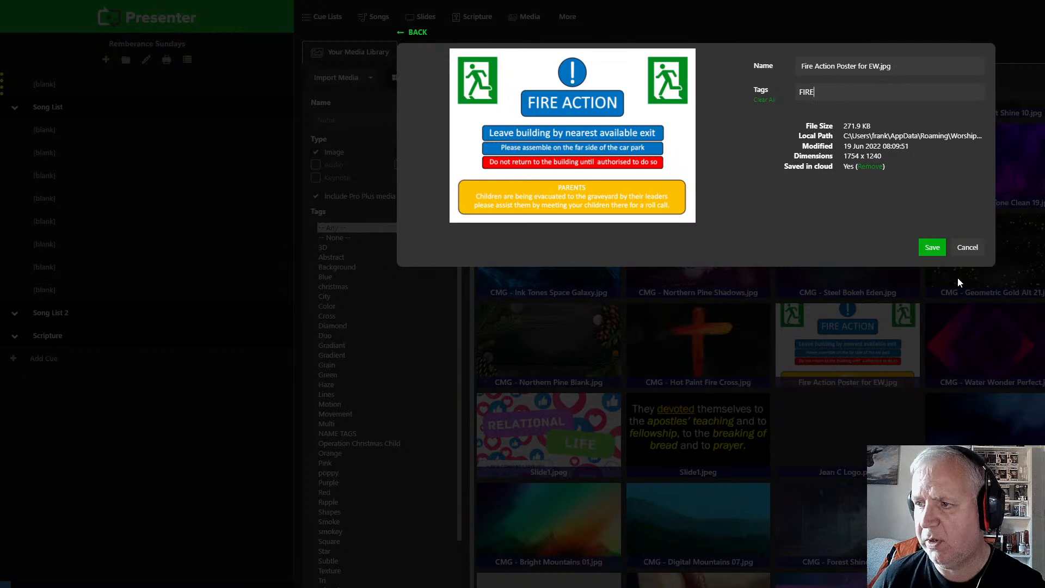
pyautogui.click(932, 247)
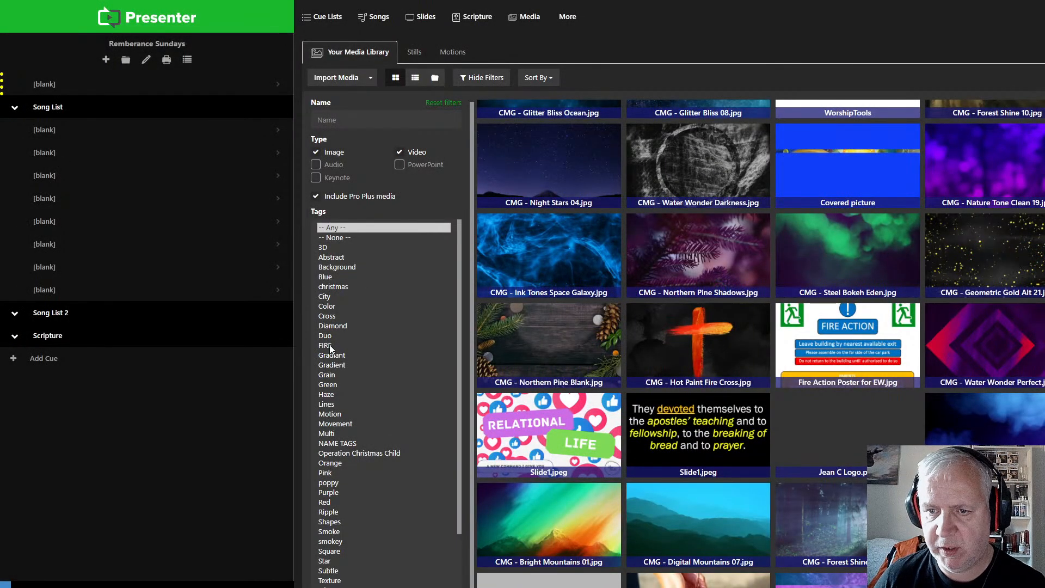
# Step: Filter the media library by the FIRE tag and use Fire Action Poster for EW.jpg as the first cue's background
pyautogui.click(328, 345)
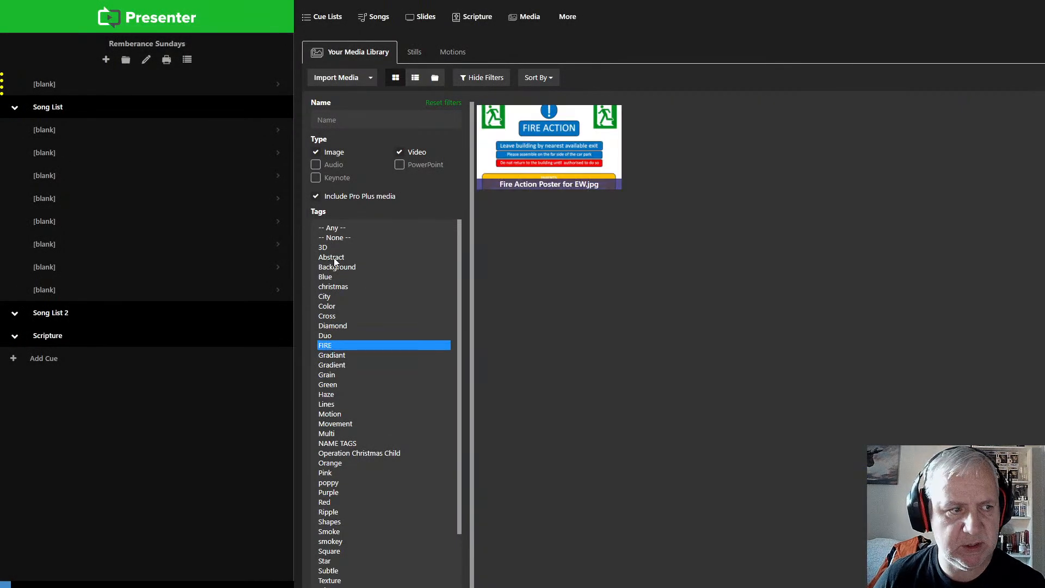
pyautogui.click(342, 229)
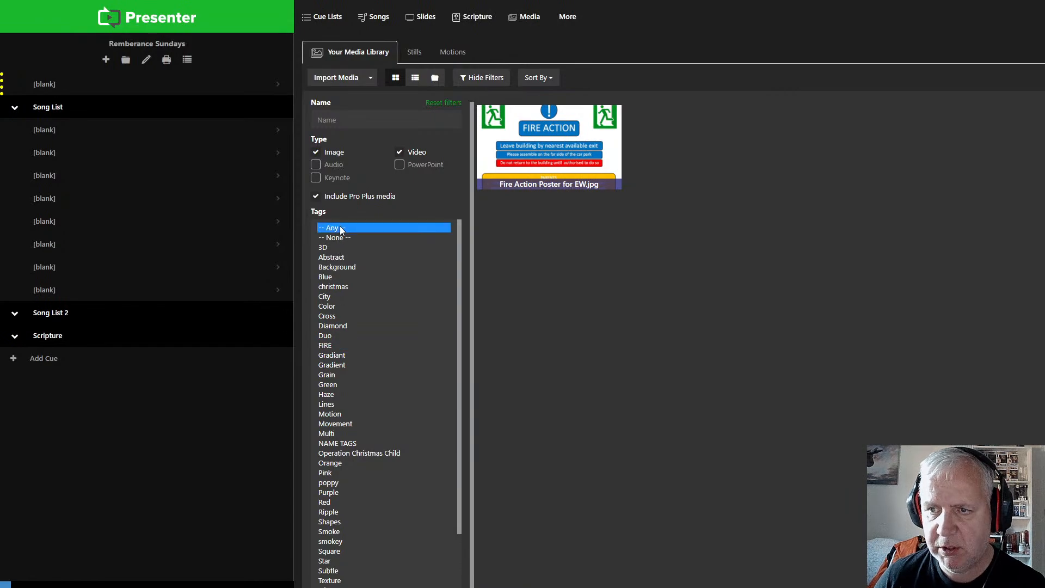
pyautogui.click(326, 346)
pyautogui.moveTo(526, 141)
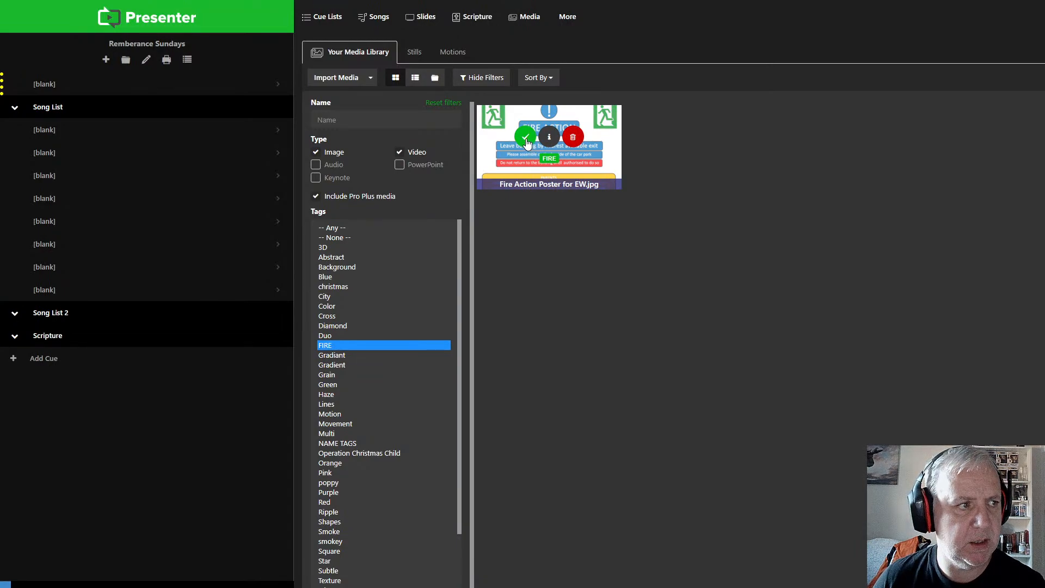
pyautogui.click(526, 139)
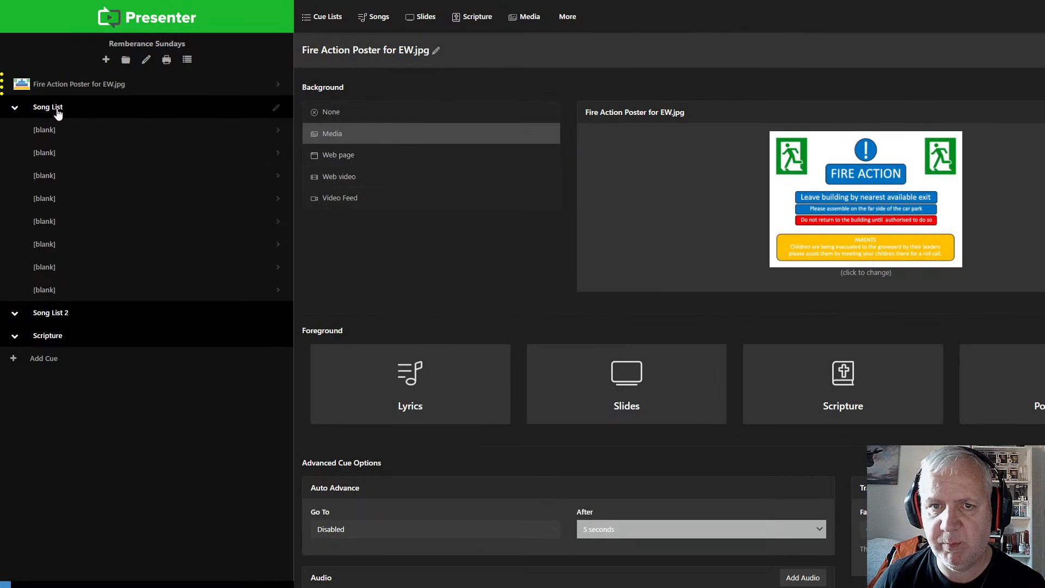
# Step: Launch the Fire Action Poster cue and add two blank cues below it, above the Song List folder
pyautogui.click(67, 86)
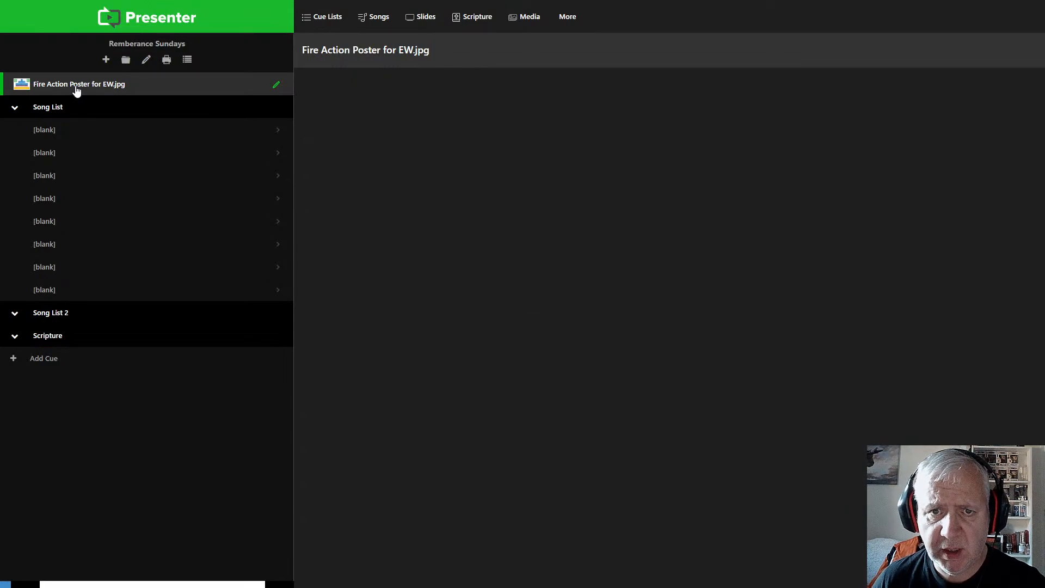
pyautogui.click(106, 60)
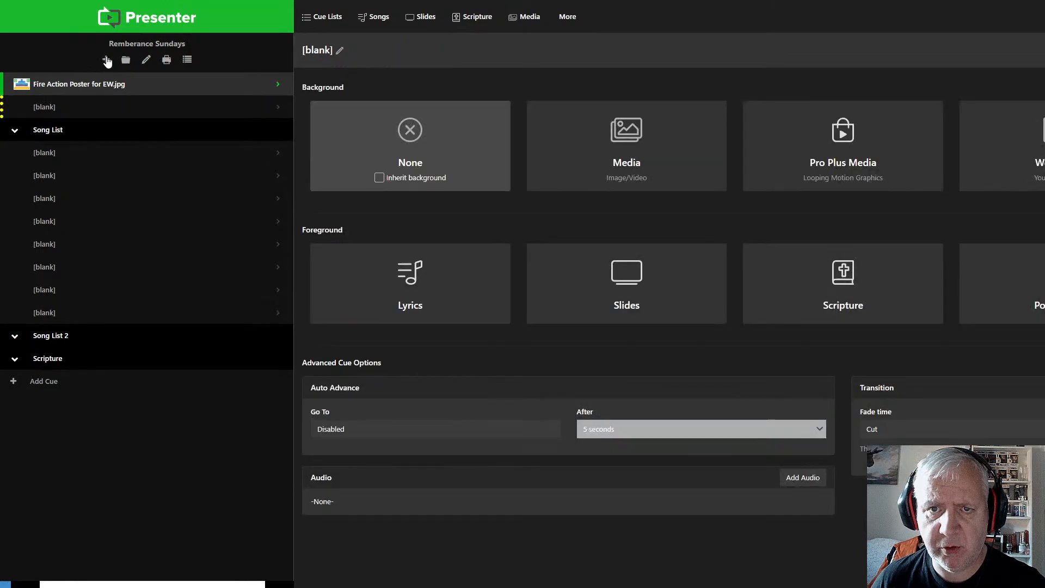
pyautogui.click(106, 60)
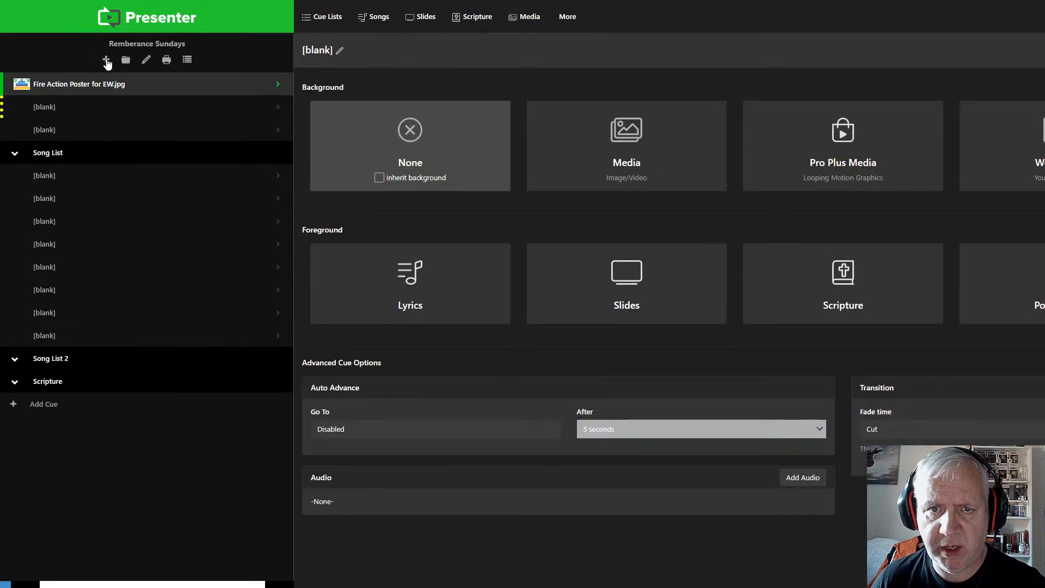
pyautogui.click(53, 134)
pyautogui.click(46, 112)
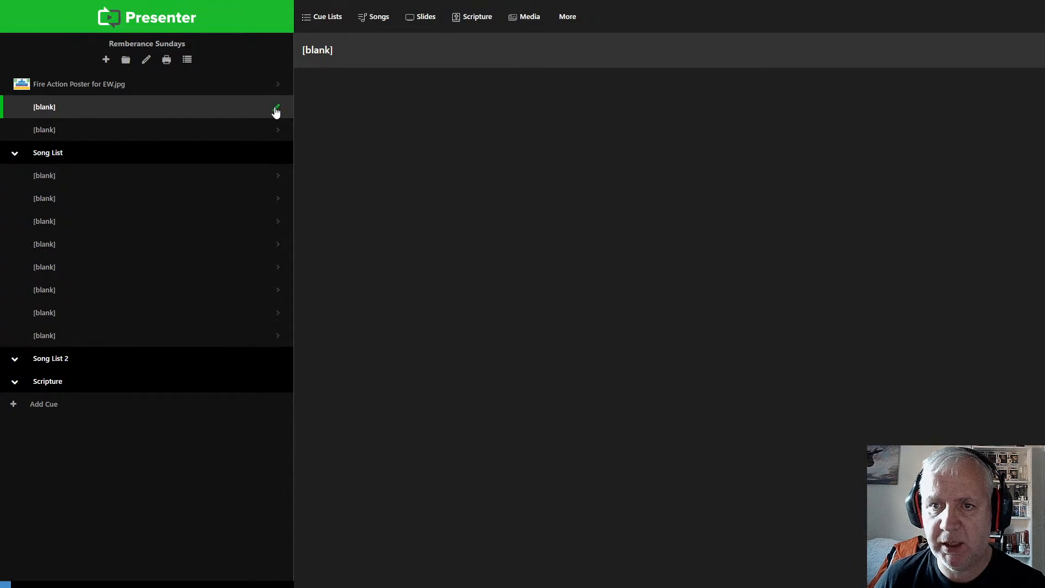
pyautogui.rightClick(200, 107)
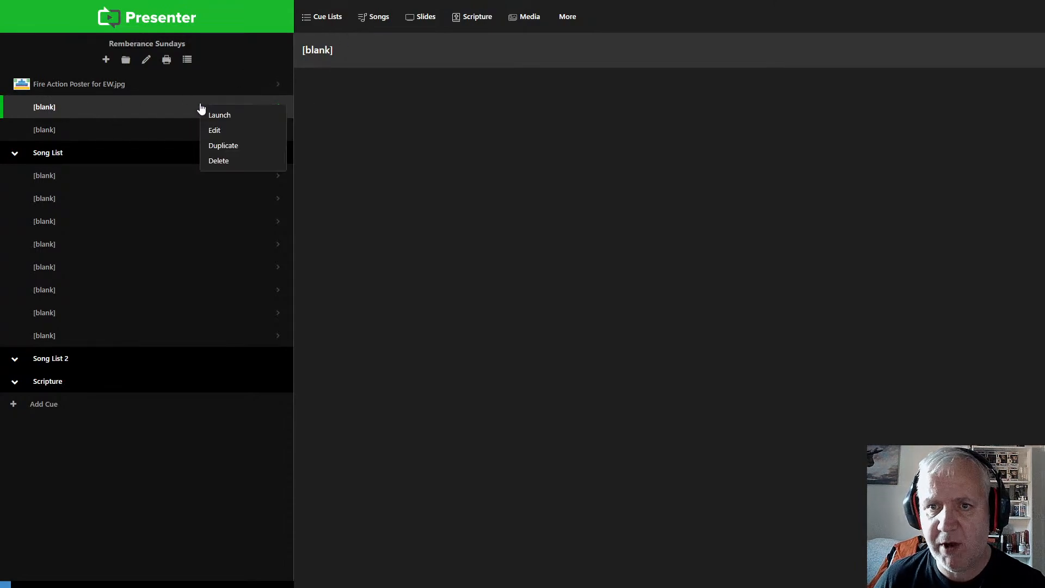
pyautogui.click(232, 135)
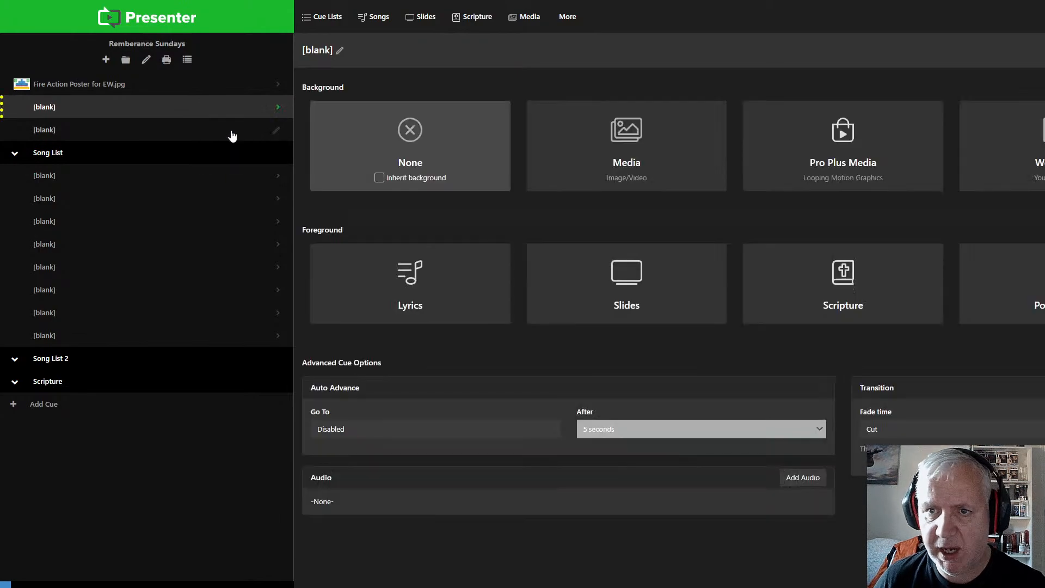
pyautogui.click(653, 159)
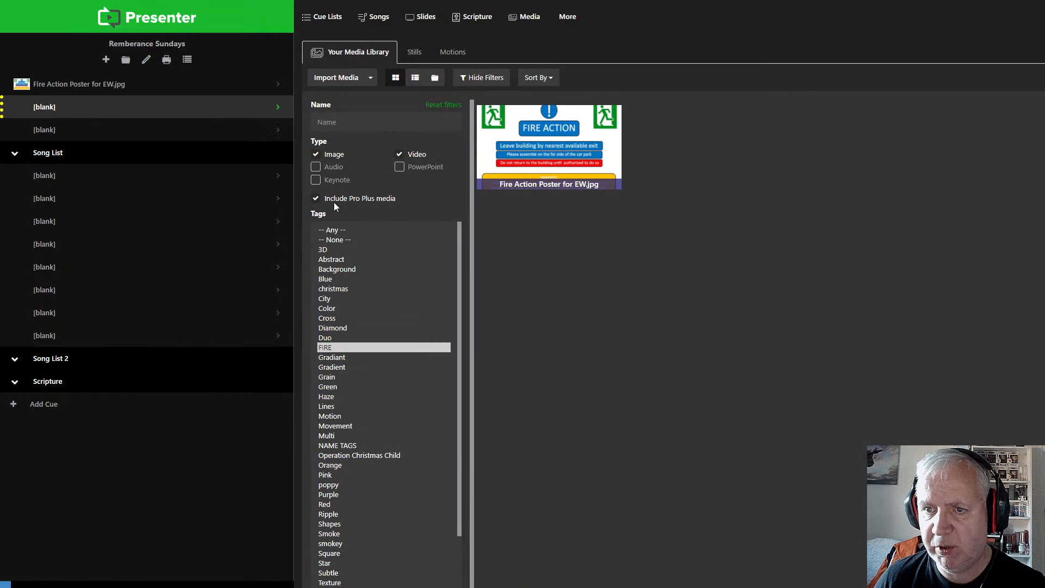
pyautogui.scroll(-3, 414, 439)
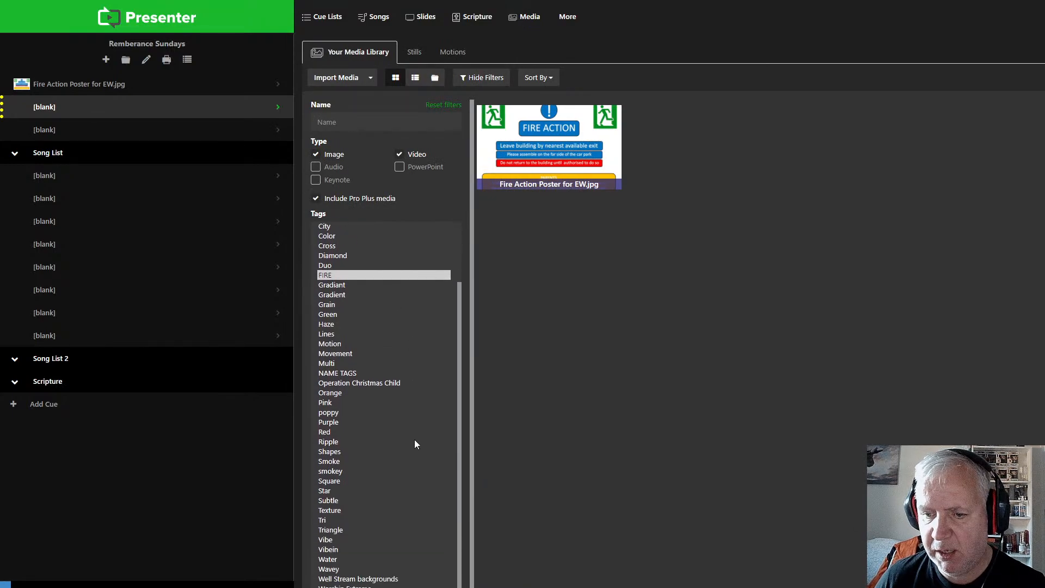
pyautogui.click(337, 577)
pyautogui.moveTo(563, 149)
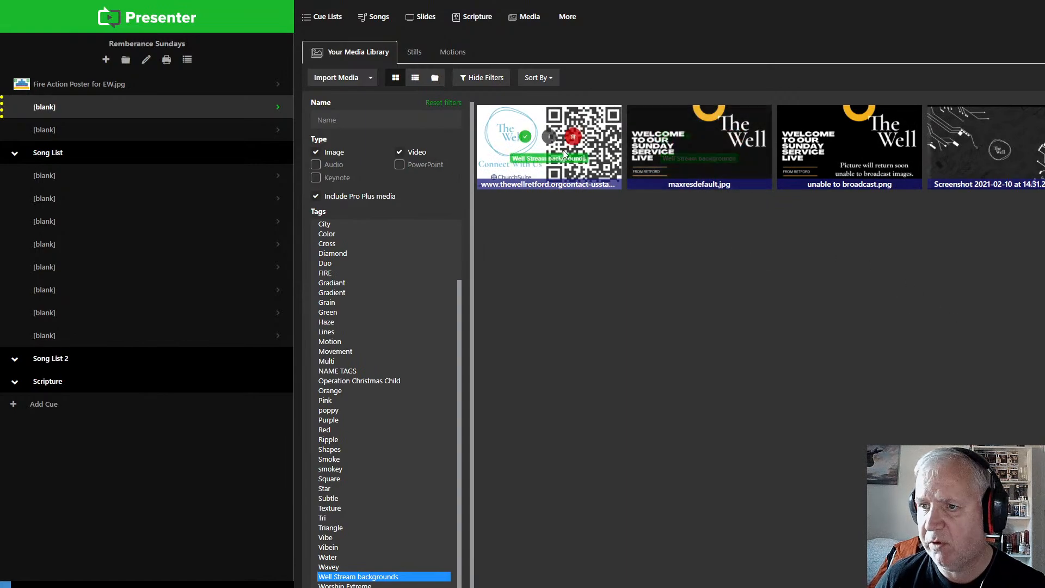
pyautogui.click(525, 139)
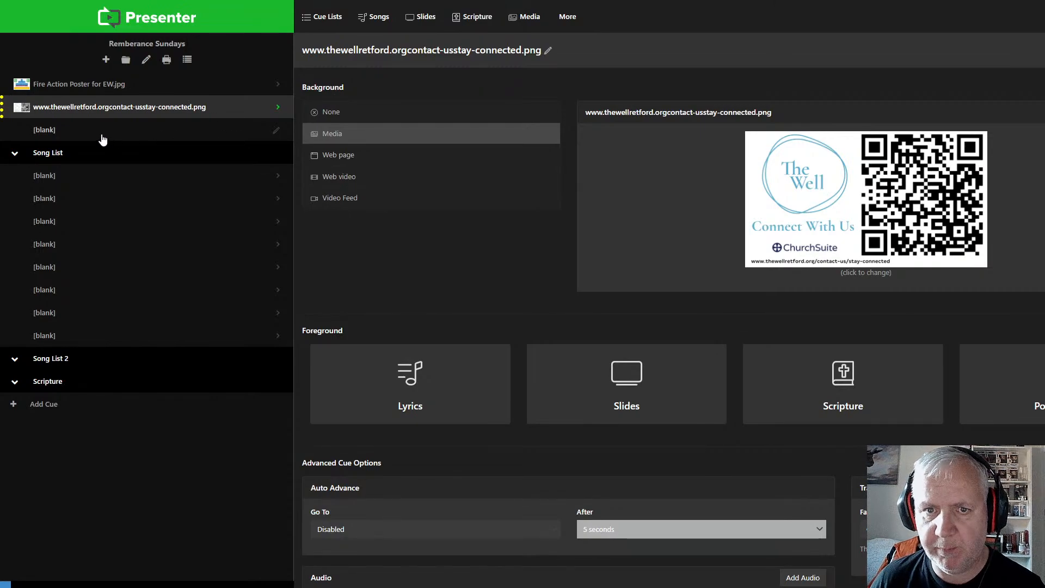
# Step: Set Welcome to our service live.jpg as the background of the blank cue above the Song List folder and add another blank cue below it
pyautogui.click(71, 132)
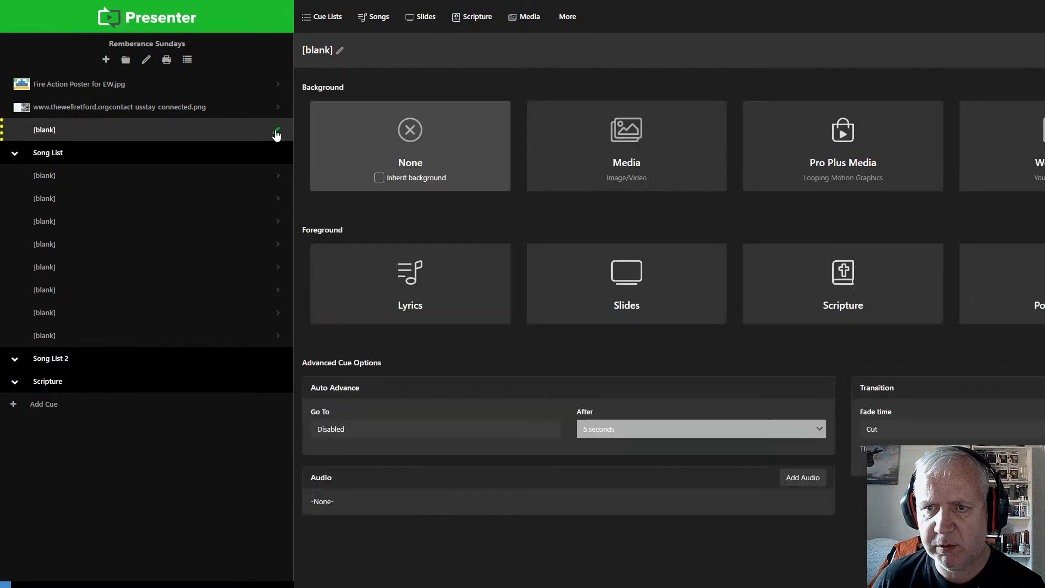
pyautogui.click(610, 147)
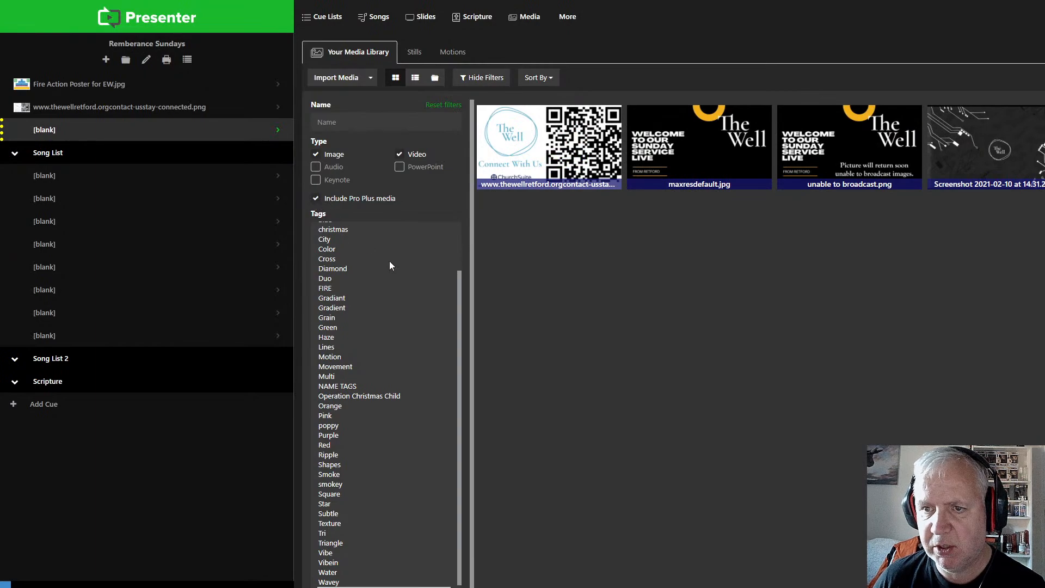
pyautogui.scroll(2, 390, 260)
pyautogui.click(336, 231)
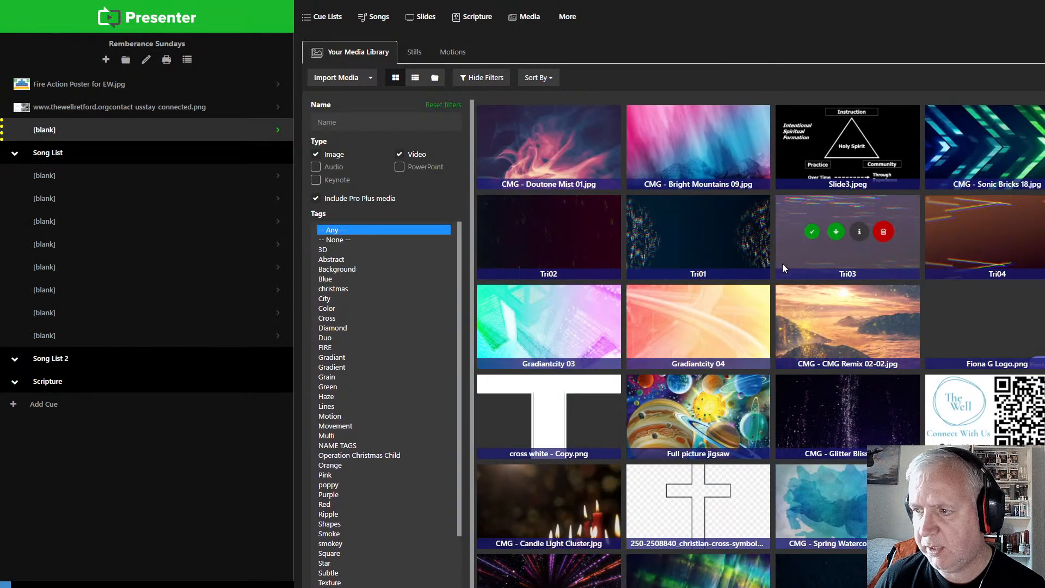
pyautogui.moveTo(782, 264)
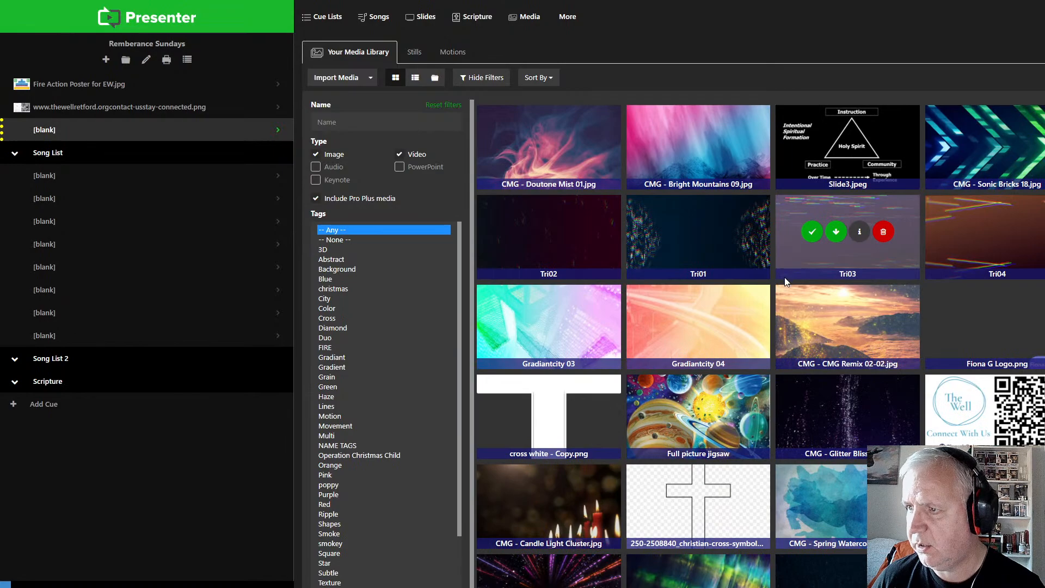
pyautogui.scroll(-4, 784, 280)
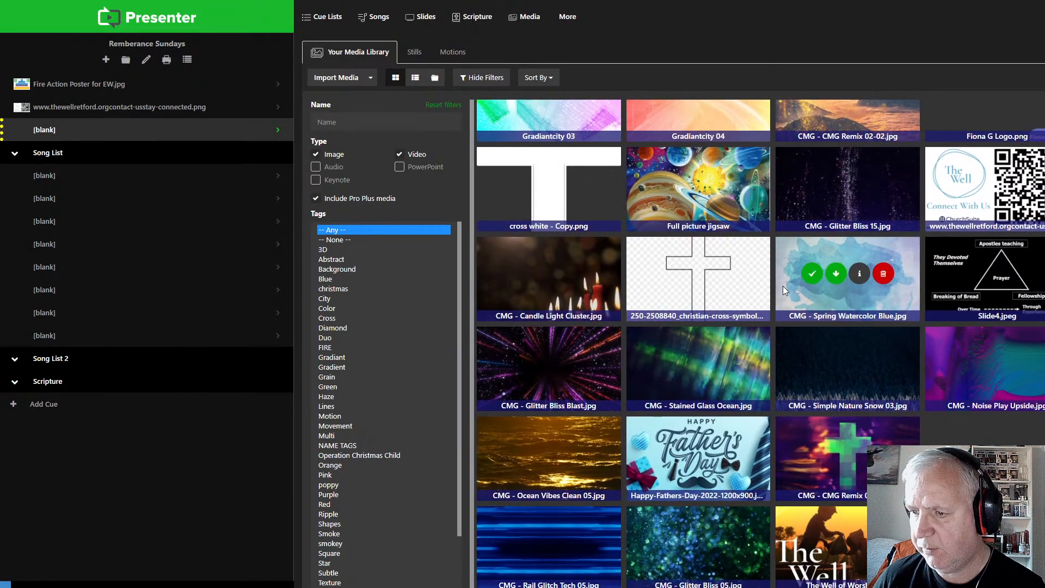
pyautogui.scroll(-3, 782, 285)
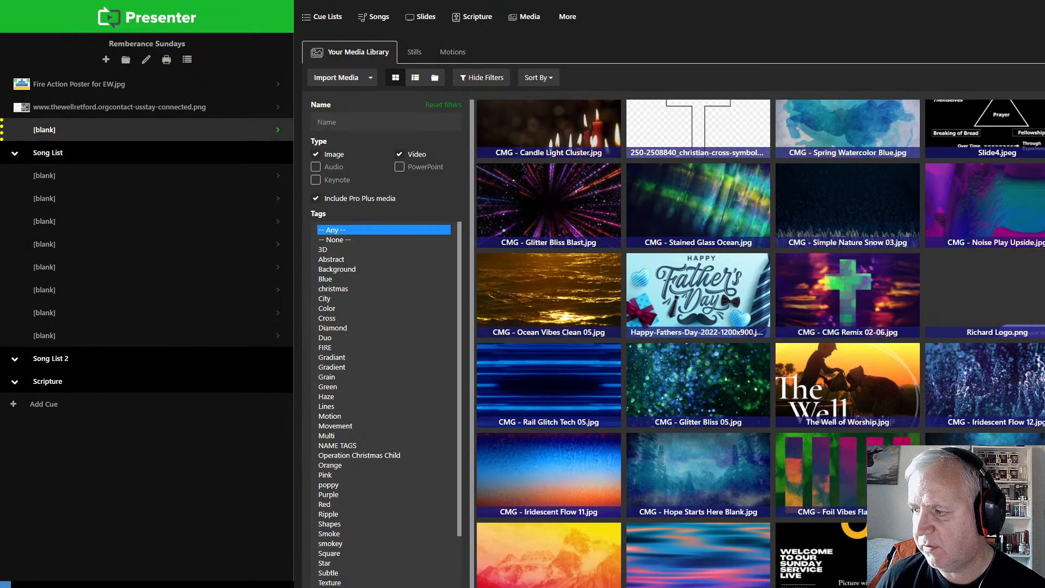
pyautogui.click(992, 553)
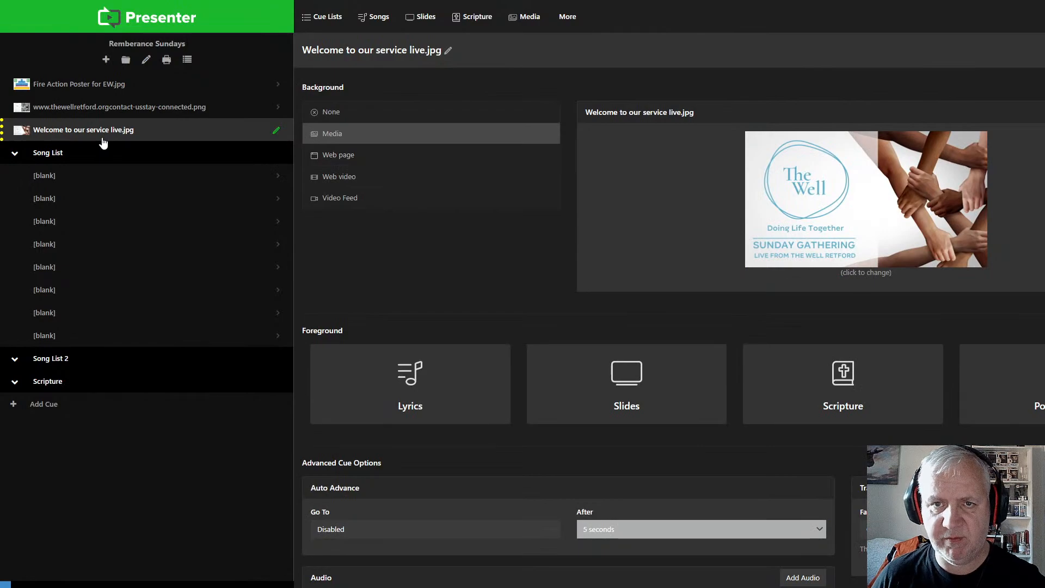
pyautogui.click(107, 60)
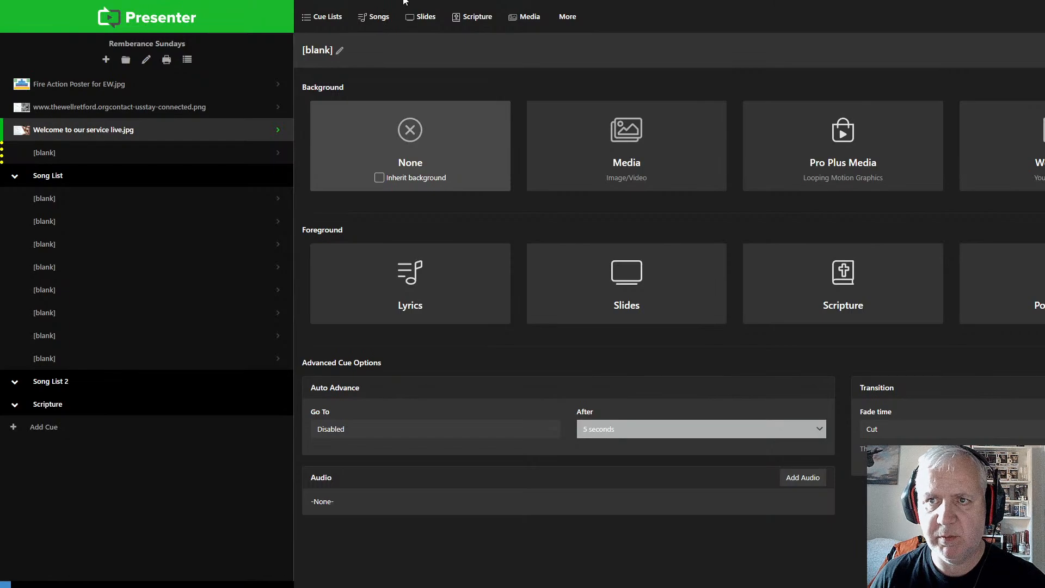
# Step: Resize the window to reveal the output preview and launch the stay-connected cue, followed by the Fire Action Poster cue
pyautogui.moveTo(403, 1); pyautogui.dragTo(149, 0)
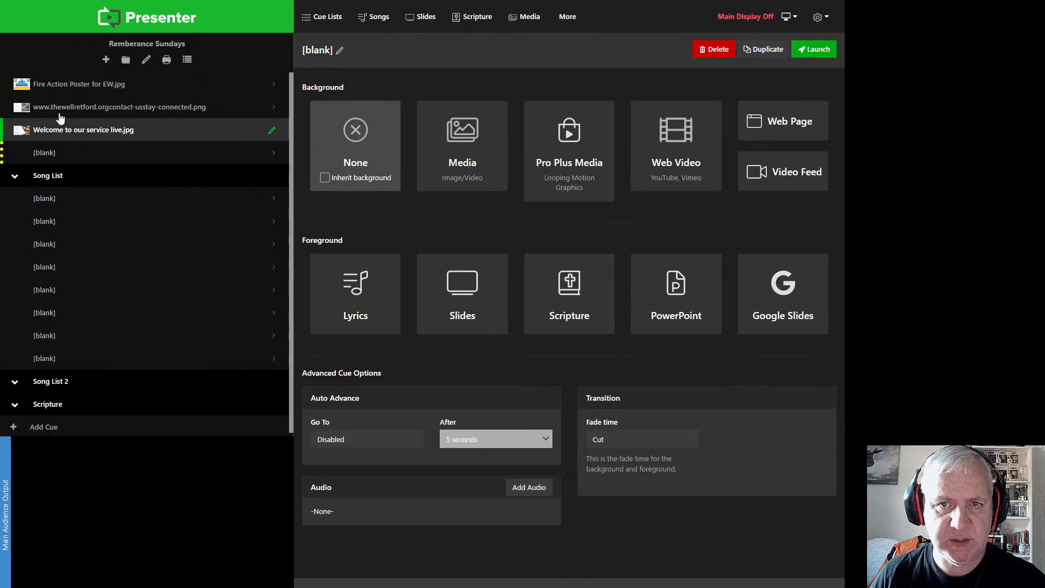
pyautogui.click(60, 112)
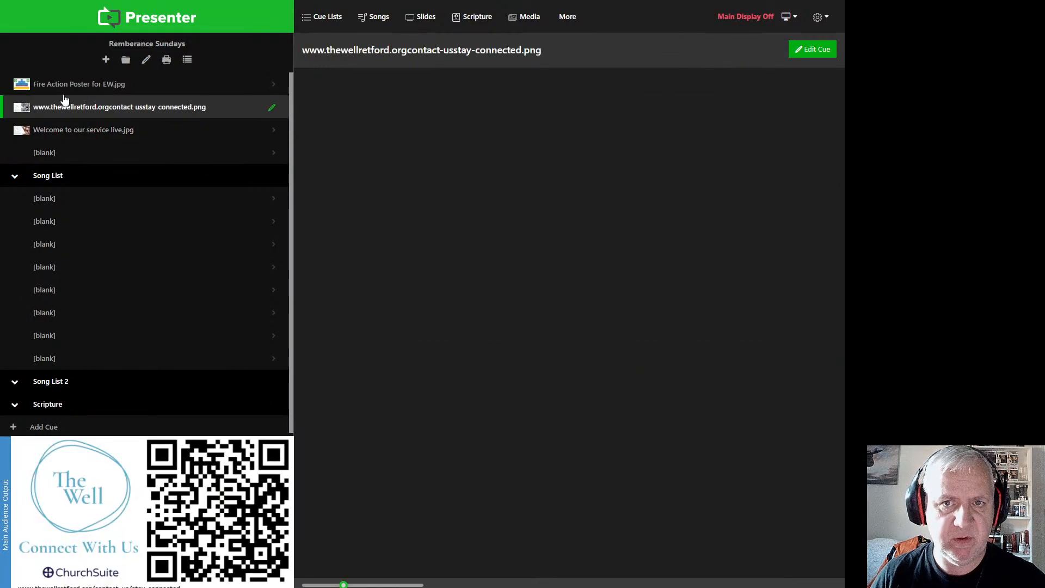
pyautogui.click(65, 87)
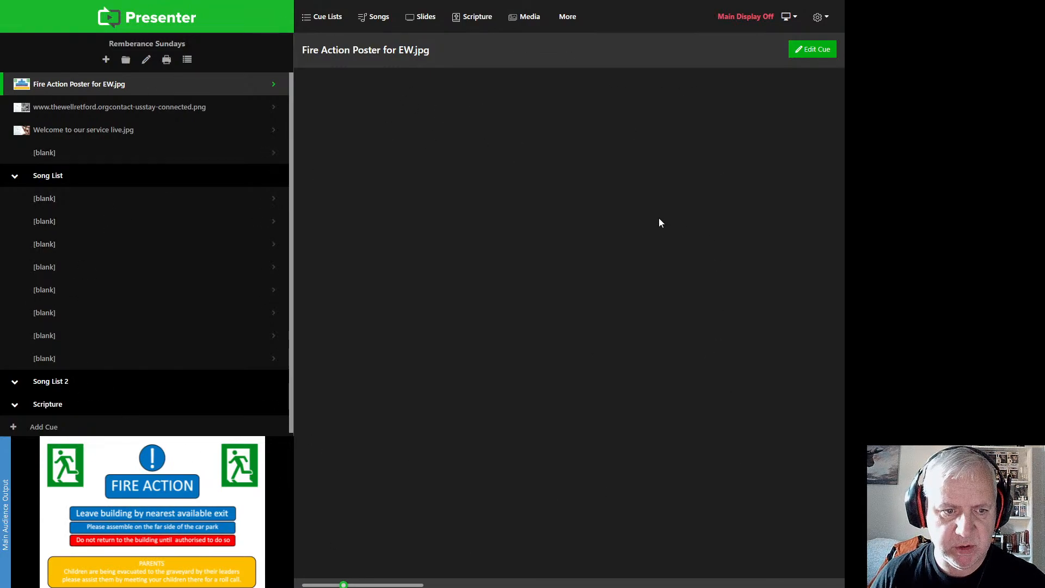
# Step: Switch the preview source to Screen 3 and launch the Welcome to our service live.jpg and stay-connected cues to check them
pyautogui.click(6, 524)
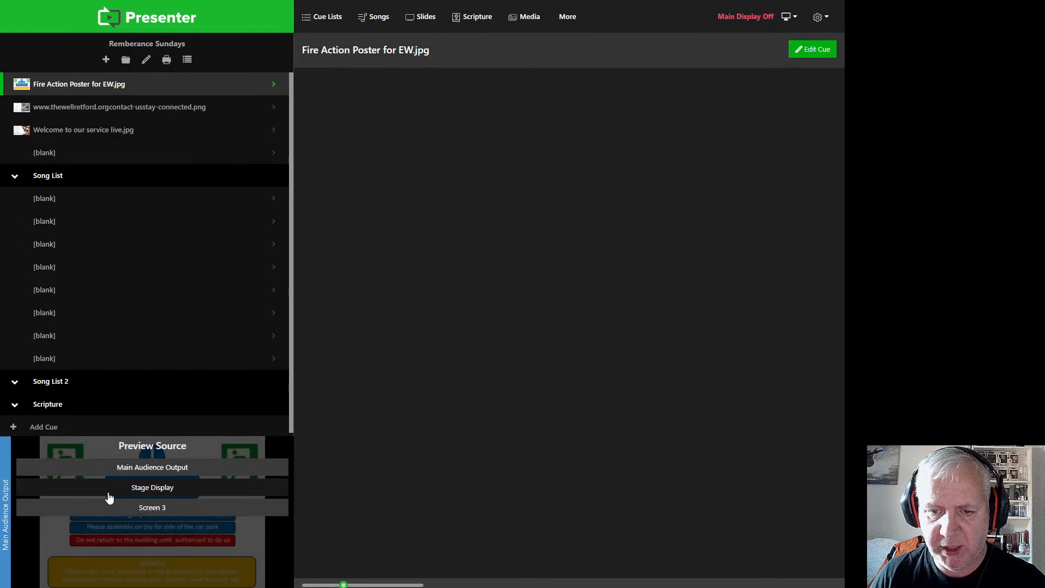
pyautogui.click(113, 513)
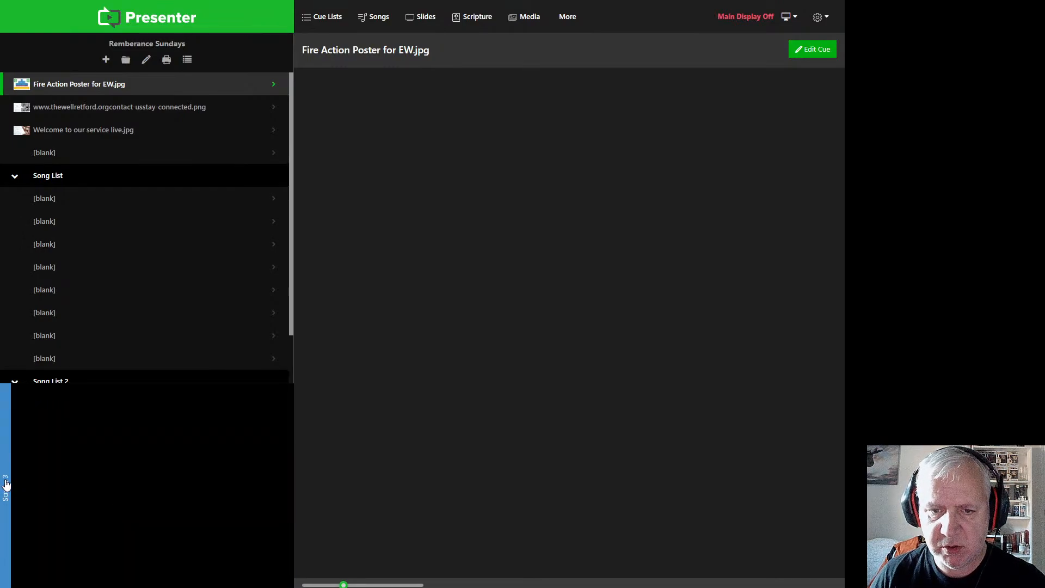
pyautogui.click(76, 133)
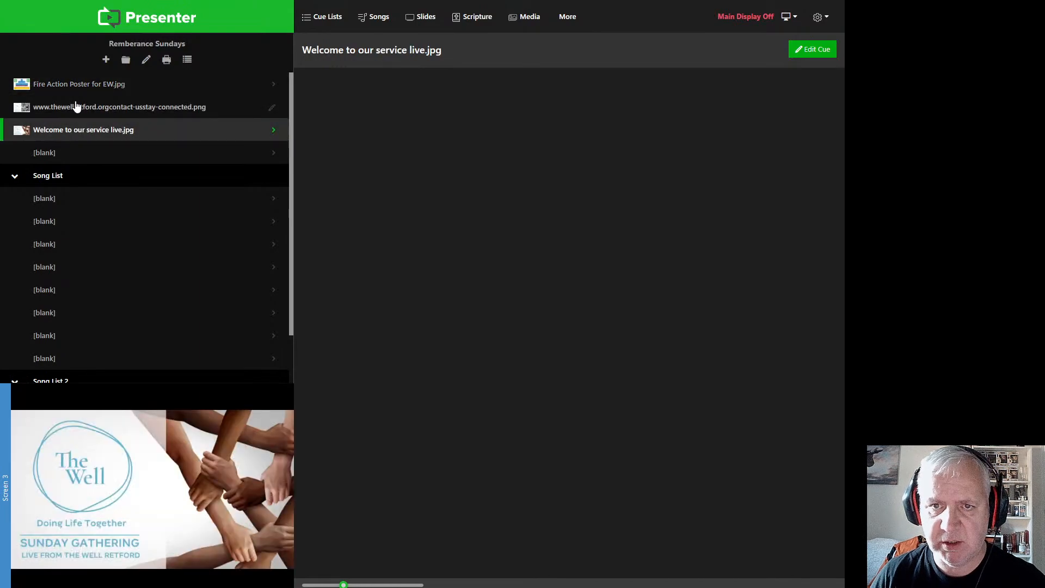
pyautogui.click(76, 107)
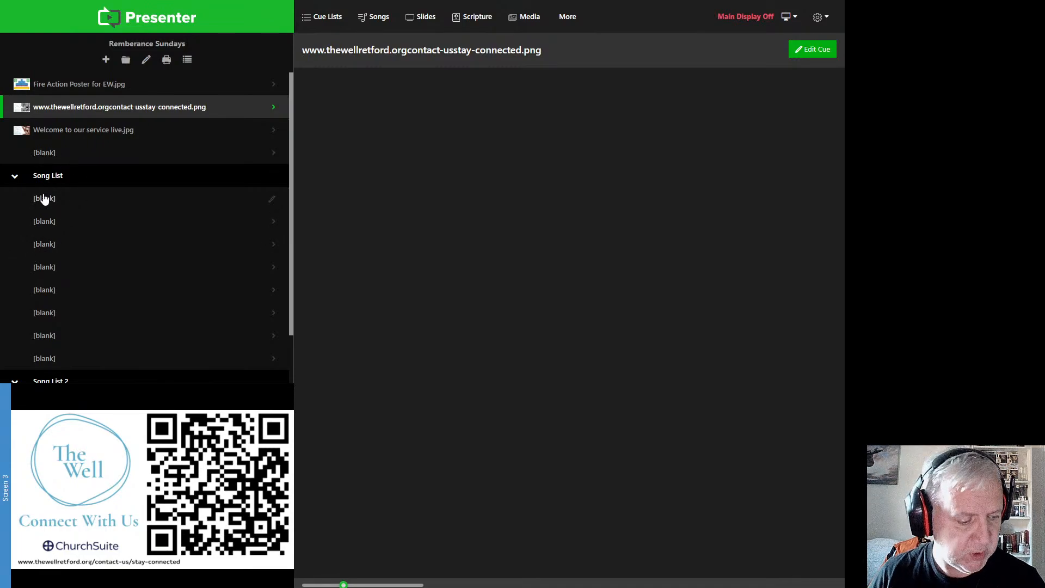
# Step: Search the song lyrics for "blessed" and use Blessed Be Your Name as the foreground of the first blank cue in the Song List folder
pyautogui.click(46, 199)
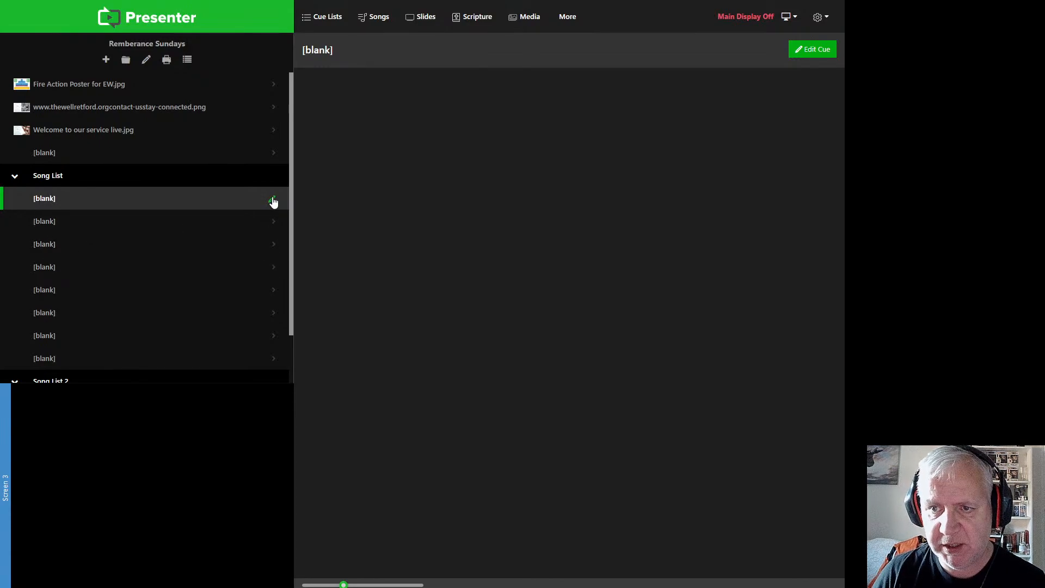
pyautogui.click(273, 200)
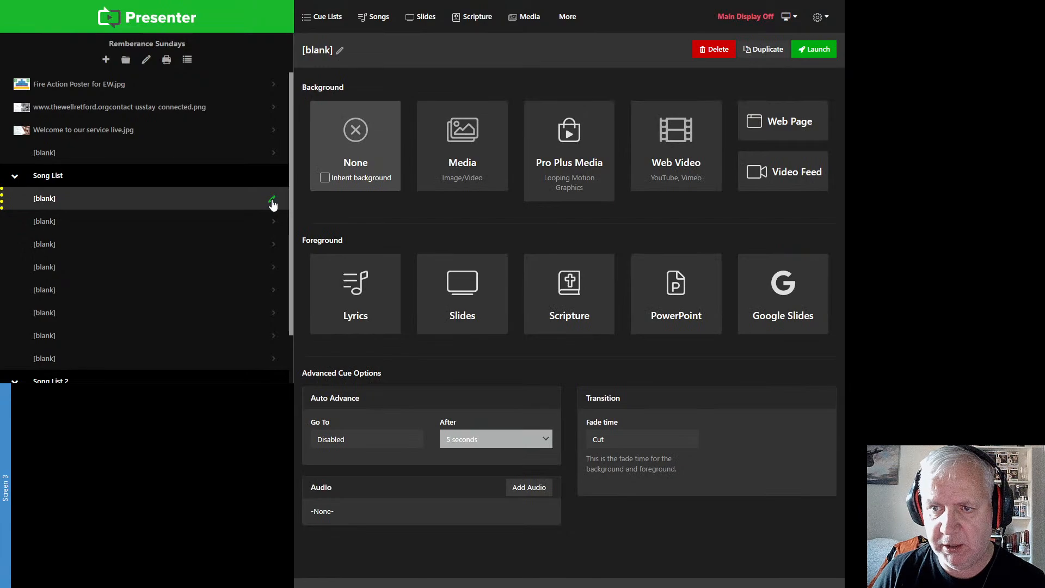
pyautogui.click(358, 296)
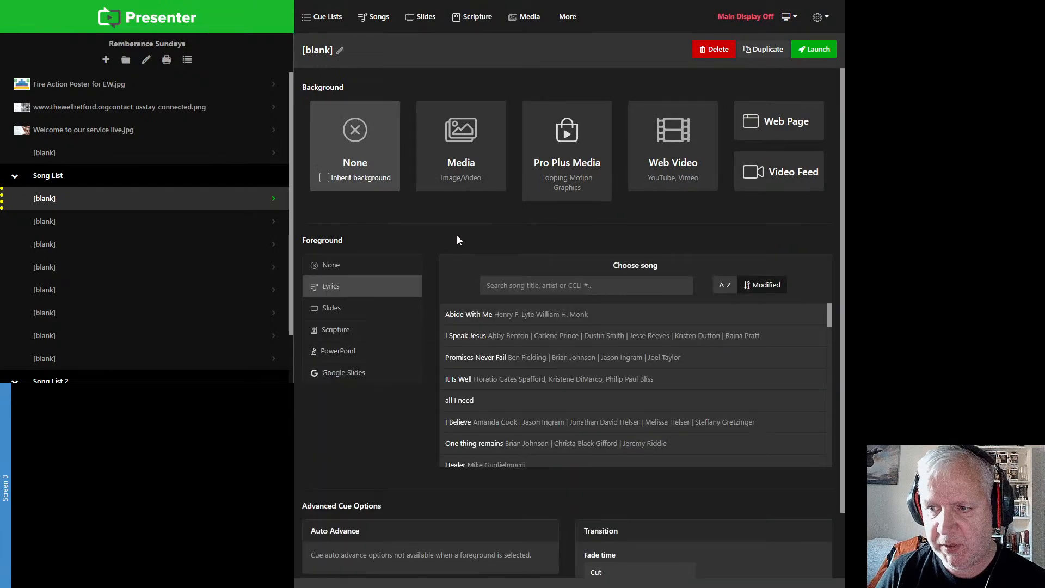
pyautogui.click(522, 280)
pyautogui.write('blessed')
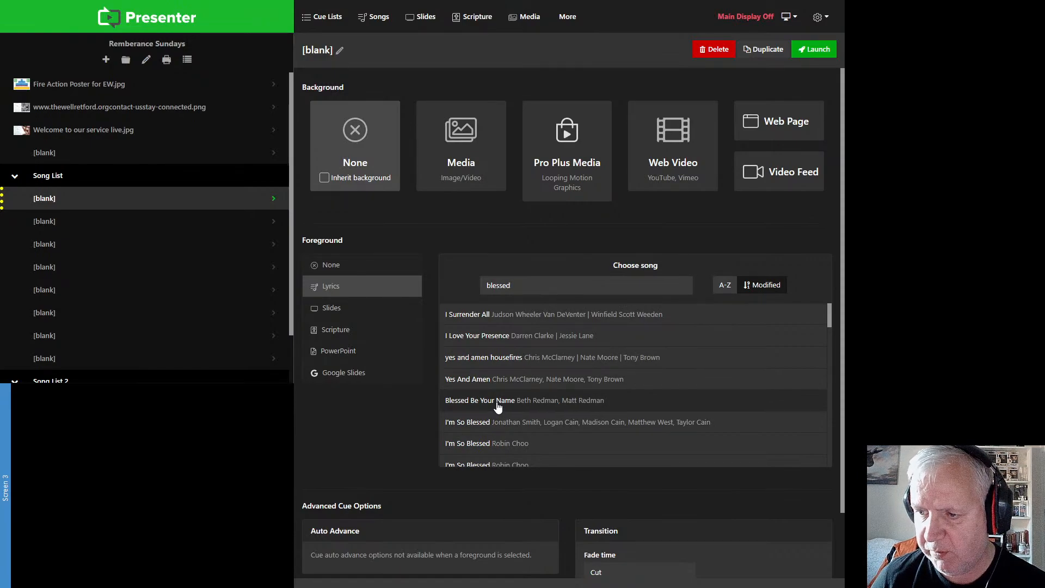
pyautogui.click(498, 406)
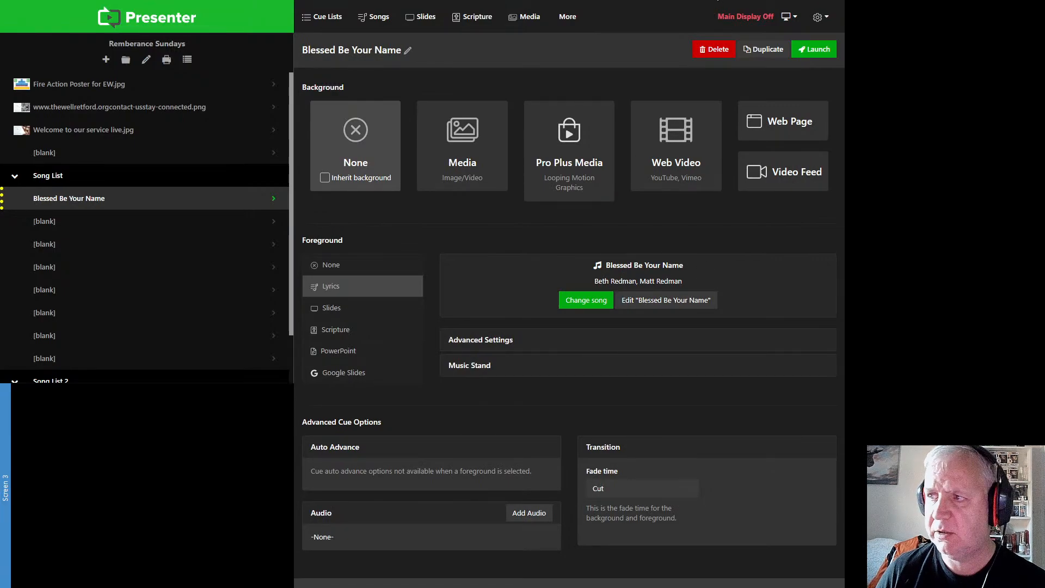
# Step: Enlarge the window again and launch the Fire Action Poster cue, followed by the Blessed Be Your Name cue
pyautogui.doubleClick(717, 0)
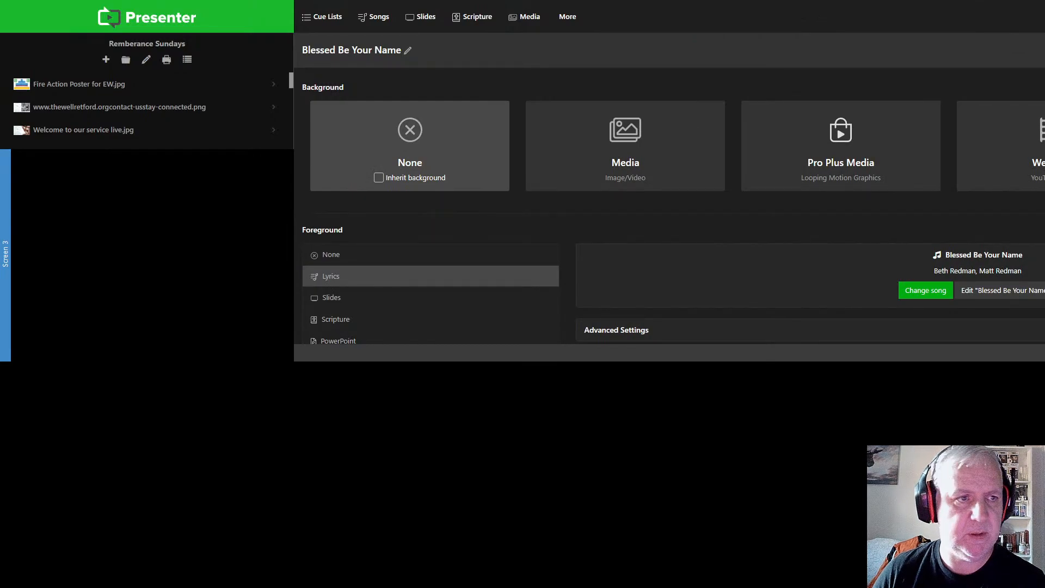
pyautogui.moveTo(717, 0); pyautogui.dragTo(717, 0)
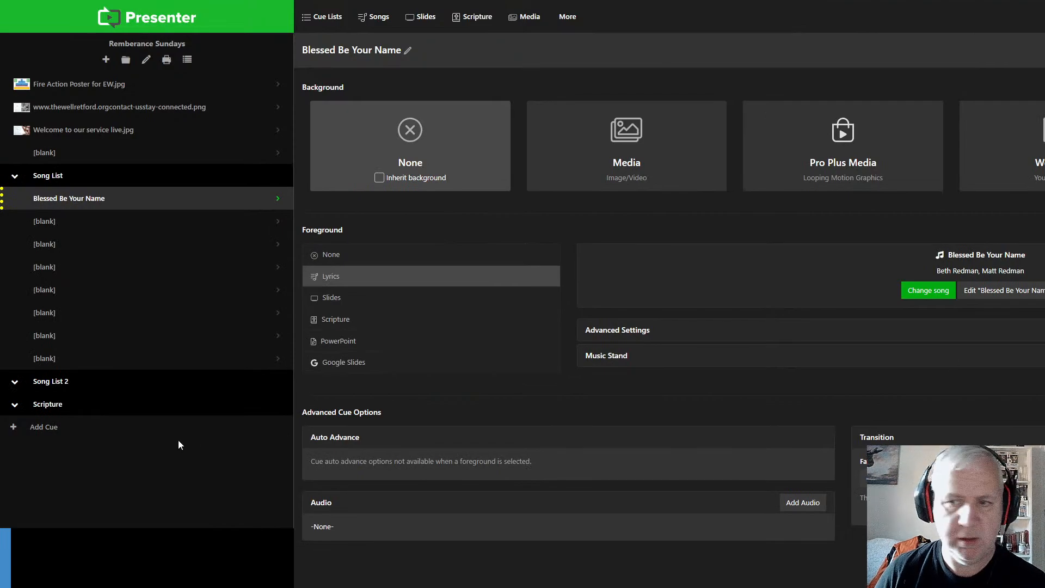
pyautogui.click(60, 85)
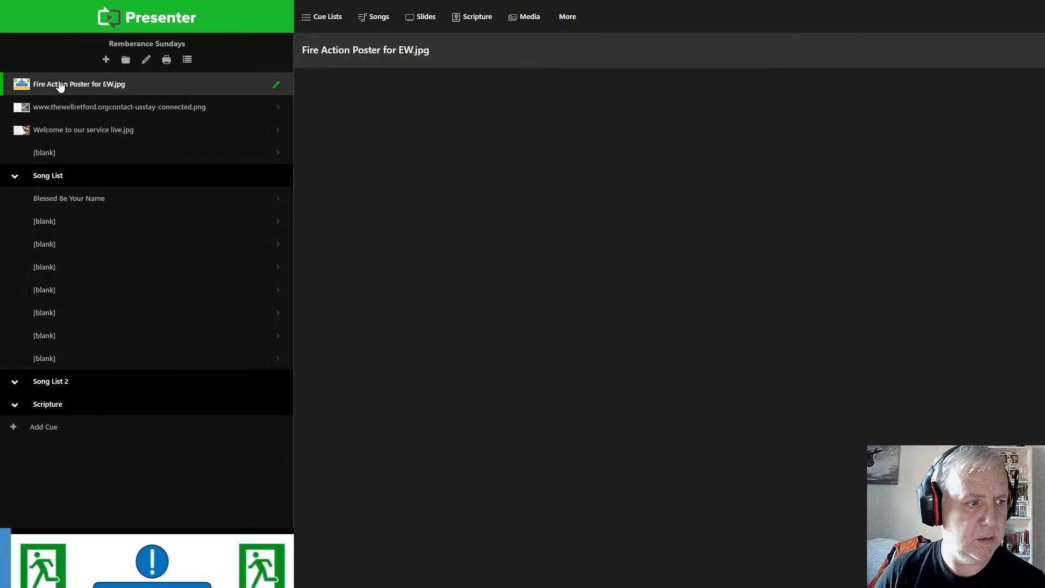
pyautogui.click(70, 201)
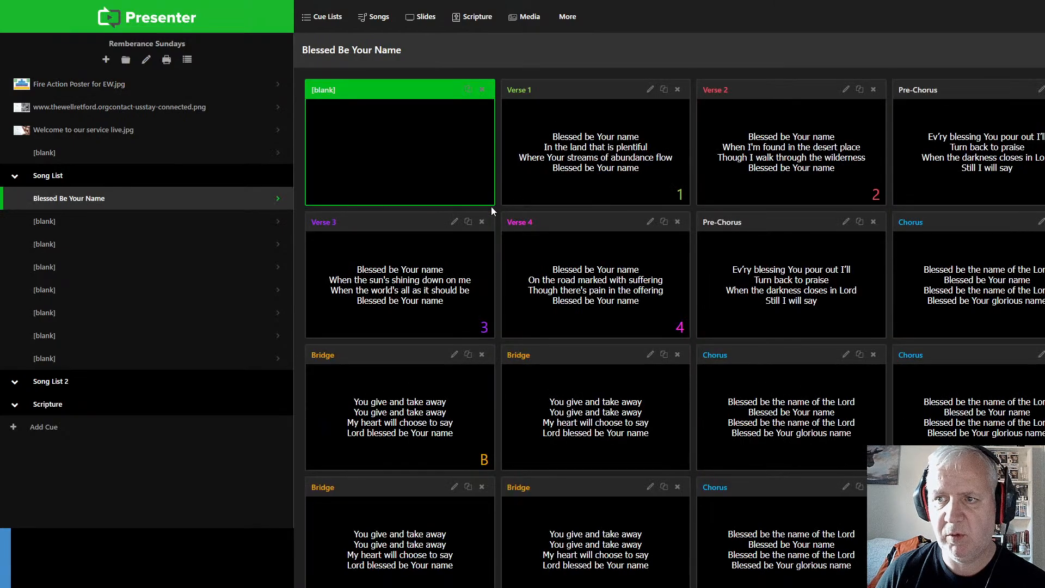
# Step: Collapse and re-expand the Song List folder and launch the Blessed Be Your Name cue again
pyautogui.click(56, 181)
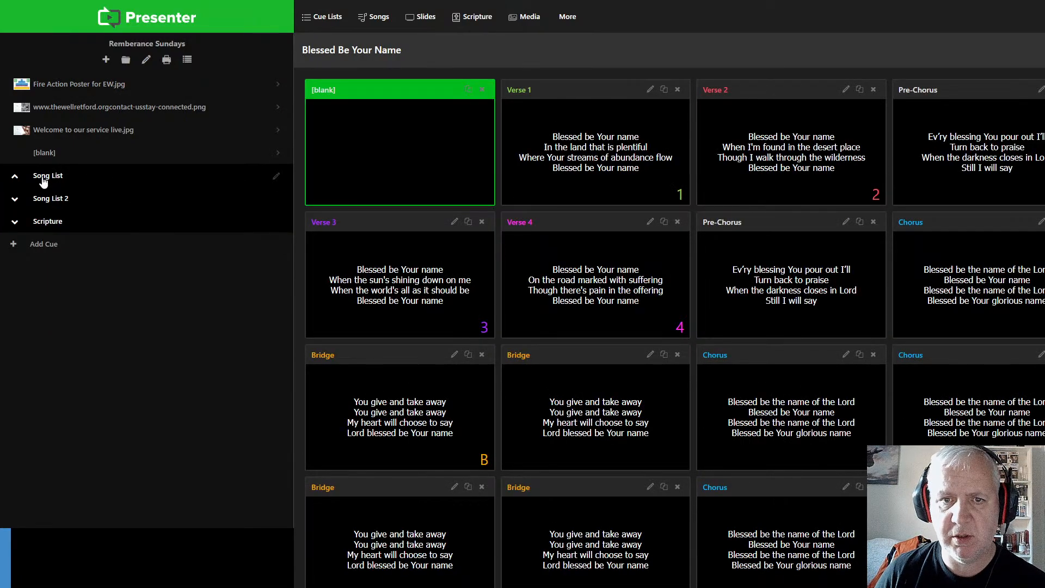
pyautogui.click(11, 180)
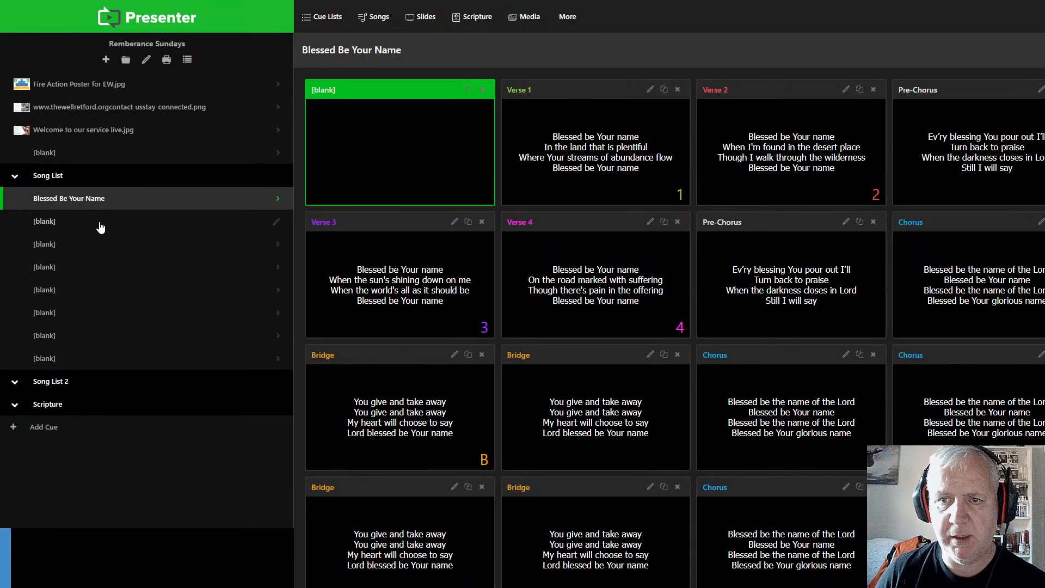
pyautogui.click(98, 222)
pyautogui.click(117, 201)
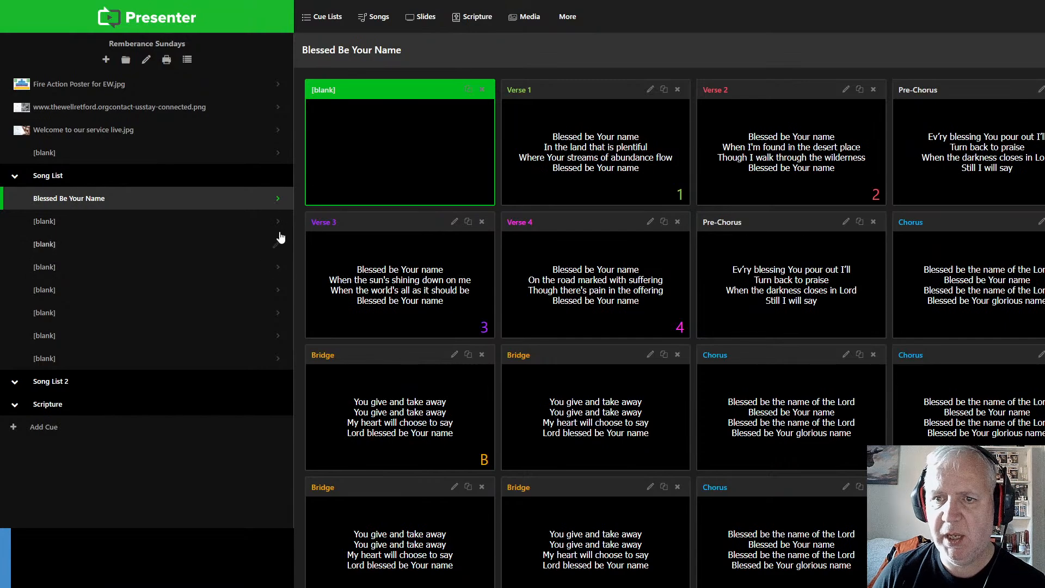
# Step: Edit the song Blessed Be Your Name to use a custom slide order and return to its cue
pyautogui.click(277, 201)
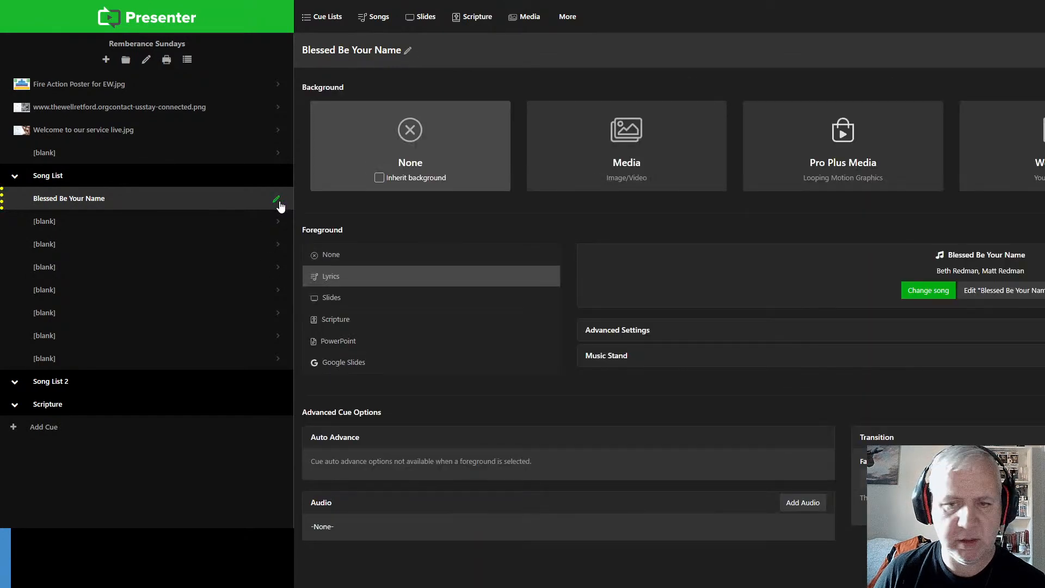
pyautogui.click(1009, 292)
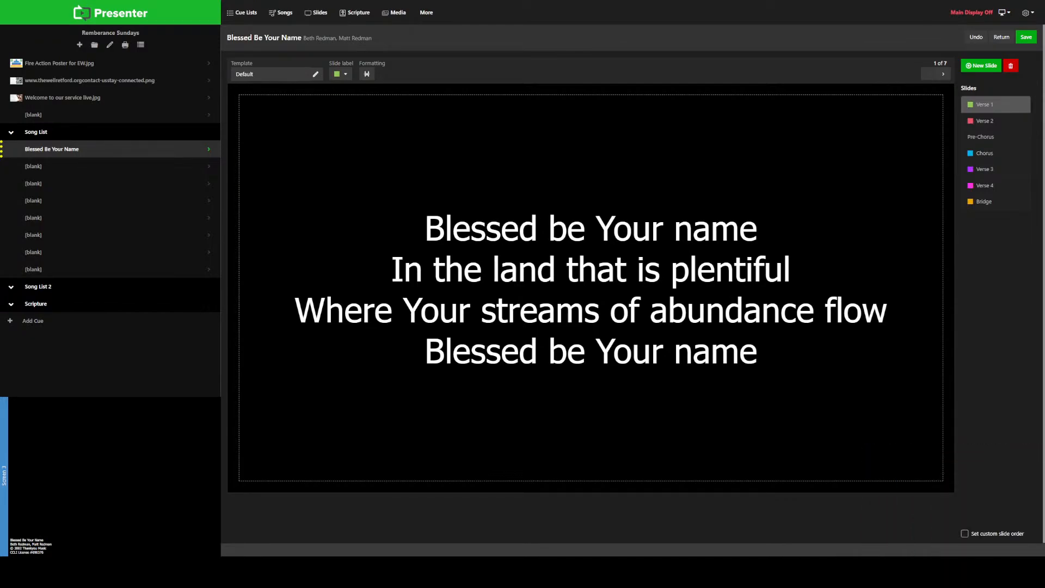
pyautogui.click(965, 534)
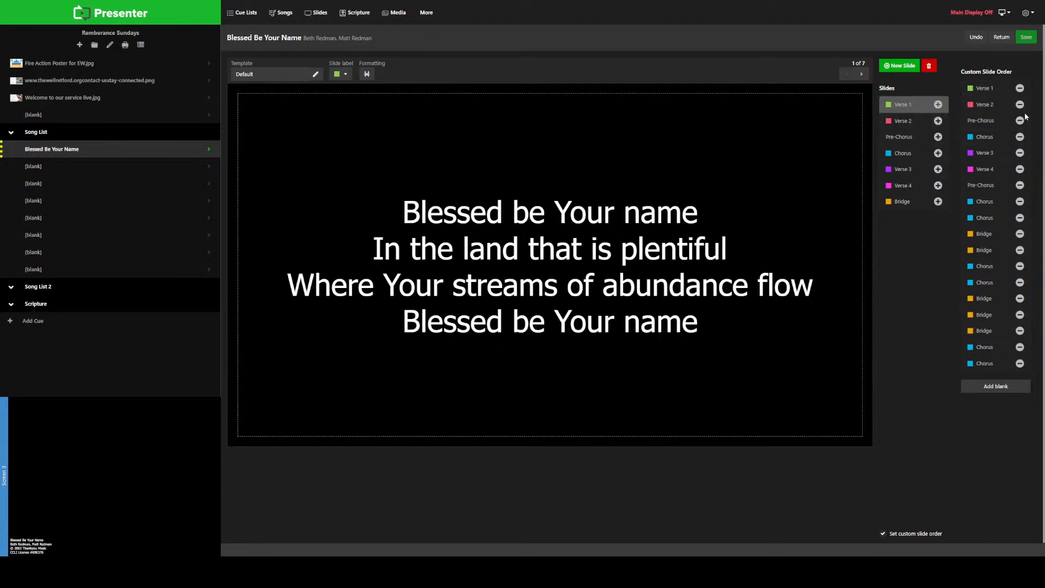
pyautogui.moveTo(986, 112)
pyautogui.mouseDown()
pyautogui.moveTo(988, 136)
pyautogui.moveTo(988, 105)
pyautogui.mouseUp()
pyautogui.click(1000, 38)
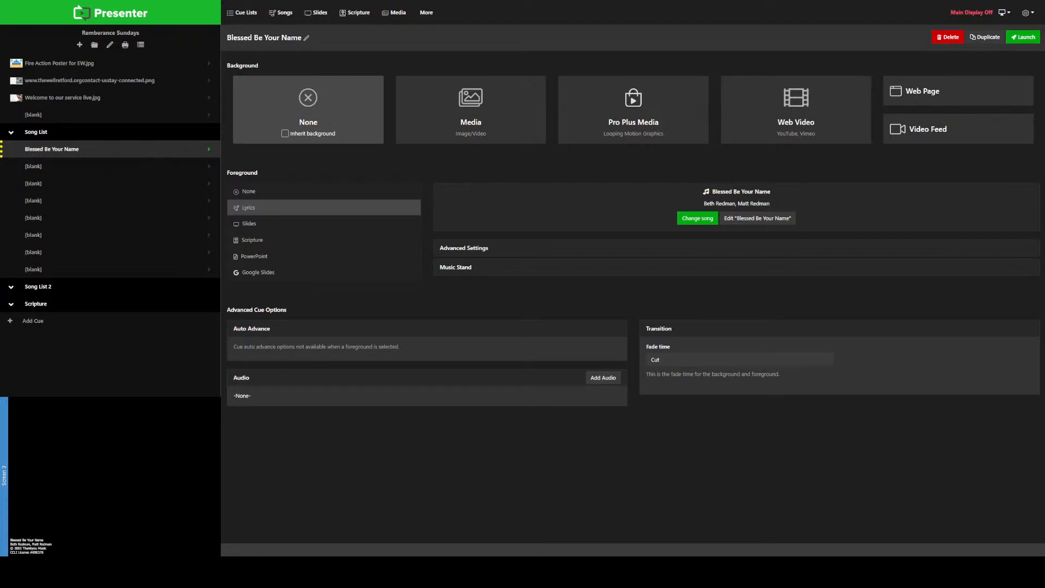
# Step: Search the song lyrics for "good good" and use Good Good Father as the foreground of the cue below Blessed Be Your Name
pyautogui.click(208, 169)
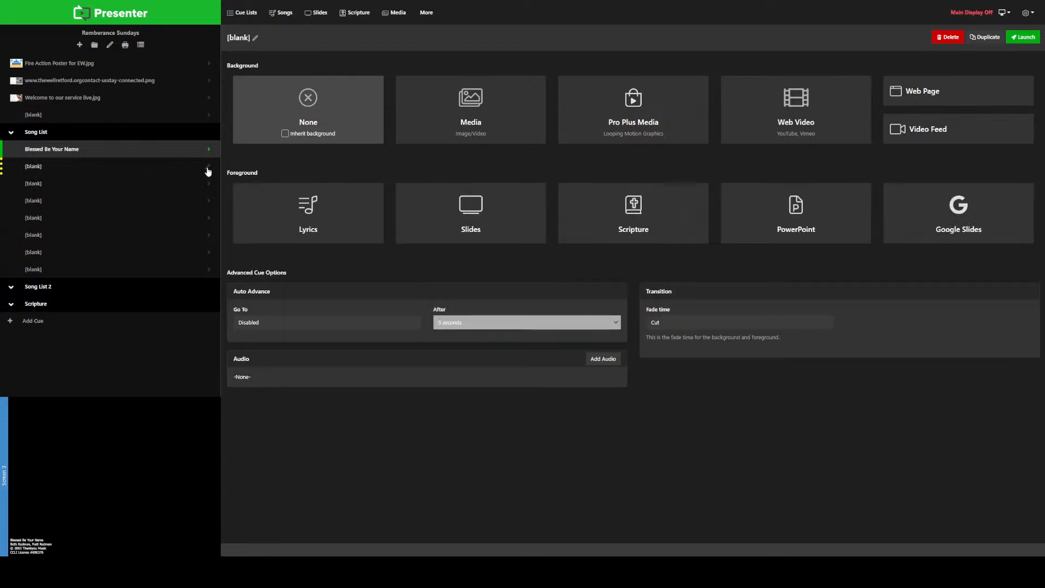
pyautogui.click(308, 218)
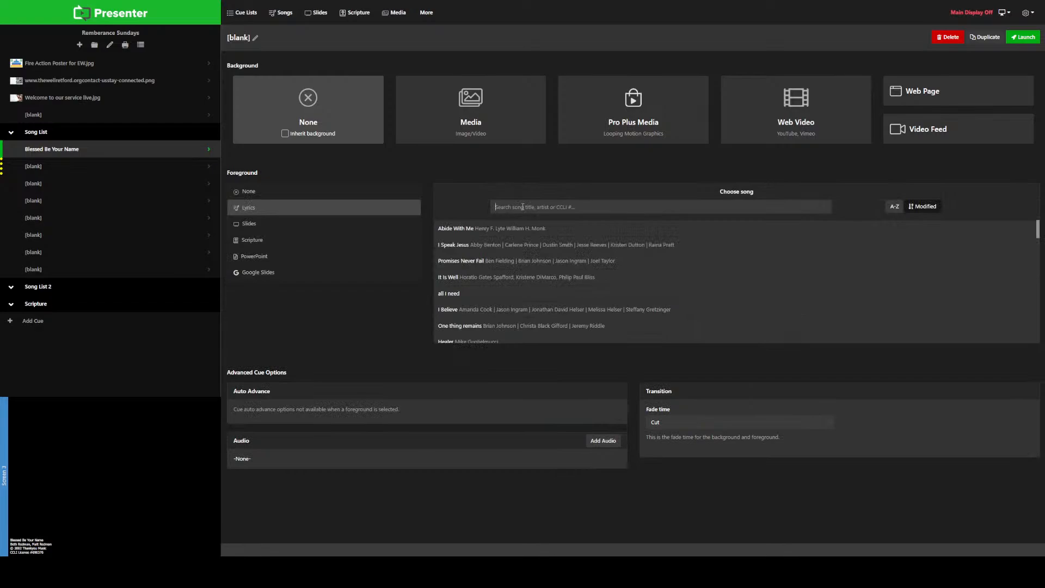
pyautogui.write('good good')
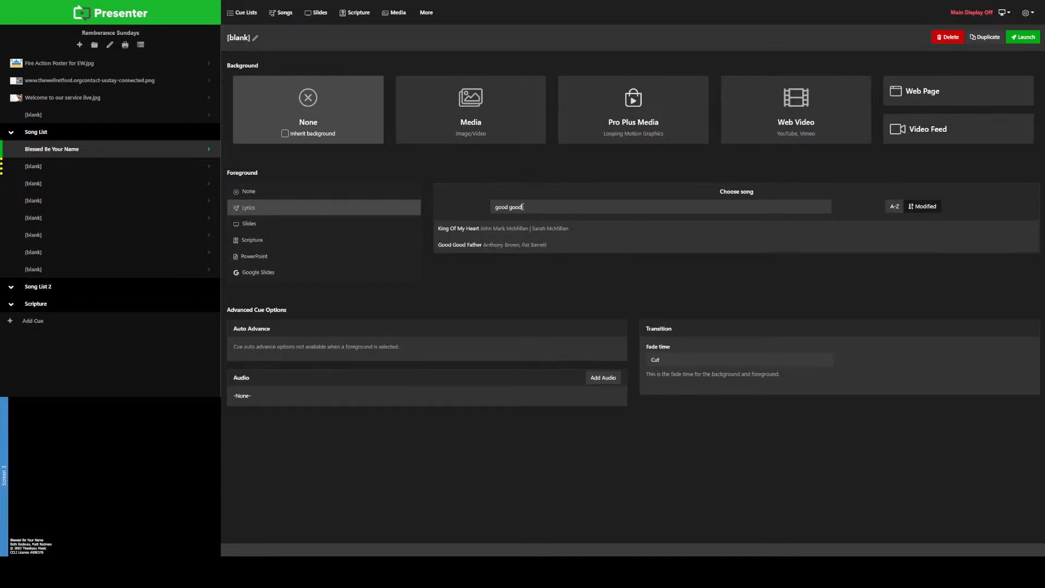
pyautogui.click(537, 244)
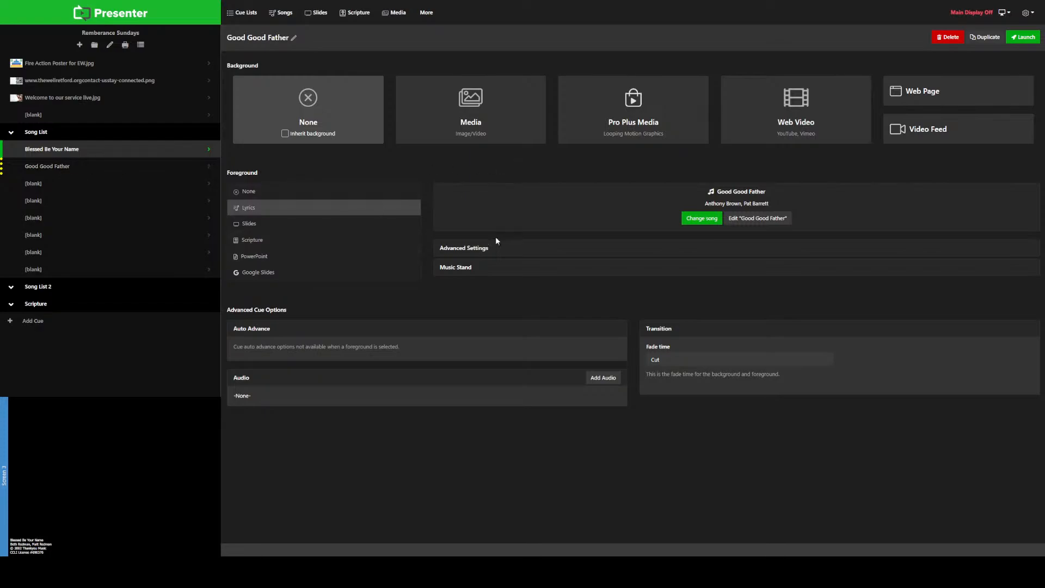
# Step: Search the song library and SongSelect for "good good father" and preview the lyrics of the first SongSelect match
pyautogui.click(284, 13)
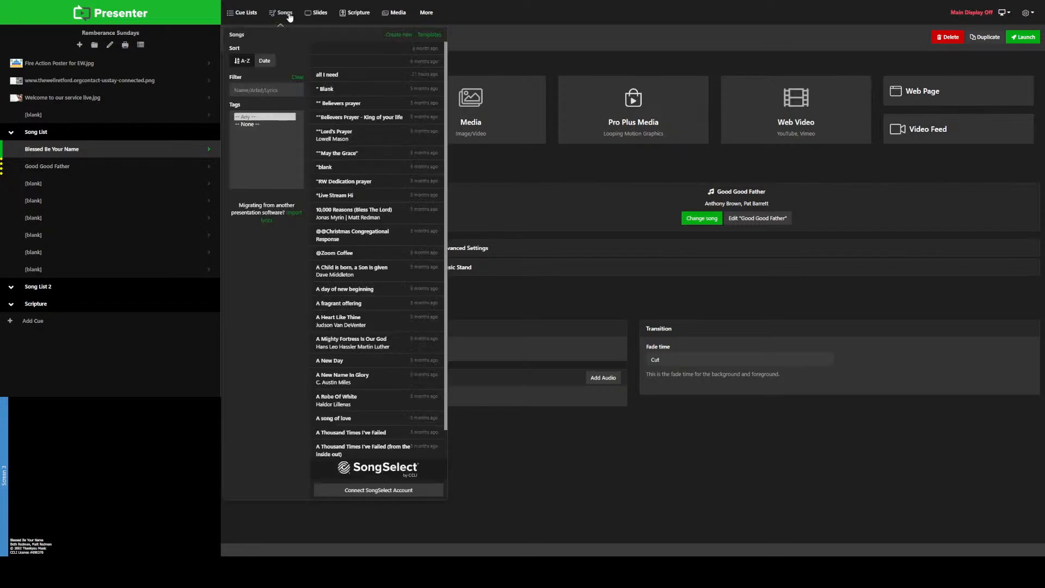
pyautogui.click(268, 94)
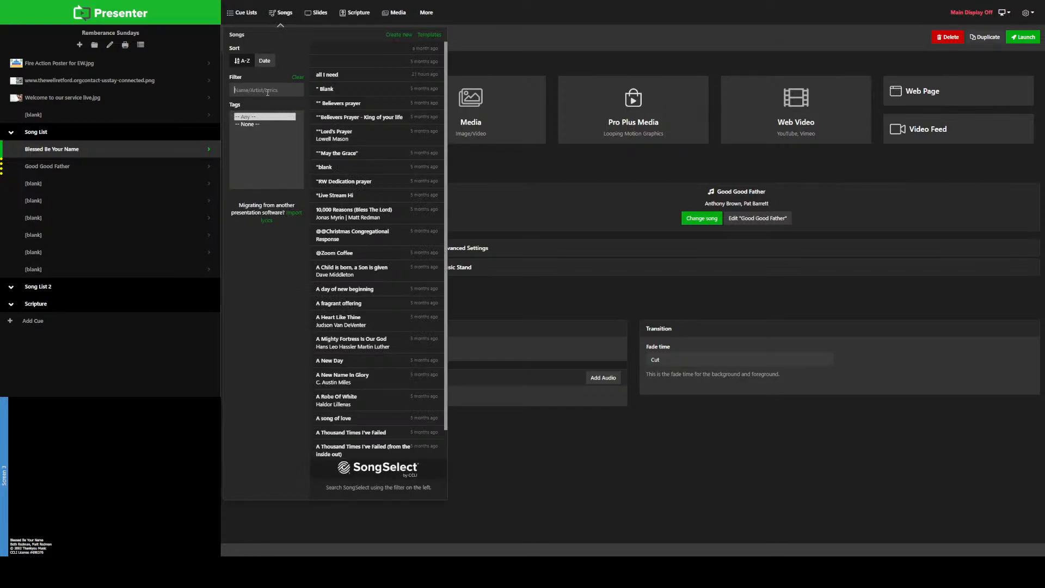
pyautogui.write('good good father')
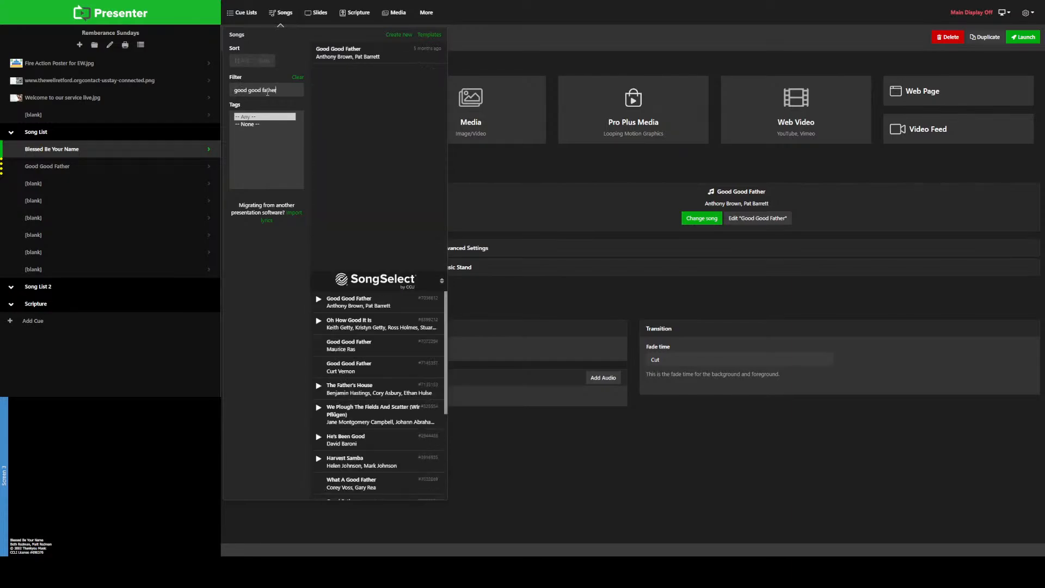
pyautogui.moveTo(356, 52)
pyautogui.moveTo(354, 309)
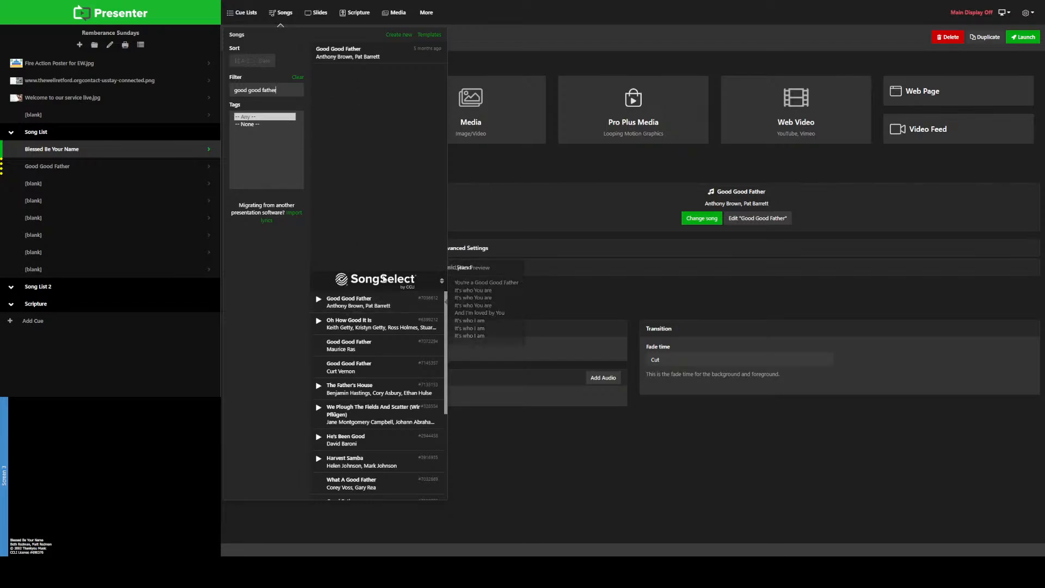
# Step: Add the first SongSelect match for Good Good Father to the cue list as an extra cue
pyautogui.click(362, 311)
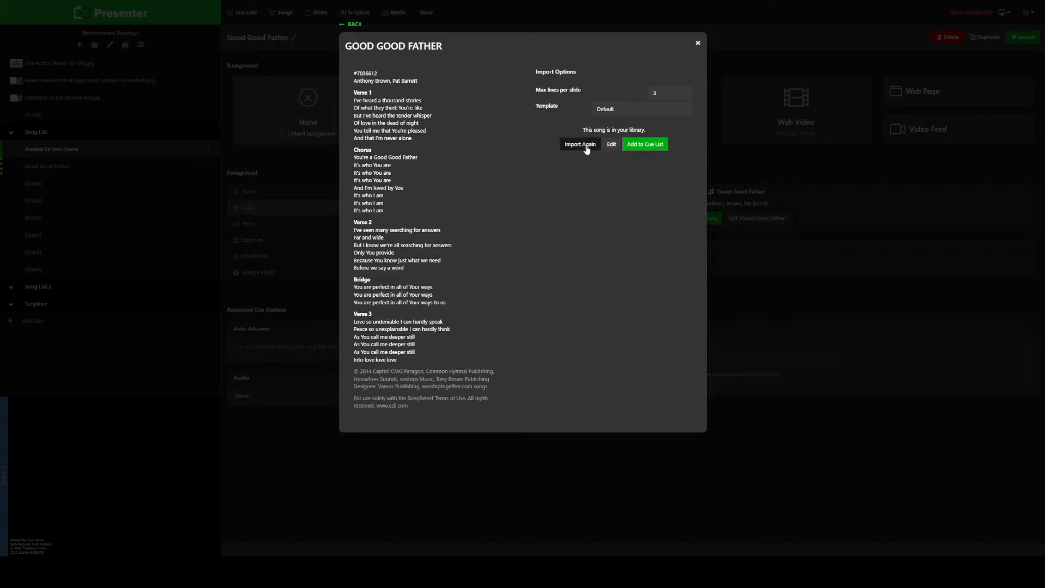
pyautogui.click(631, 145)
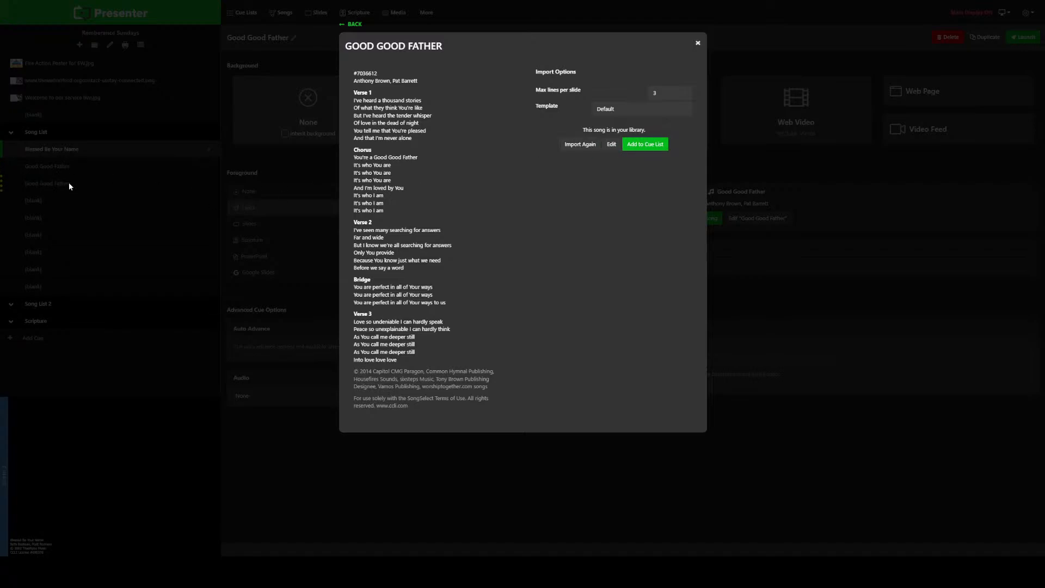
pyautogui.click(698, 43)
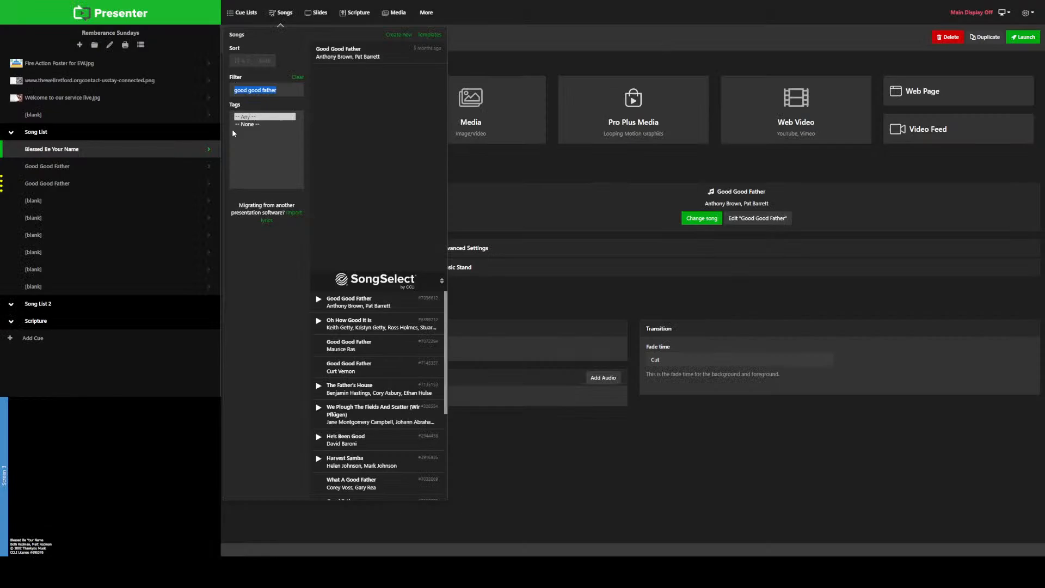
# Step: Delete the upper of the two Good Good Father cues in the Song List folder and open the remaining one
pyautogui.click(94, 171)
pyautogui.rightClick(94, 171)
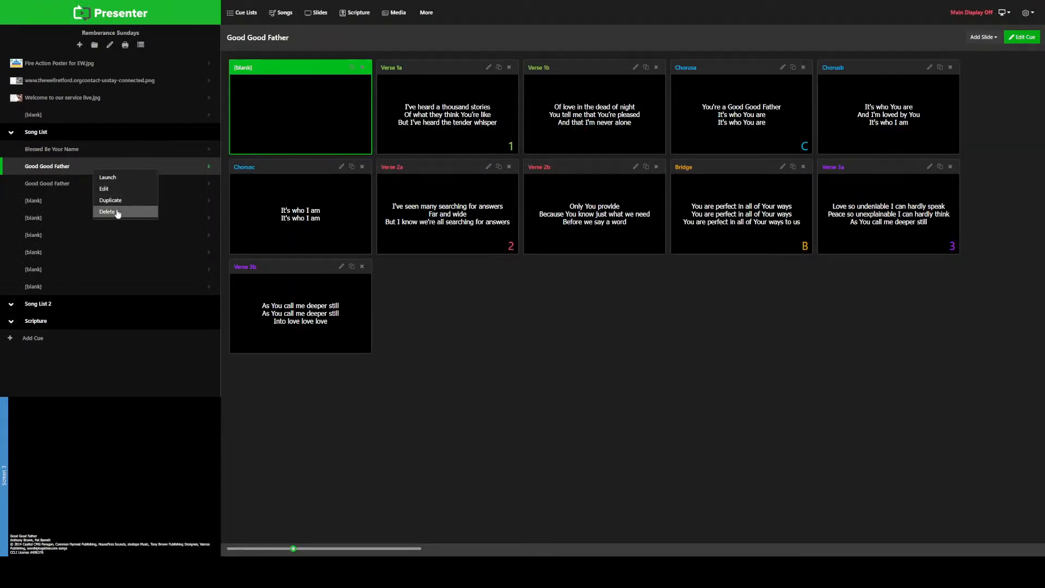
pyautogui.click(114, 213)
pyautogui.click(84, 166)
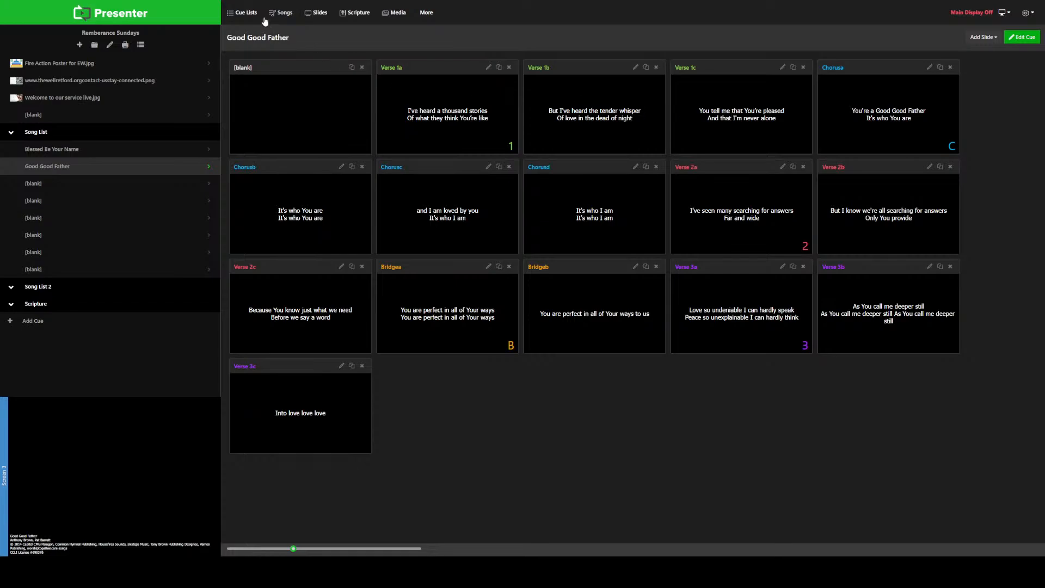
# Step: Import Good Good Father again from the first SongSelect match and add it to the cue list
pyautogui.click(281, 12)
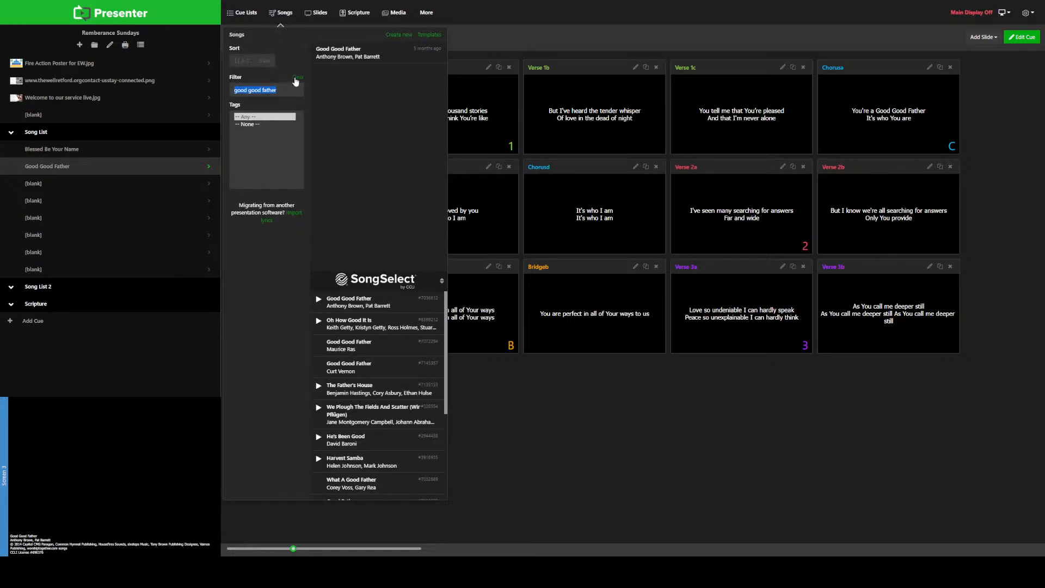
pyautogui.click(375, 304)
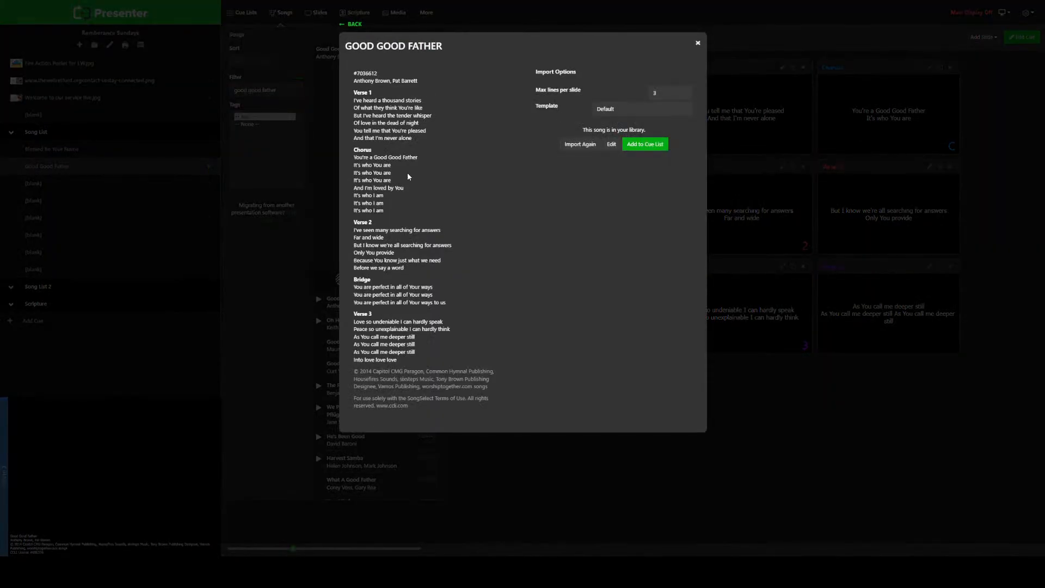
pyautogui.click(580, 144)
pyautogui.click(644, 146)
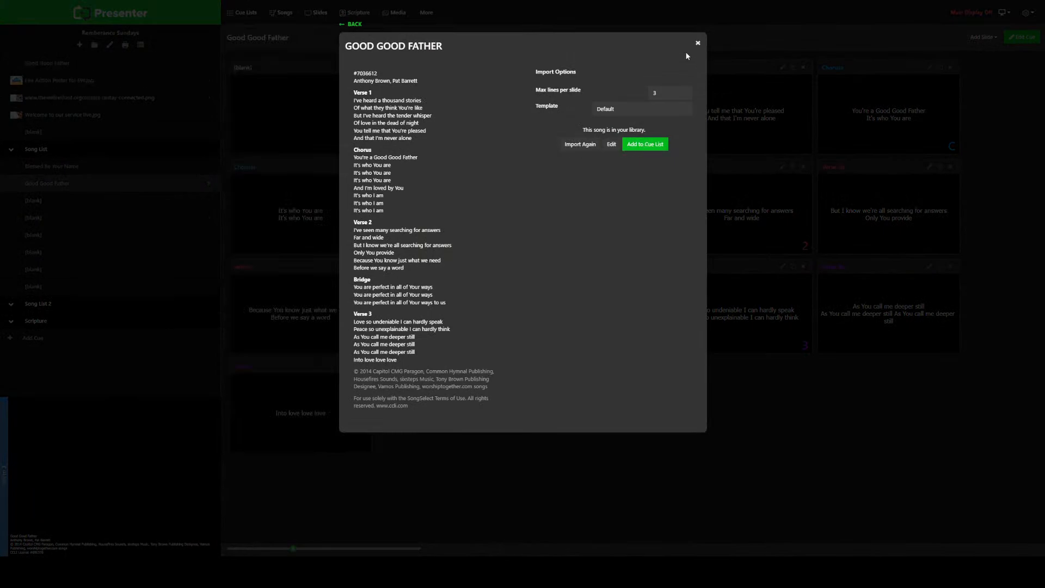
pyautogui.click(697, 43)
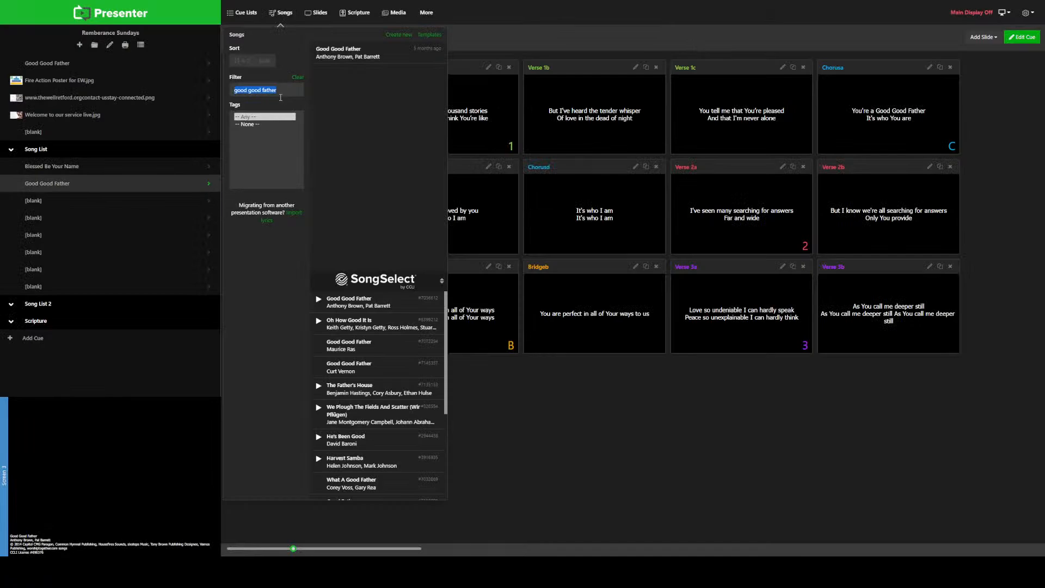
# Step: Re-import Good Good Father from SongSelect with a maximum of 6 lines per slide and add it to the cue list
pyautogui.click(382, 309)
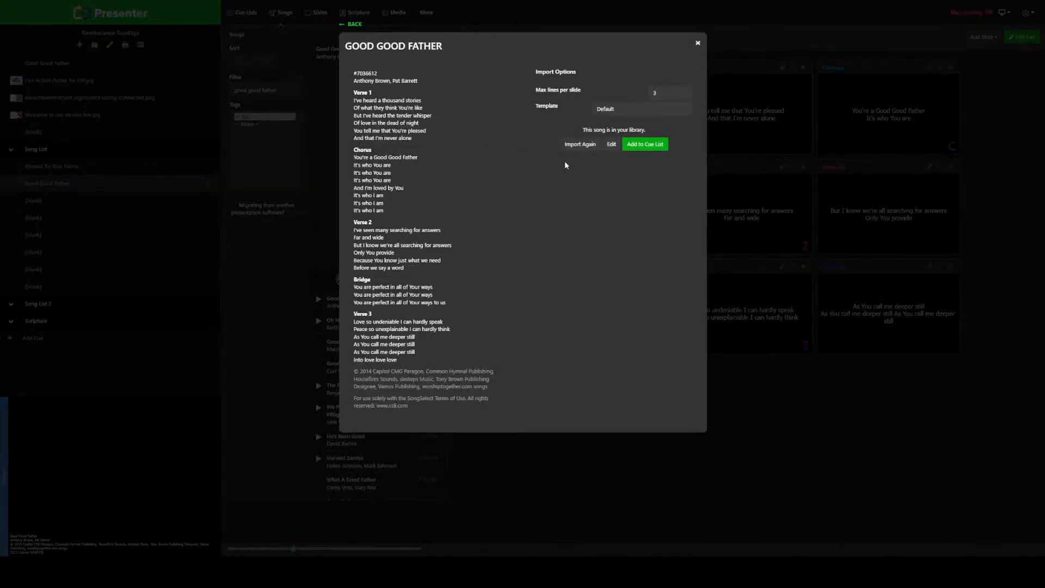
pyautogui.doubleClick(684, 92)
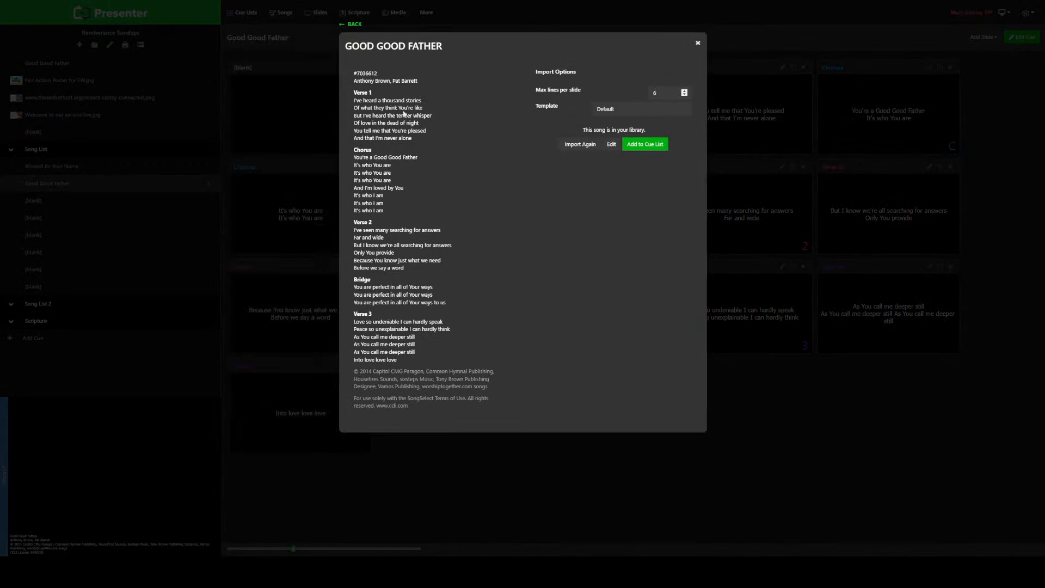
pyautogui.click(578, 148)
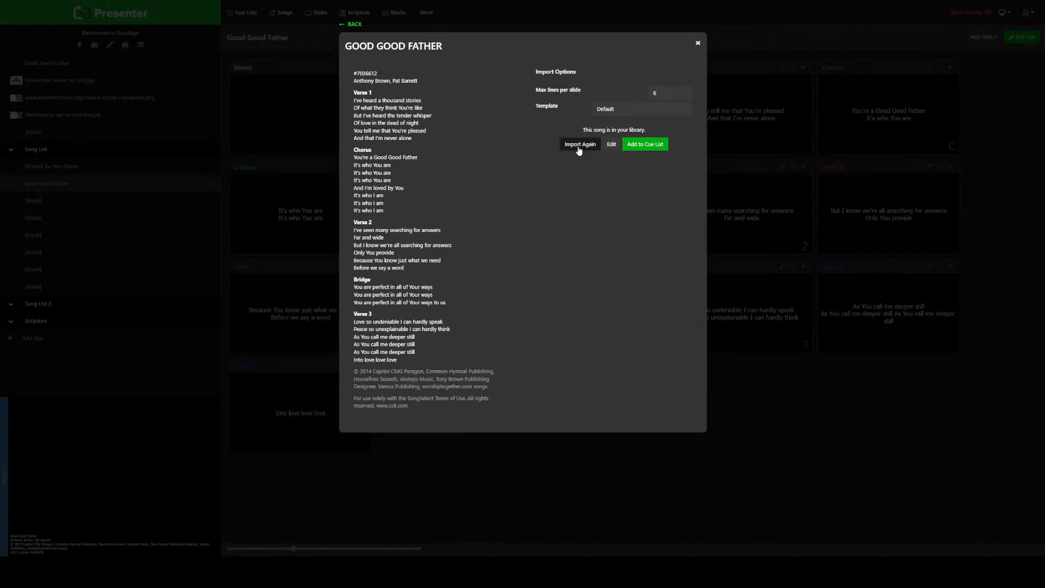
pyautogui.click(637, 147)
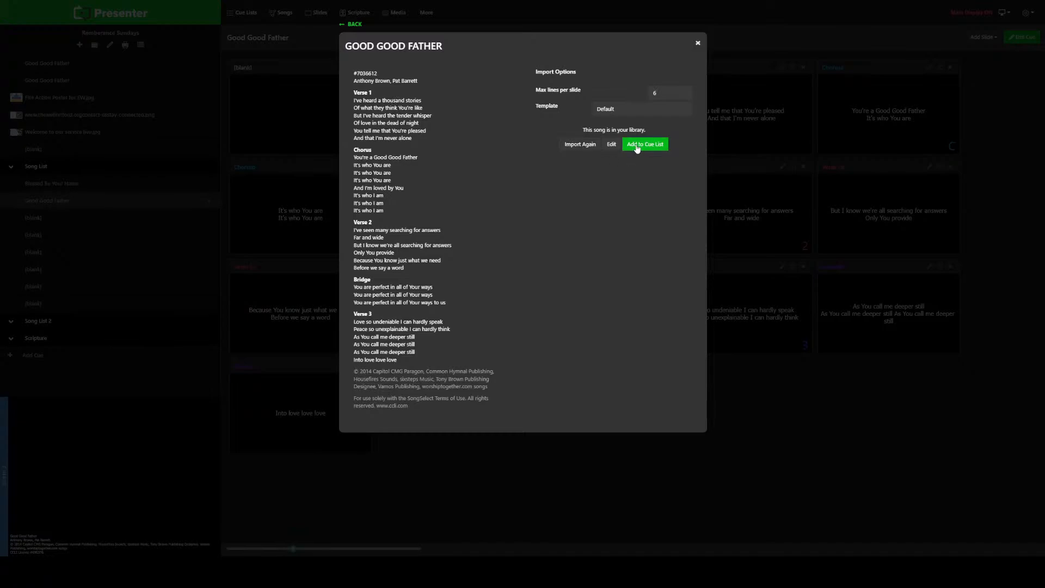
pyautogui.click(698, 43)
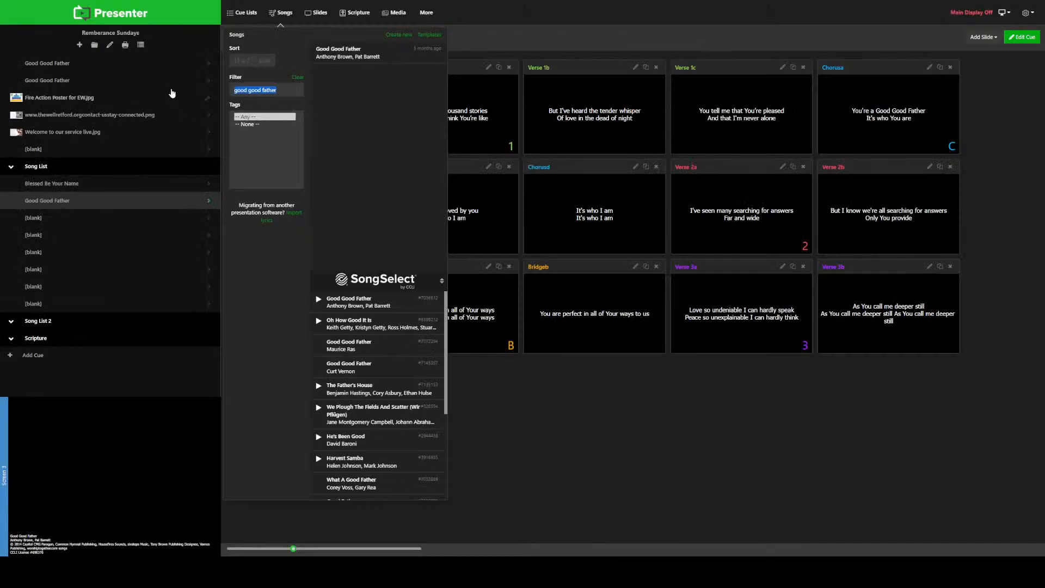
# Step: Compare the slides of the two Good Good Father cues above the Fire Action Poster with the one in Song List
pyautogui.click(60, 80)
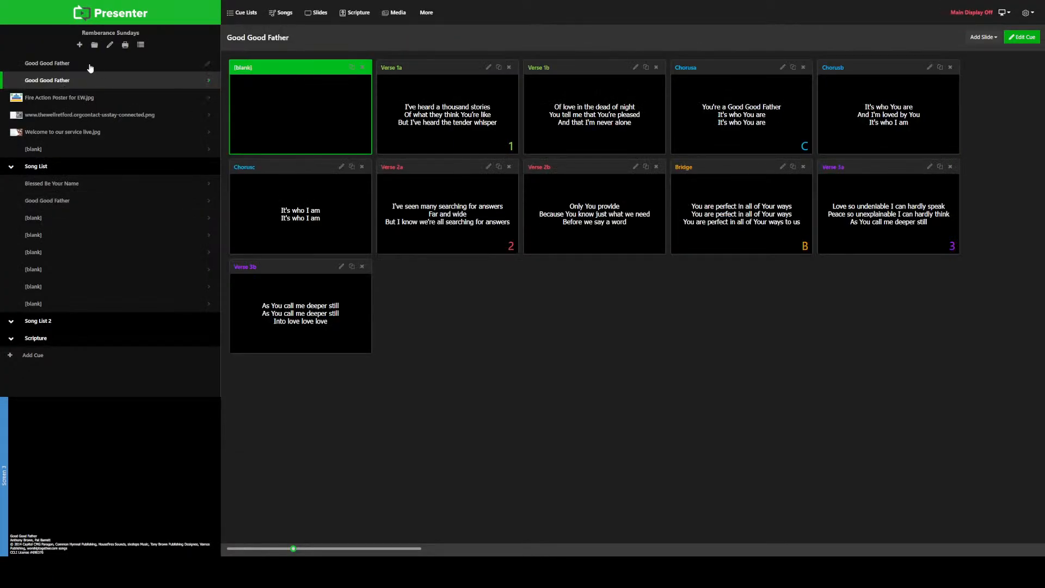
pyautogui.click(81, 65)
pyautogui.click(76, 80)
pyautogui.click(69, 64)
pyautogui.click(70, 81)
pyautogui.click(66, 64)
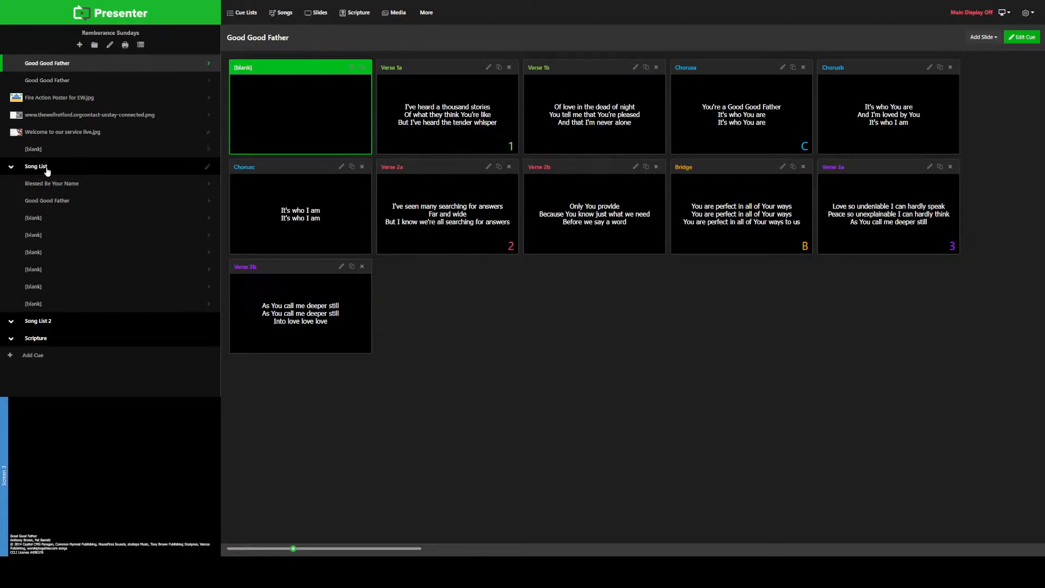
pyautogui.click(63, 202)
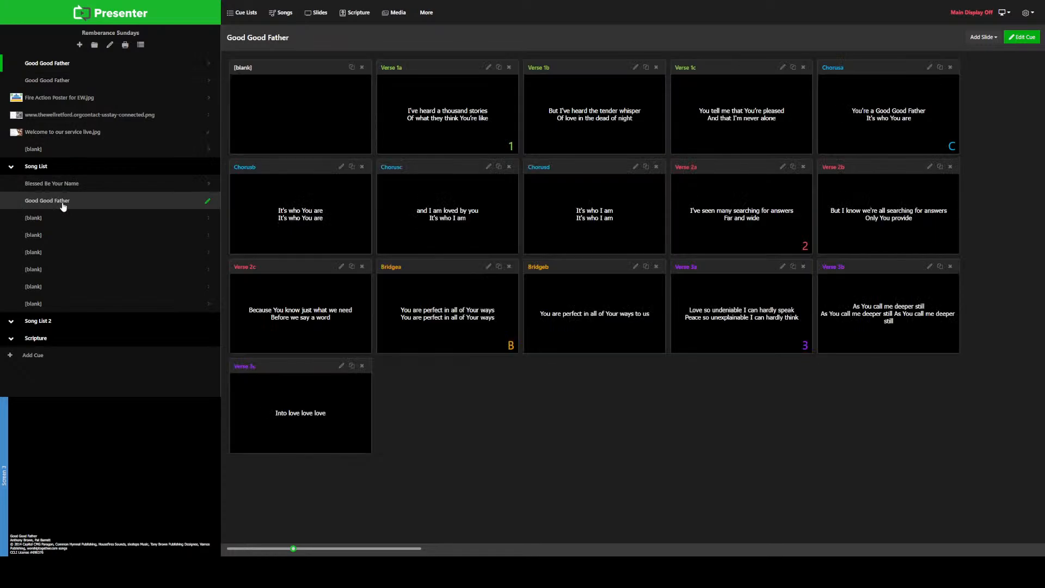
# Step: Delete the lower of the two Good Good Father cues above the Fire Action Poster cue
pyautogui.click(64, 80)
pyautogui.rightClick(64, 82)
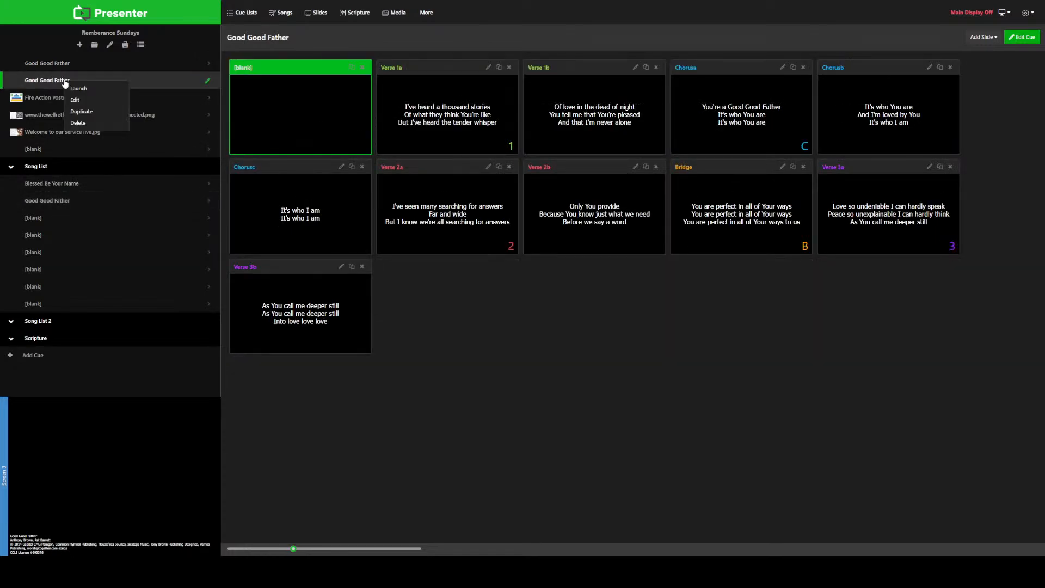
pyautogui.click(94, 124)
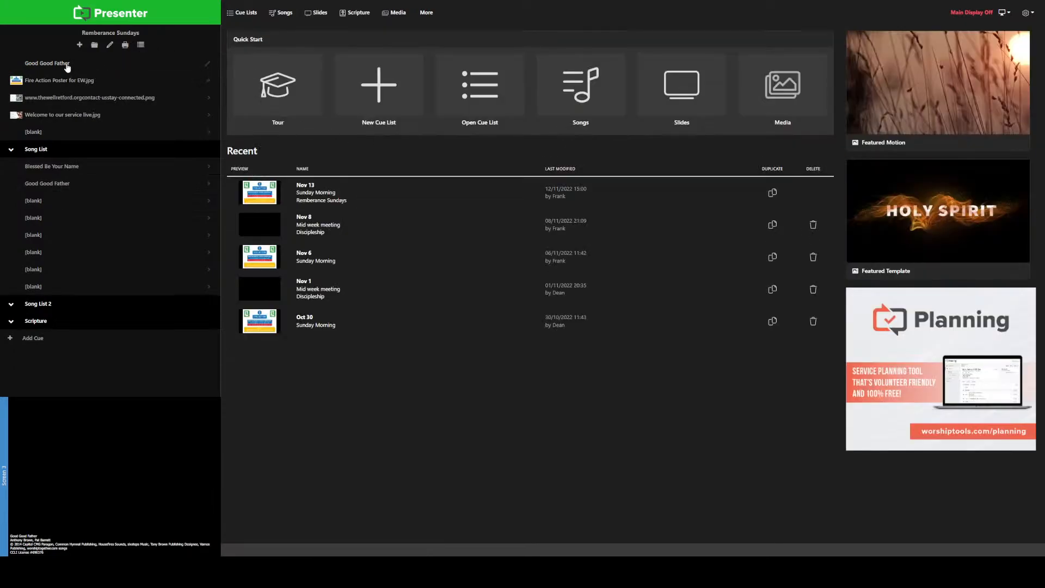
# Step: Move the imported Good Good Father cue into Song List below the existing one, and delete the older Good Good Father cue
pyautogui.moveTo(66, 65); pyautogui.dragTo(66, 186)
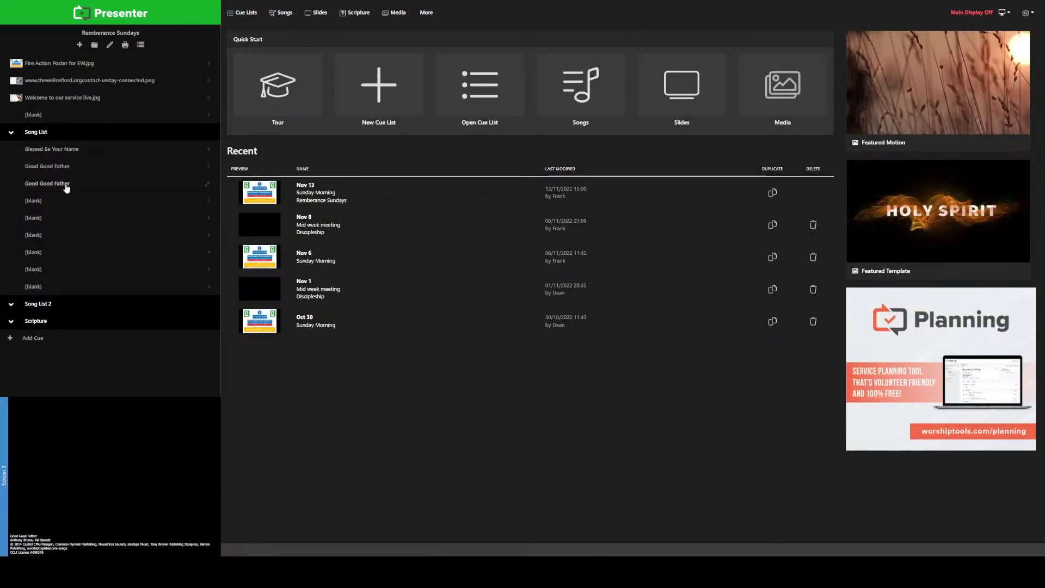
pyautogui.click(63, 179)
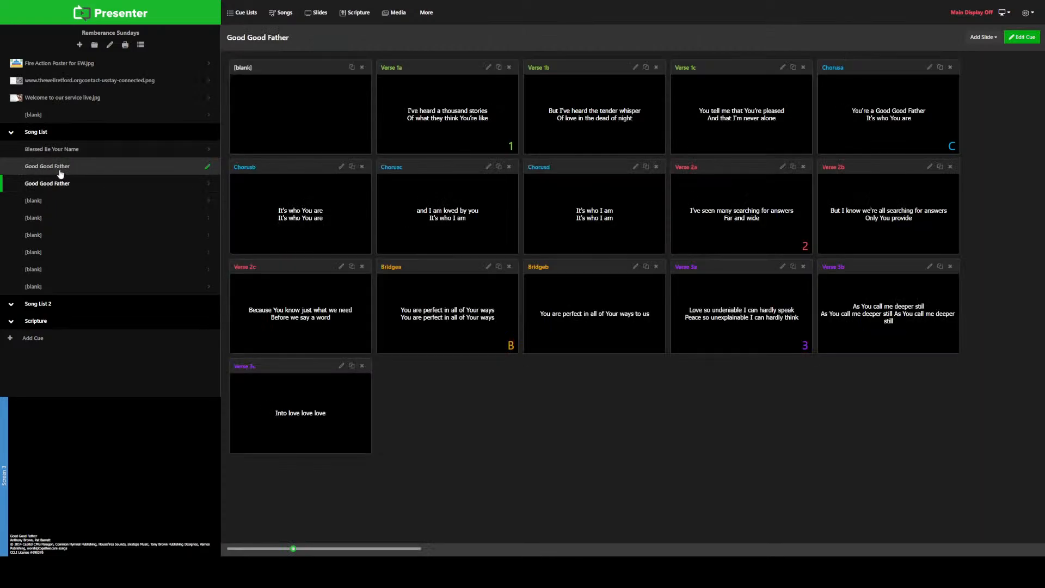
pyautogui.rightClick(171, 170)
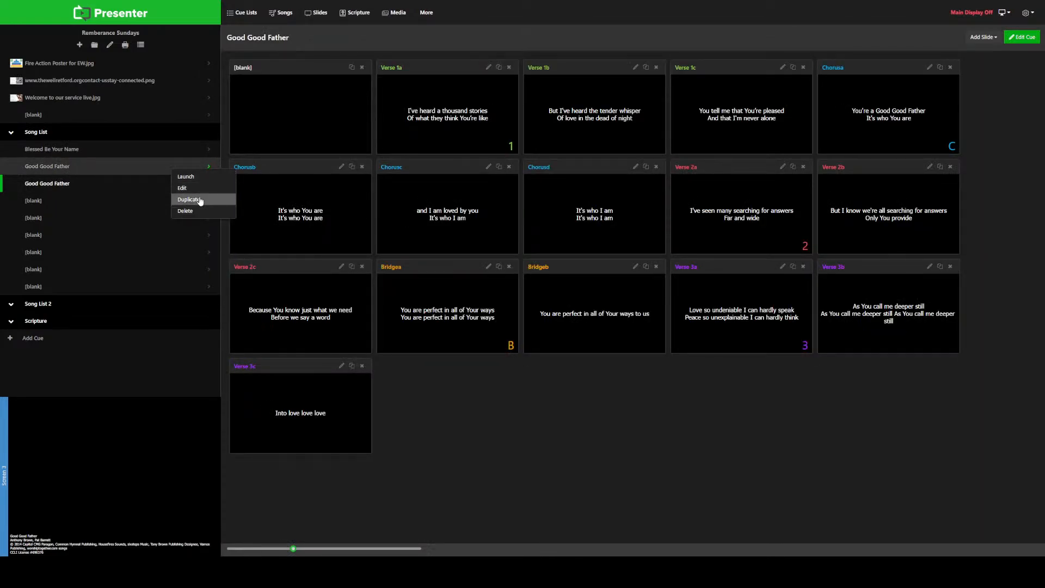
pyautogui.click(198, 213)
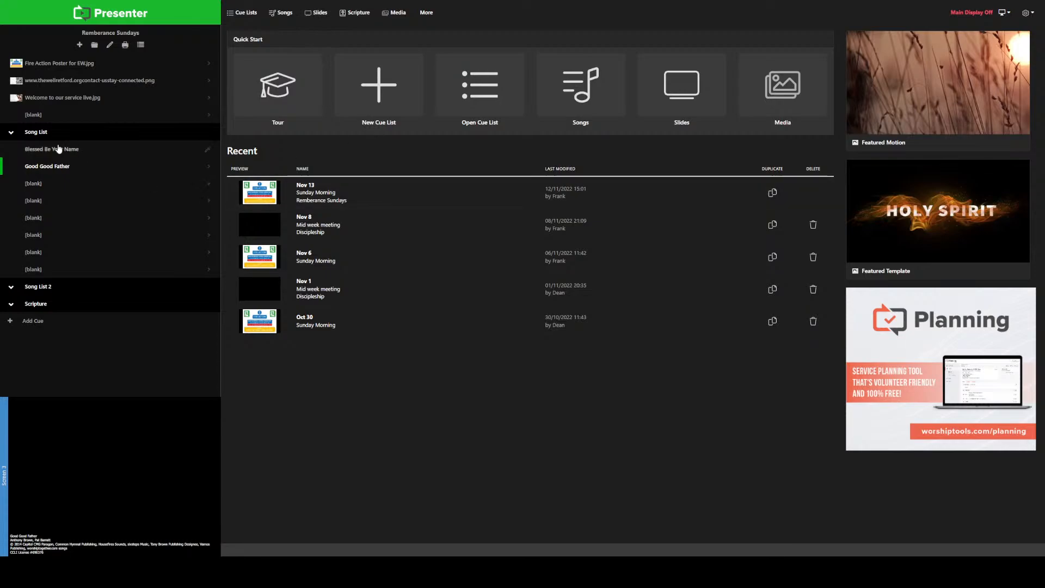
# Step: Search the song lyrics for "it is well" and use It Is Well as the foreground of the blank cue below Good Good Father
pyautogui.click(208, 187)
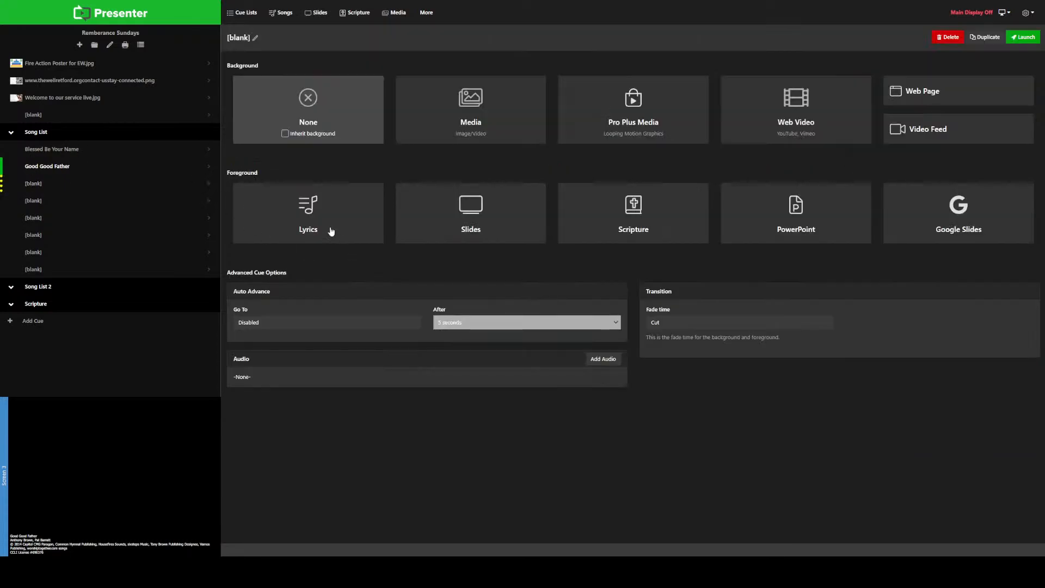
pyautogui.click(315, 224)
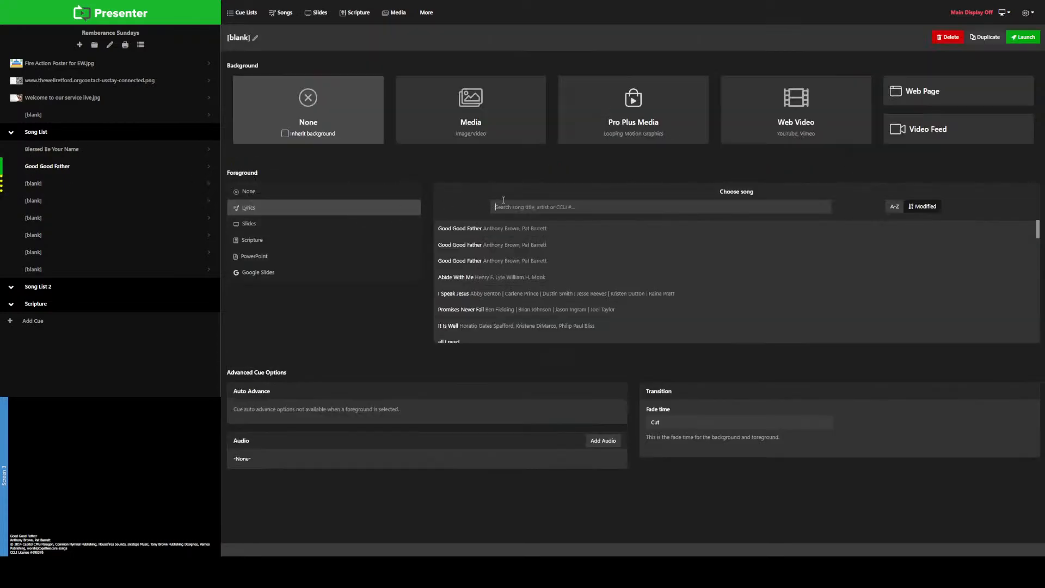
pyautogui.write('it is well')
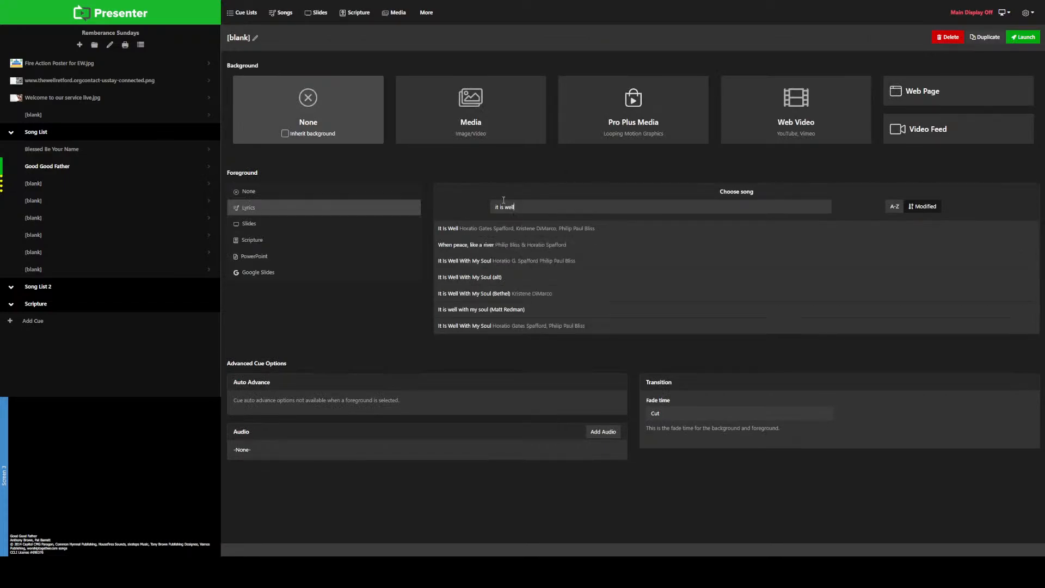
pyautogui.click(531, 229)
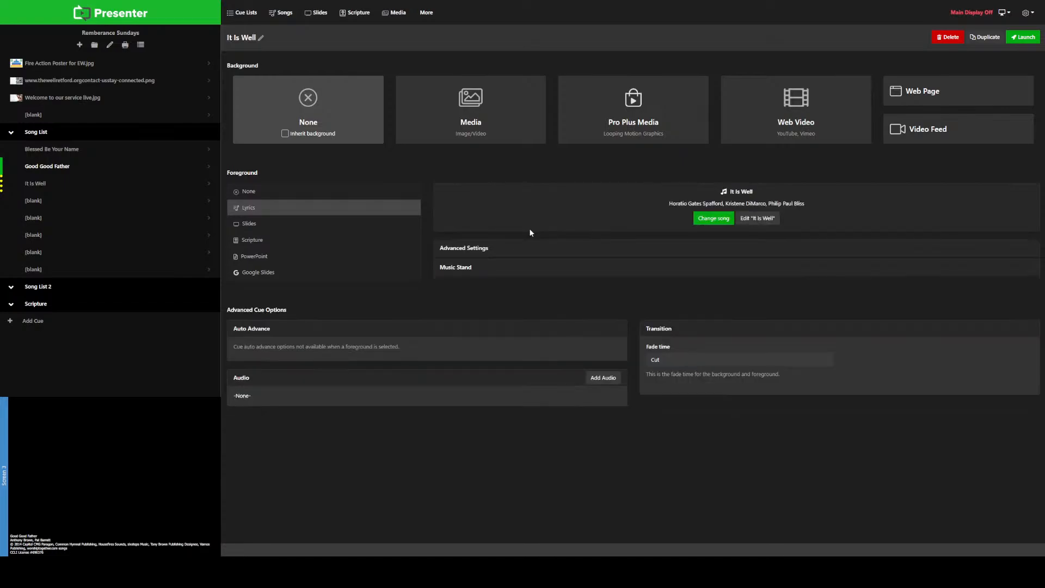
# Step: Open It Is Well for editing and split Verse 1 so a new slide starts at "Seas that are shaken and stirred"
pyautogui.click(758, 220)
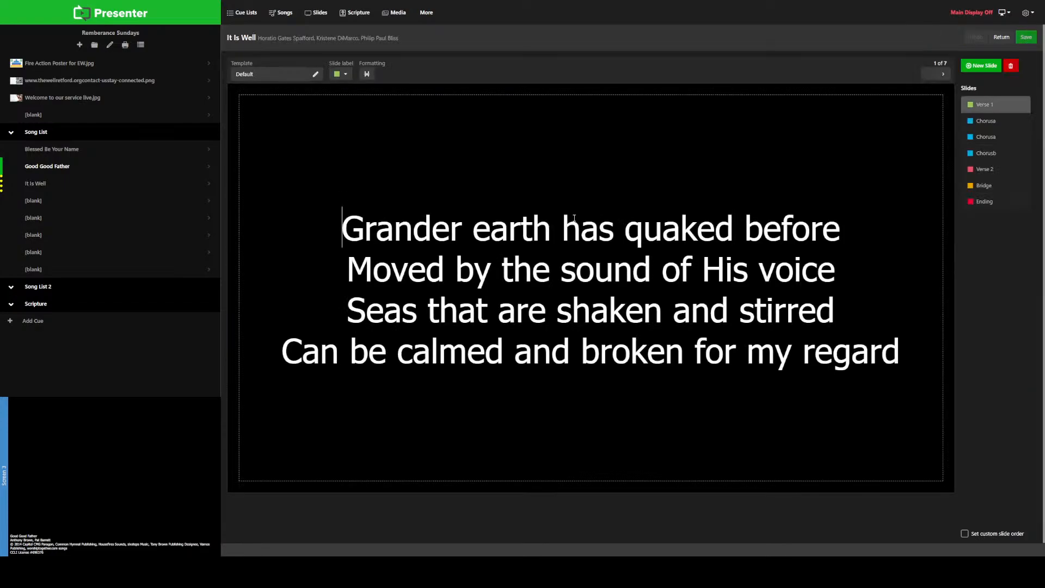
pyautogui.click(986, 125)
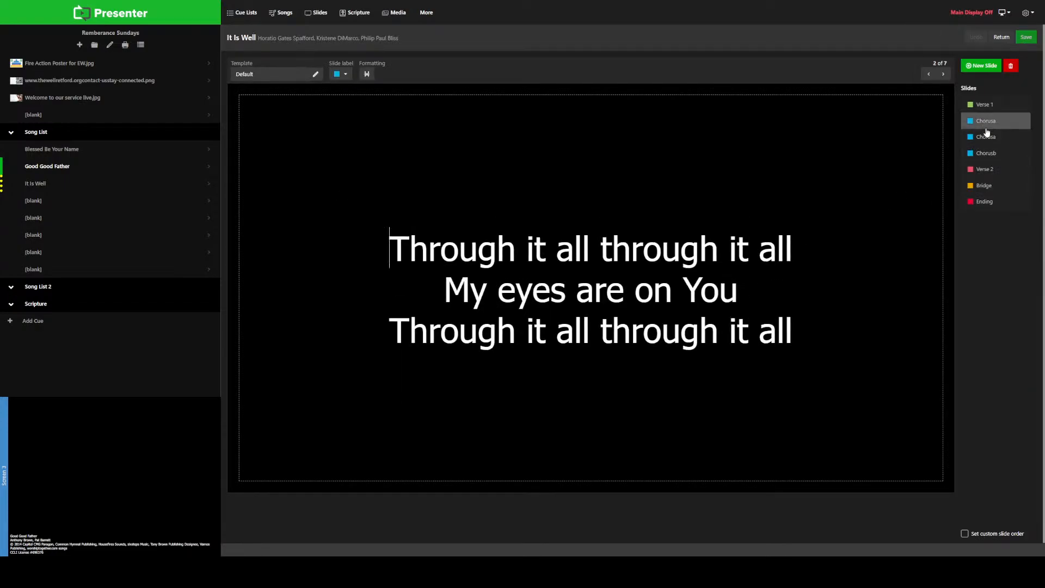
pyautogui.click(987, 139)
pyautogui.click(991, 154)
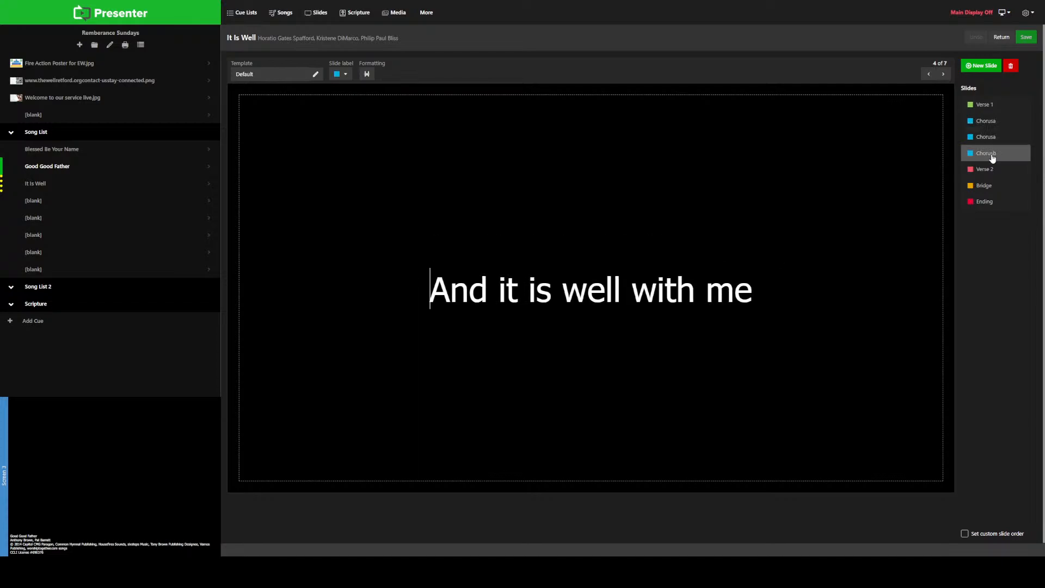
pyautogui.click(984, 106)
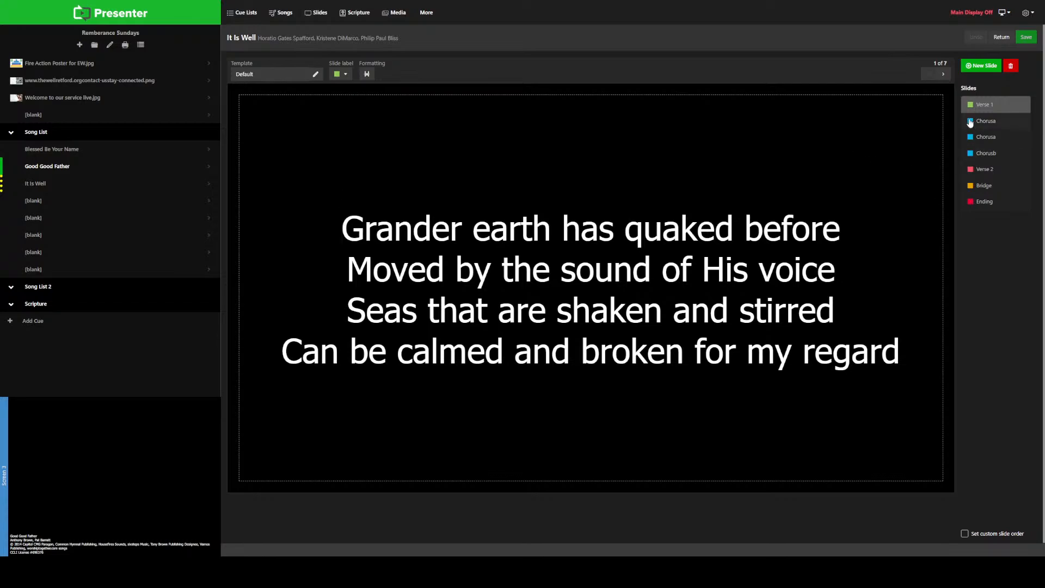
pyautogui.click(844, 283)
pyautogui.hotkey('ctrl', 'Return')
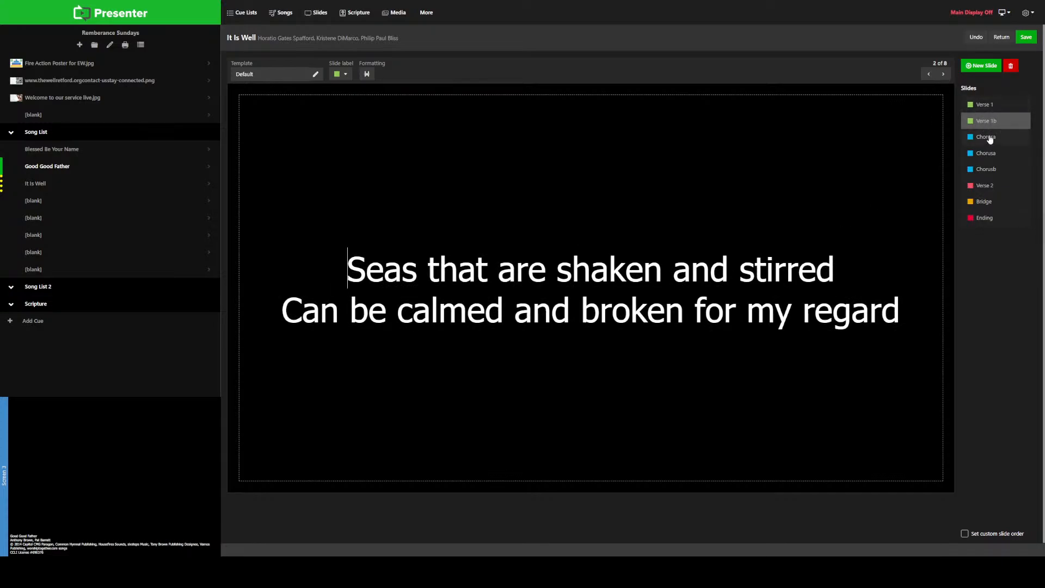
# Step: Split Verse 2 of It Is Well so a new slide starts at "And this mountain that's in front of me"
pyautogui.click(993, 187)
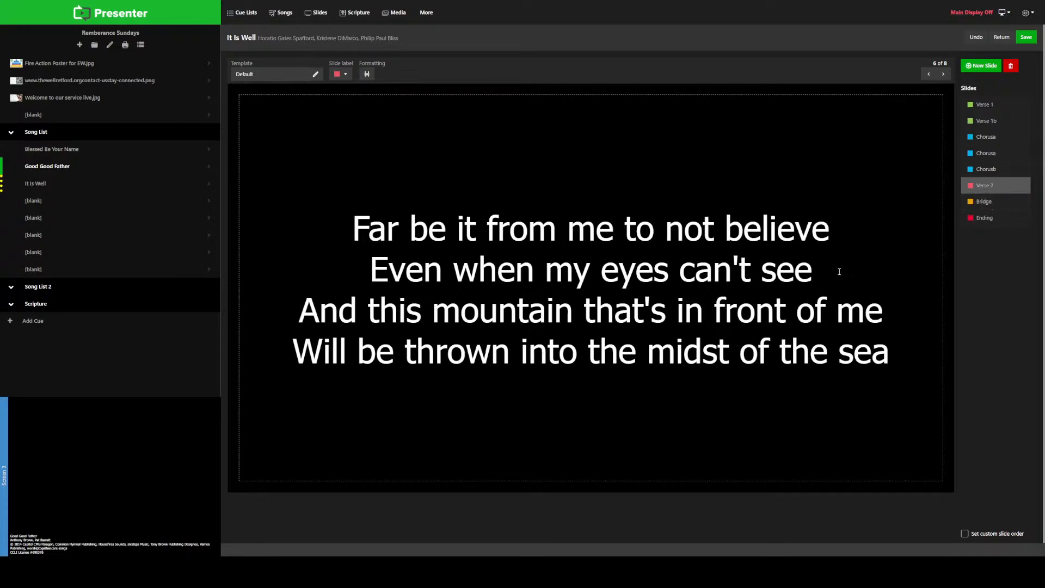
pyautogui.click(914, 297)
pyautogui.hotkey('ctrl', 'Return')
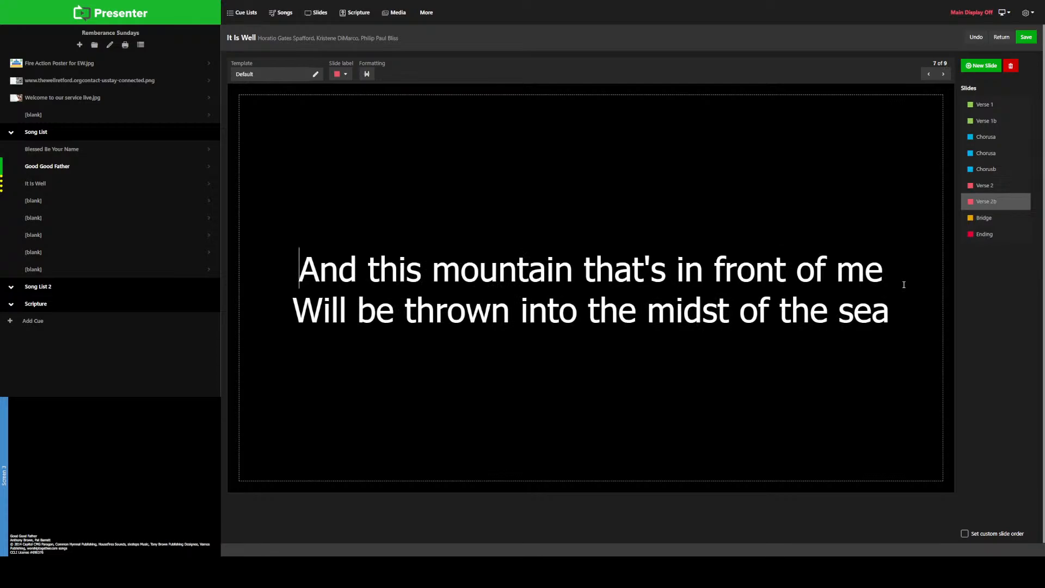
# Step: Review the verse, chorus, bridge and ending slides of It Is Well and save the song
pyautogui.click(998, 188)
pyautogui.click(1002, 203)
pyautogui.click(1004, 172)
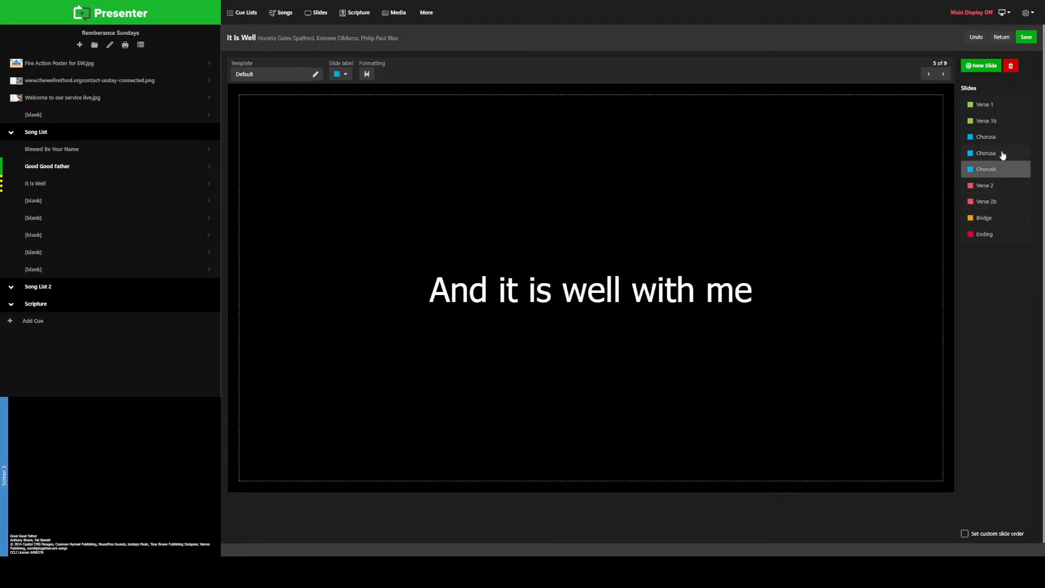
pyautogui.click(1005, 154)
pyautogui.click(1009, 138)
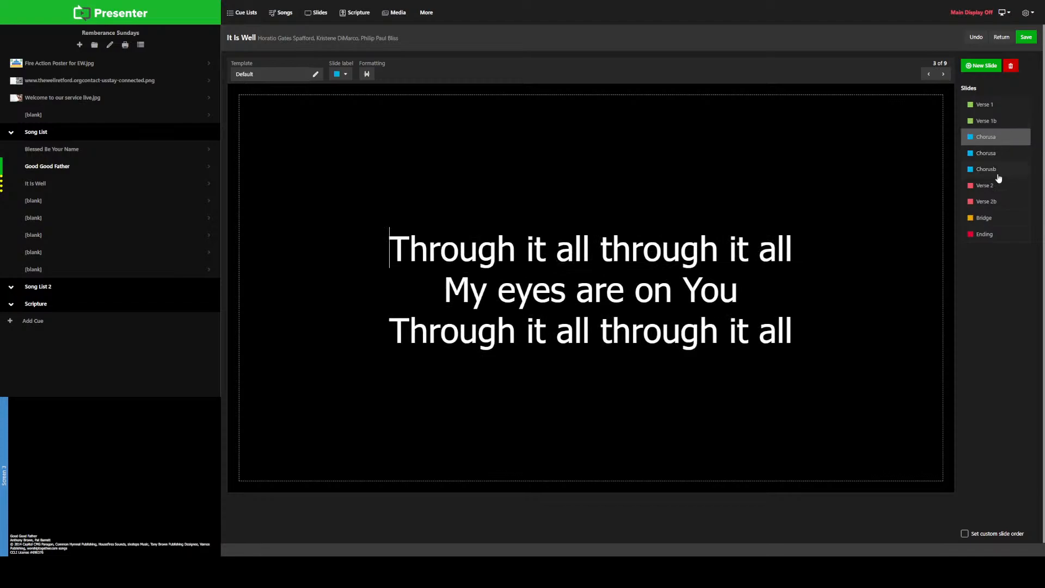
pyautogui.click(987, 237)
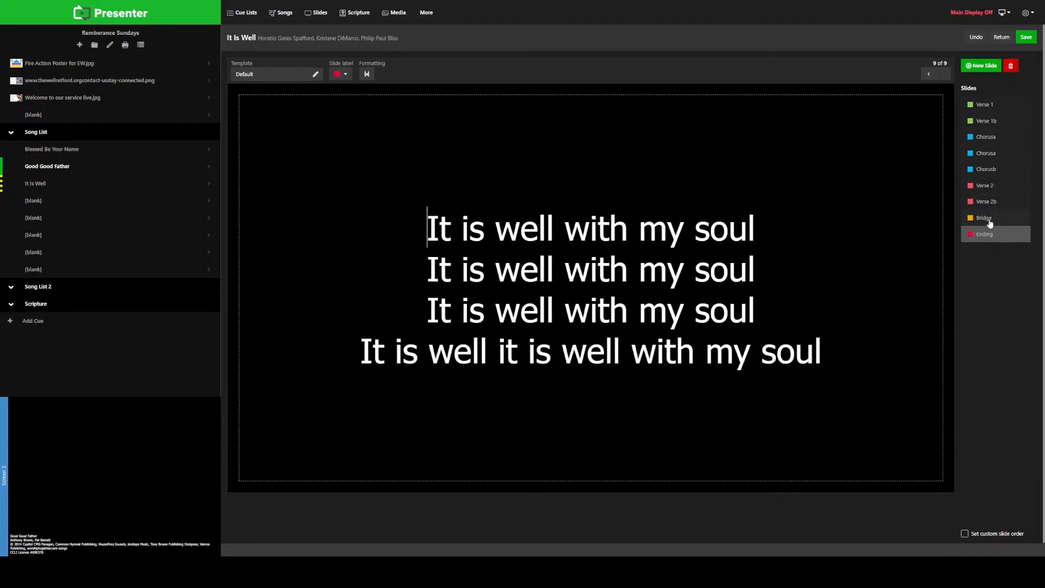
pyautogui.click(990, 219)
pyautogui.click(991, 203)
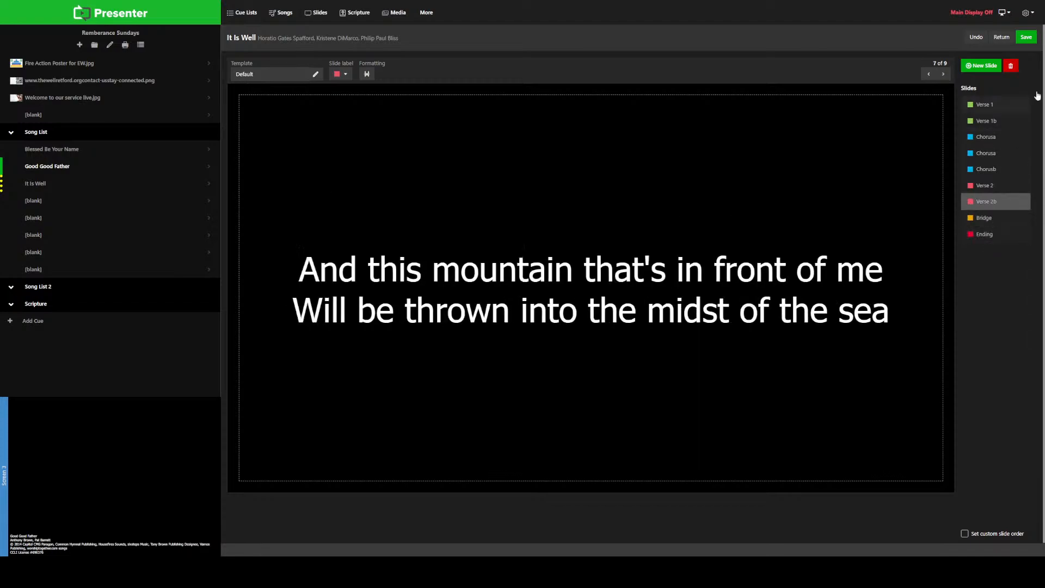
pyautogui.click(1026, 37)
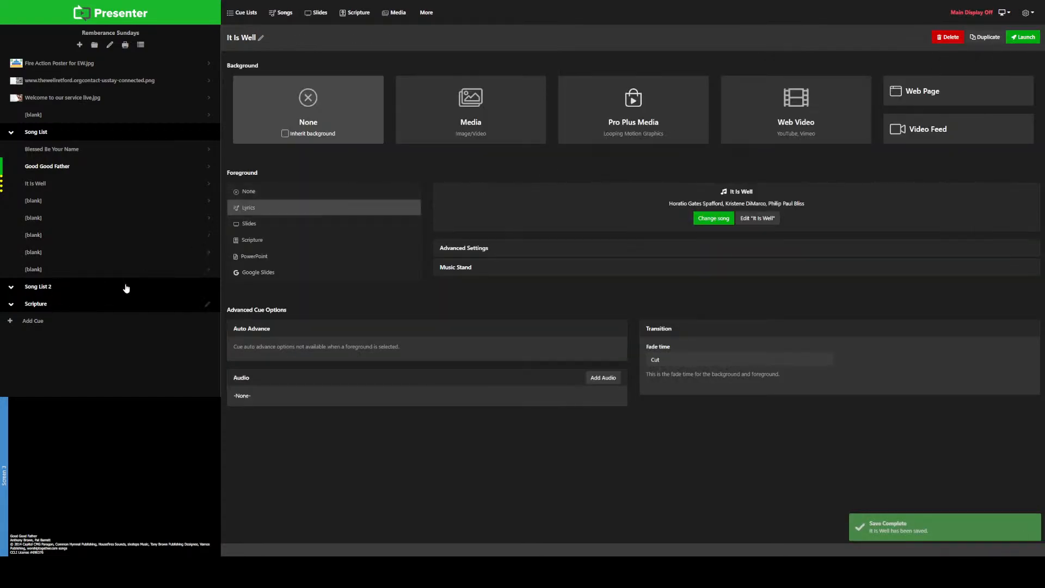
# Step: Set the blank cue below It Is Well to a lyrics foreground and search the songs for "God I look"
pyautogui.click(69, 205)
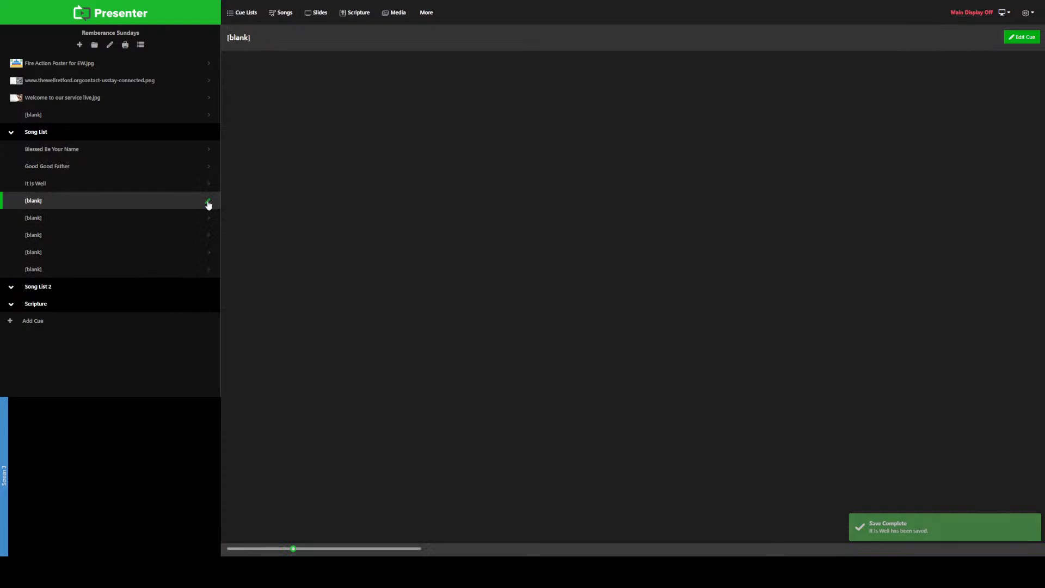
pyautogui.click(309, 210)
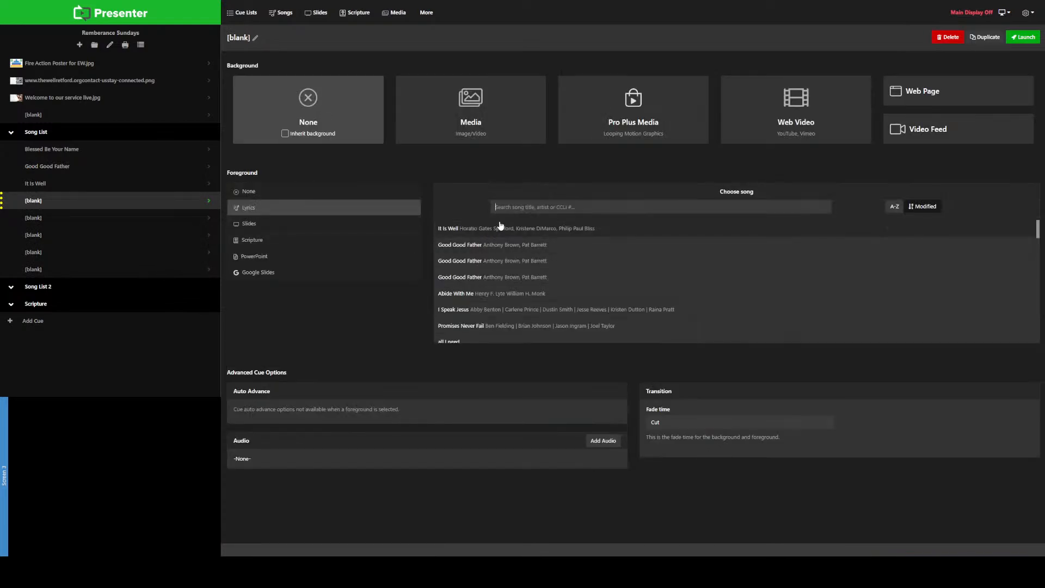
pyautogui.click(514, 206)
pyautogui.write('God I look')
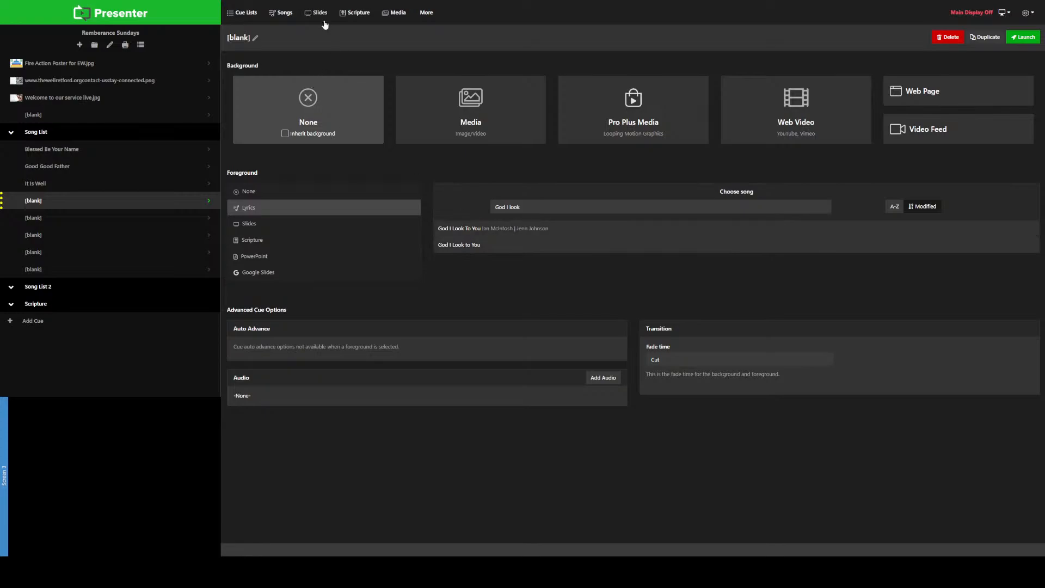
# Step: Filter the song library for "God I look to you" and delete the God I Look to You entry that has no authors
pyautogui.click(283, 13)
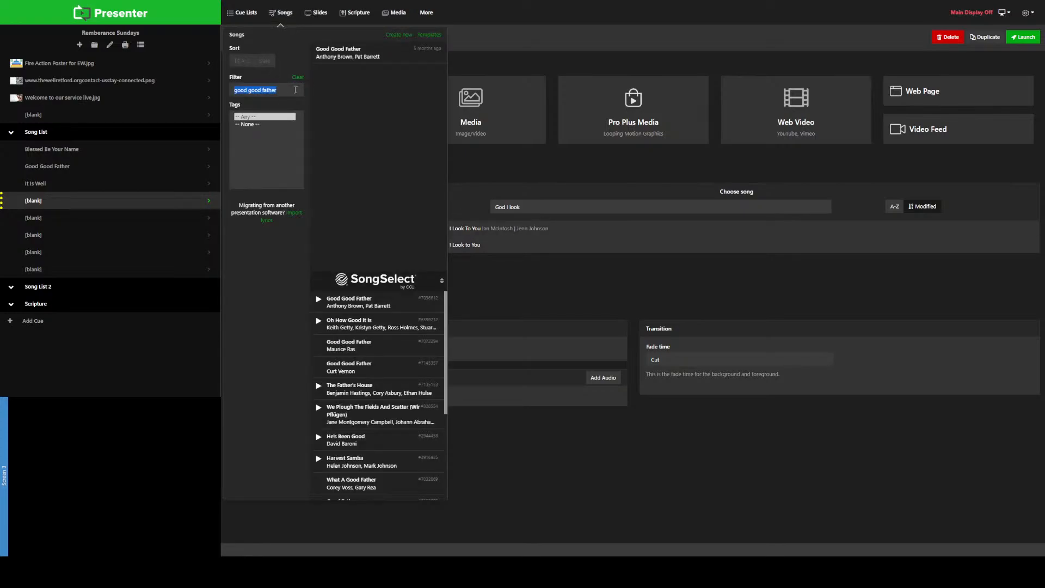
pyautogui.write('God I look to you')
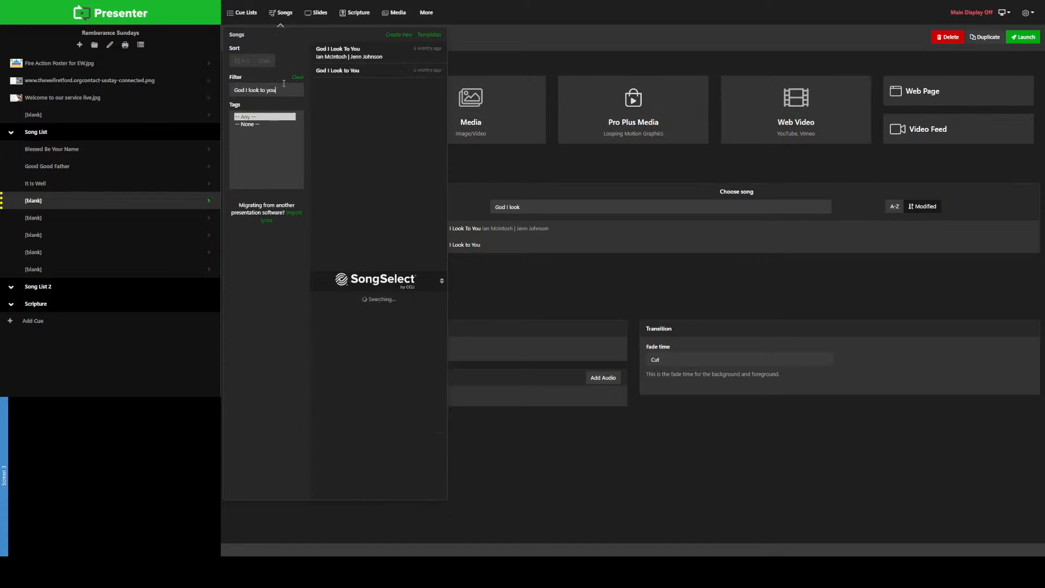
pyautogui.rightClick(352, 71)
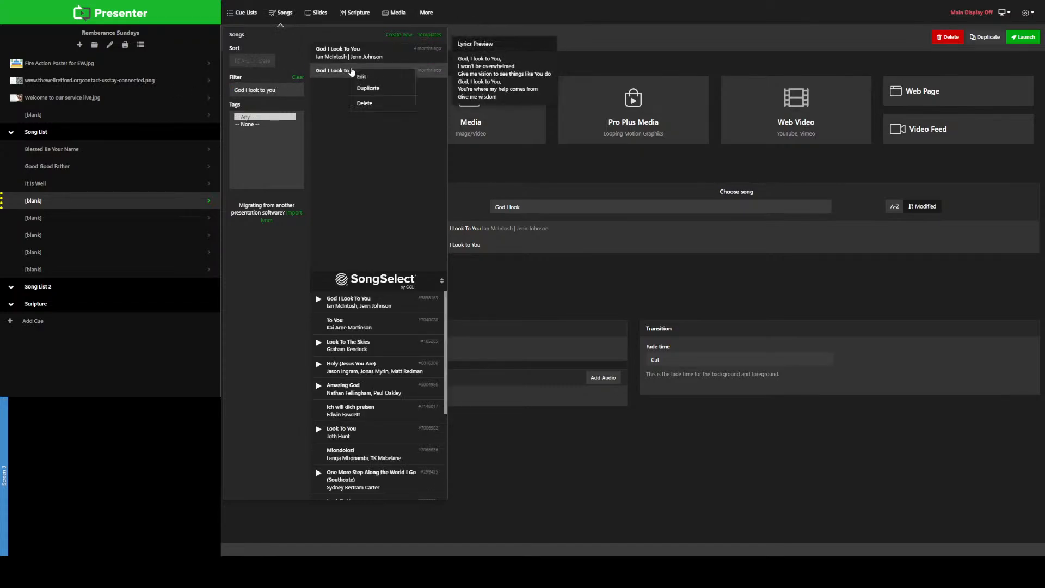
pyautogui.click(366, 104)
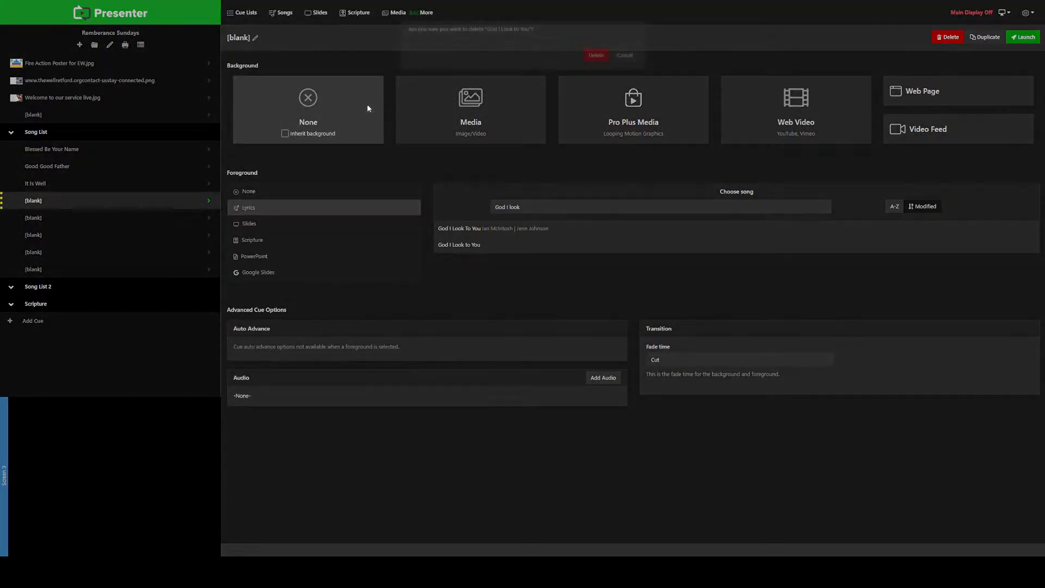
pyautogui.click(596, 66)
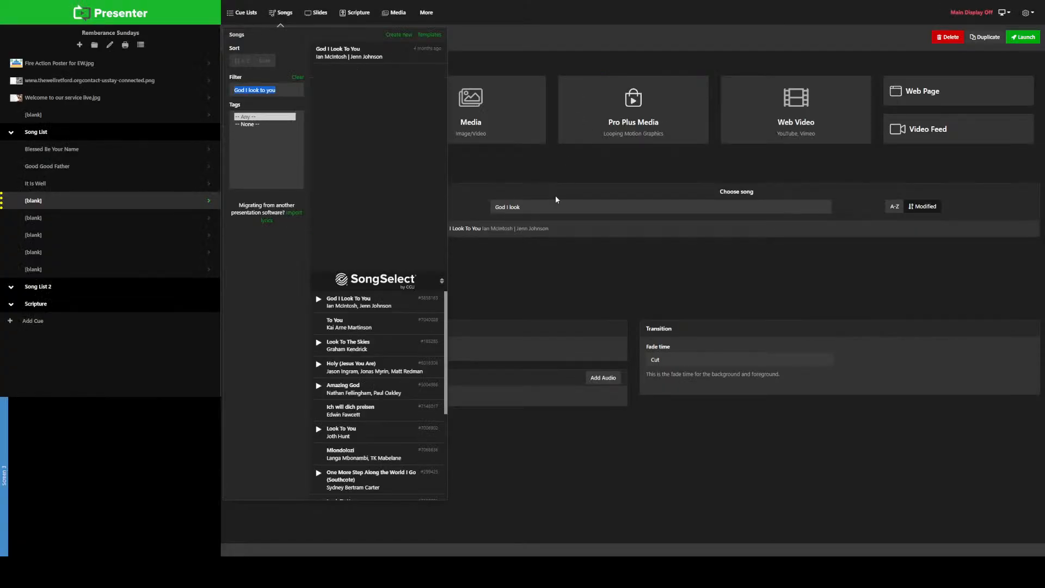
# Step: Use God I Look To You as the foreground of the blank cue below It Is Well and open the song for editing
pyautogui.click(536, 253)
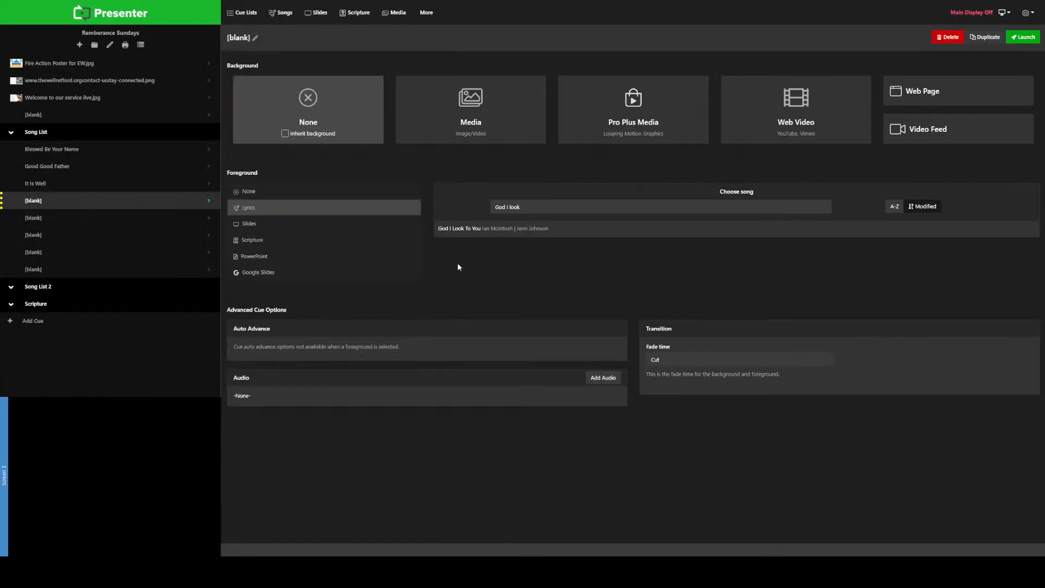
pyautogui.click(460, 229)
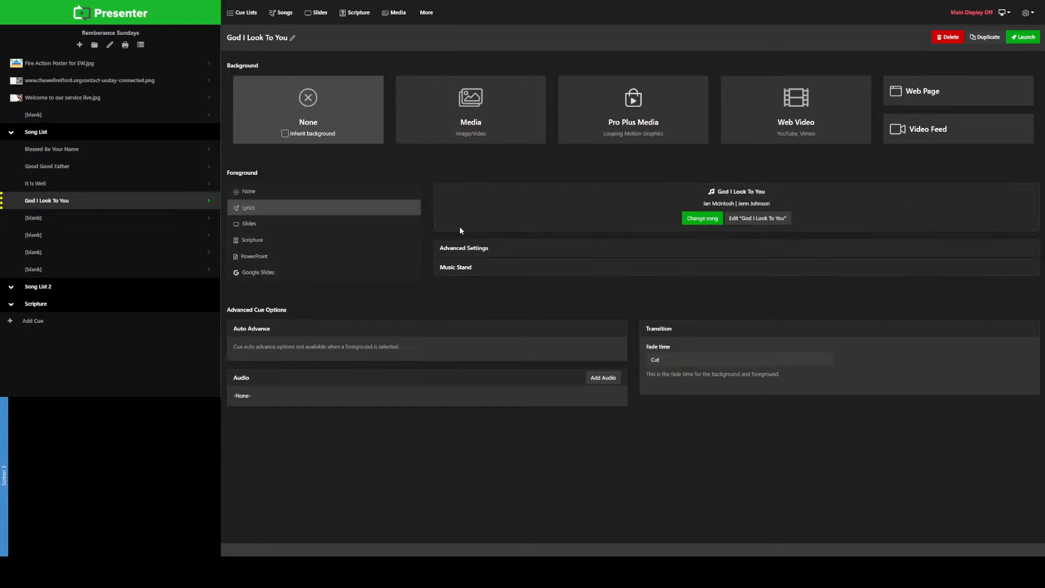
pyautogui.click(739, 217)
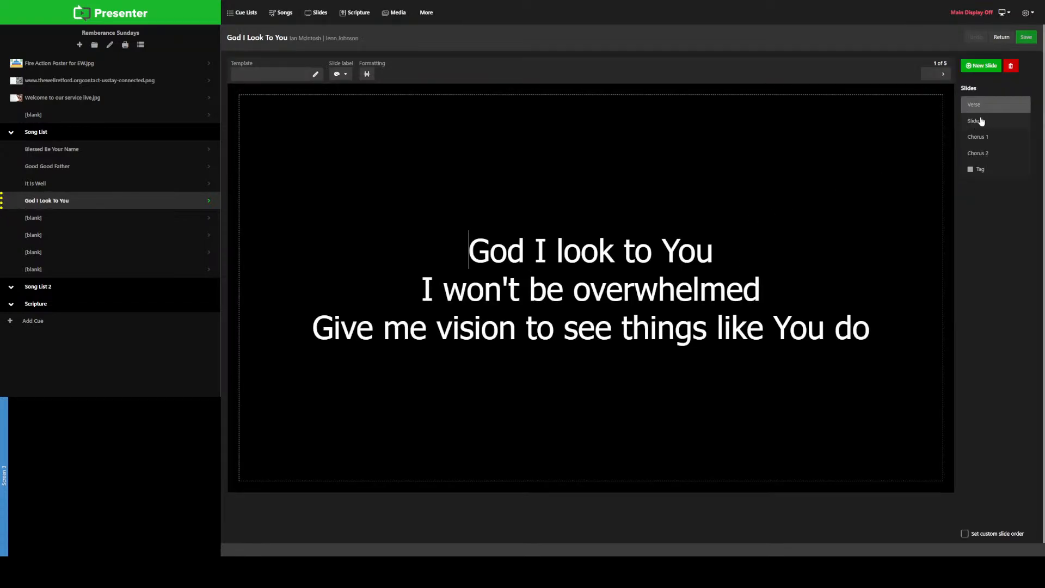
# Step: Compare the first two slides of God I Look To You and give the first one the Verse 1 label
pyautogui.click(981, 121)
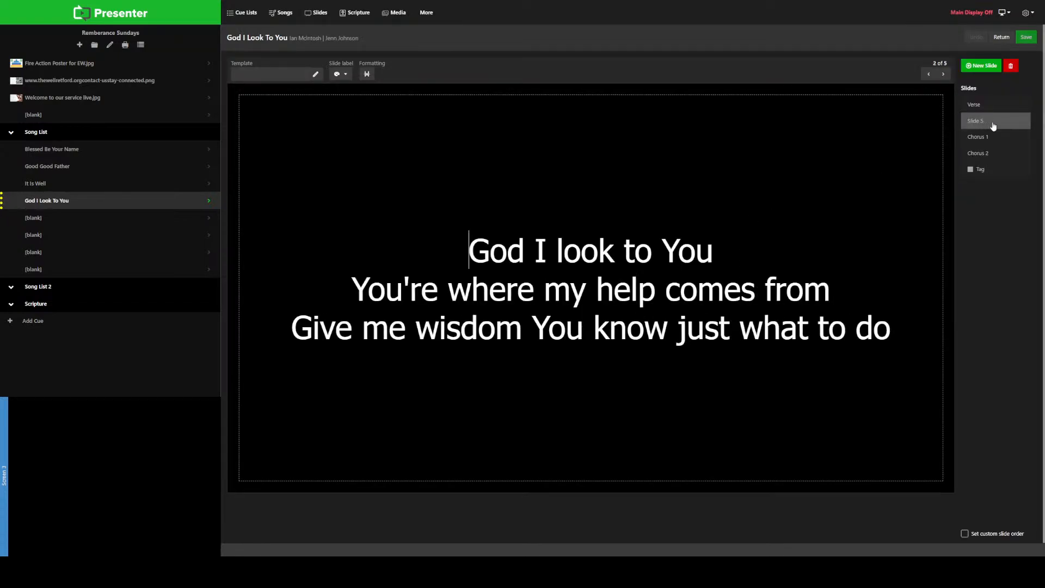
pyautogui.click(989, 106)
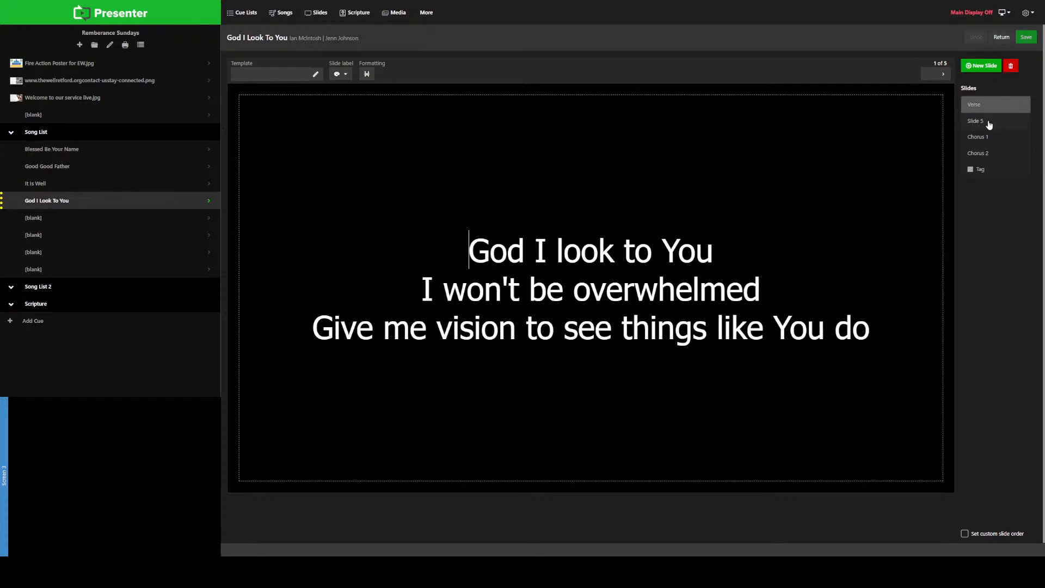
pyautogui.click(990, 123)
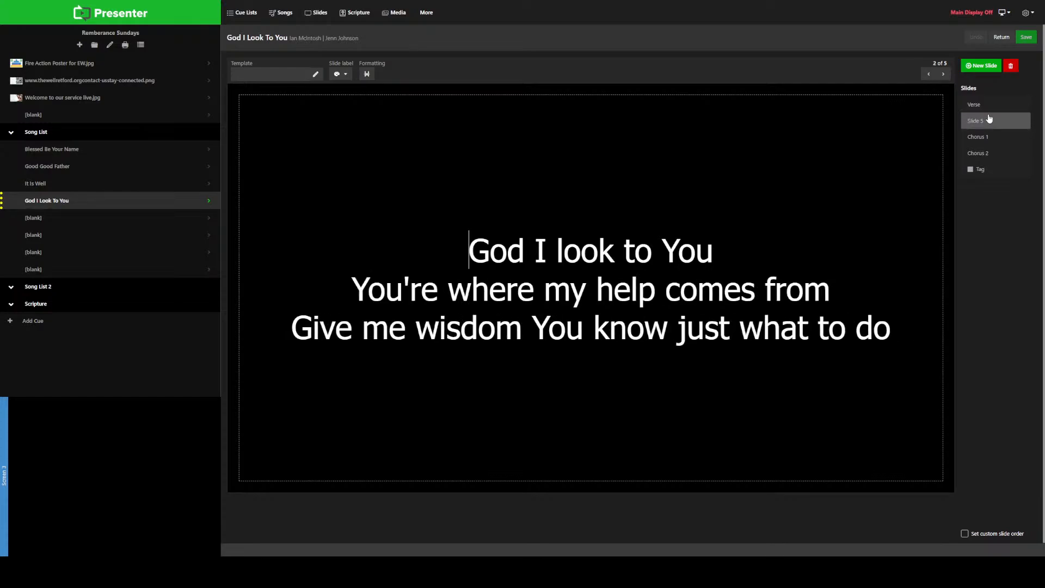
pyautogui.click(990, 105)
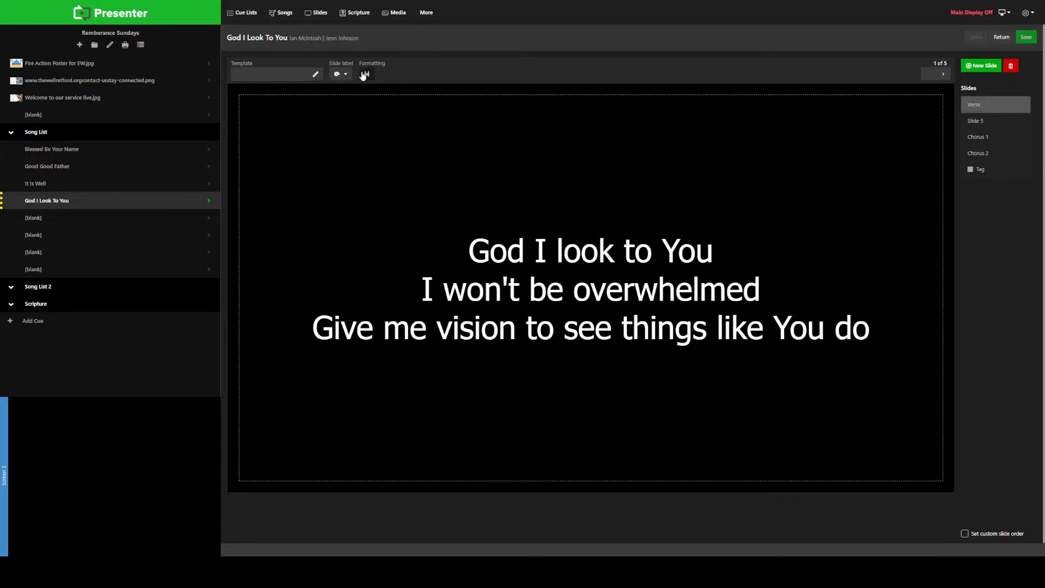
pyautogui.click(345, 74)
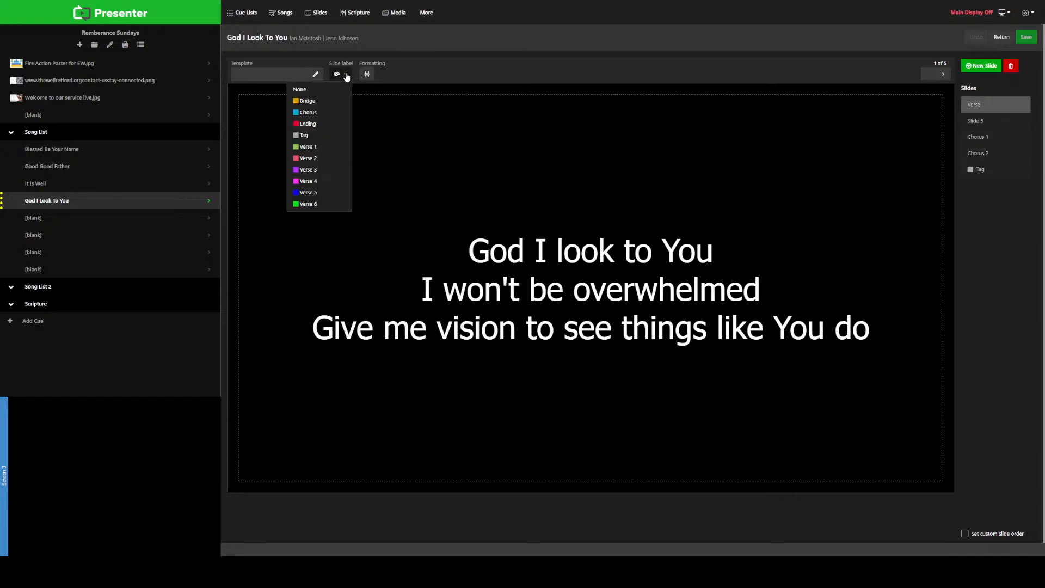
pyautogui.click(326, 149)
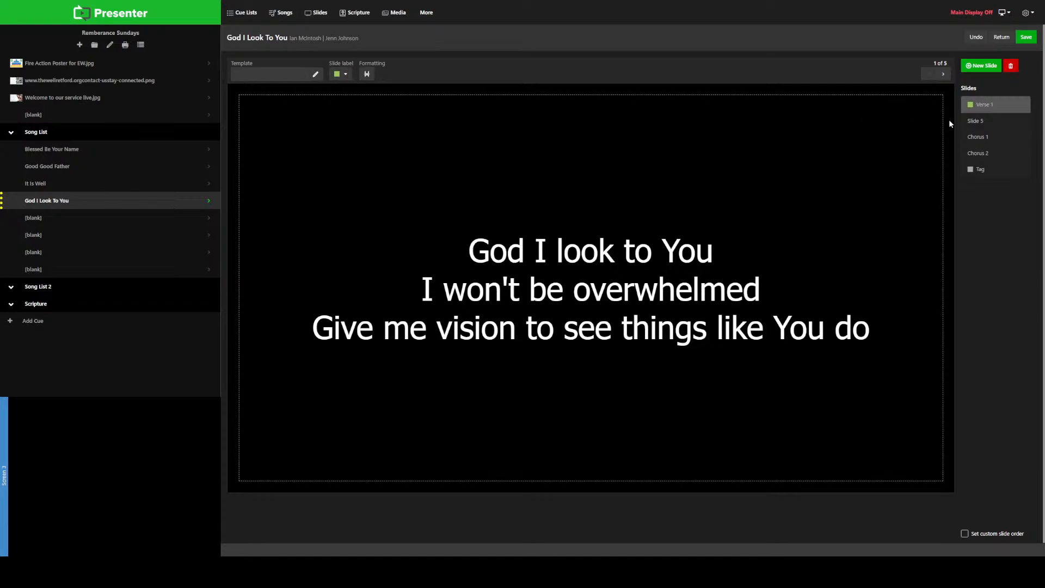
# Step: Rename the second slide of God I Look To You as Verse 1b
pyautogui.click(979, 122)
pyautogui.rightClick(993, 124)
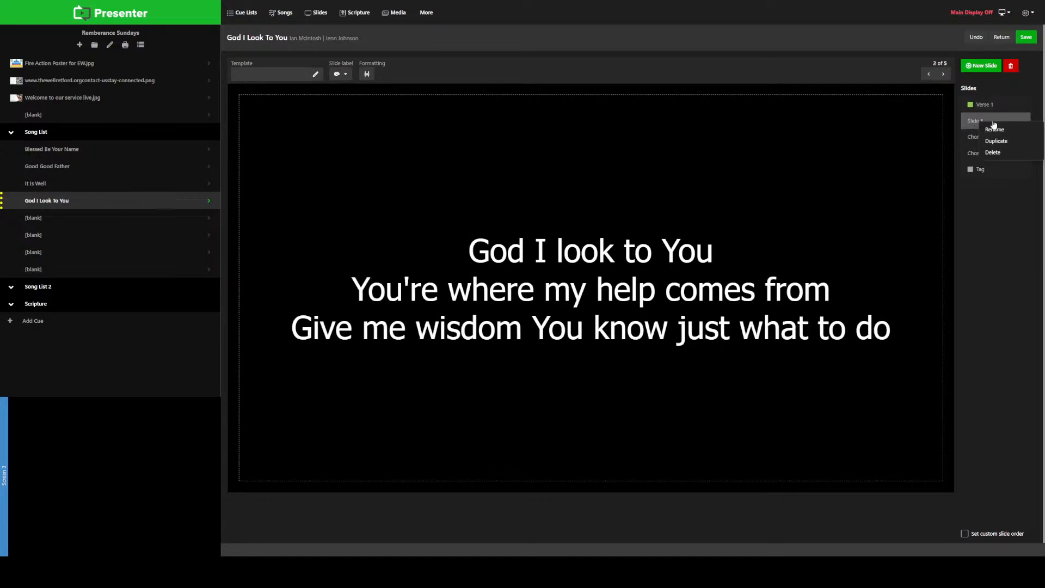
pyautogui.click(996, 129)
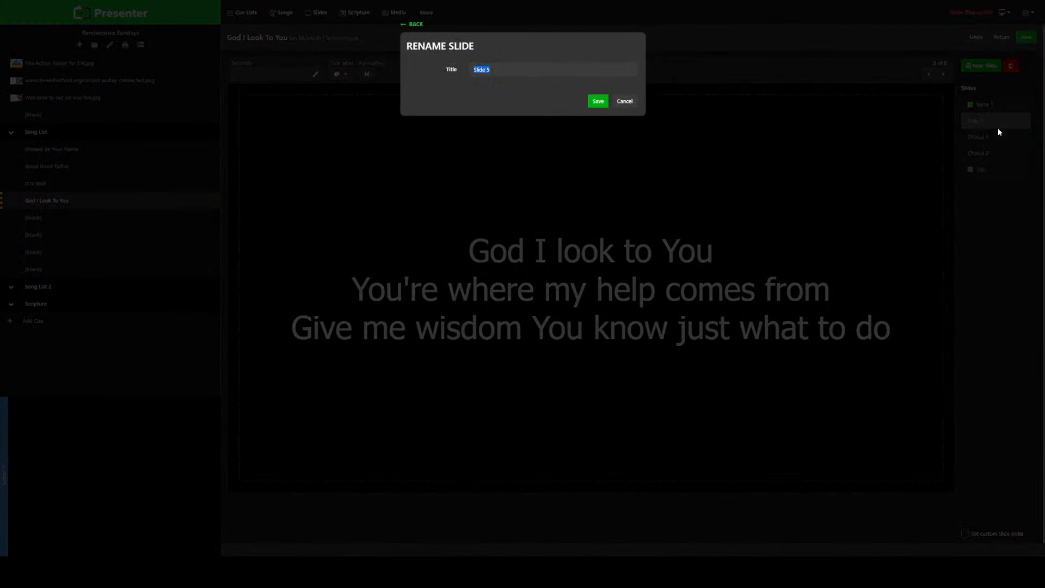
pyautogui.write('Verse 1b')
pyautogui.click(599, 102)
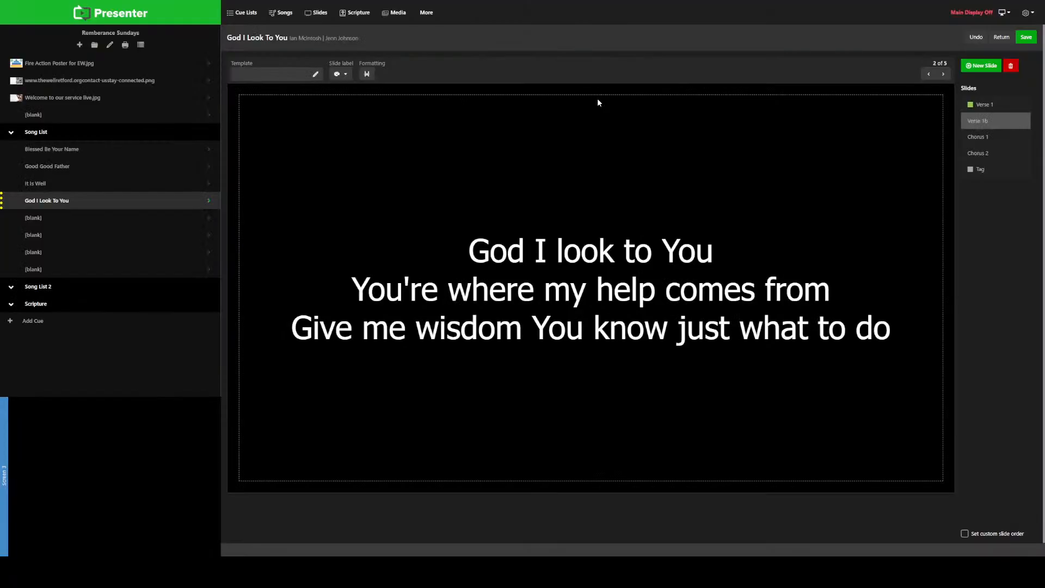
# Step: Check the lyrics on the Chorus 1, Chorus 2 and Tag slides of God I Look To You
pyautogui.click(980, 143)
pyautogui.click(987, 156)
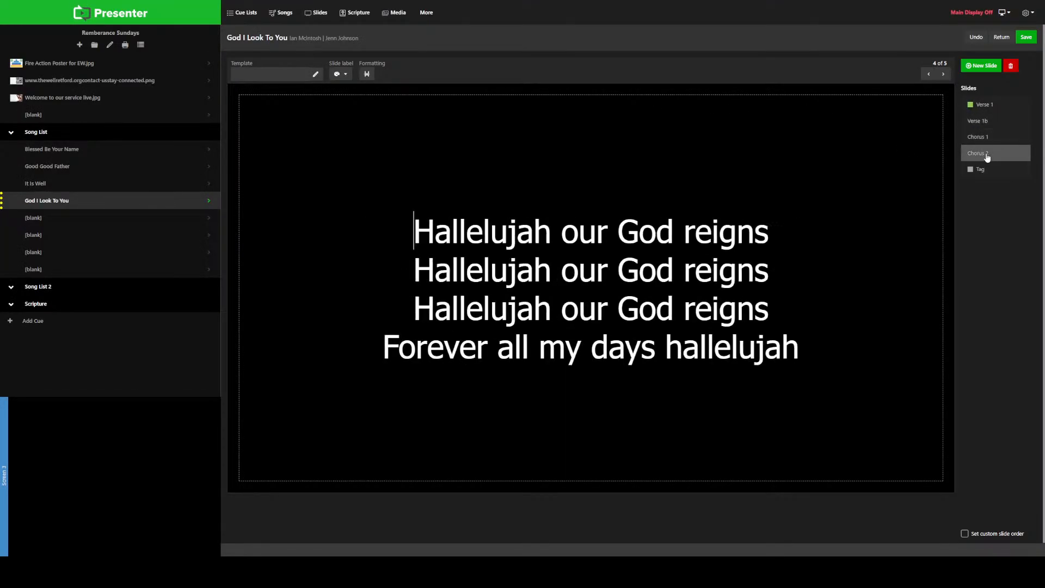
pyautogui.click(981, 138)
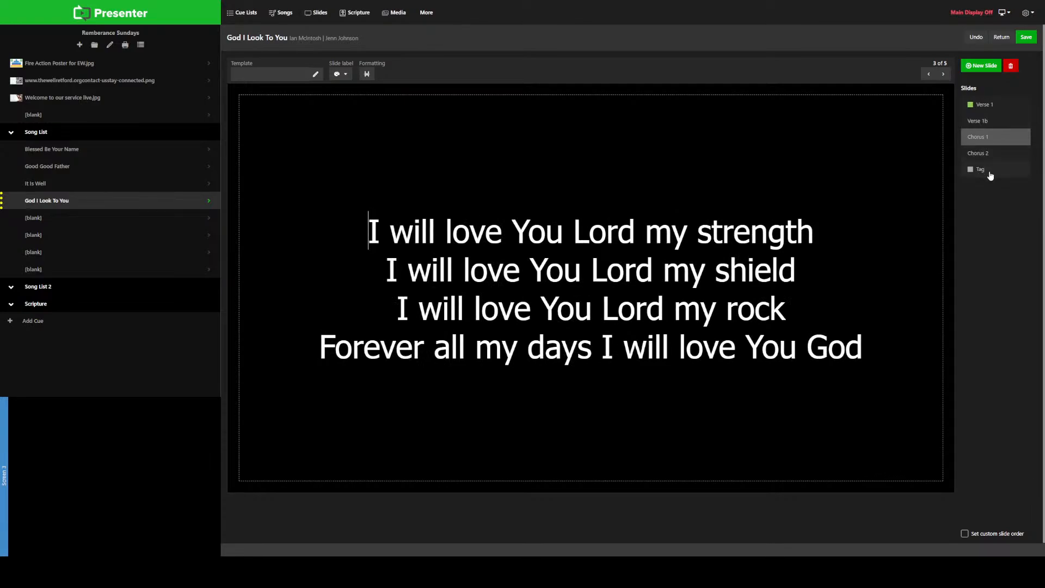
pyautogui.click(989, 175)
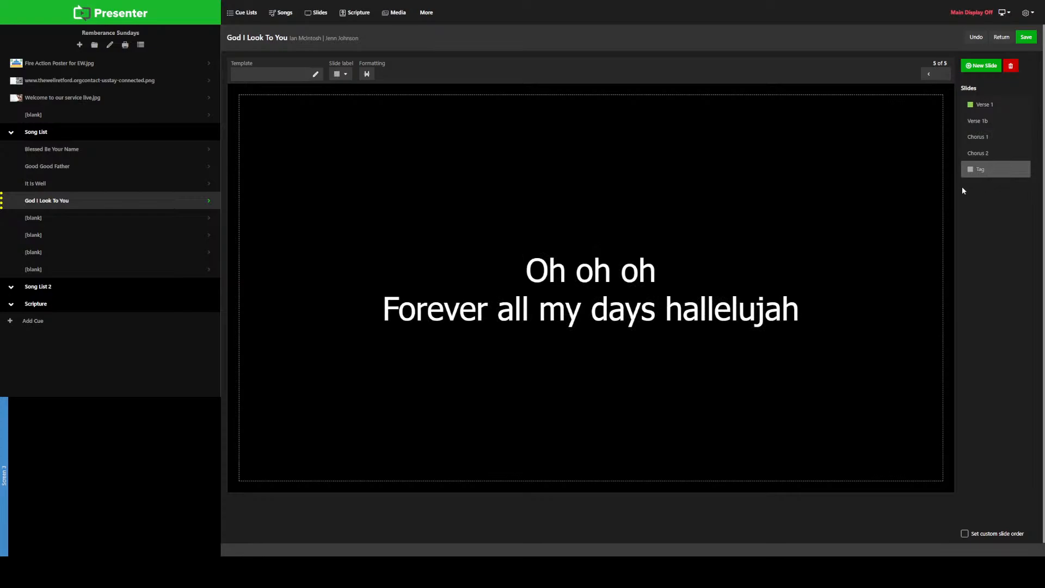
# Step: Assign the Chorus label to the Chorus 1 and Chorus 2 slides of God I Look To You
pyautogui.click(983, 138)
pyautogui.click(339, 74)
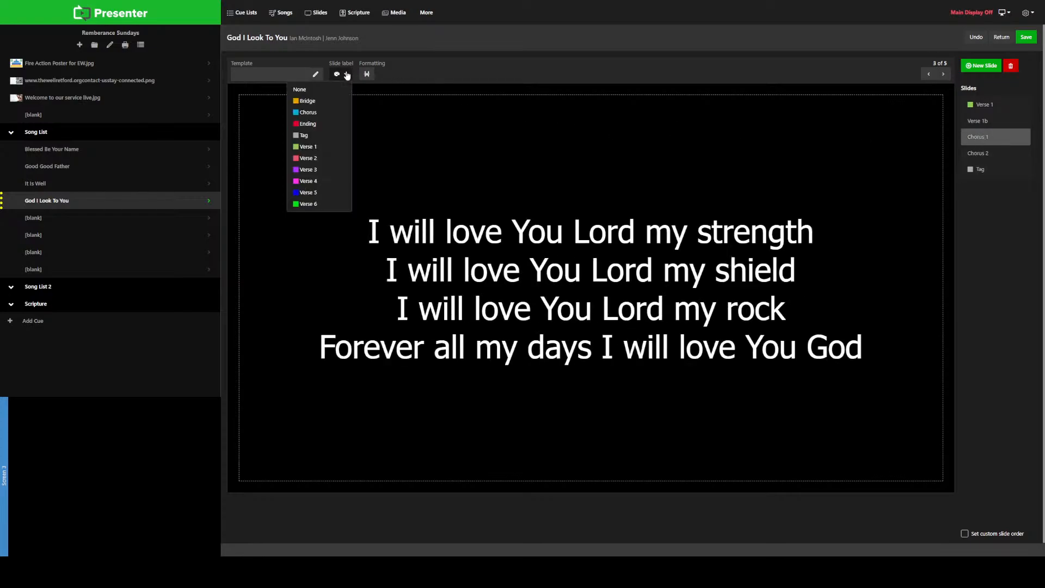
pyautogui.click(308, 112)
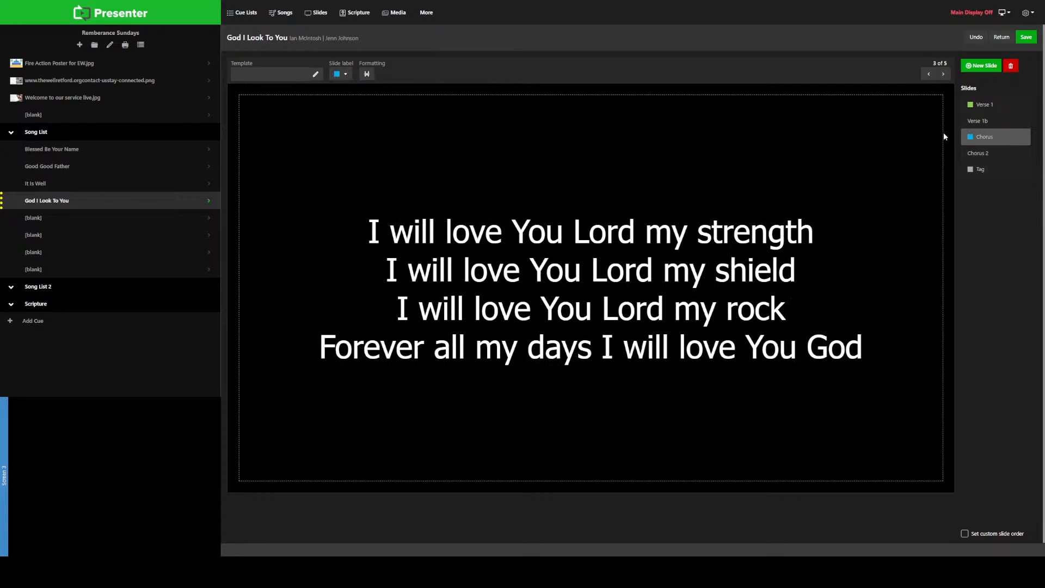
pyautogui.click(978, 154)
pyautogui.click(340, 75)
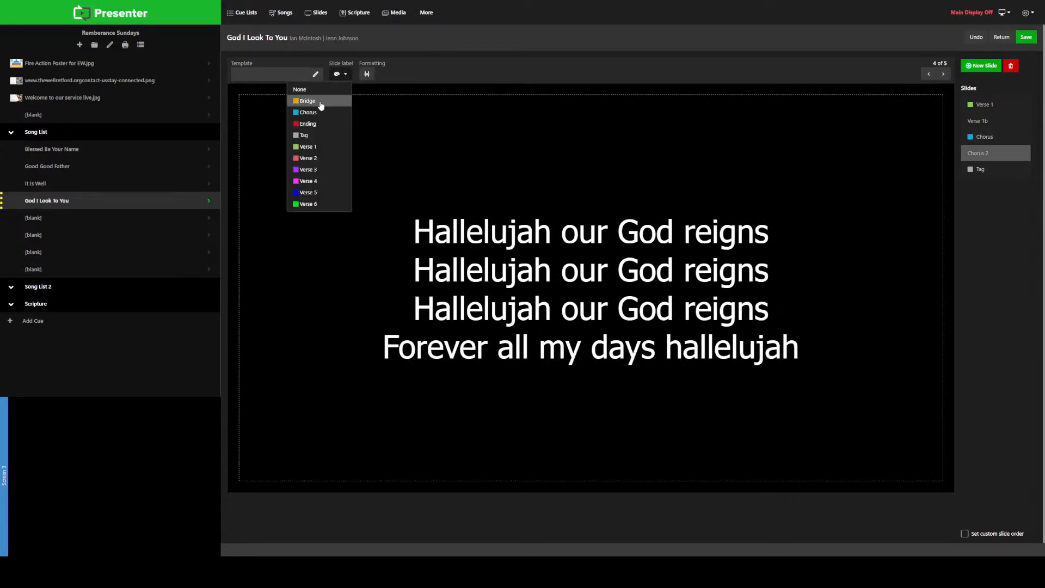
pyautogui.click(320, 112)
# Step: Rename the fourth slide, with the "Hallelujah our God reigns" lyrics, as Chorus 2
pyautogui.rightClick(983, 156)
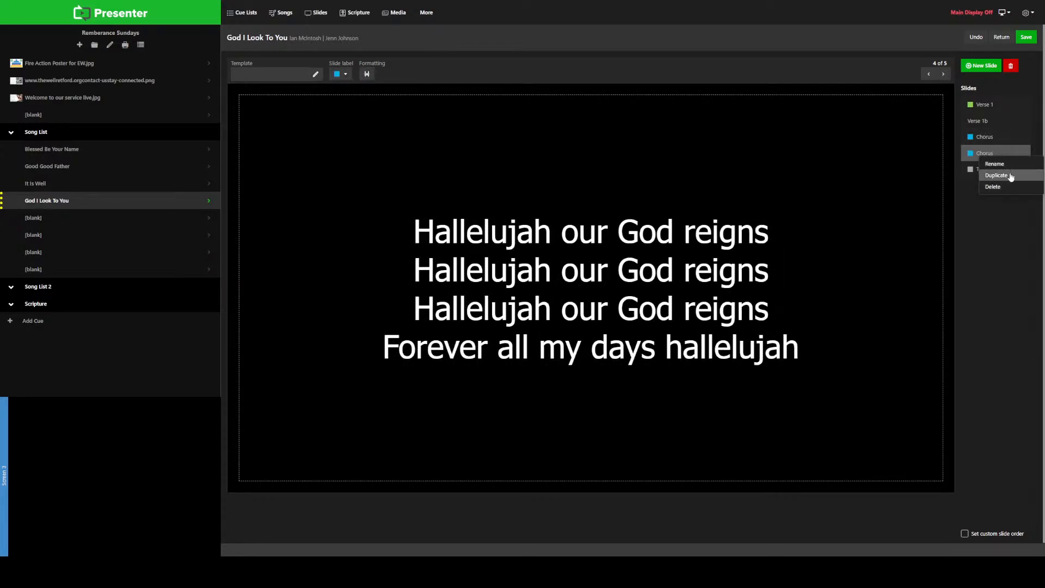
pyautogui.click(998, 161)
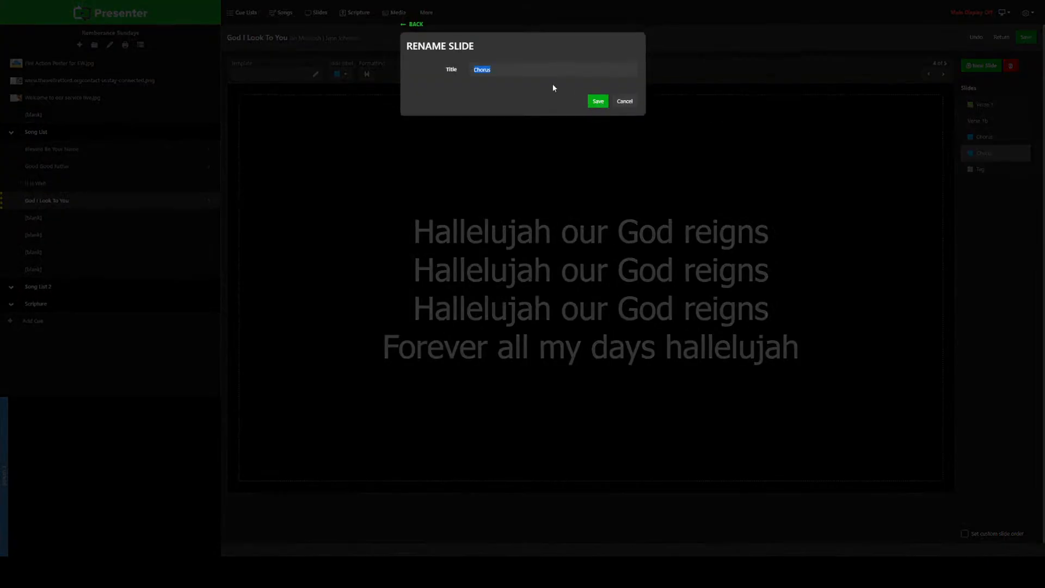
pyautogui.click(522, 69)
pyautogui.click(598, 102)
# Step: Look over the verse and chorus slides of God I Look To You and apply the Tag label to the last slide
pyautogui.click(974, 137)
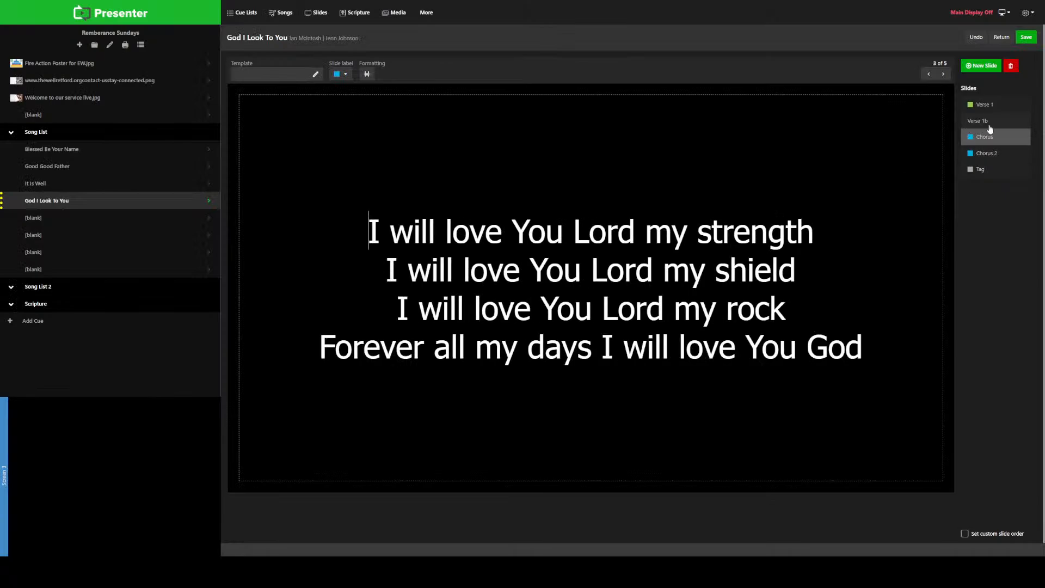
pyautogui.click(986, 107)
pyautogui.click(990, 124)
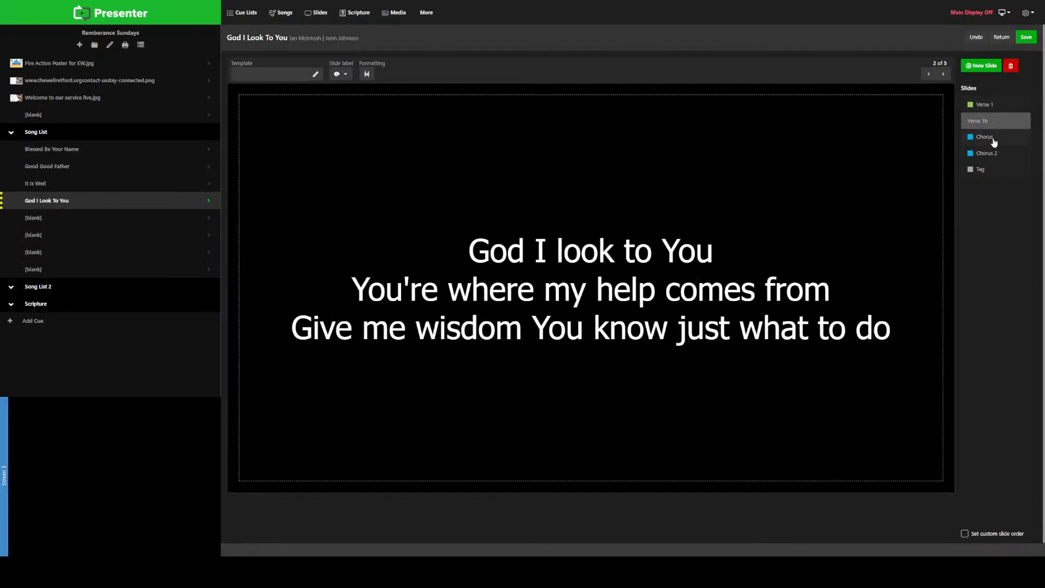
pyautogui.click(992, 139)
pyautogui.click(998, 155)
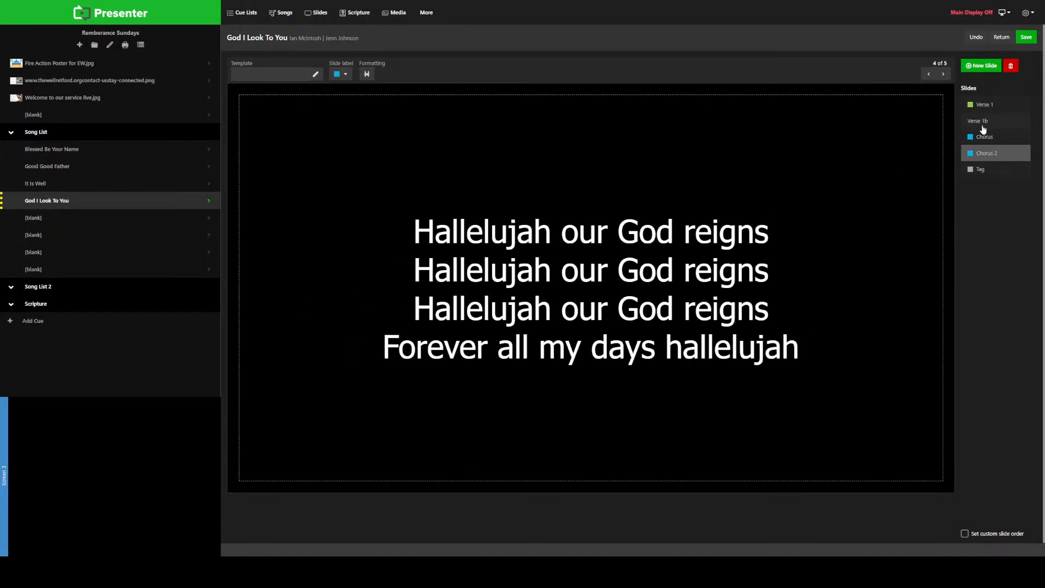
pyautogui.click(984, 169)
pyautogui.click(344, 76)
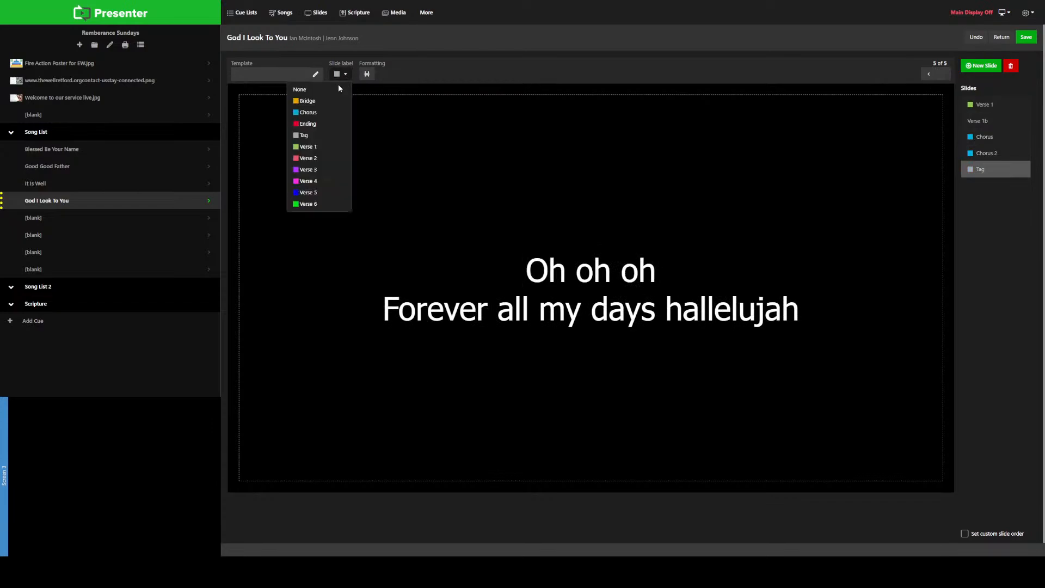
pyautogui.click(316, 139)
# Step: Recheck the verse and chorus slides, then return to the God I Look To You cue with the slide changes kept
pyautogui.click(990, 105)
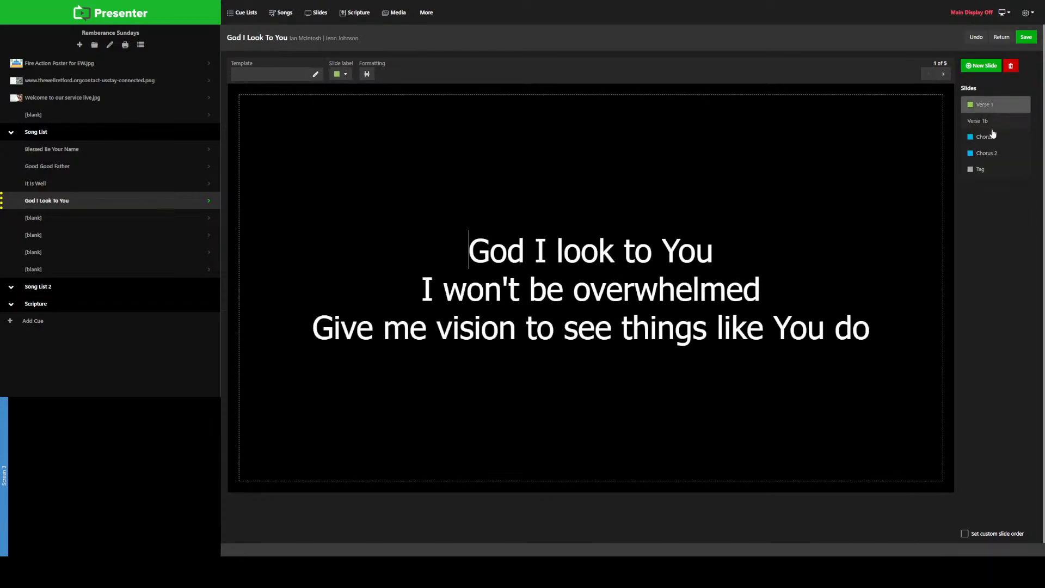
pyautogui.click(991, 136)
pyautogui.click(997, 157)
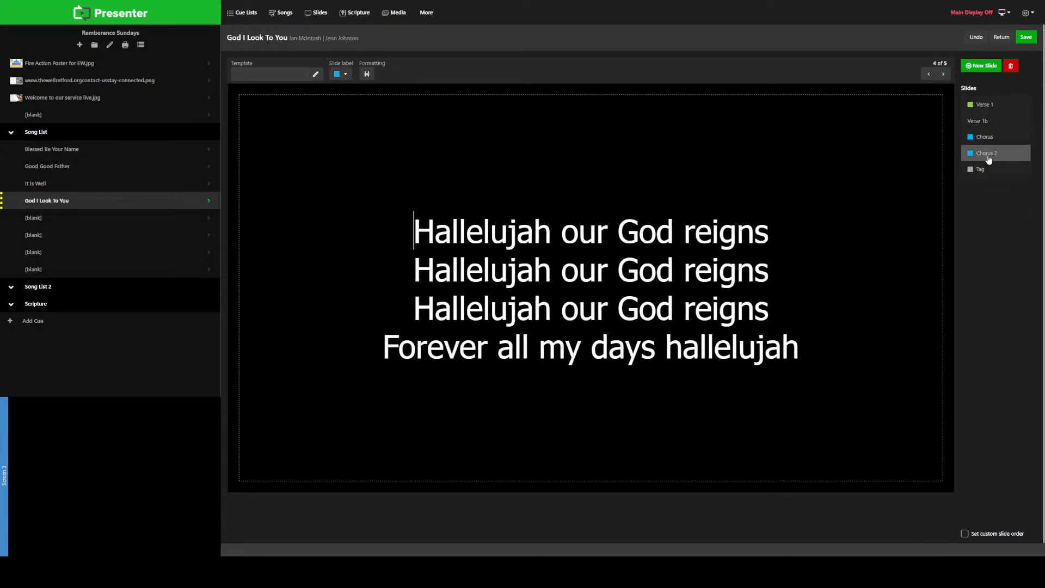
pyautogui.click(107, 201)
pyautogui.click(560, 67)
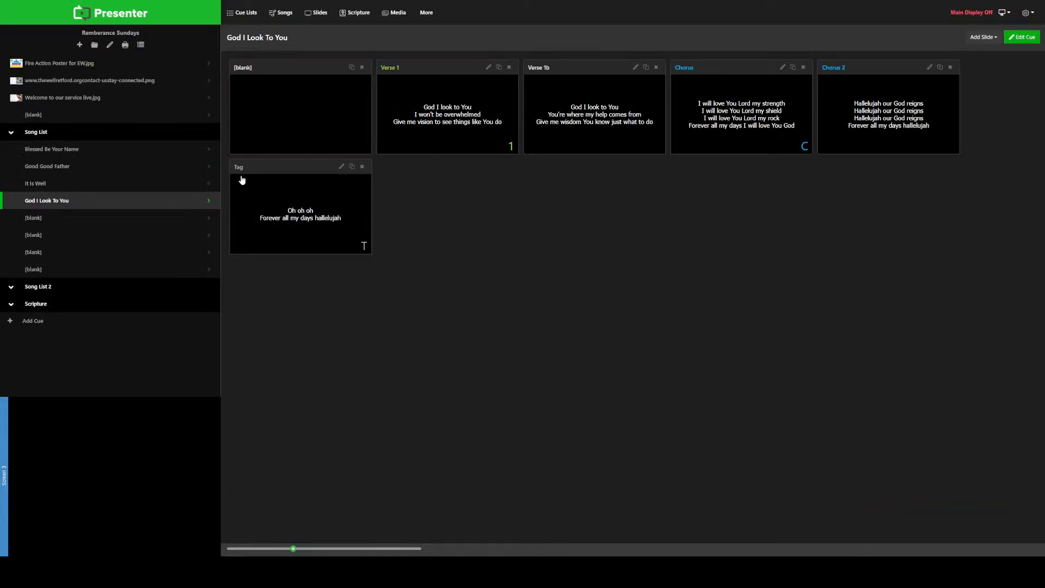
# Step: Preview the verse, chorus and tag slides of God I Look To You in singing order
pyautogui.click(503, 149)
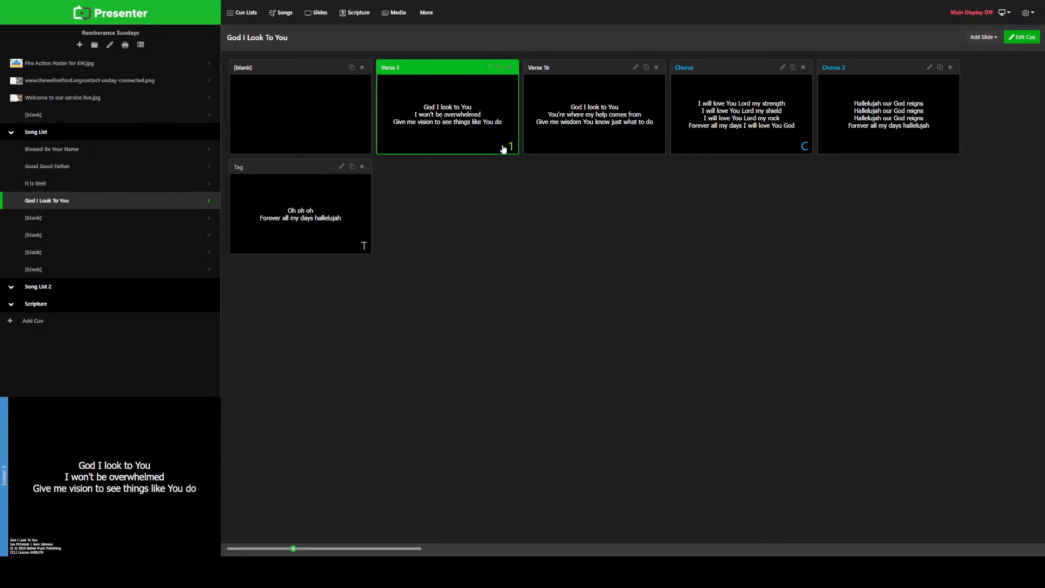
pyautogui.click(777, 133)
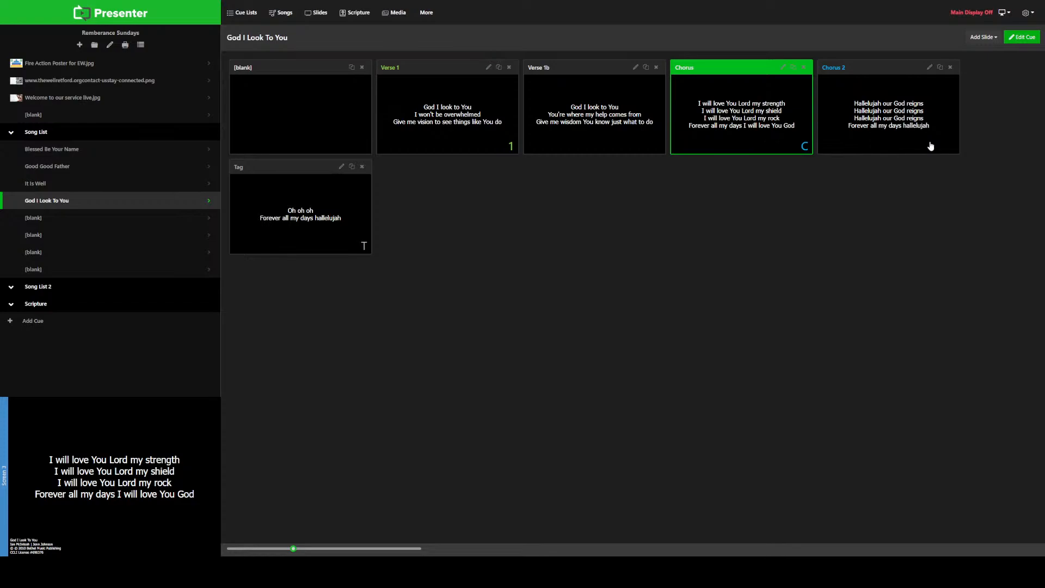
pyautogui.click(872, 147)
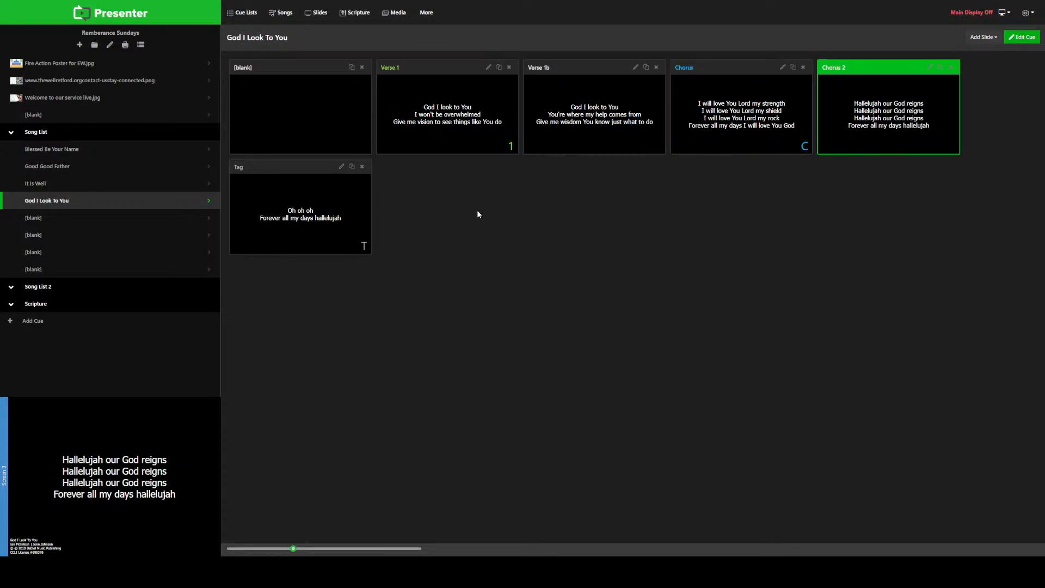
pyautogui.press('Right')
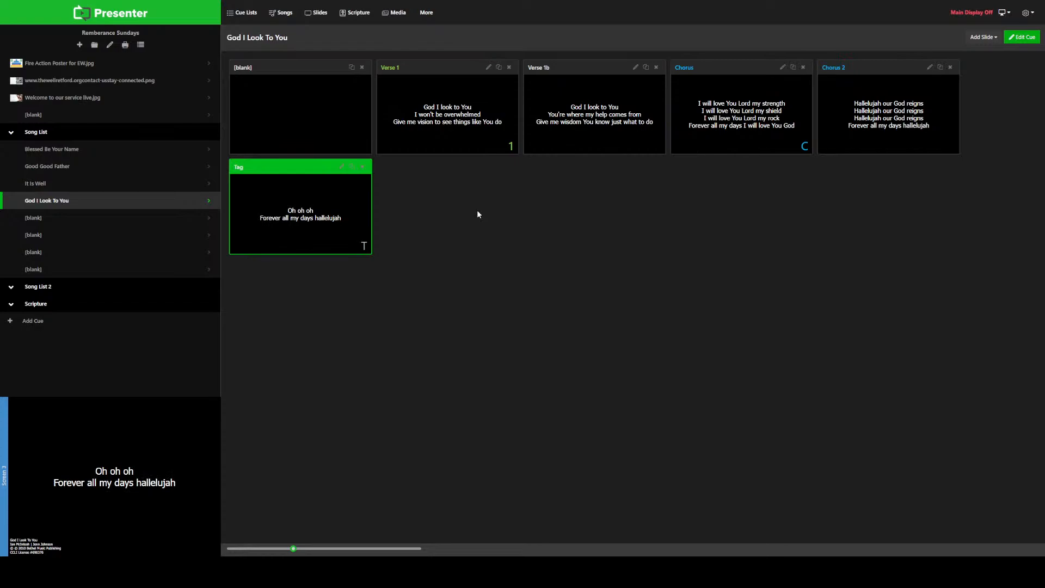
pyautogui.click(444, 143)
pyautogui.click(601, 132)
pyautogui.click(733, 117)
pyautogui.press('Right')
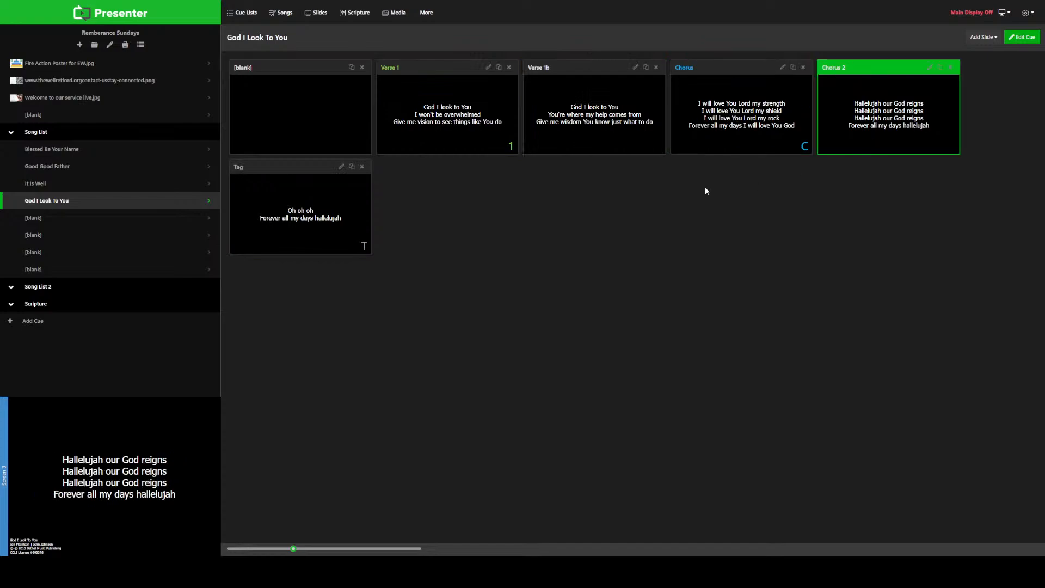
pyautogui.click(343, 206)
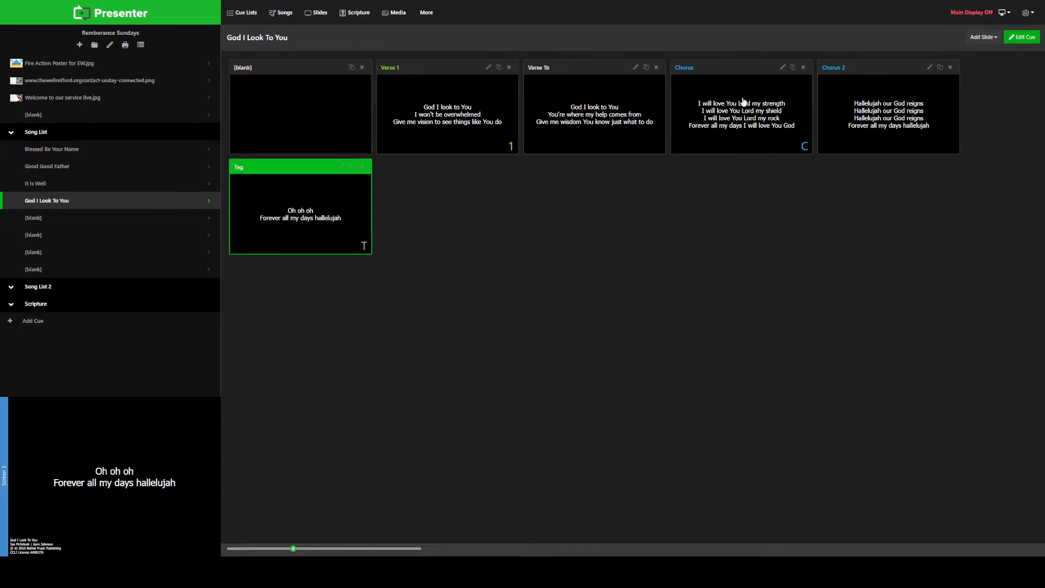
# Step: Duplicate the Chorus and Chorus 2 slides and arrange them as Chorus, Chorus 2, Chorus, Chorus 2 before the Tag
pyautogui.click(792, 67)
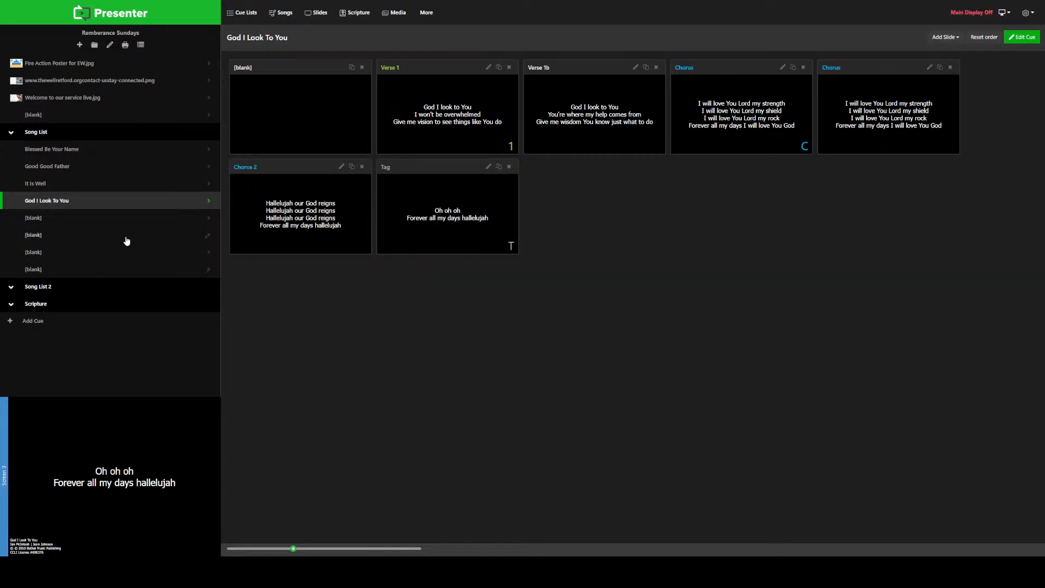
pyautogui.click(352, 166)
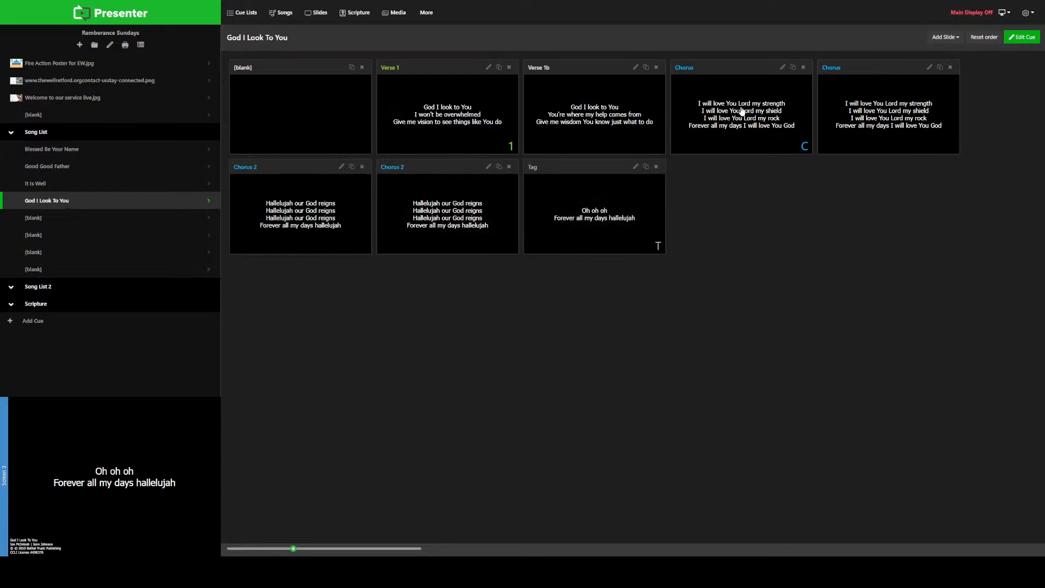
pyautogui.moveTo(841, 70); pyautogui.dragTo(420, 171)
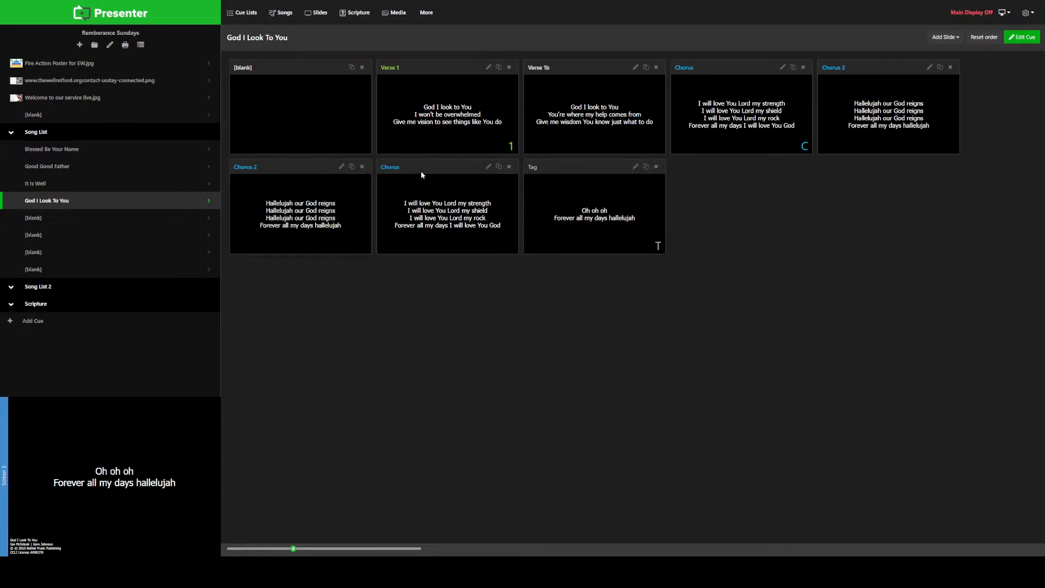
pyautogui.moveTo(295, 170); pyautogui.dragTo(433, 167)
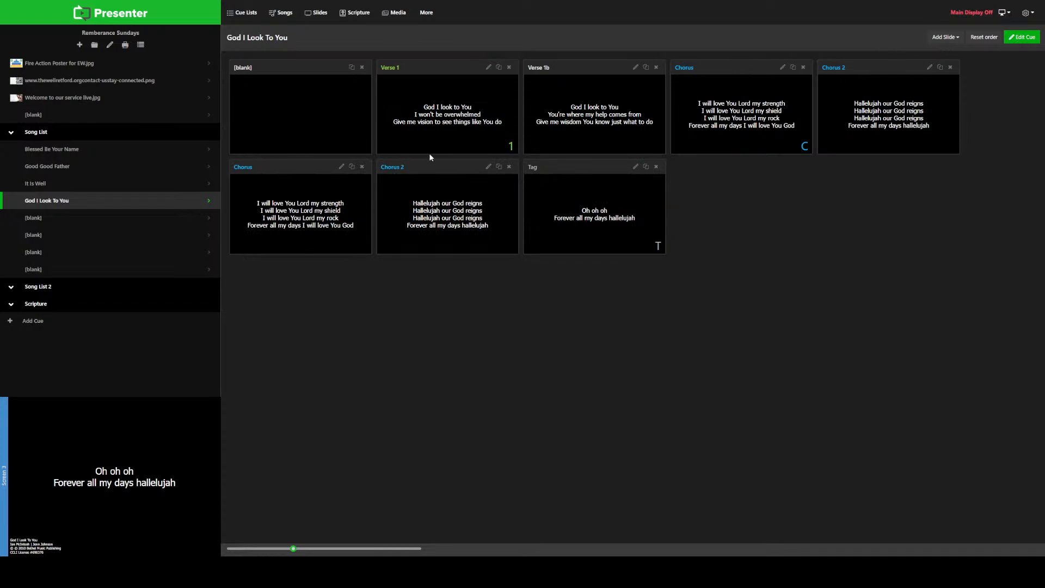
# Step: Preview the rearranged God I Look To You slides from Verse 1 to the second Chorus 2 and enlarge the slide thumbnails
pyautogui.click(351, 134)
pyautogui.click(423, 136)
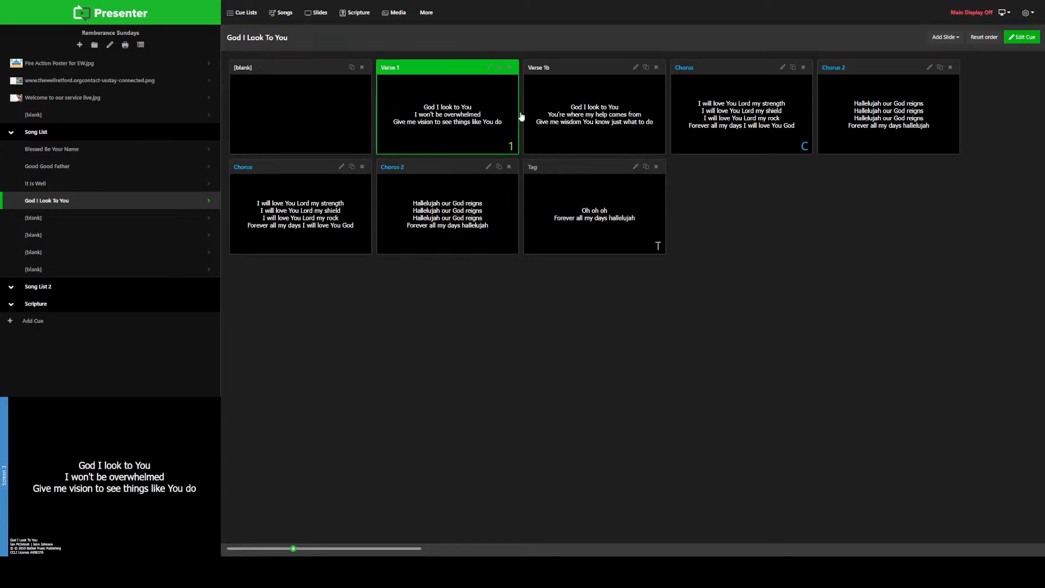
pyautogui.click(619, 109)
pyautogui.click(745, 107)
pyautogui.click(868, 103)
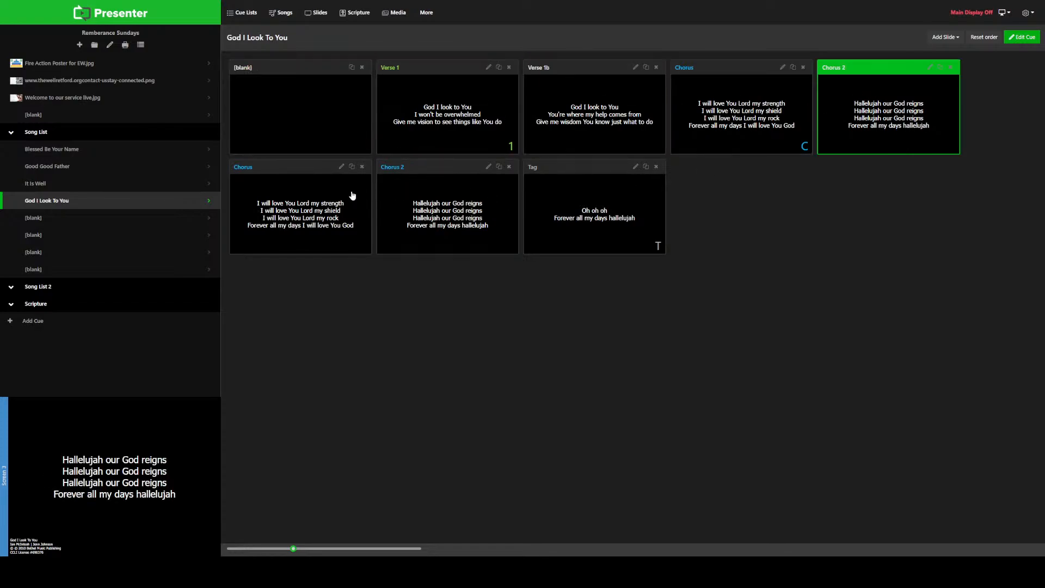
pyautogui.click(352, 195)
pyautogui.click(416, 201)
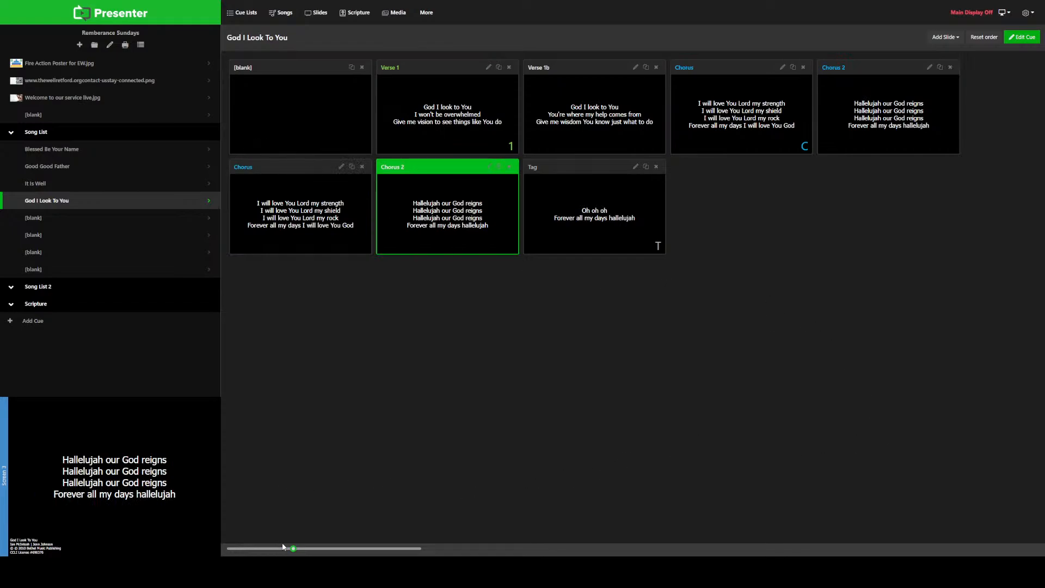
pyautogui.moveTo(293, 548); pyautogui.dragTo(337, 547)
pyautogui.moveTo(320, 548); pyautogui.dragTo(343, 548)
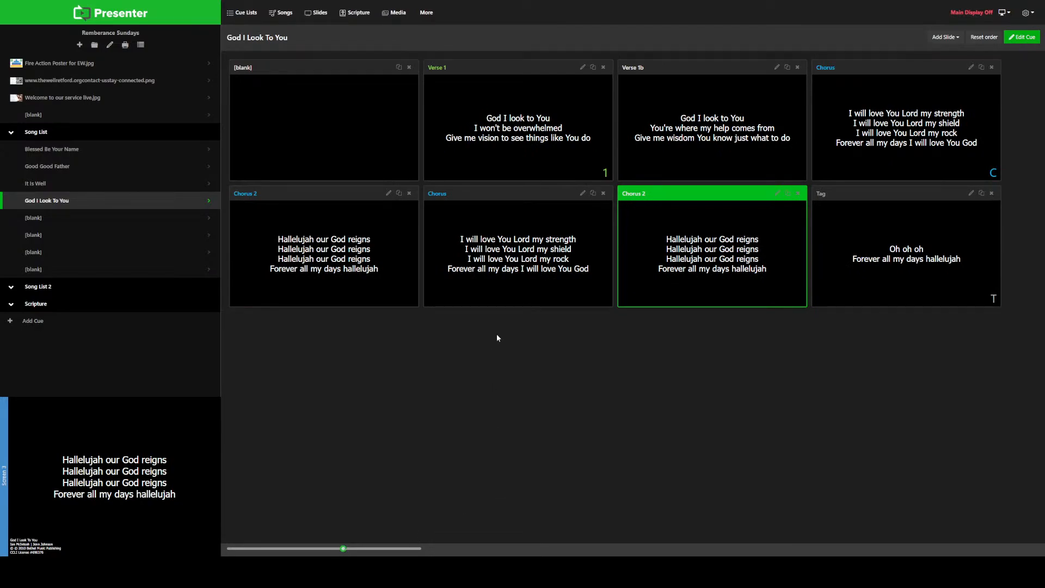
# Step: Use the lyrics of Abide With Me as the foreground of the blank cue below God I Look To You and open the song for editing
pyautogui.click(34, 222)
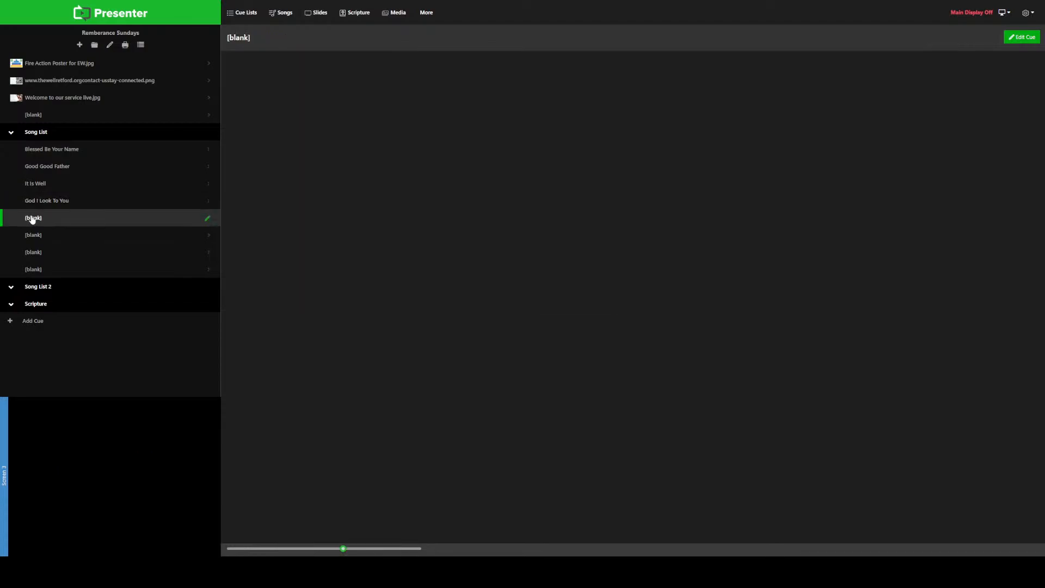
pyautogui.click(208, 219)
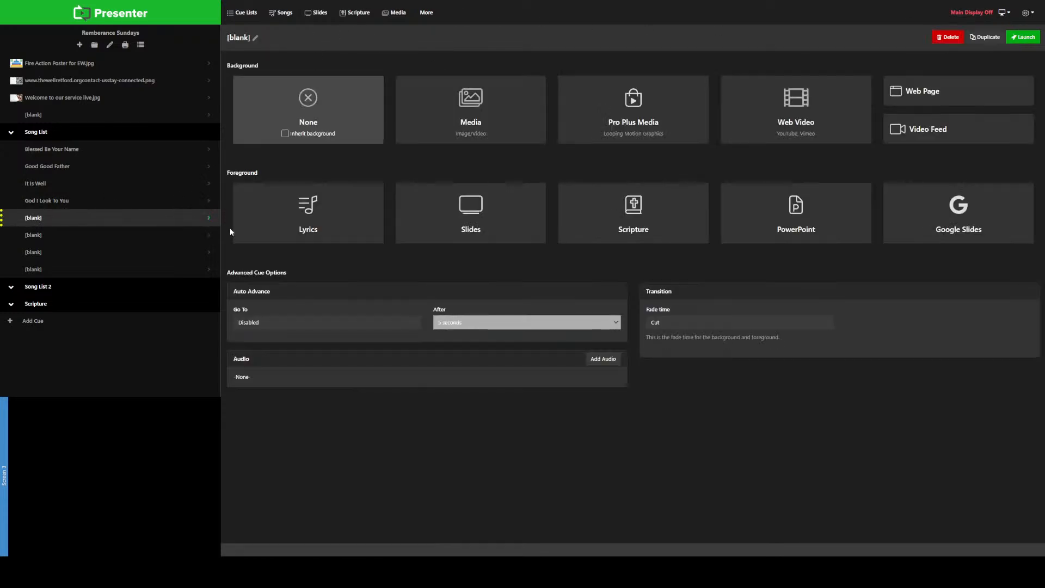
pyautogui.click(311, 219)
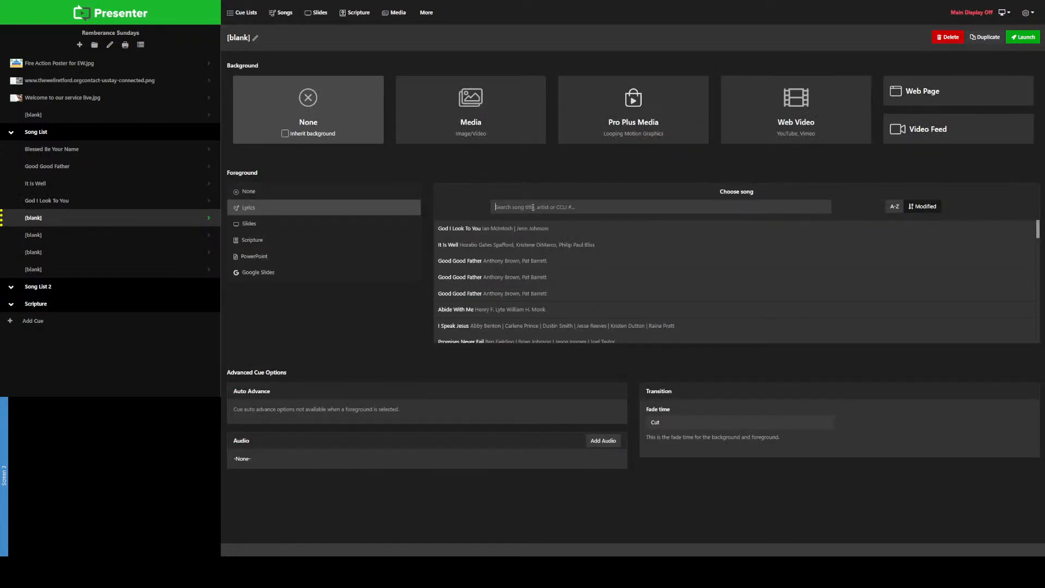
pyautogui.write('abide with')
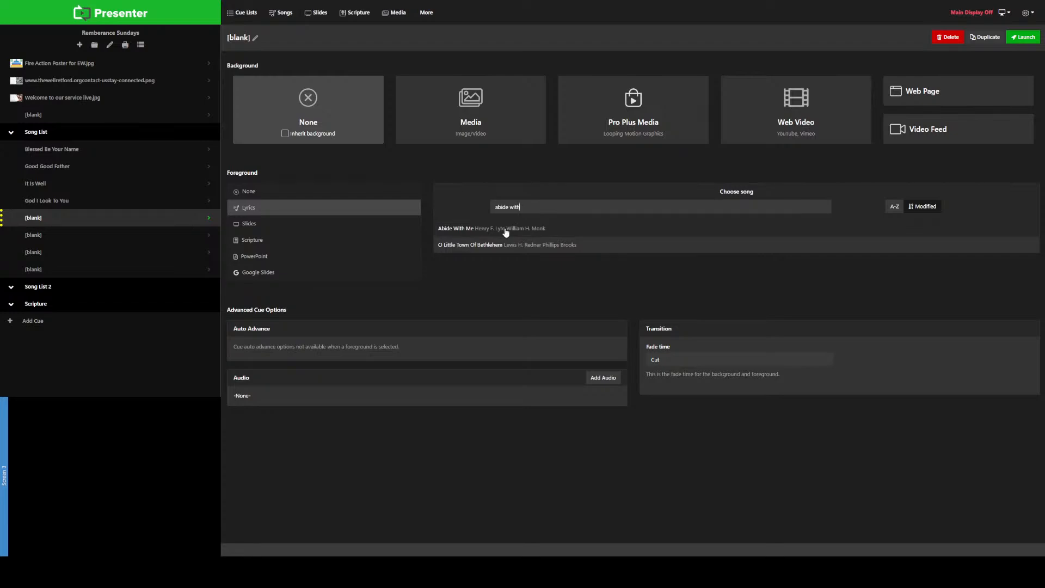
pyautogui.click(539, 231)
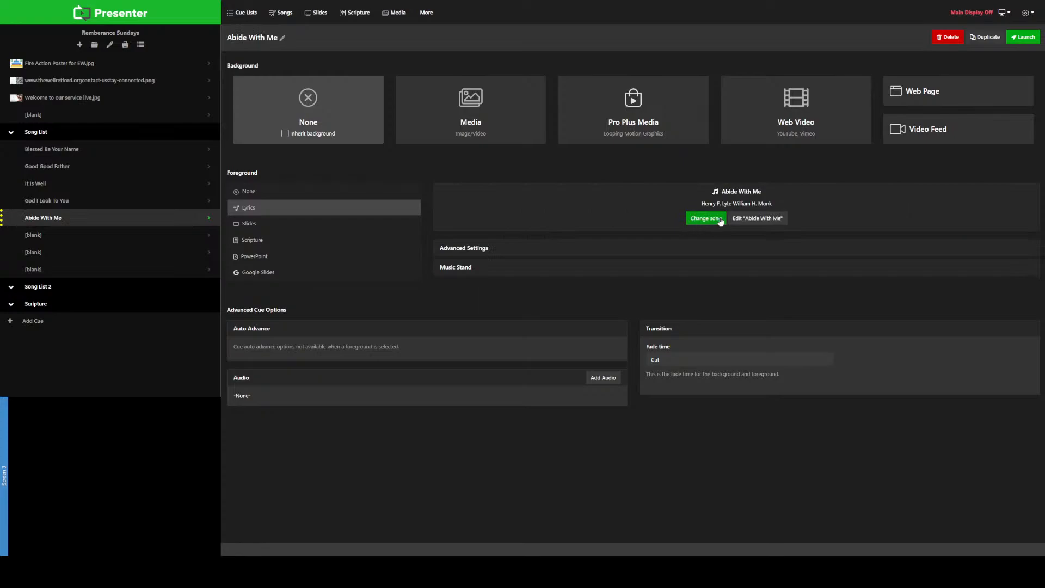
pyautogui.click(752, 219)
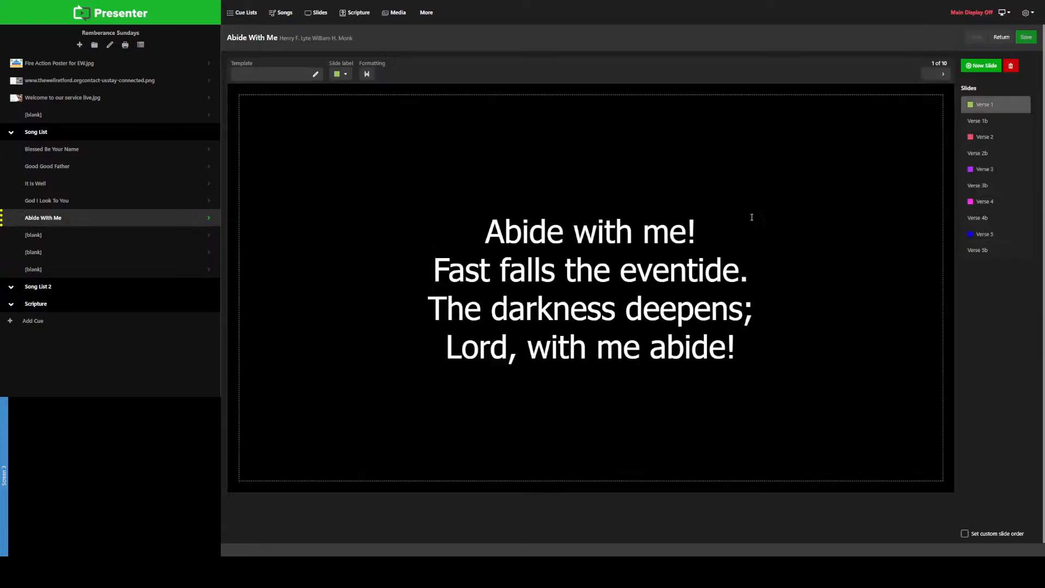
# Step: Preview the Abide With Me slides in order from Verse 1 through Verse 5b to check their lyrics
pyautogui.click(988, 124)
pyautogui.click(986, 106)
pyautogui.click(989, 123)
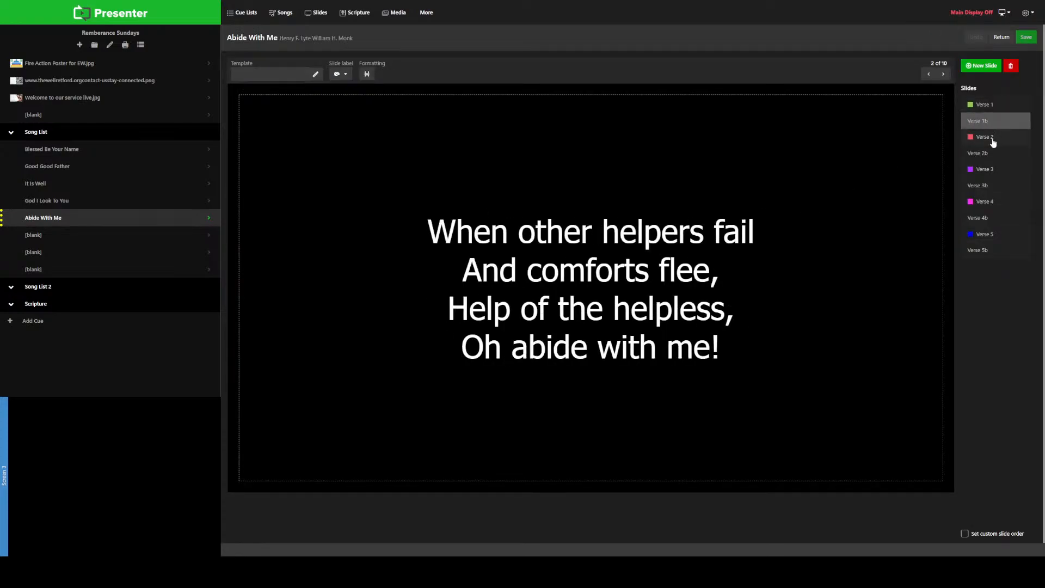
pyautogui.click(991, 139)
pyautogui.click(992, 155)
pyautogui.click(994, 170)
pyautogui.click(996, 186)
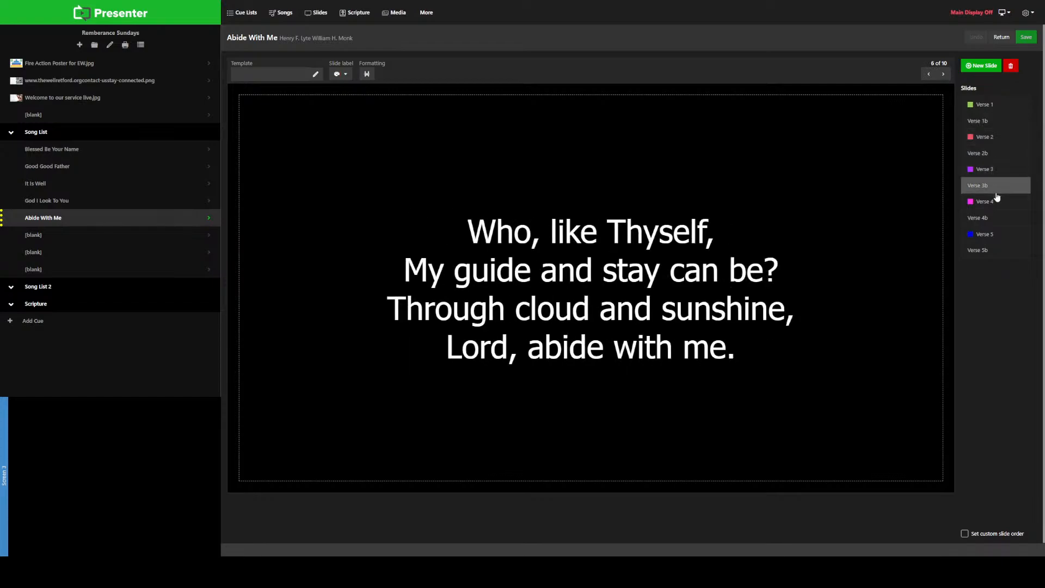
pyautogui.click(998, 201)
pyautogui.click(1000, 218)
pyautogui.click(999, 237)
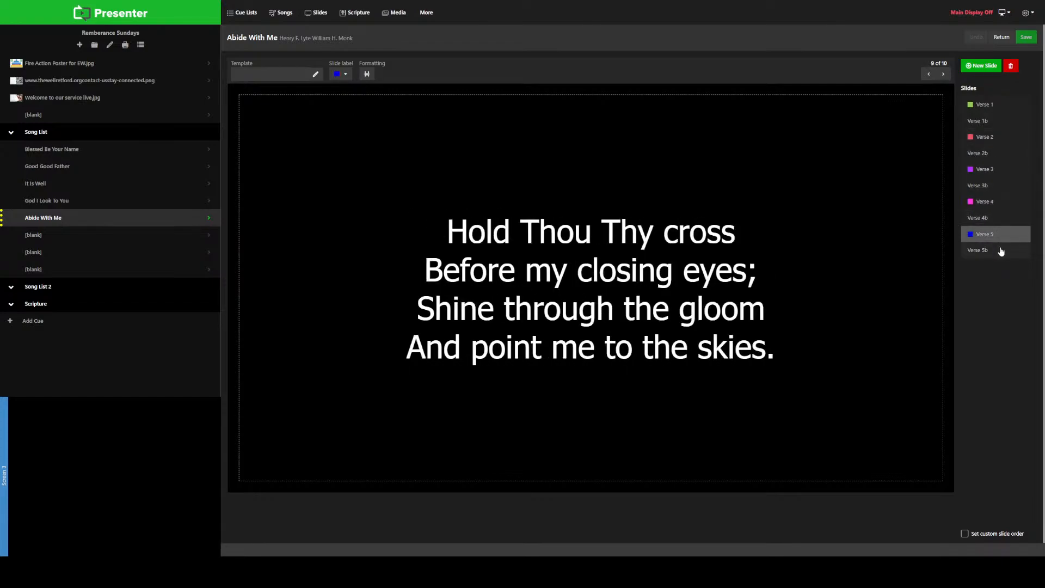
pyautogui.click(1000, 251)
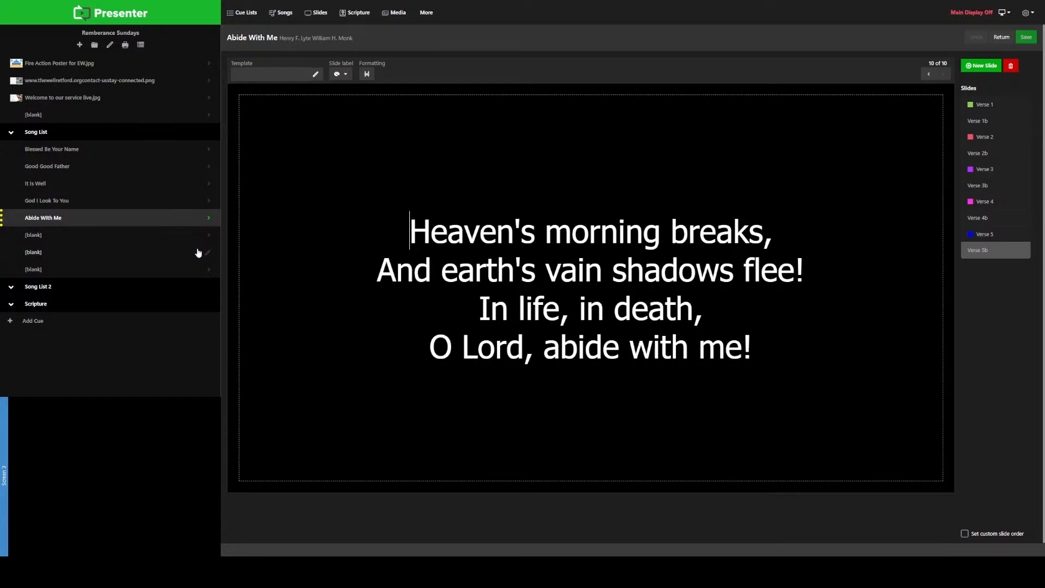
# Step: Use the lyrics of Promises Never Fail as the foreground of the blank cue below Abide With Me and open the song for editing
pyautogui.click(210, 236)
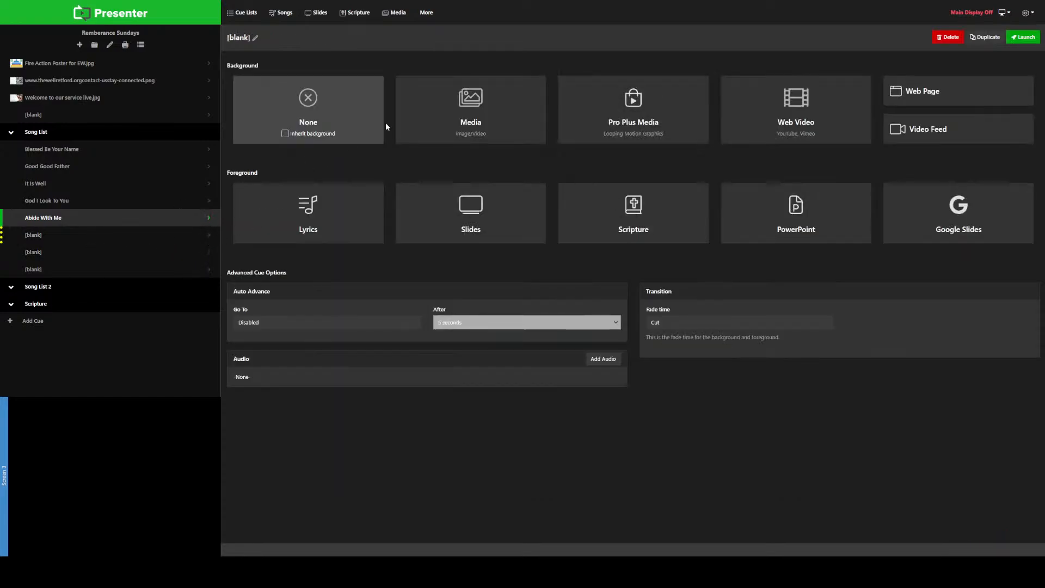
pyautogui.click(321, 215)
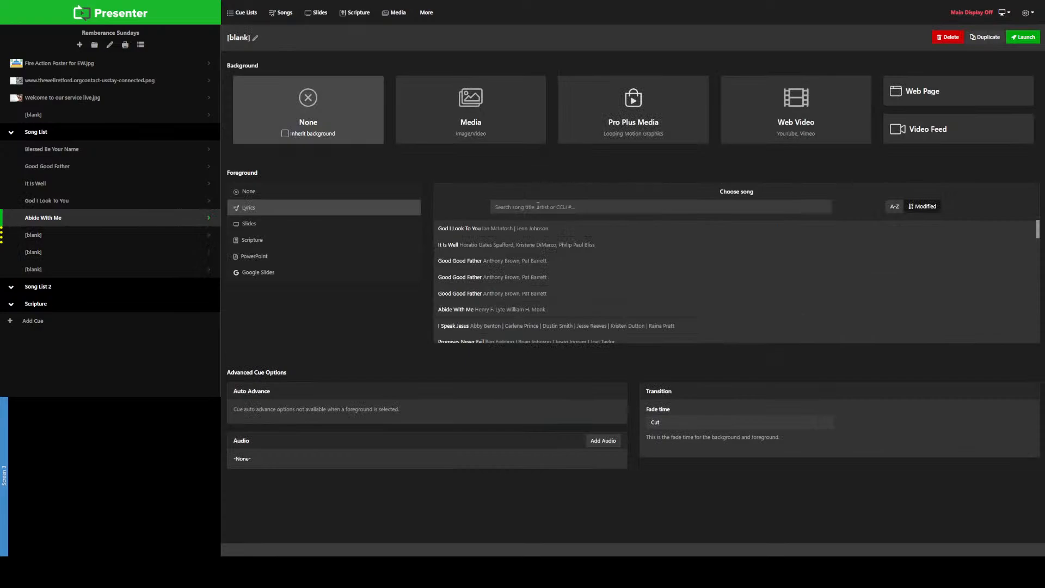
pyautogui.write('Prom')
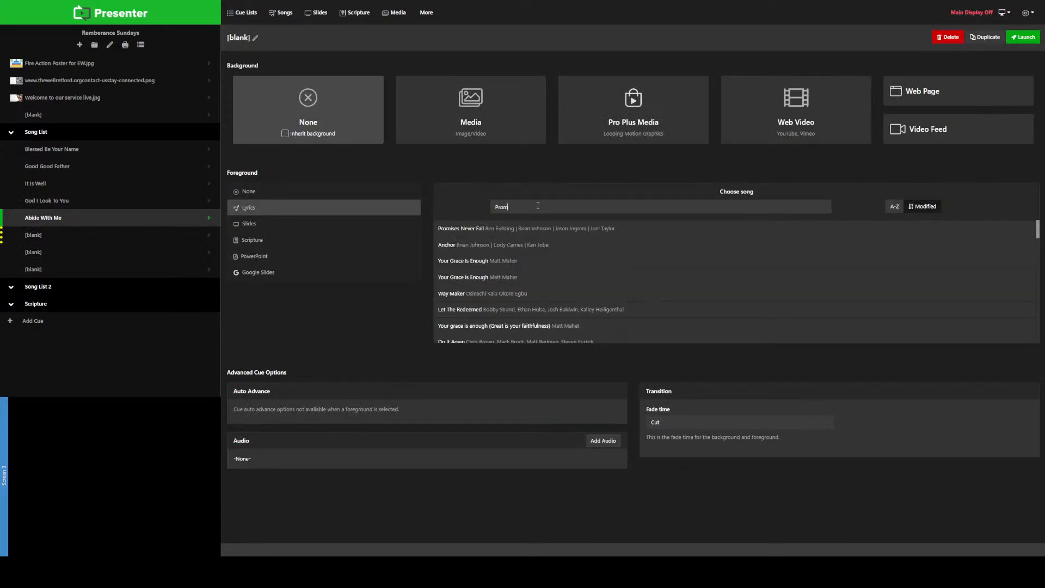
pyautogui.write('i')
pyautogui.click(497, 229)
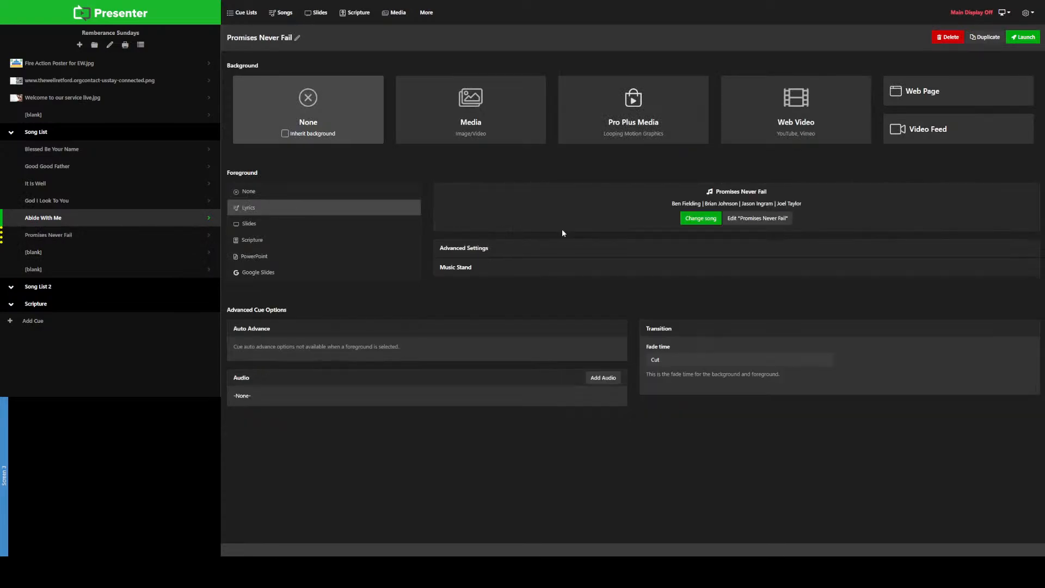
pyautogui.click(768, 220)
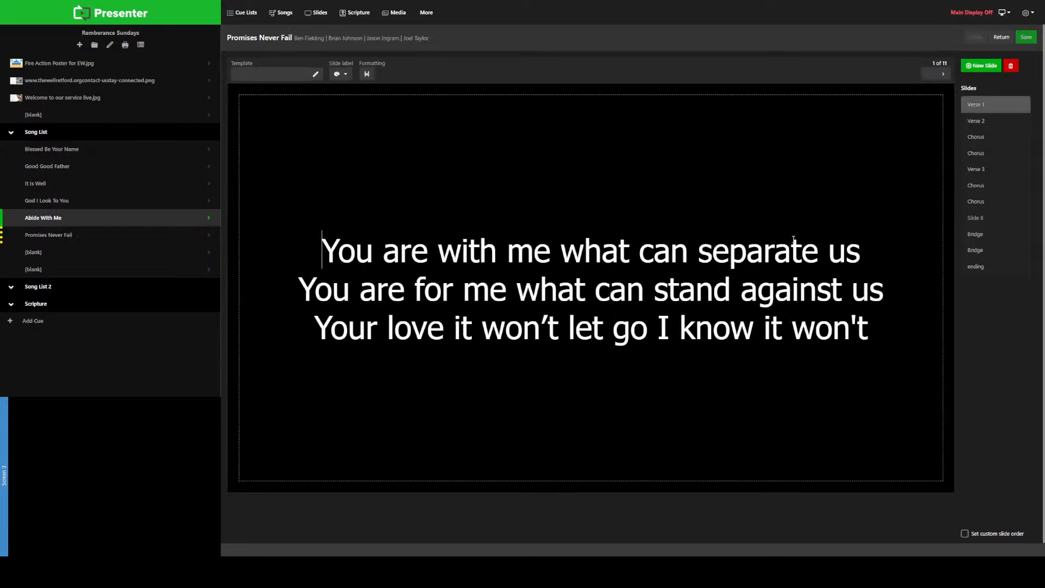
# Step: Preview the Promises Never Fail slides from Verse 1 to the first Chorus after Verse 3
pyautogui.click(975, 123)
pyautogui.click(983, 107)
pyautogui.click(980, 121)
pyautogui.click(988, 138)
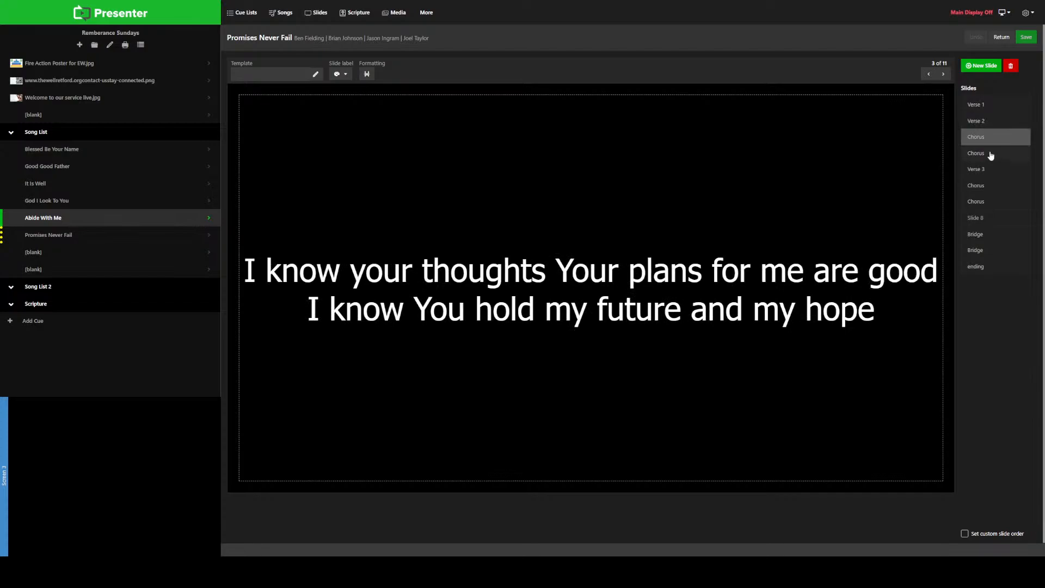
pyautogui.click(991, 155)
pyautogui.click(989, 171)
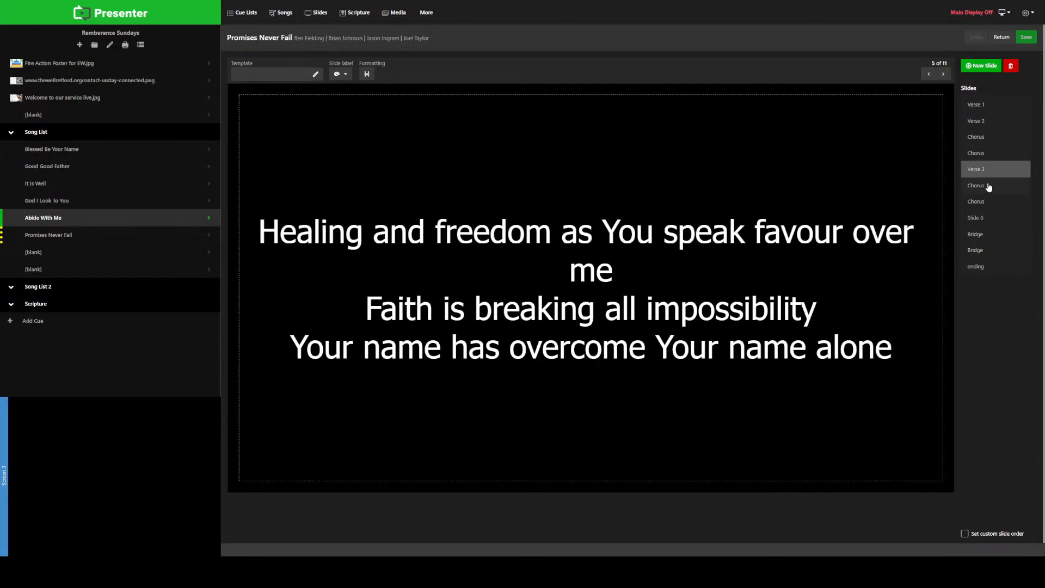
pyautogui.click(989, 187)
# Step: Apply the Verse 1 label to the first verse slide and the Verse 2 label to the second verse slide
pyautogui.click(988, 107)
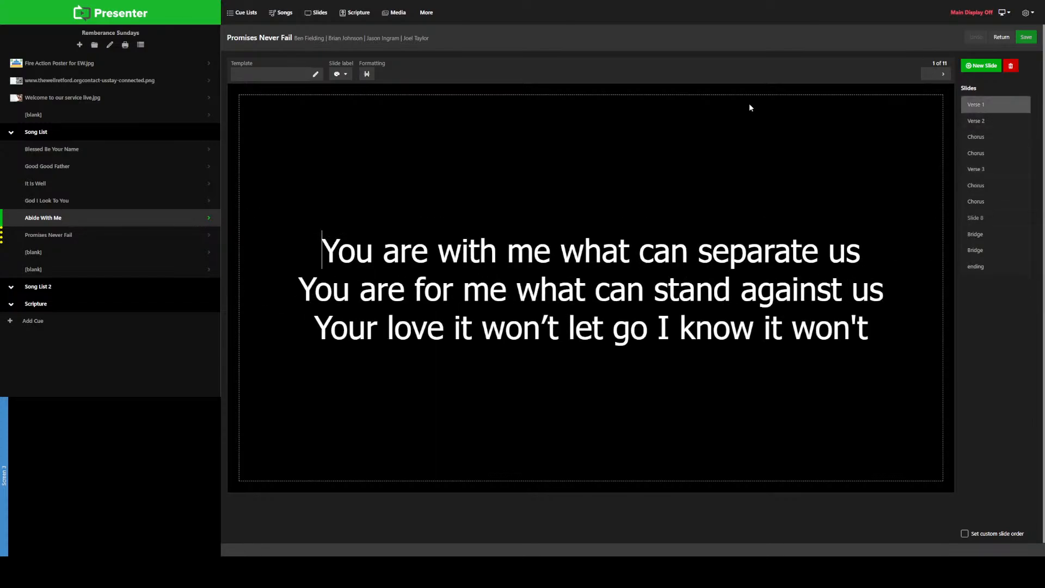
pyautogui.click(347, 77)
pyautogui.click(338, 148)
pyautogui.click(1002, 127)
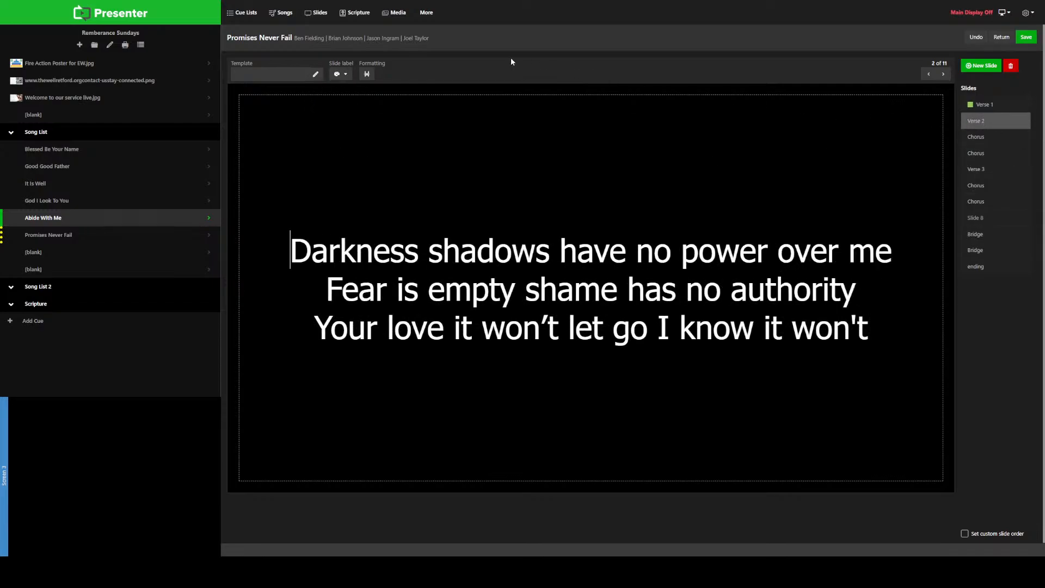
pyautogui.click(344, 75)
pyautogui.click(327, 158)
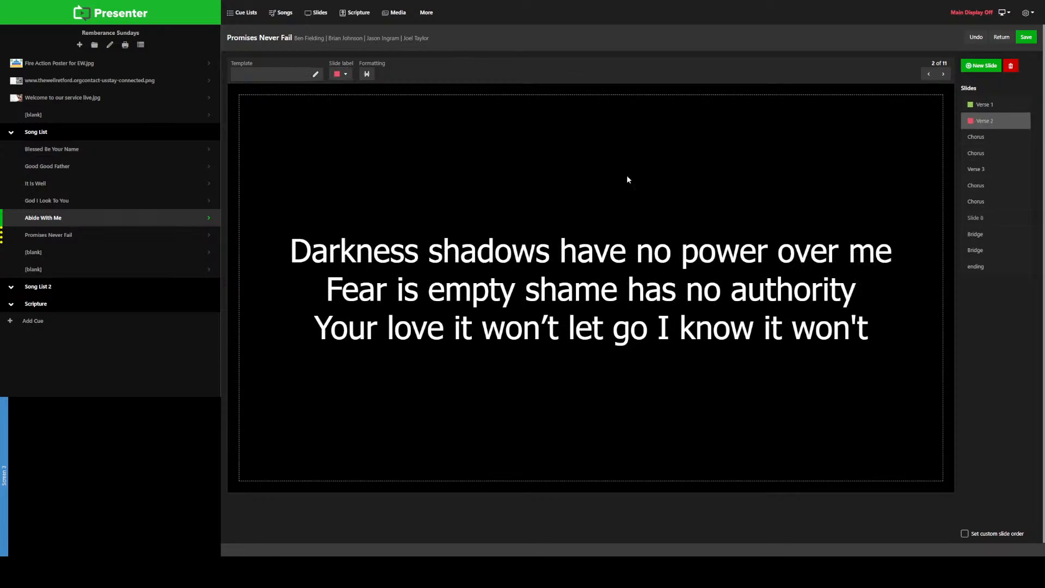
# Step: Apply the Chorus label to the two Chorus slides between Verse 2 and Verse 3
pyautogui.click(973, 138)
pyautogui.click(345, 75)
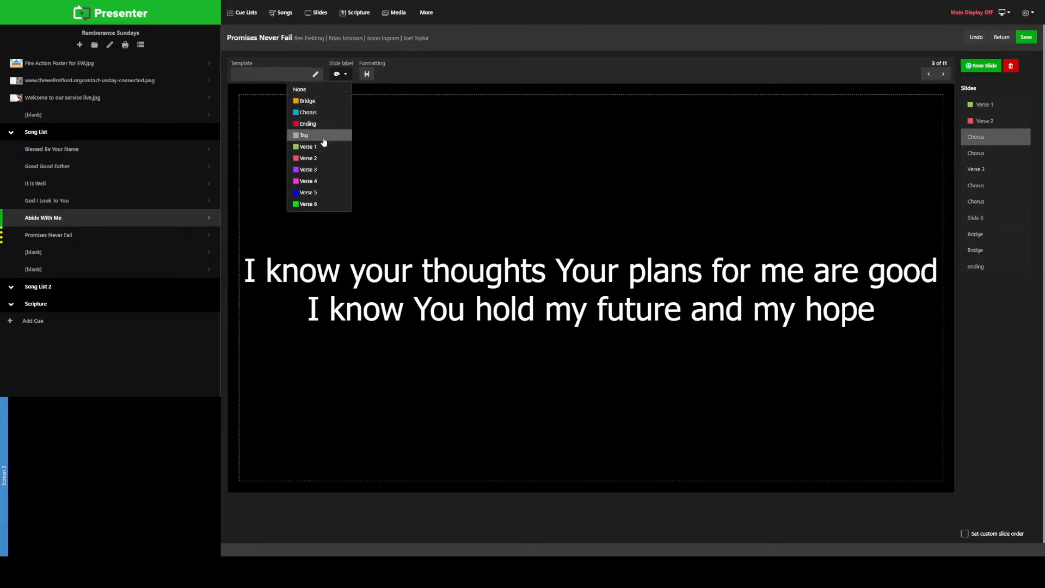
pyautogui.click(319, 112)
pyautogui.click(998, 155)
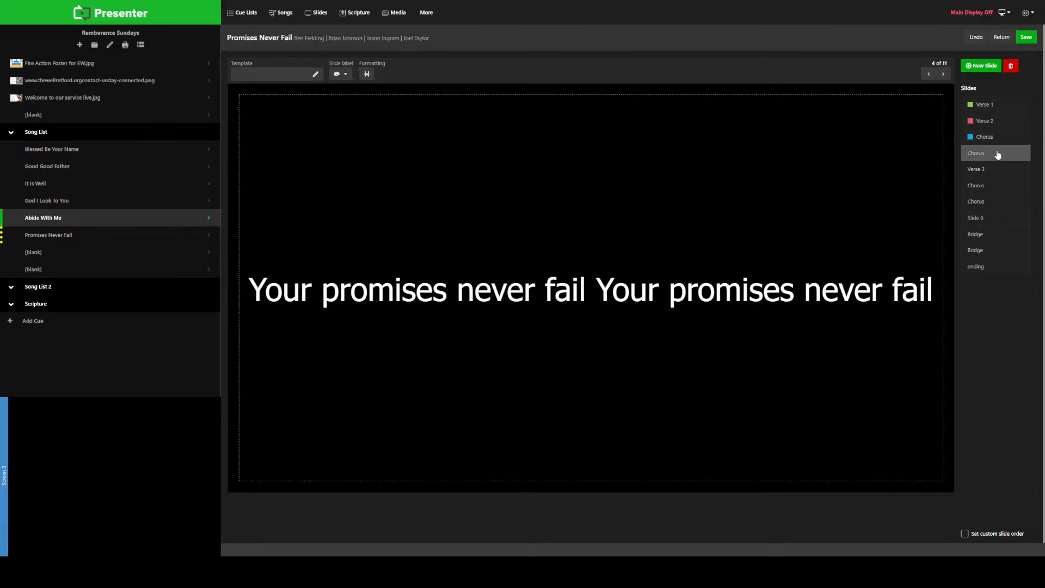
pyautogui.click(341, 74)
pyautogui.click(330, 116)
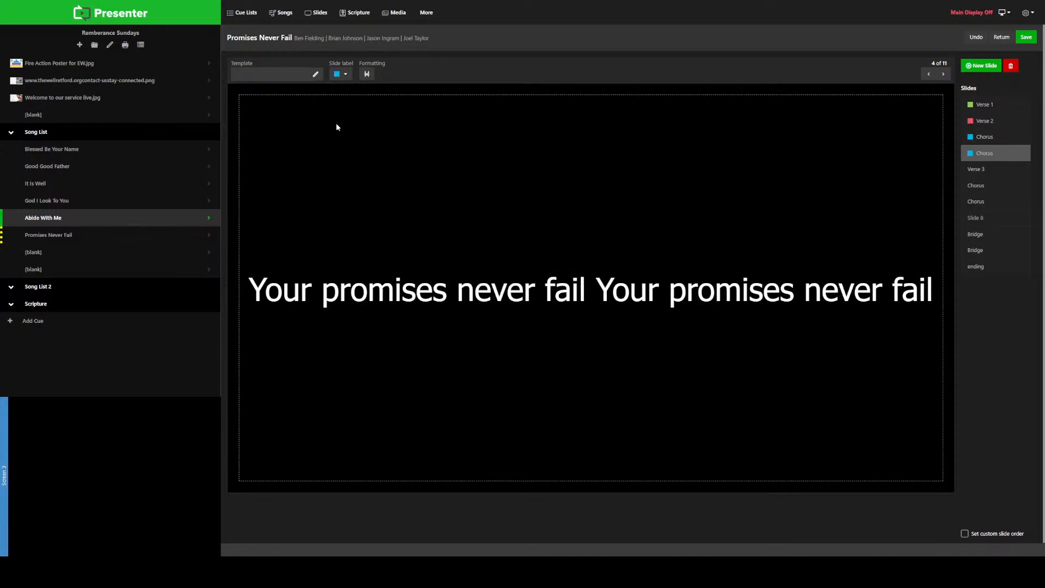
# Step: Rename the second Chorus slide, directly above Verse 3, as "Chorus b"
pyautogui.rightClick(1001, 155)
pyautogui.click(1005, 165)
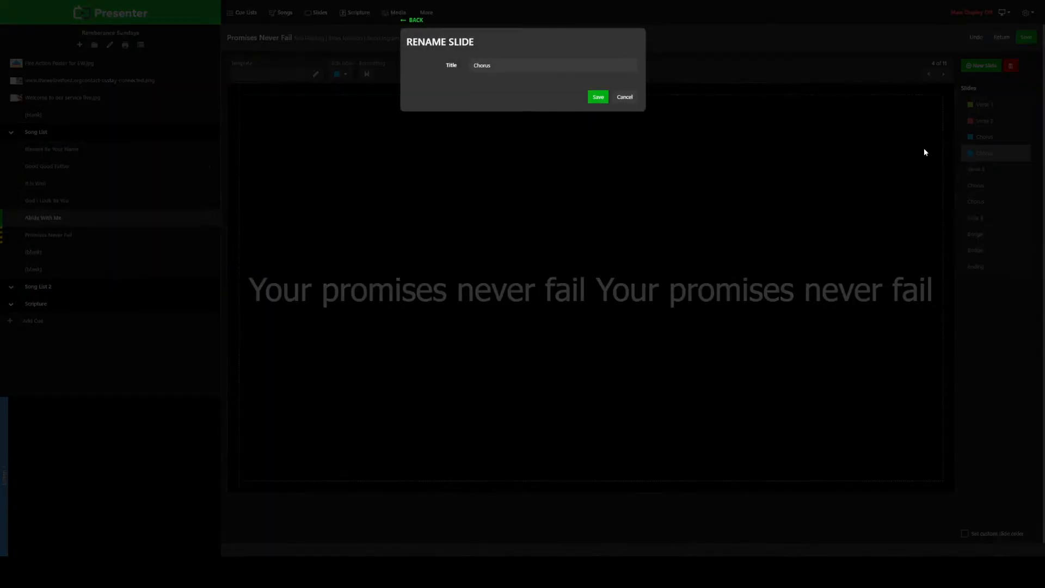
pyautogui.click(520, 70)
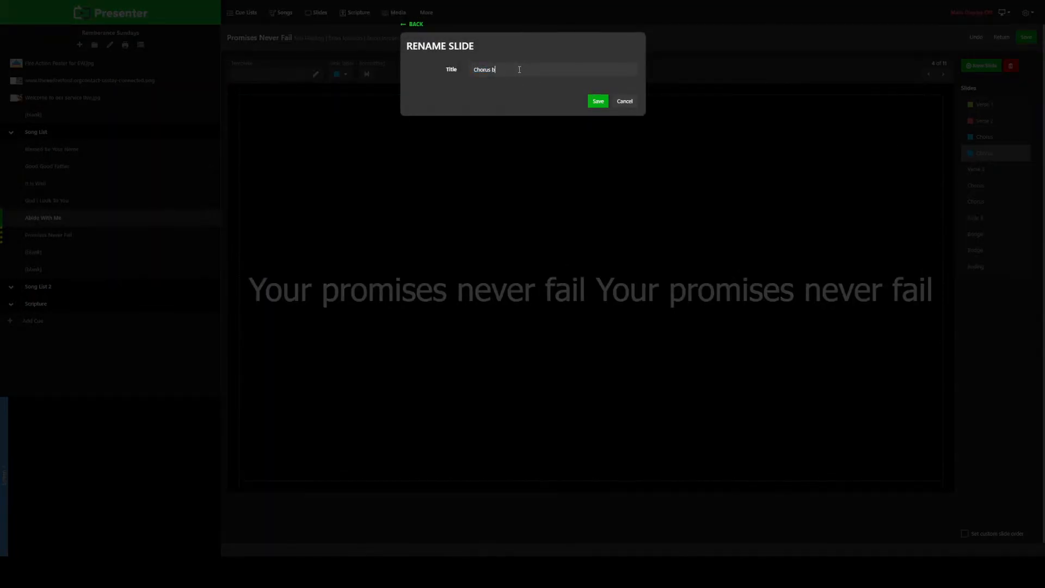
pyautogui.write('b')
pyautogui.click(598, 101)
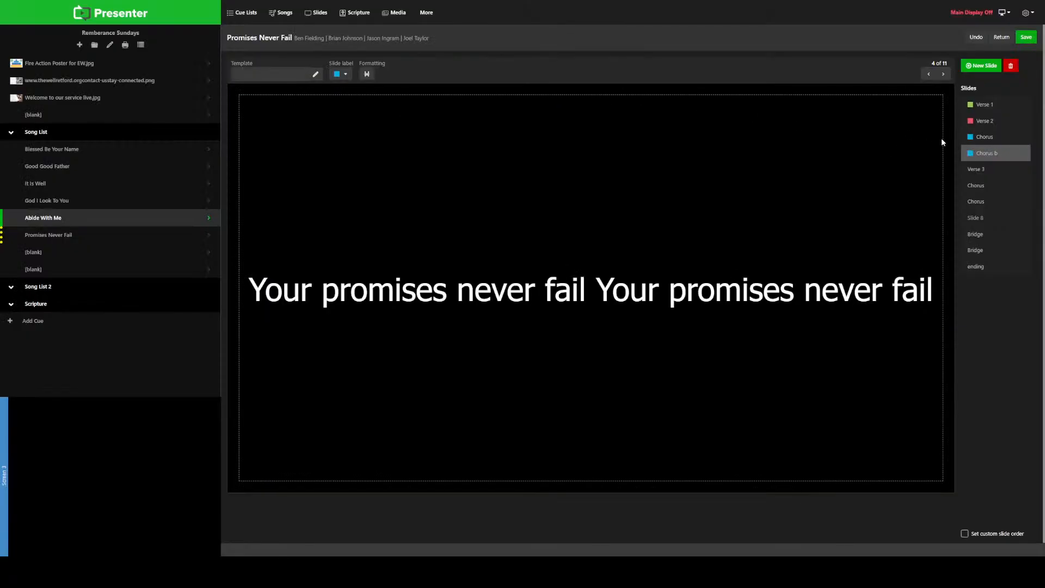
# Step: Compare the repeated Chorus after Verse 3 with the labelled chorus slides and apply the Verse 3 label to the third verse slide
pyautogui.click(991, 171)
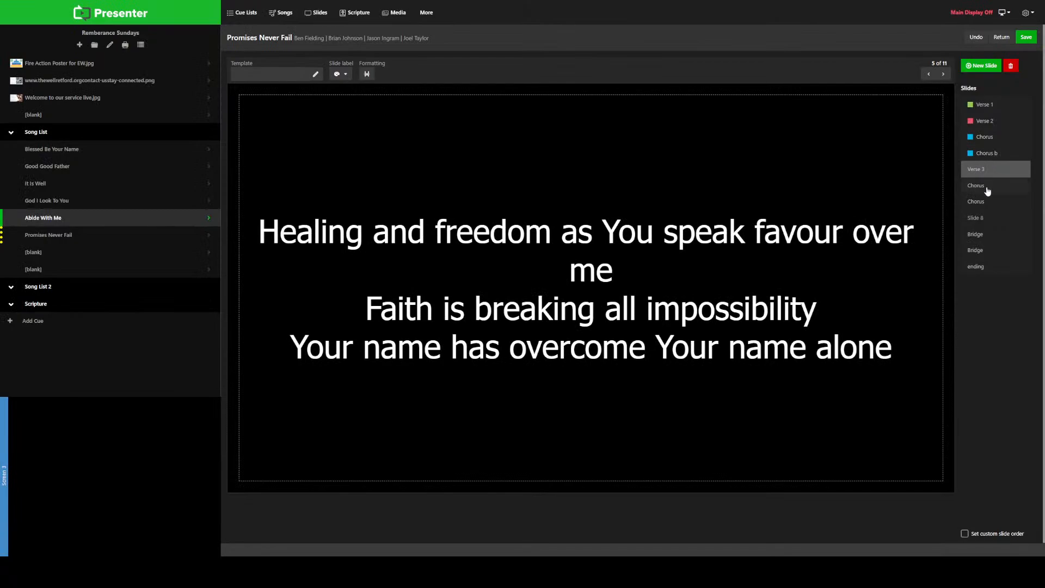
pyautogui.click(986, 188)
pyautogui.click(997, 140)
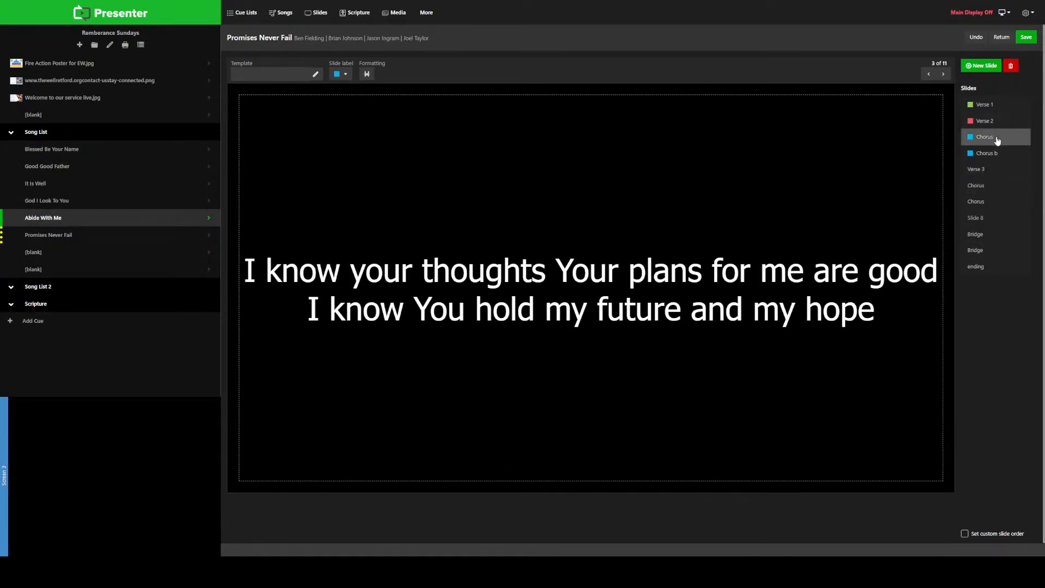
pyautogui.click(1001, 155)
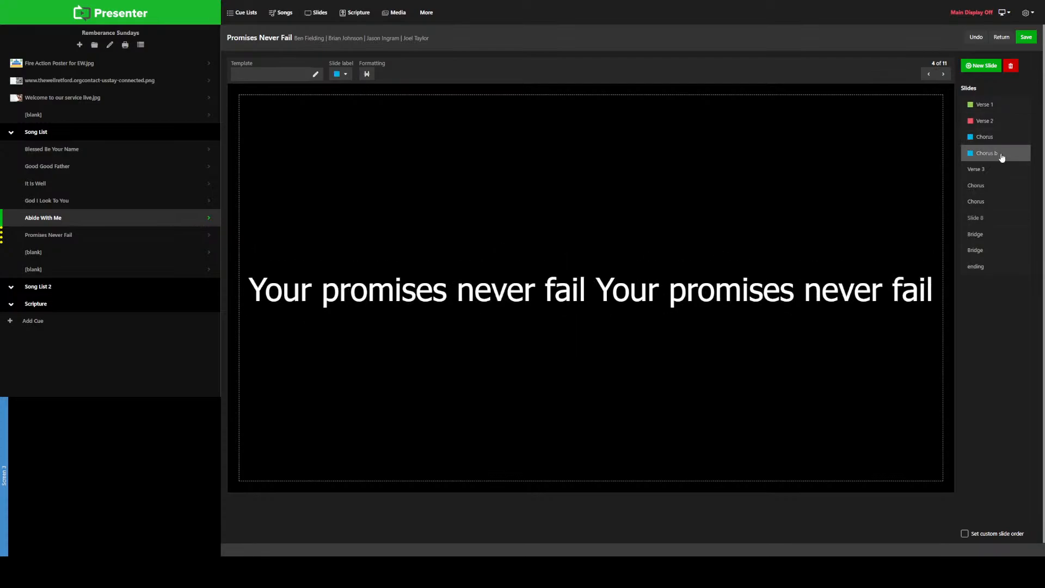
pyautogui.click(992, 173)
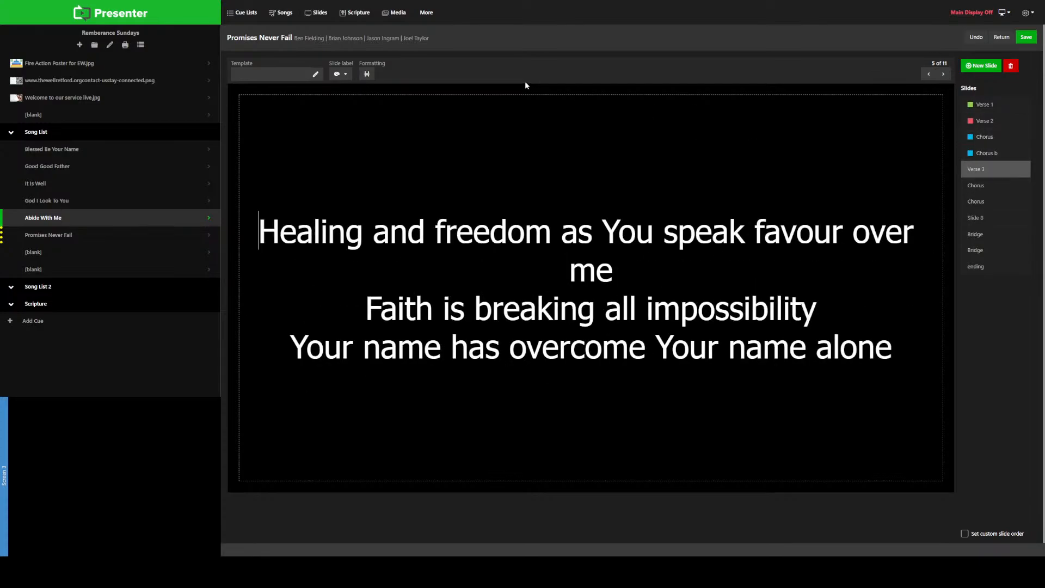
pyautogui.click(341, 75)
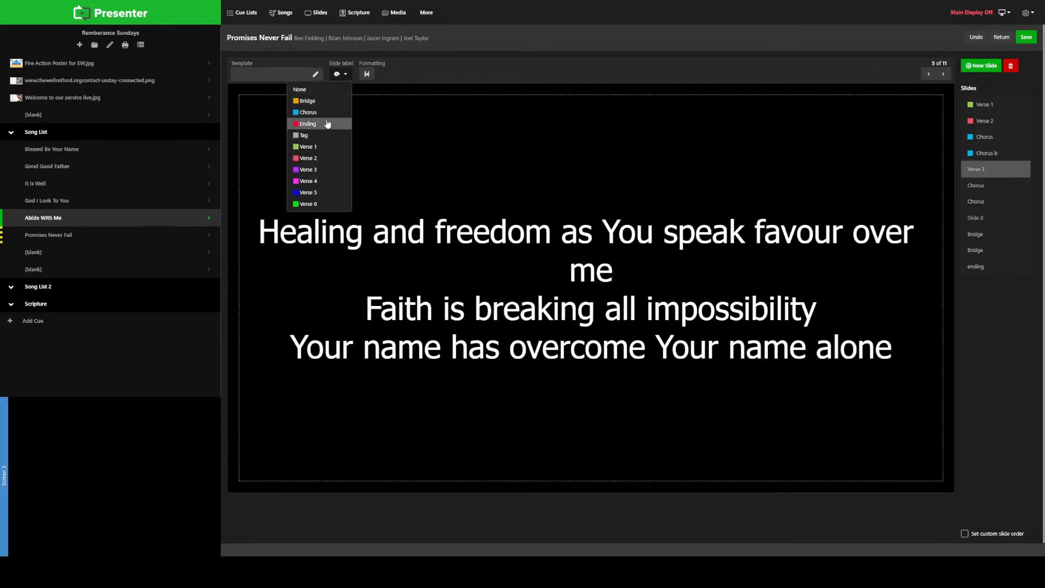
pyautogui.click(321, 170)
# Step: Compare Slide 8 with the two unlabelled Chorus slides above it and delete Slide 8
pyautogui.click(993, 220)
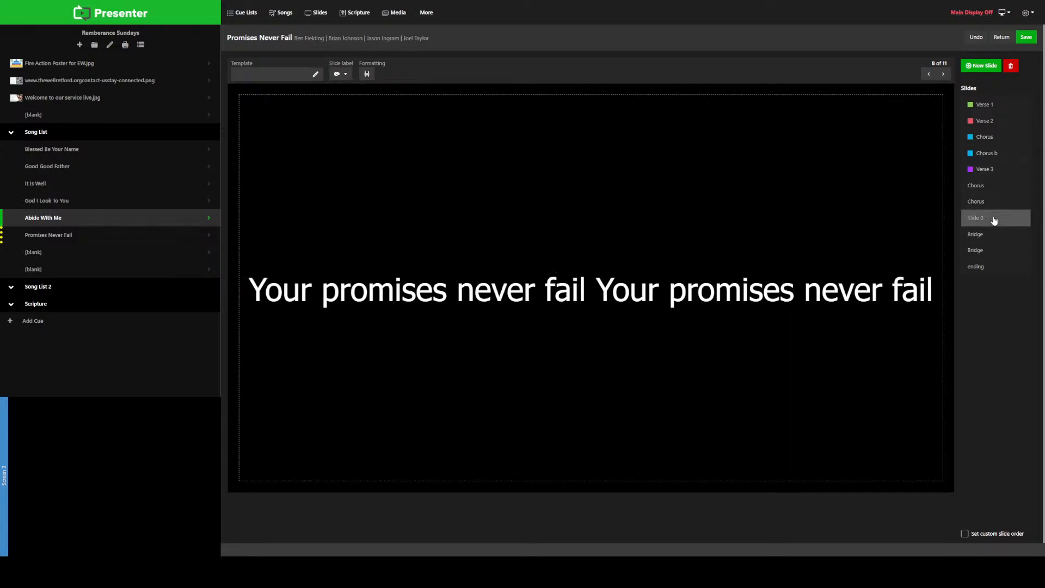
pyautogui.click(990, 186)
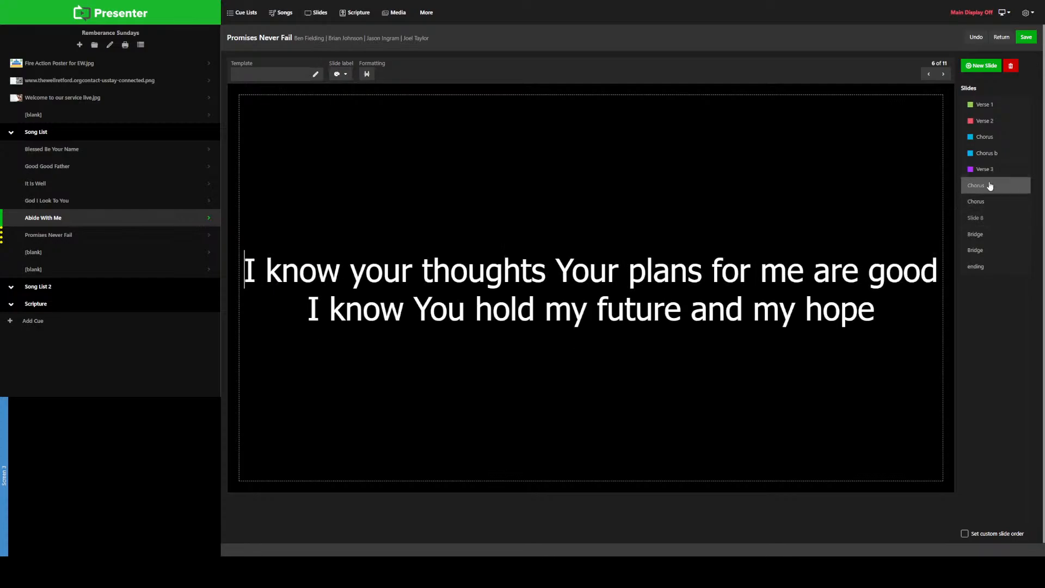
pyautogui.click(991, 202)
pyautogui.click(992, 218)
pyautogui.rightClick(992, 218)
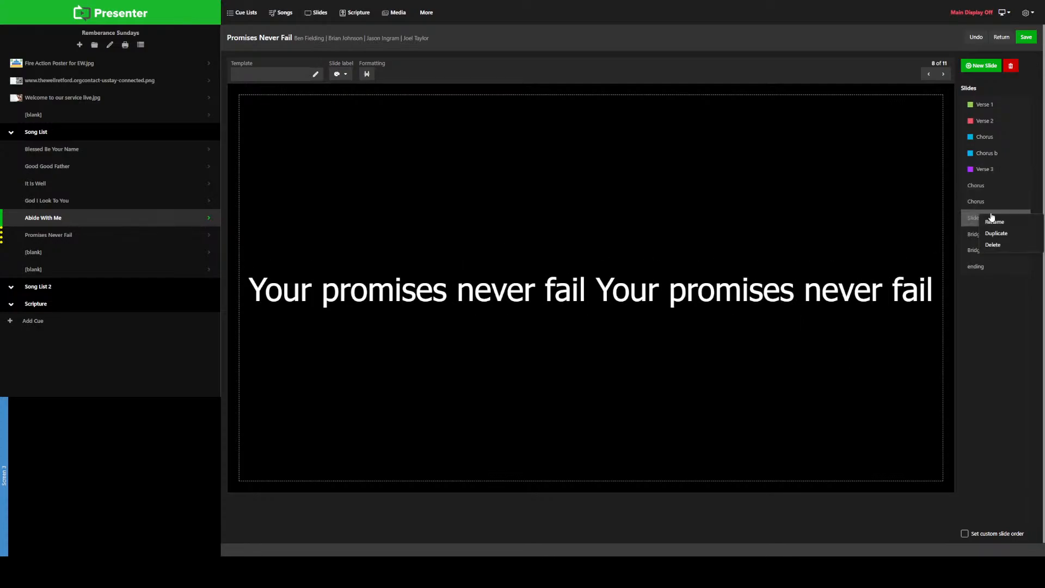
pyautogui.click(993, 244)
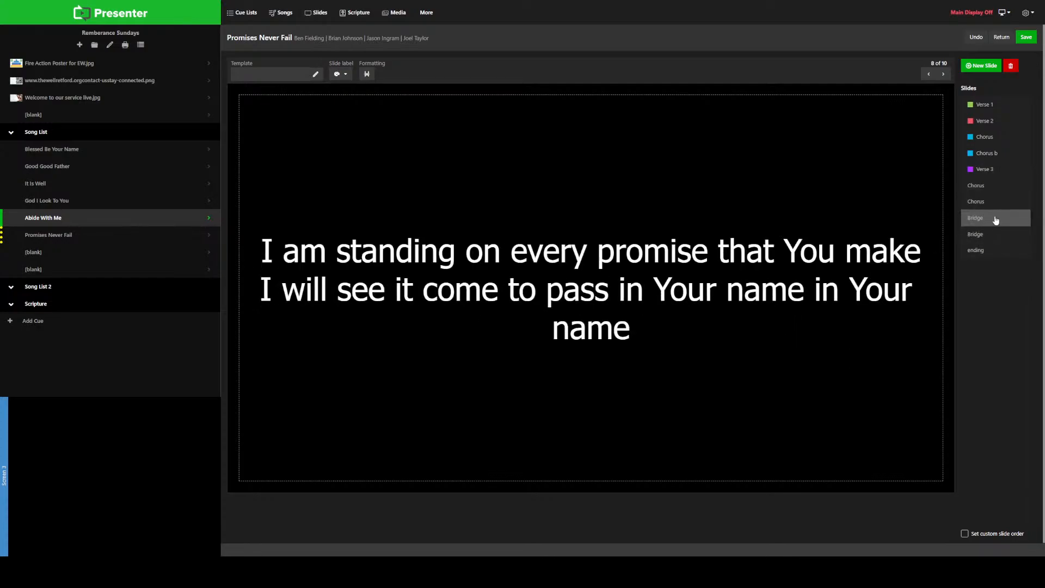
# Step: Apply the Bridge label to both Bridge slides of Promises Never Fail
pyautogui.click(340, 74)
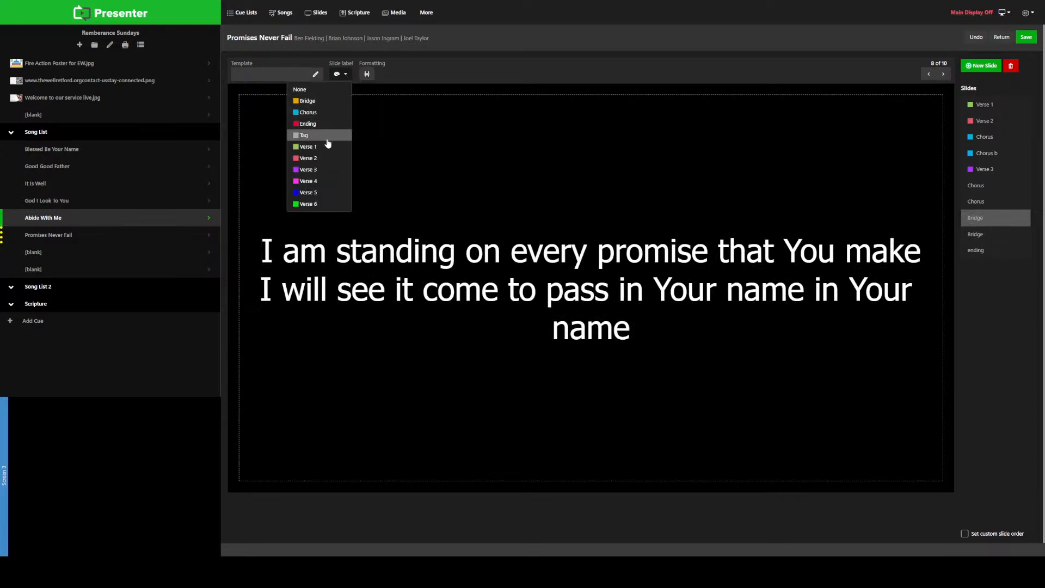
pyautogui.click(323, 104)
pyautogui.click(1010, 236)
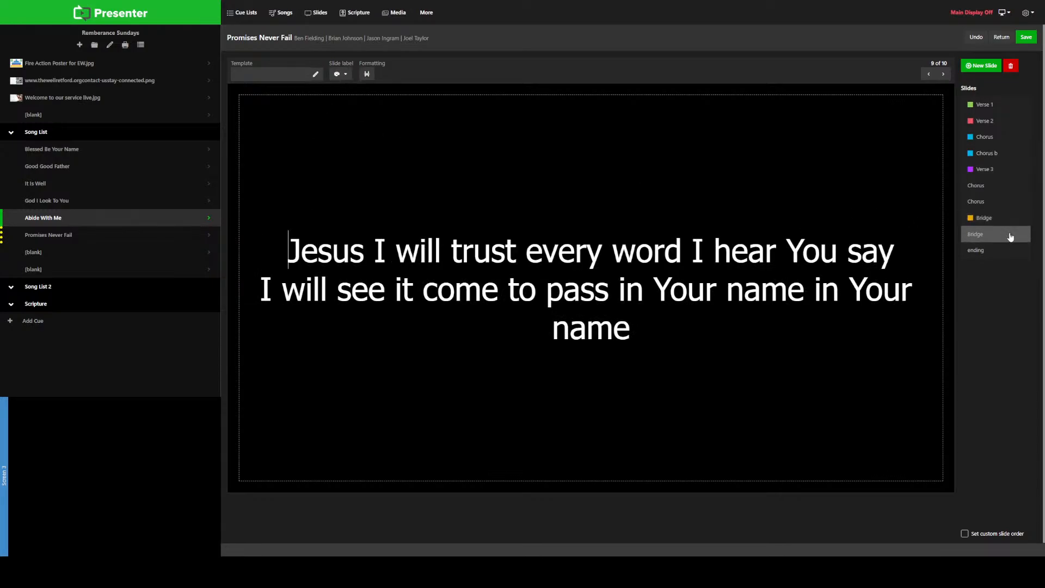
pyautogui.rightClick(1011, 237)
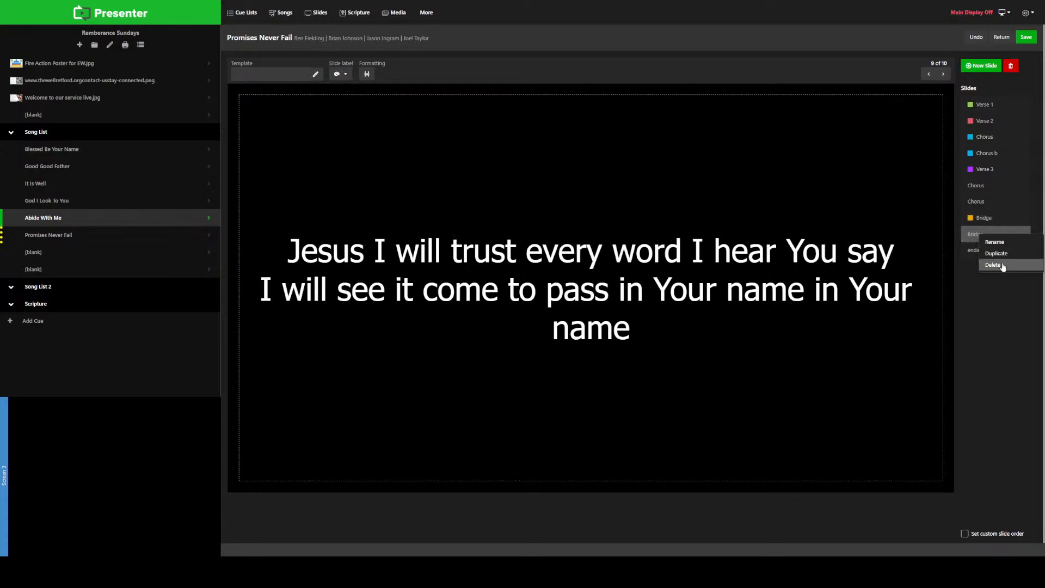
pyautogui.click(342, 75)
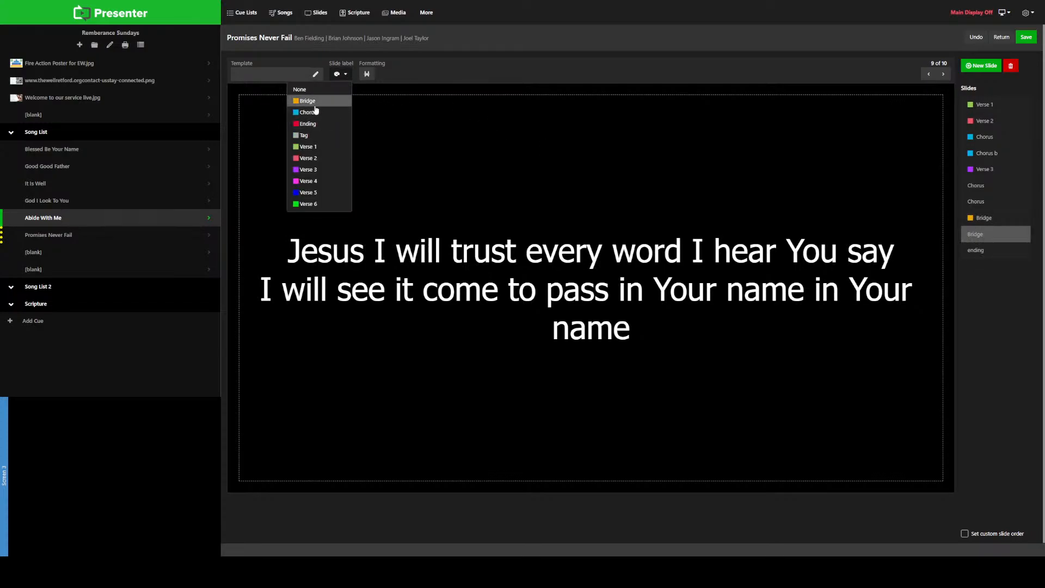
pyautogui.click(314, 103)
# Step: Rename the second Bridge slide, directly above the ending slide, as "Bridge b"
pyautogui.rightClick(980, 238)
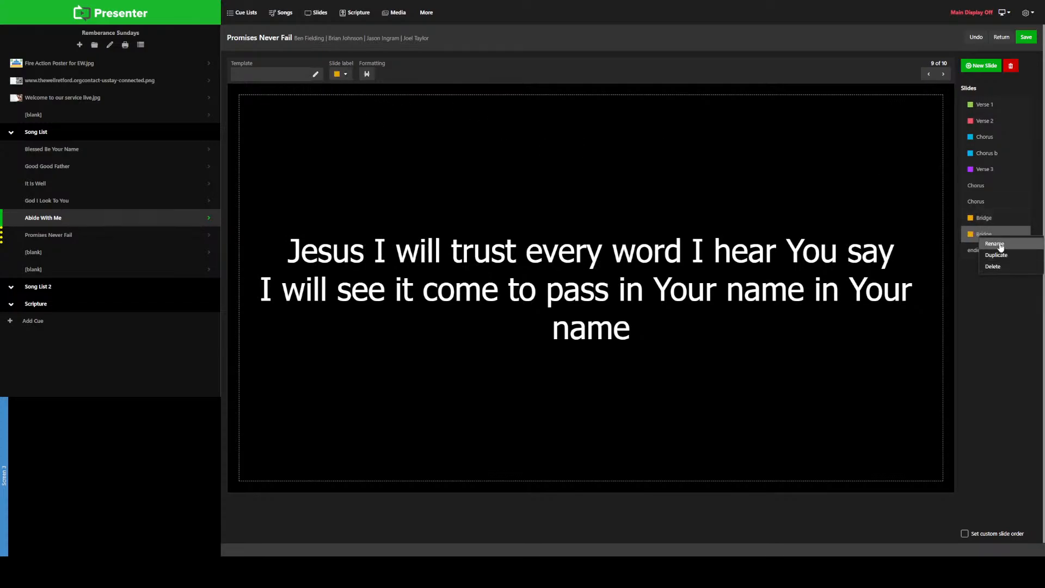
pyautogui.click(1000, 245)
pyautogui.press('BackSpace')
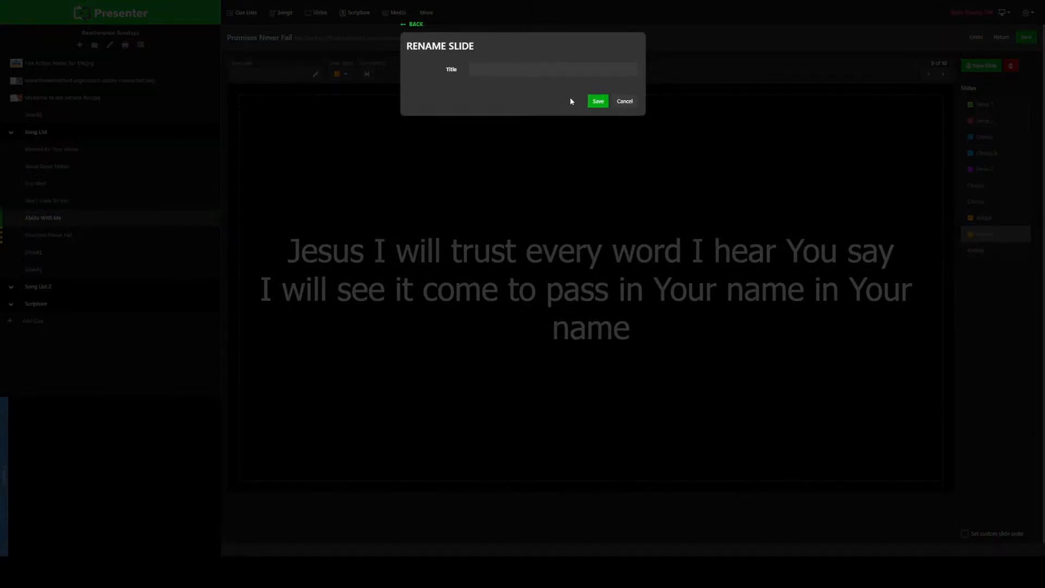
pyautogui.write('Briodge')
pyautogui.press('BackSpace')
pyautogui.press('BackSpace')
pyautogui.press('BackSpace')
pyautogui.write('dge b')
pyautogui.click(598, 101)
# Step: Compare the two unlabelled Chorus slides after Verse 3 with the labelled Chorus and Chorus b slides, and delete both unlabelled duplicates
pyautogui.click(990, 255)
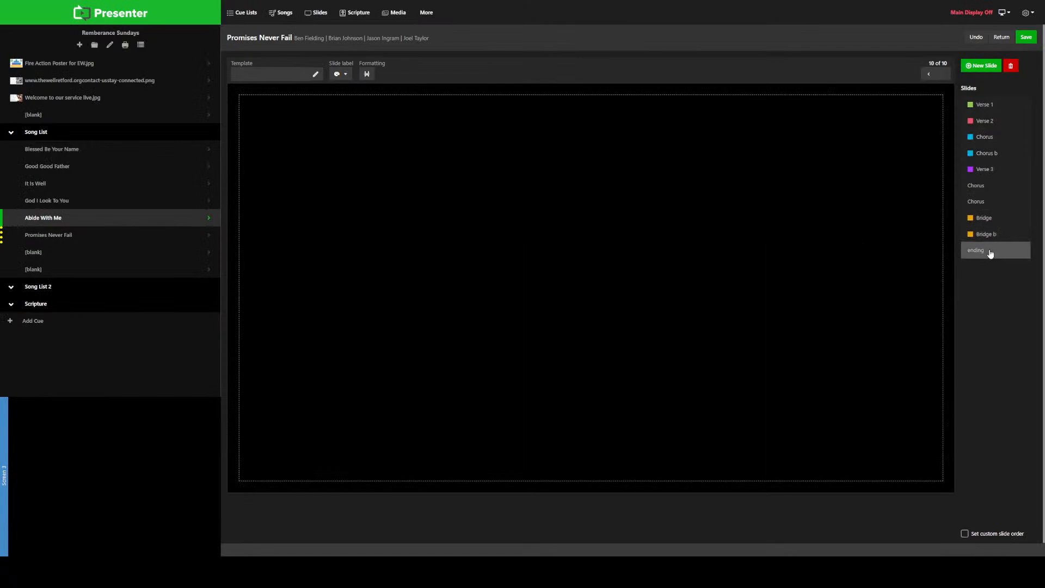
pyautogui.click(979, 187)
pyautogui.click(987, 201)
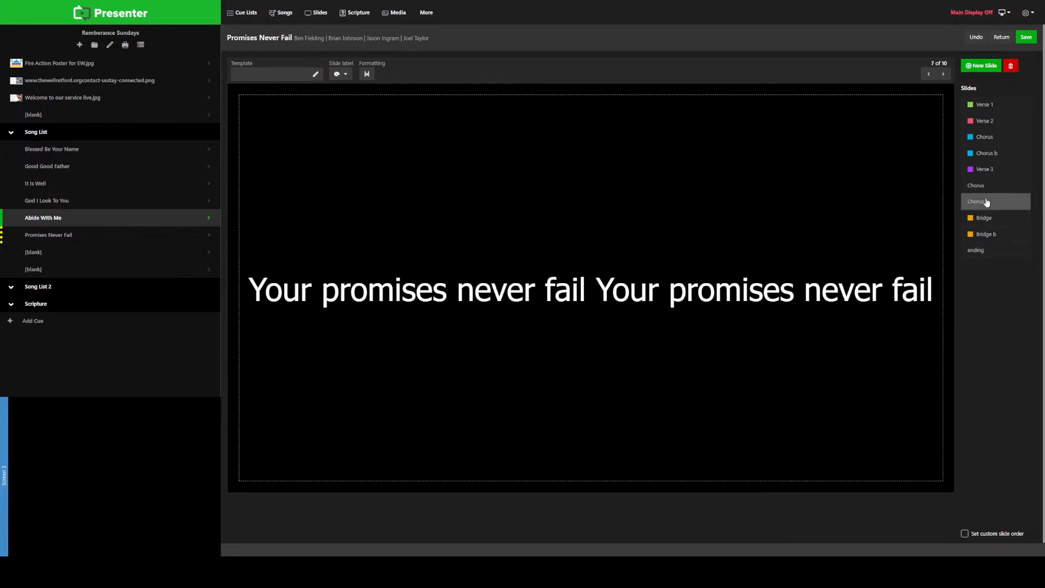
pyautogui.click(982, 187)
pyautogui.click(990, 141)
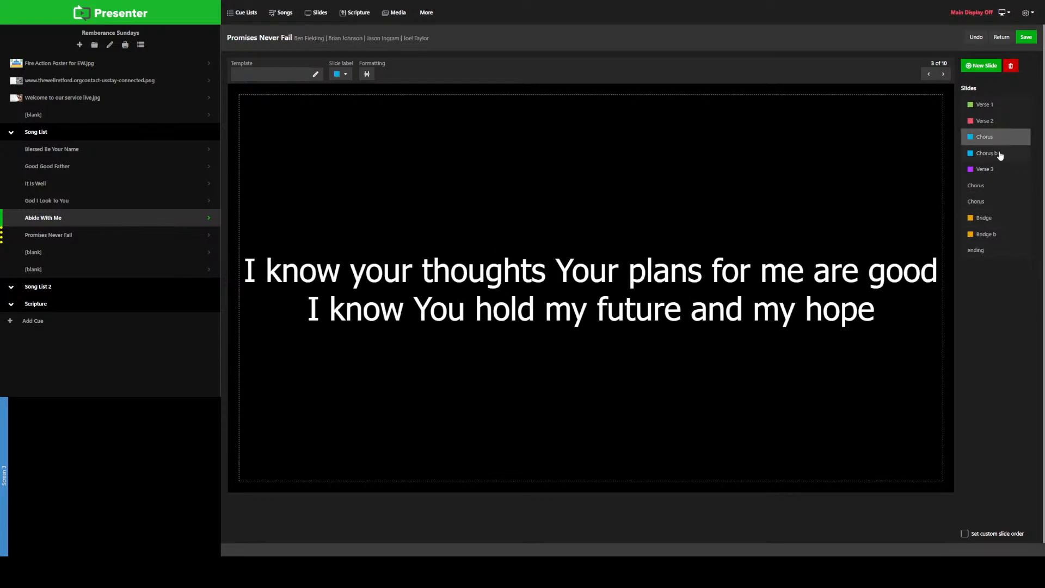
pyautogui.click(1001, 156)
pyautogui.rightClick(1003, 187)
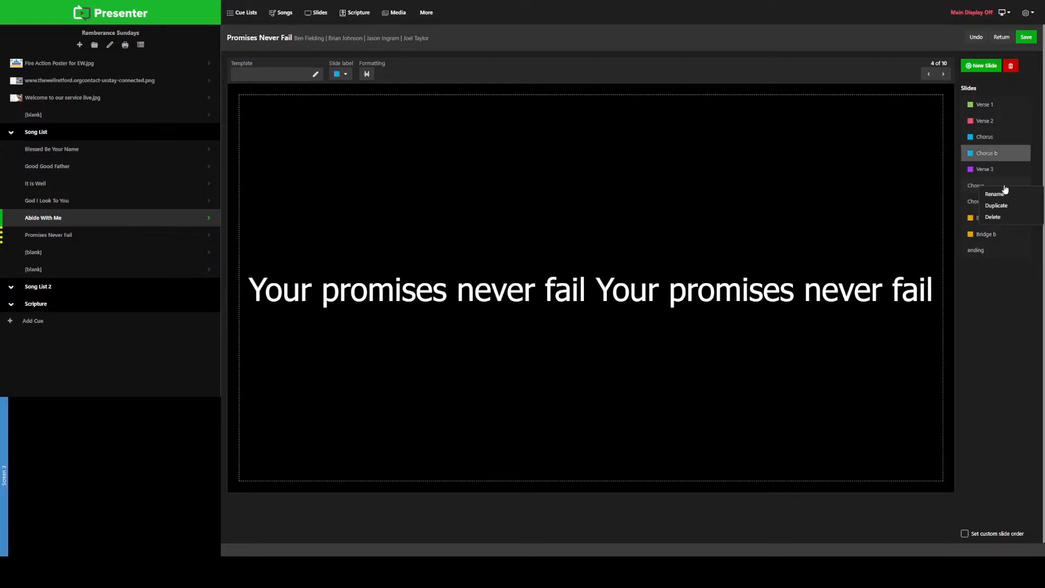
pyautogui.click(1007, 216)
pyautogui.rightClick(997, 188)
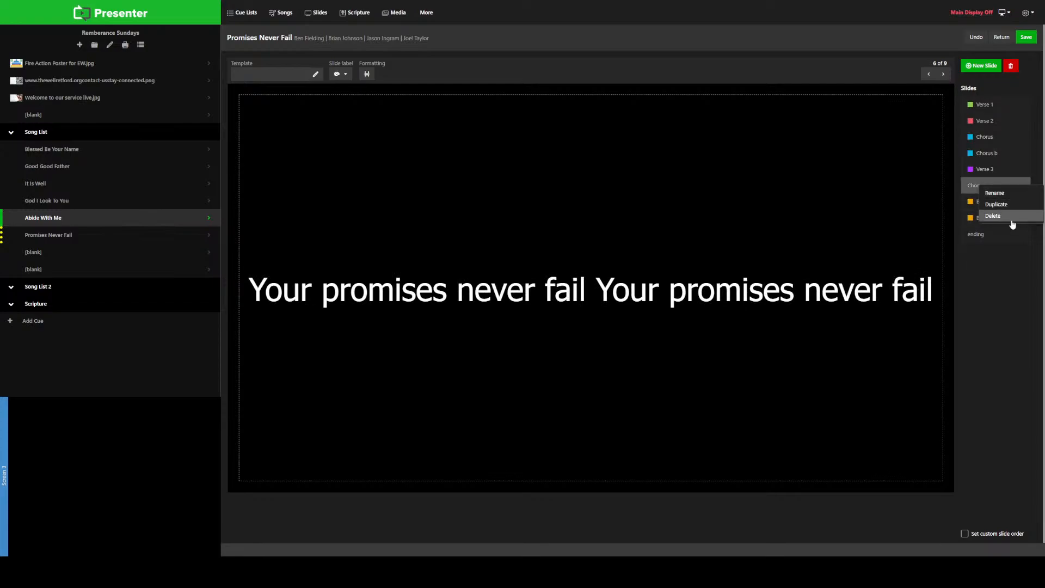
pyautogui.click(1008, 218)
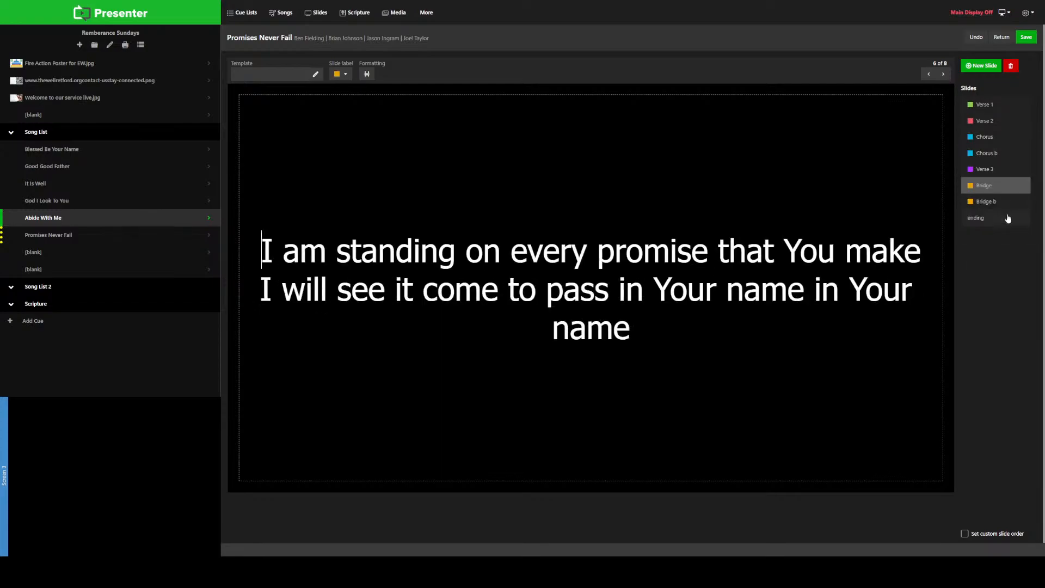
# Step: Enable a custom slide order for Promises Never Fail and add Verse 1, Verse 2, Chorus, Chorus b and Verse 3
pyautogui.click(966, 534)
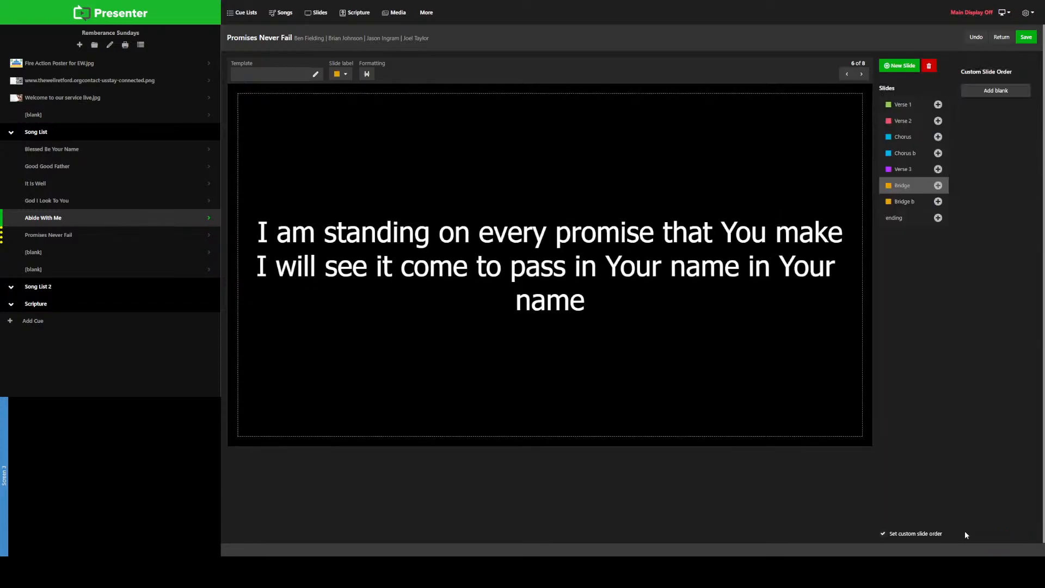
pyautogui.click(937, 106)
pyautogui.click(938, 123)
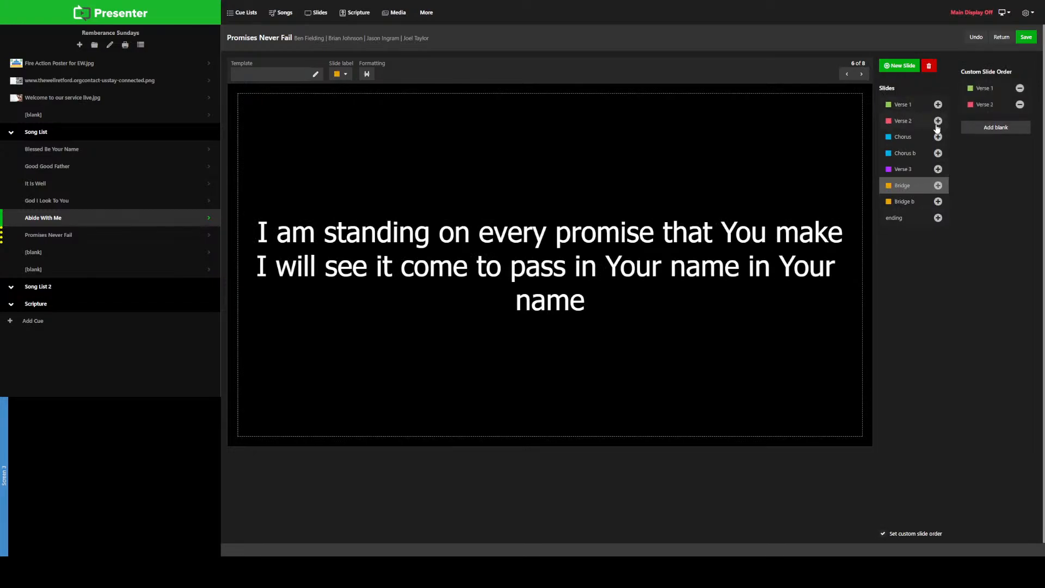
pyautogui.click(938, 139)
pyautogui.click(938, 154)
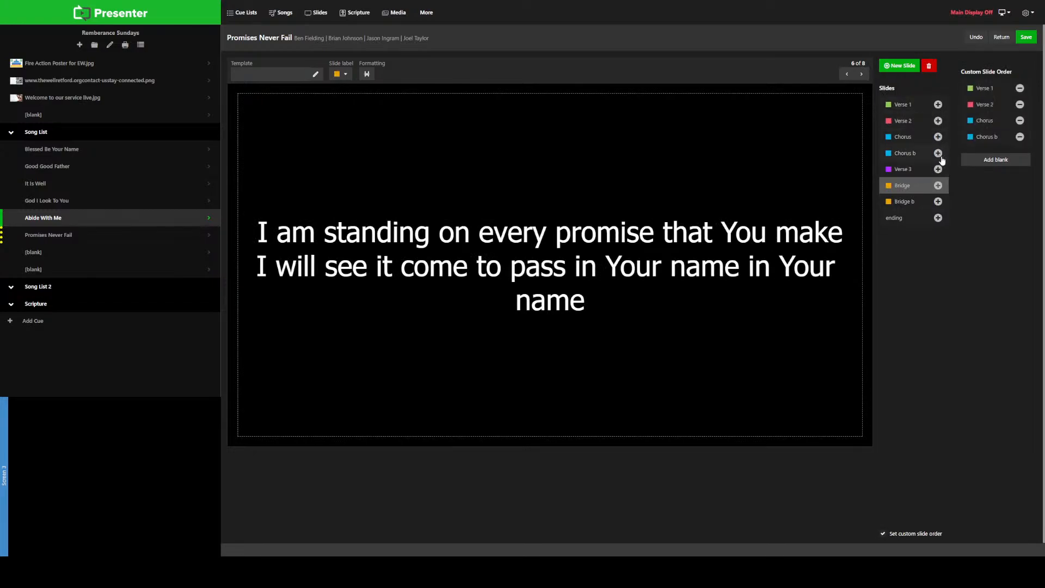
pyautogui.click(938, 169)
# Step: Extend the custom slide order after Verse 3 with Chorus, Chorus b, Bridge, Bridge b and ending
pyautogui.click(938, 139)
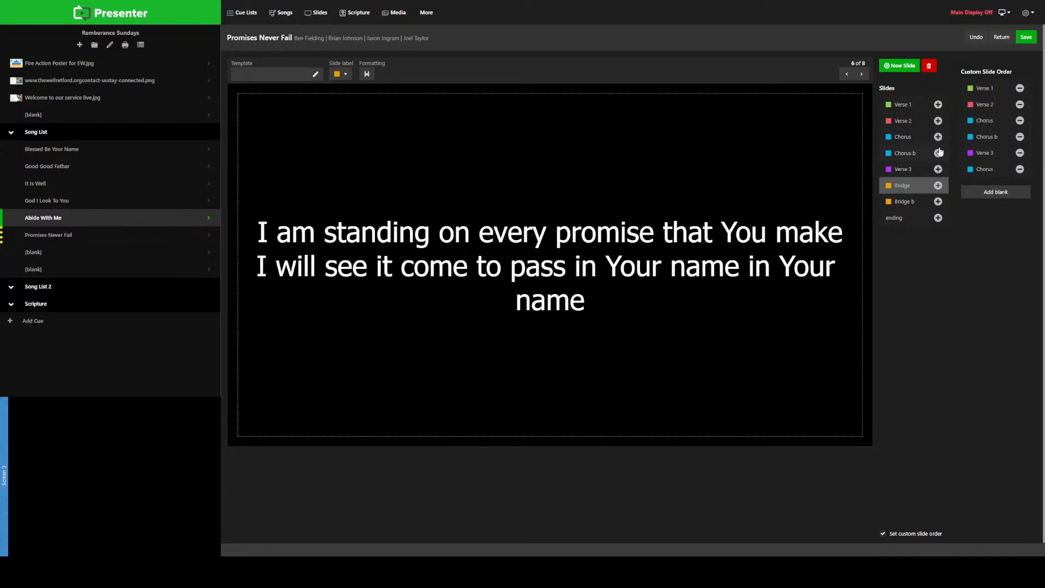
pyautogui.click(938, 154)
pyautogui.click(938, 186)
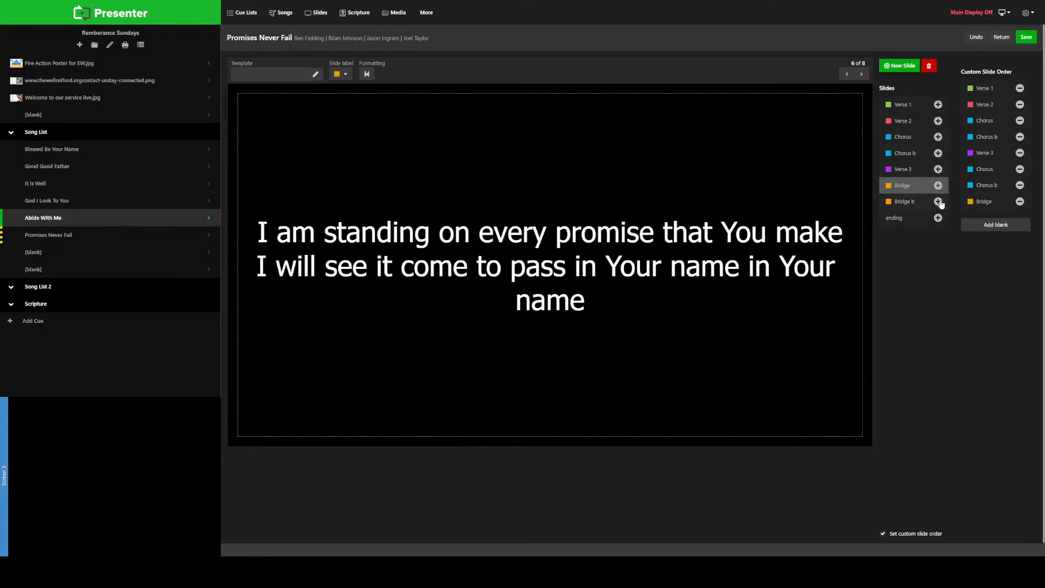
pyautogui.click(937, 201)
pyautogui.click(937, 218)
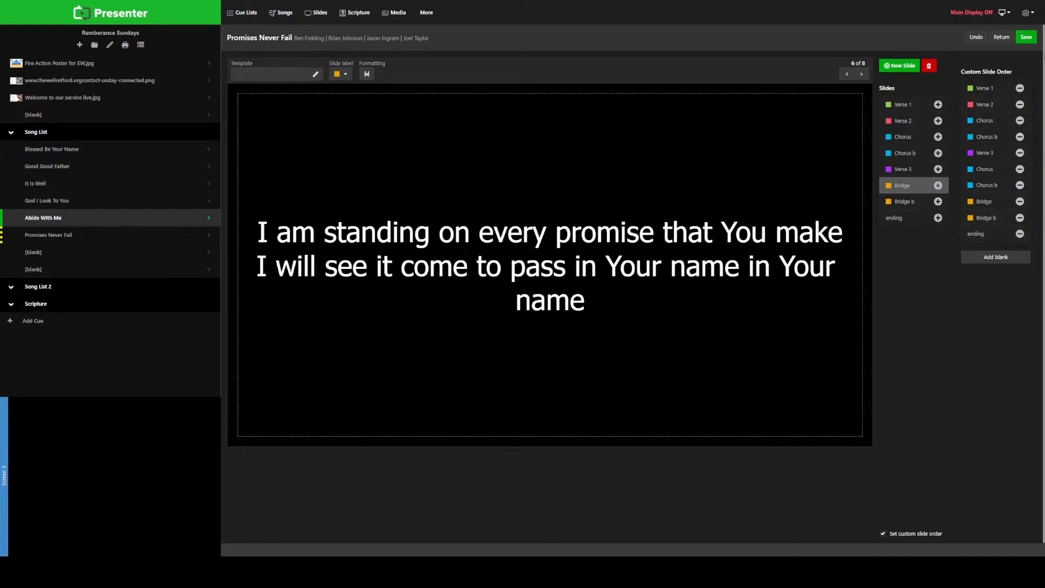
# Step: Save the slide edits made to Promises Never Fail
pyautogui.click(1026, 37)
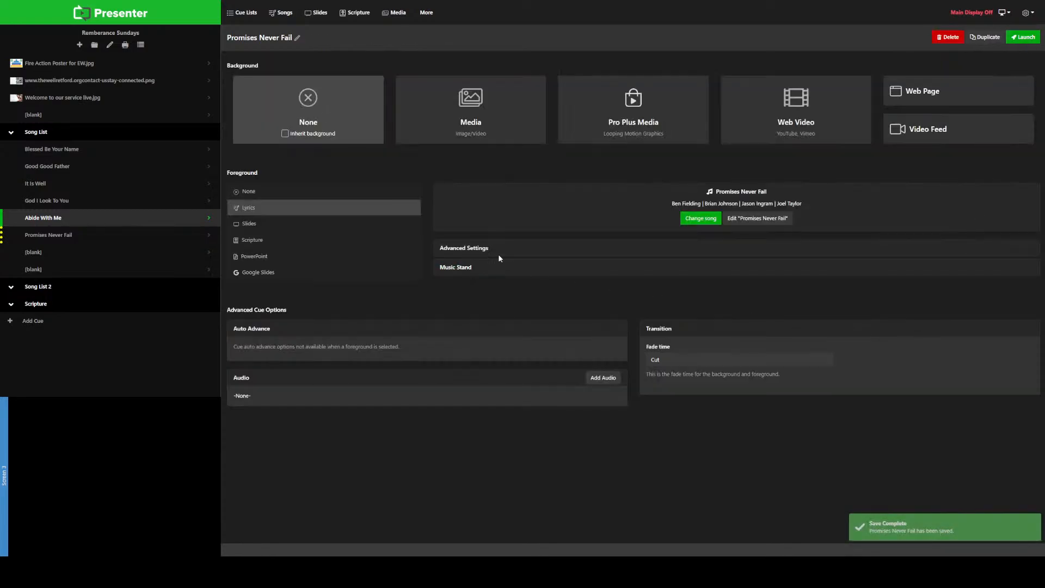
# Step: Preview the Abide With Me cue slide by slide, from Verse 1 through Verse 5b
pyautogui.click(66, 220)
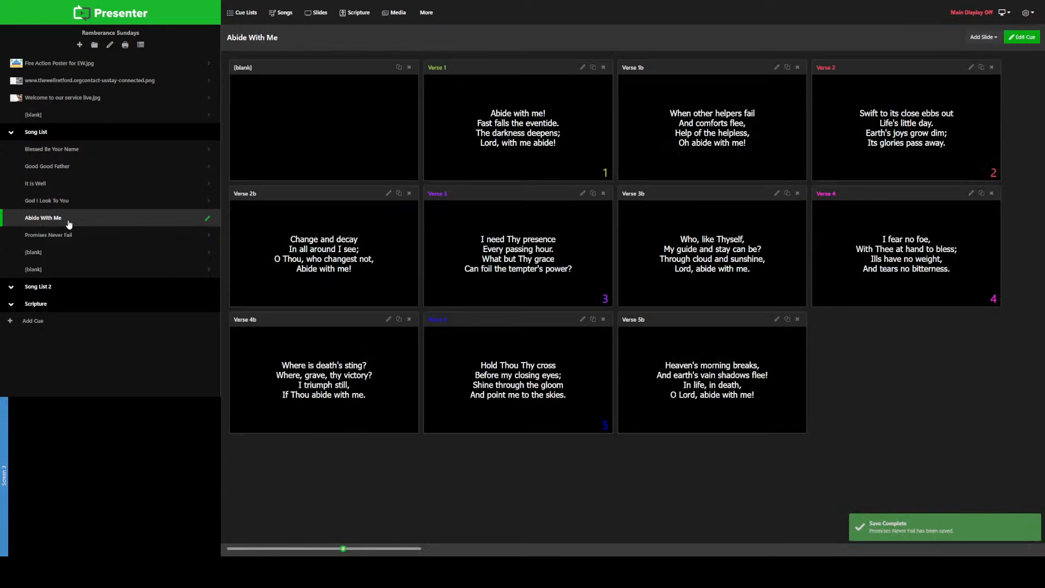
pyautogui.click(583, 148)
pyautogui.click(771, 151)
pyautogui.click(879, 147)
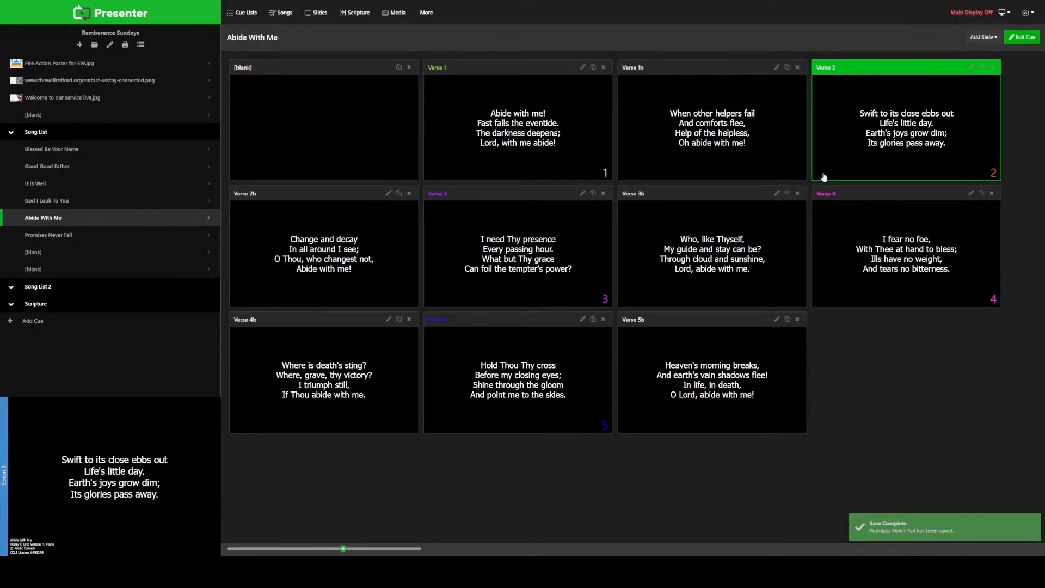
pyautogui.click(407, 259)
pyautogui.click(572, 274)
pyautogui.click(730, 269)
pyautogui.click(948, 276)
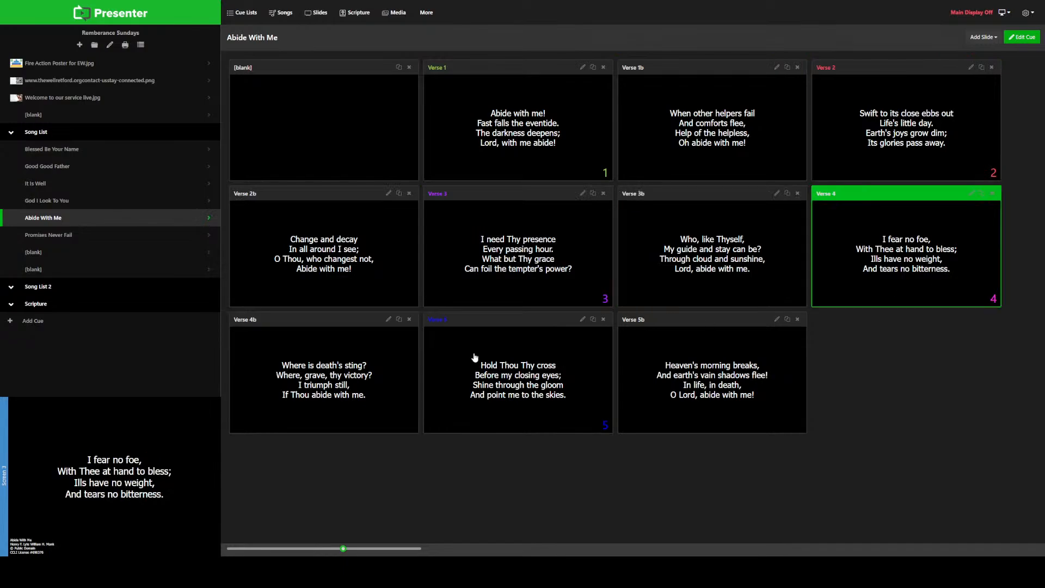
pyautogui.click(376, 375)
pyautogui.click(531, 374)
pyautogui.click(694, 375)
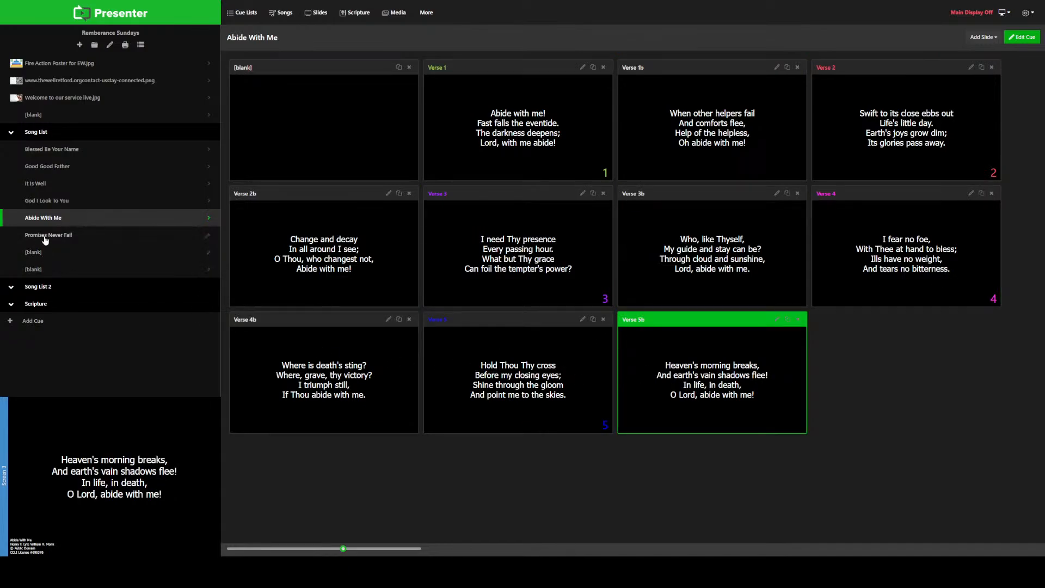
# Step: Preview the Promises Never Fail cue in its custom order, from Verse 1 through Bridge b
pyautogui.click(43, 238)
pyautogui.click(526, 154)
pyautogui.click(732, 155)
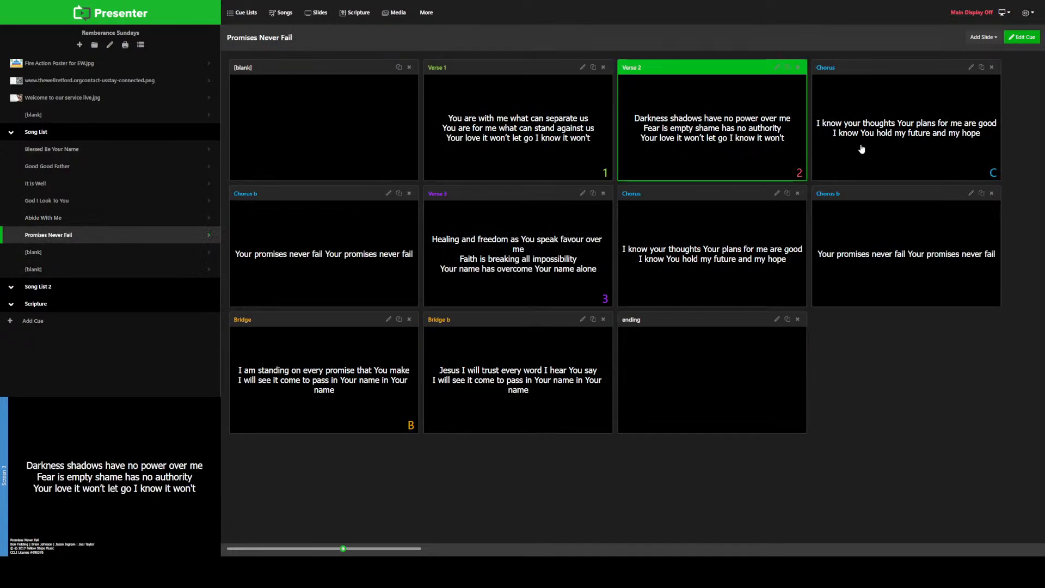
pyautogui.click(902, 147)
pyautogui.click(414, 253)
pyautogui.click(546, 260)
pyautogui.click(696, 256)
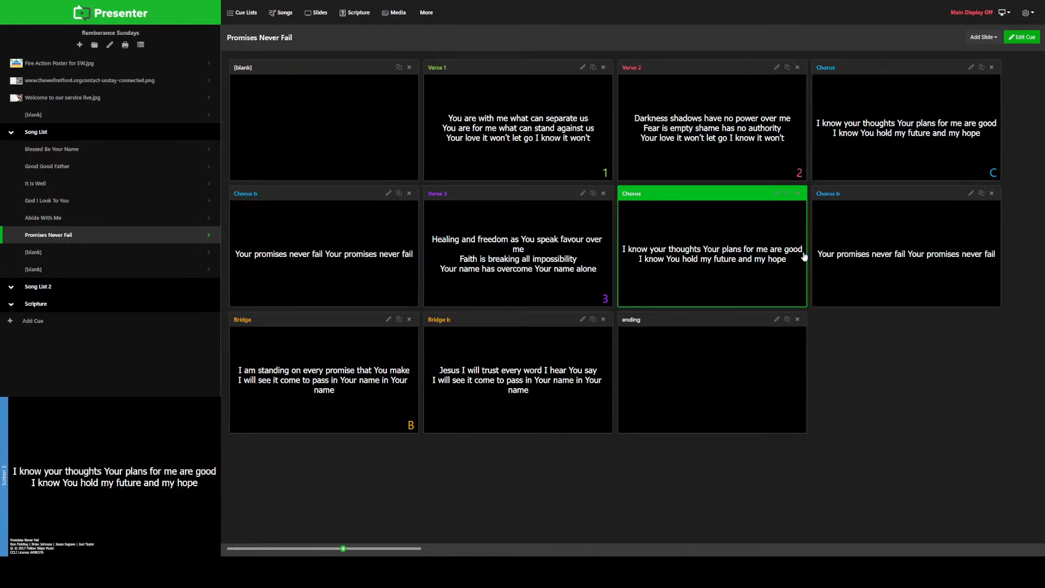
pyautogui.click(879, 260)
pyautogui.click(335, 398)
pyautogui.click(550, 396)
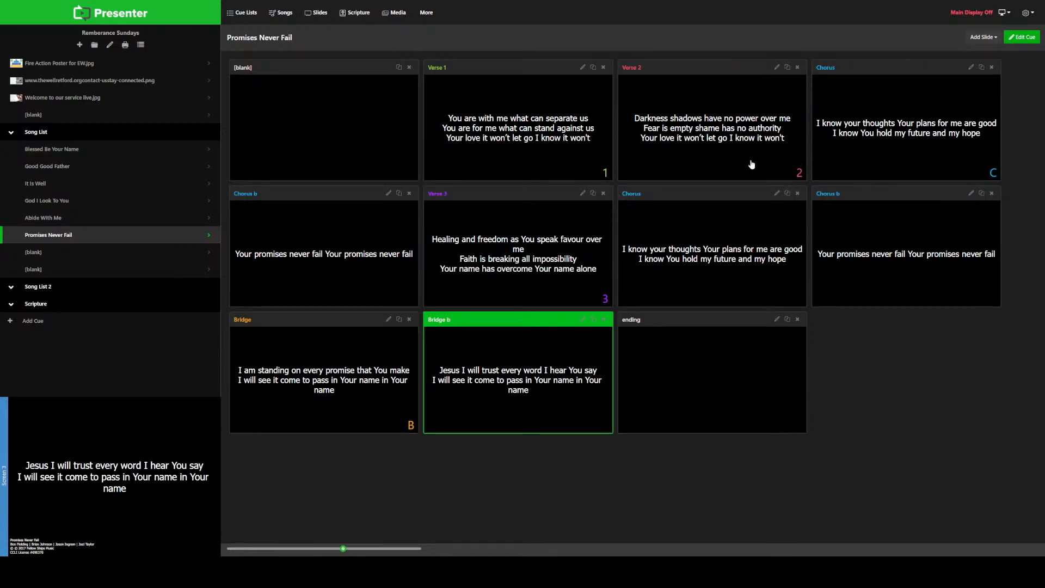
# Step: Split Verse 3 of Promises Never Fail before "Faith is breaking all impossibility" and place Verse 3b right after Verse 3 in the saved custom order
pyautogui.click(583, 194)
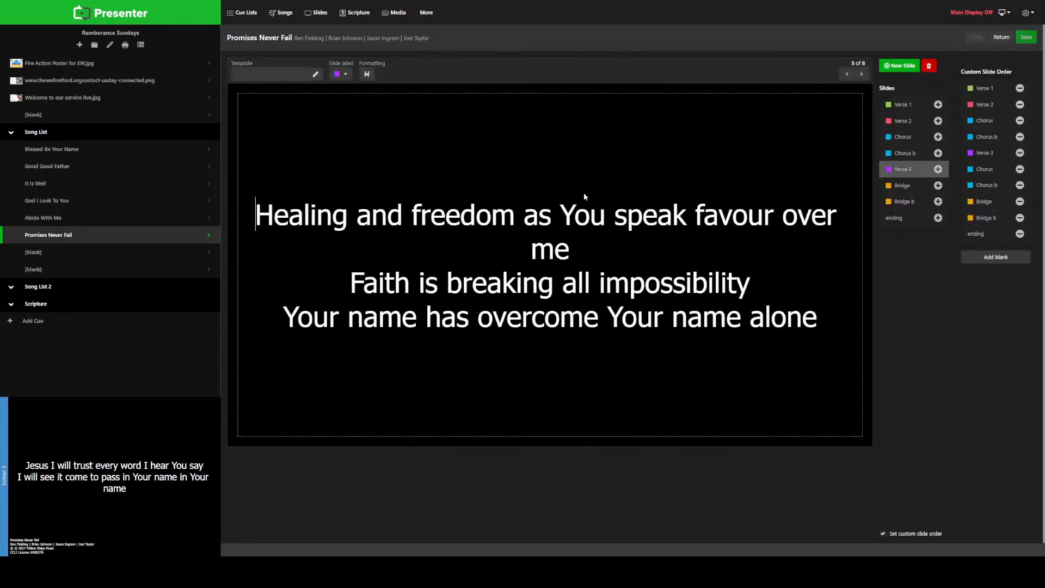
pyautogui.click(586, 250)
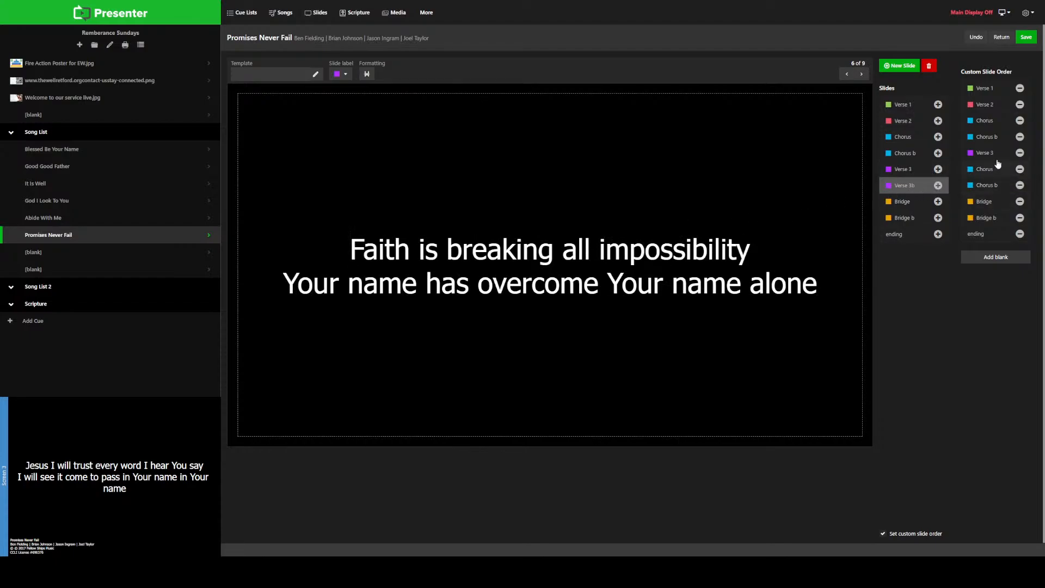
pyautogui.click(938, 185)
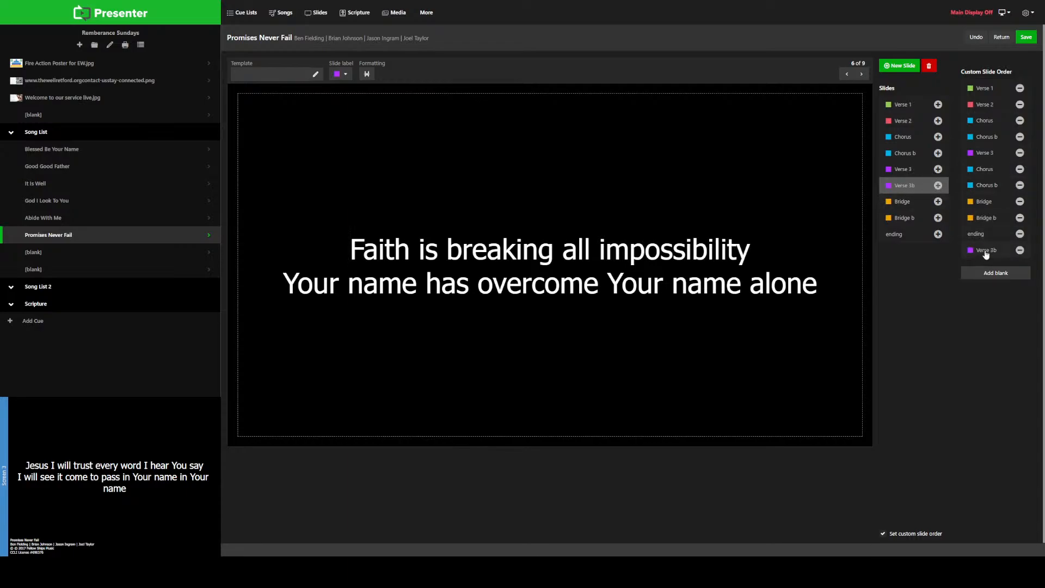
pyautogui.moveTo(985, 256); pyautogui.dragTo(1003, 173)
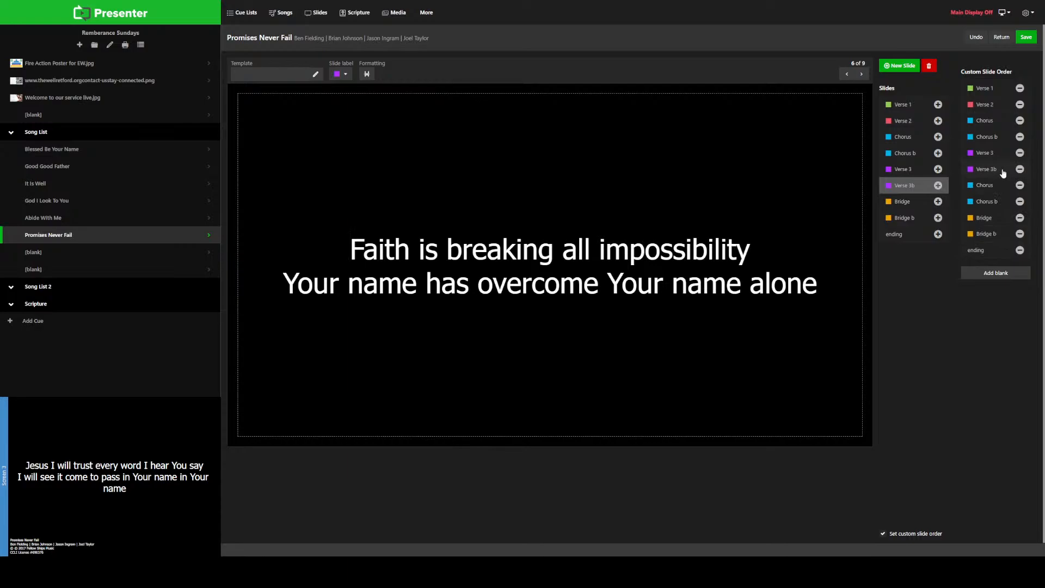
pyautogui.click(1026, 37)
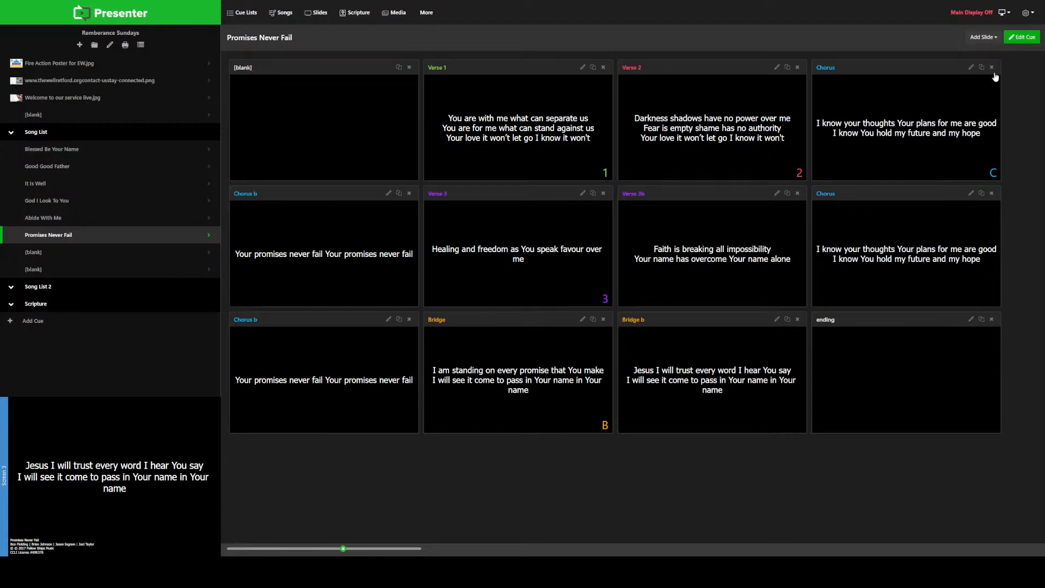
# Step: Set the blank cue directly below Promises Never Fail to lyrics, using the song I Speak Jesus
pyautogui.click(207, 256)
pyautogui.click(343, 206)
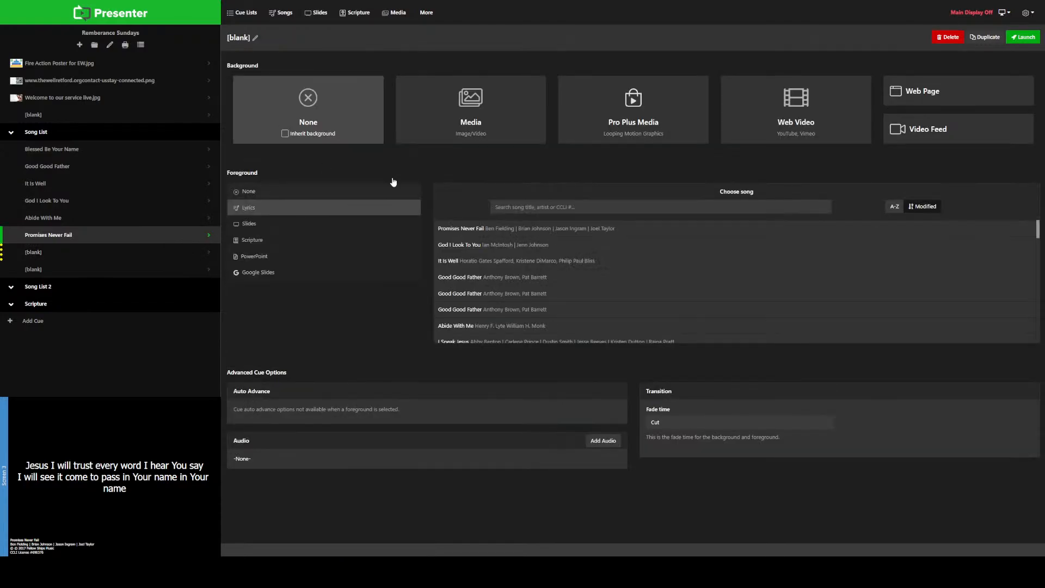
pyautogui.write('in cr')
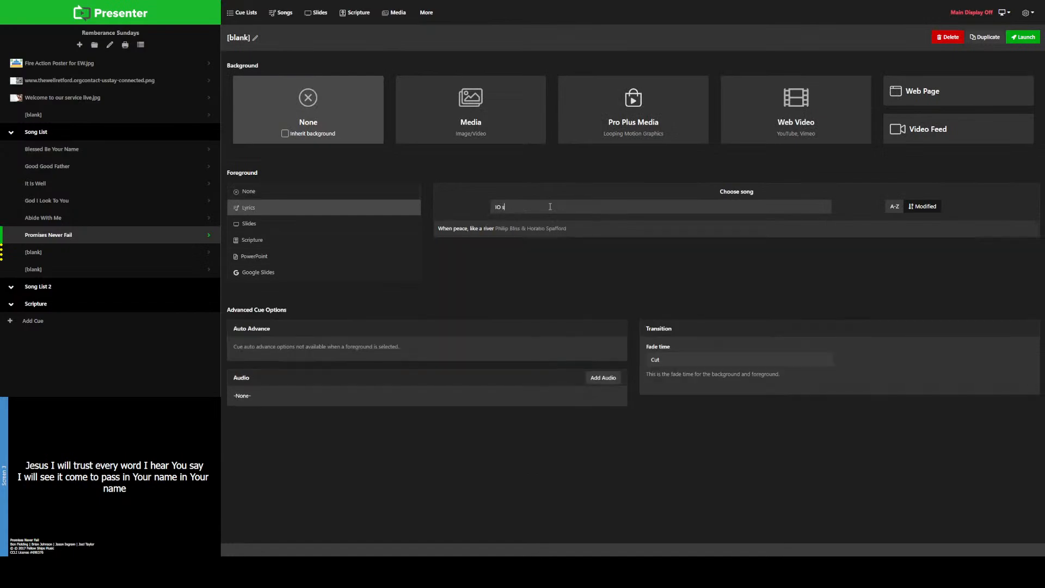
pyautogui.press('BackSpace')
pyautogui.press('BackSpace')
pyautogui.press('BackSpace')
pyautogui.press('BackSpace')
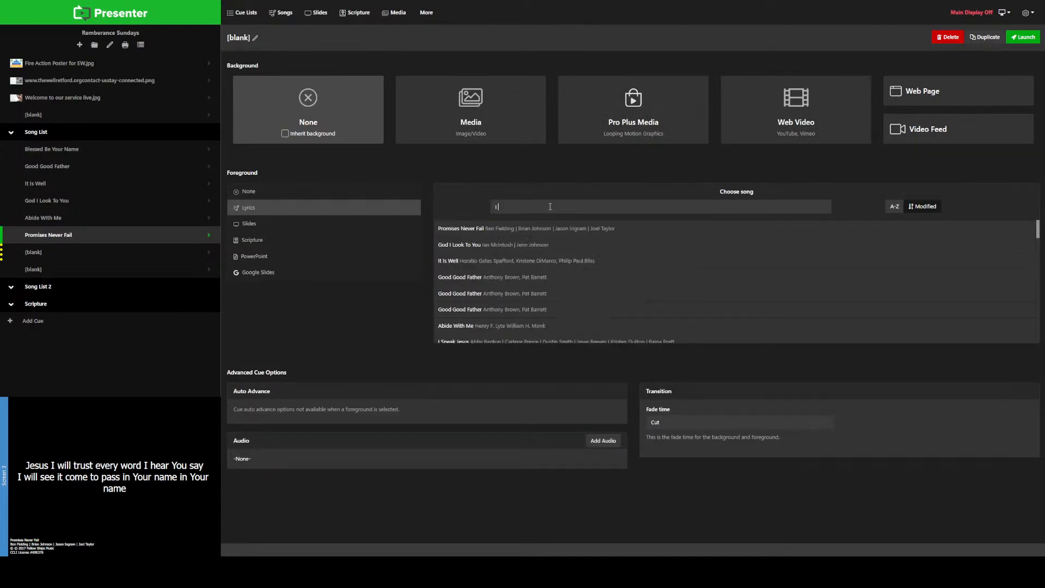
pyautogui.write('speak jesus')
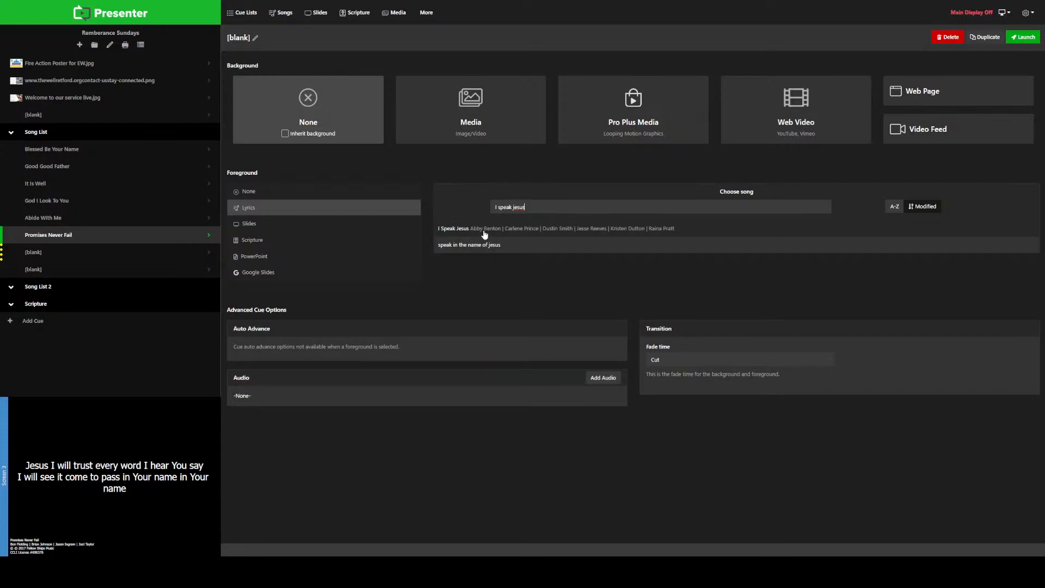
pyautogui.click(485, 231)
# Step: Open I Speak Jesus for editing and read through its slides from Verse 1 to Verse 3b
pyautogui.click(748, 218)
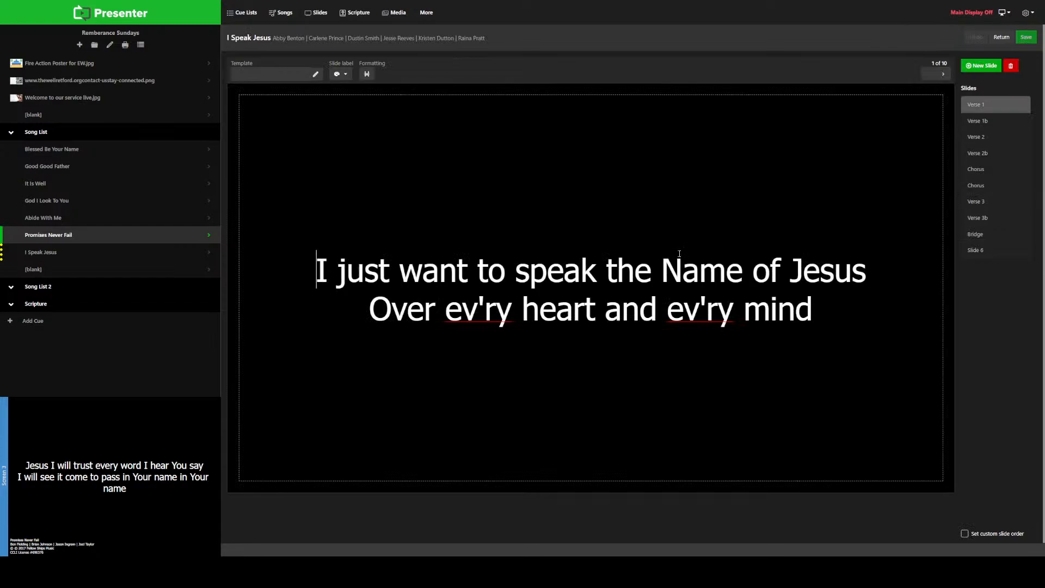
pyautogui.click(974, 122)
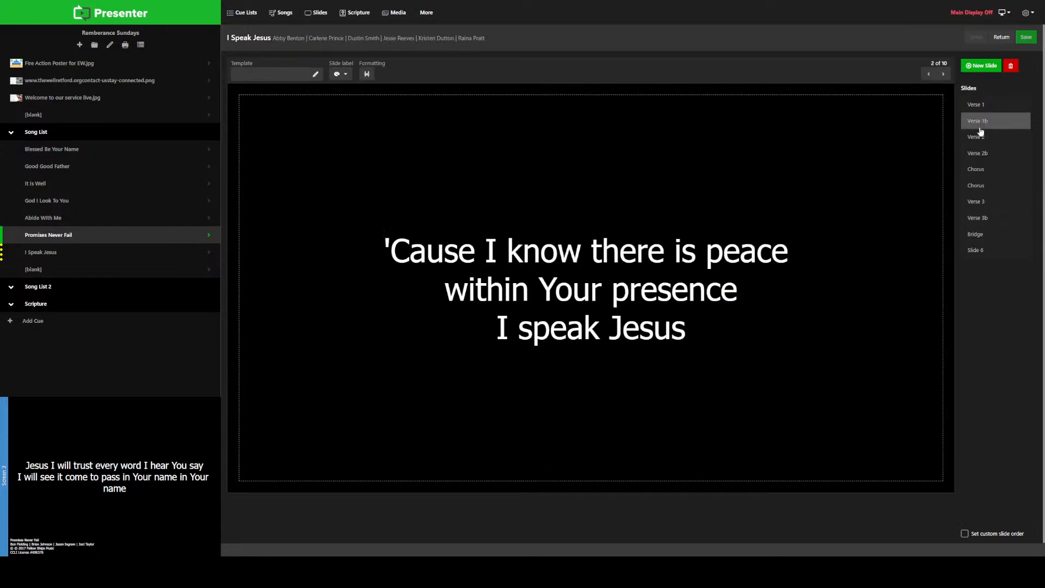
pyautogui.click(976, 139)
pyautogui.click(977, 154)
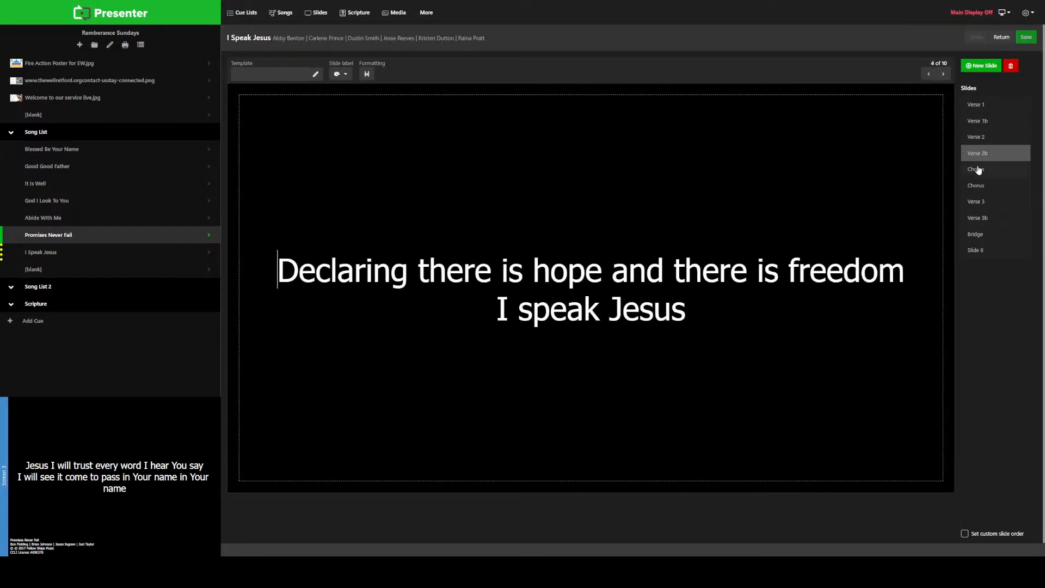
pyautogui.click(978, 170)
pyautogui.click(978, 189)
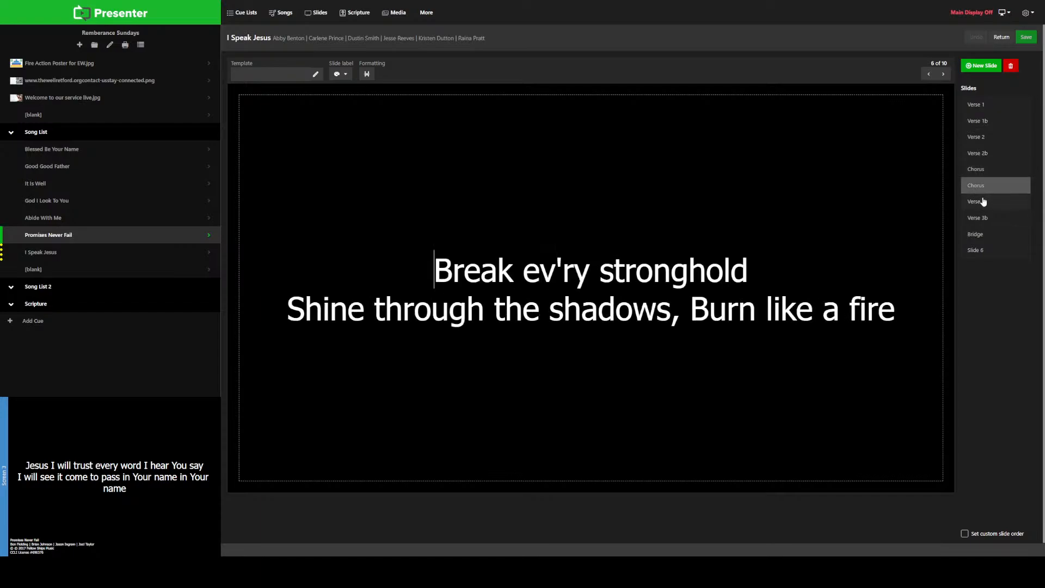
pyautogui.click(983, 202)
pyautogui.click(982, 218)
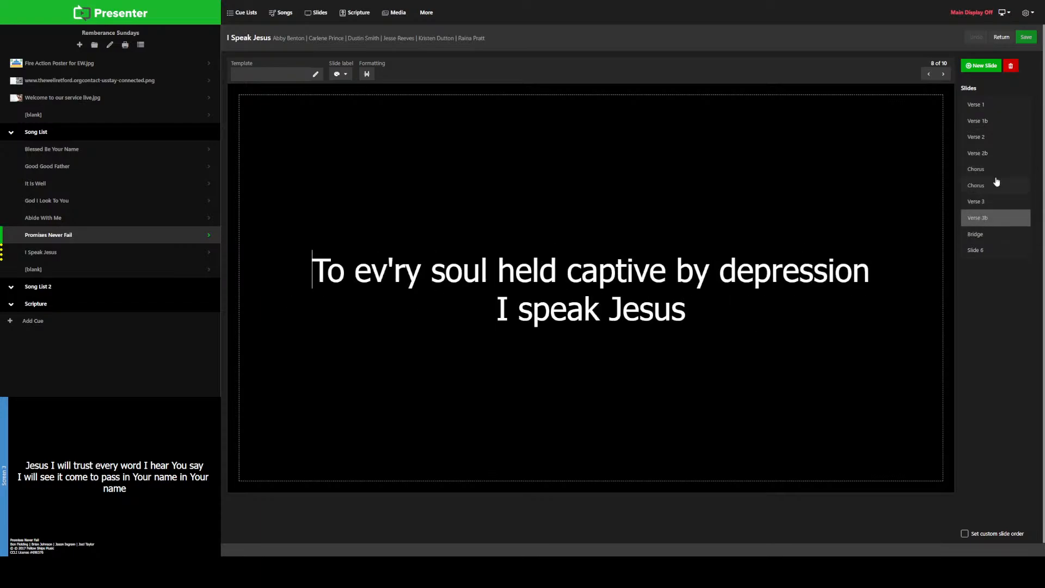
# Step: Apply the Verse 1 label to the Verse 1 slide and the Verse 2 label to the Verse 2 slide
pyautogui.click(978, 104)
pyautogui.click(340, 74)
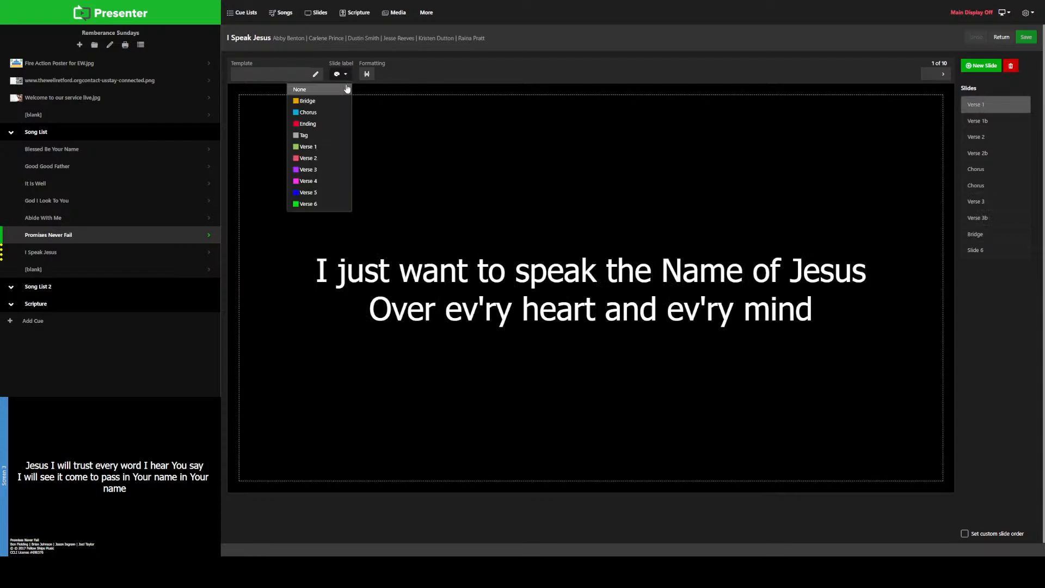
pyautogui.click(328, 146)
pyautogui.click(982, 138)
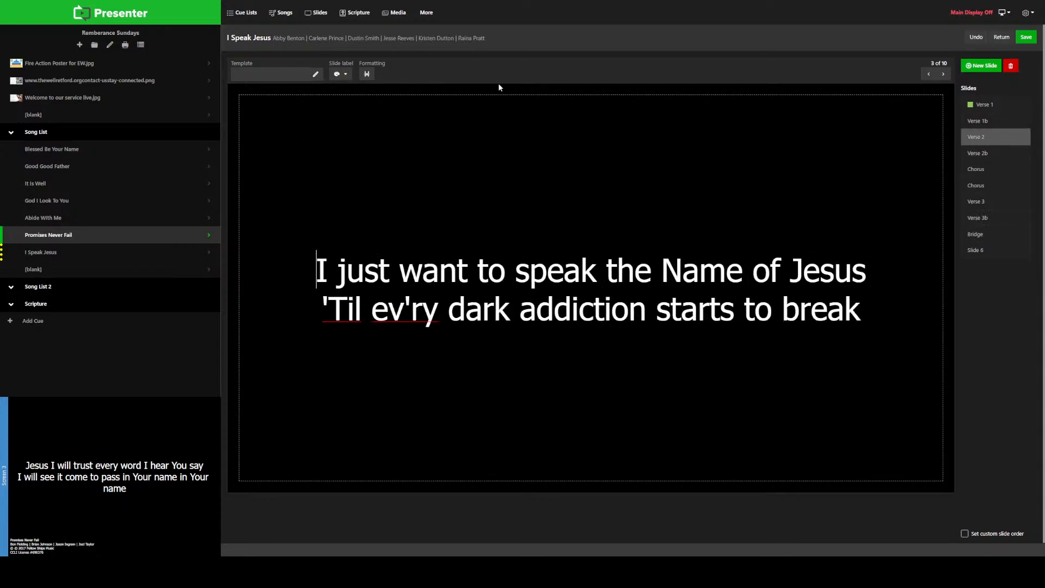
pyautogui.click(340, 74)
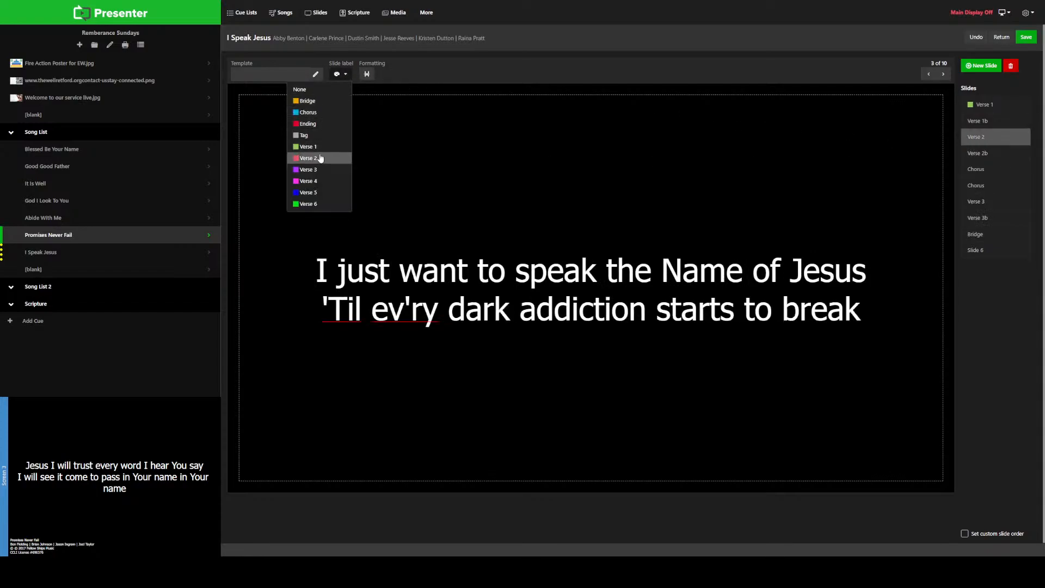
pyautogui.click(331, 157)
# Step: Apply the Chorus label to both Chorus slides of I Speak Jesus
pyautogui.click(987, 171)
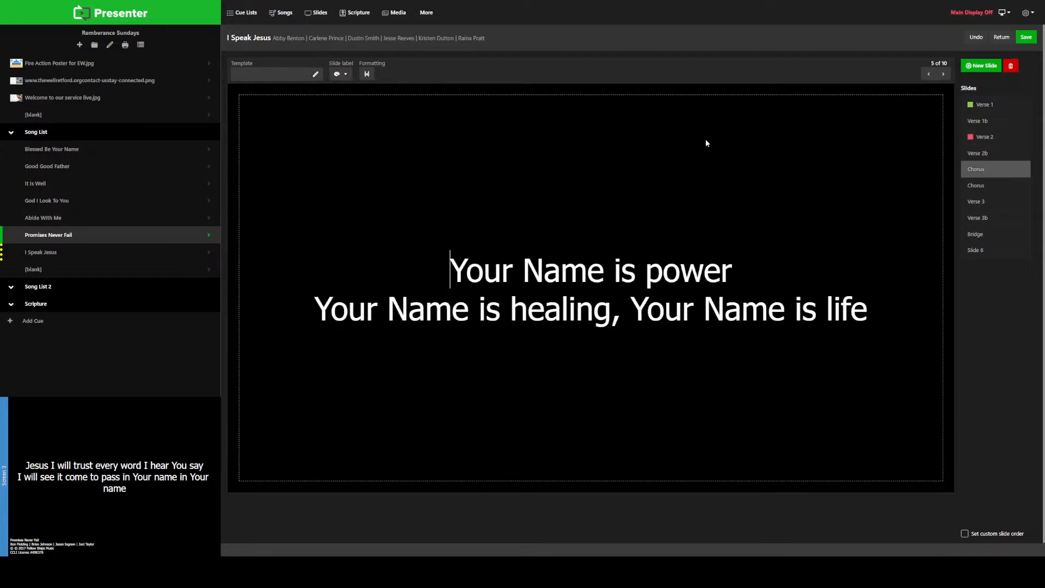
pyautogui.click(345, 75)
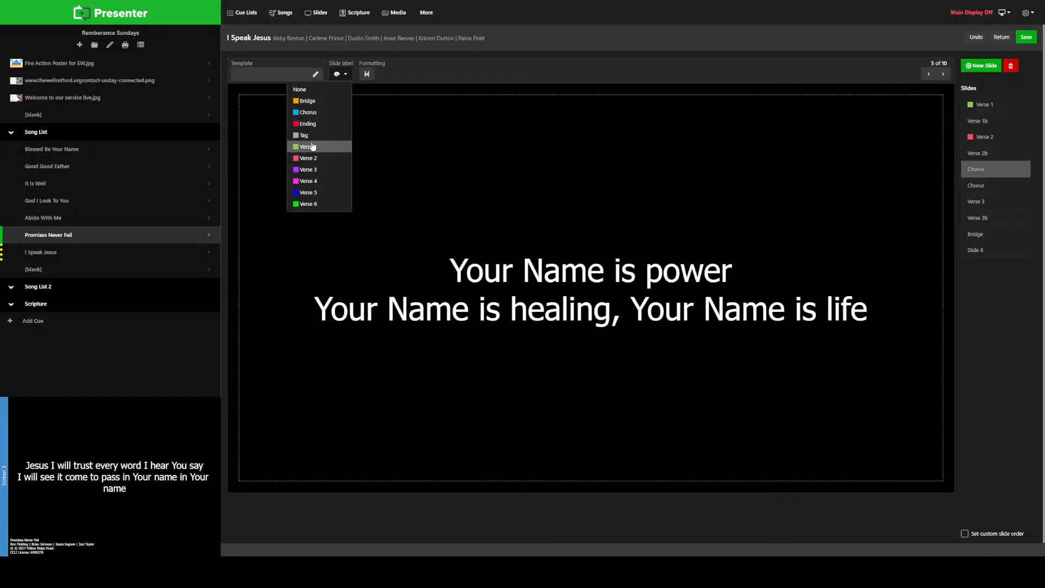
pyautogui.click(309, 112)
pyautogui.click(995, 187)
pyautogui.click(340, 74)
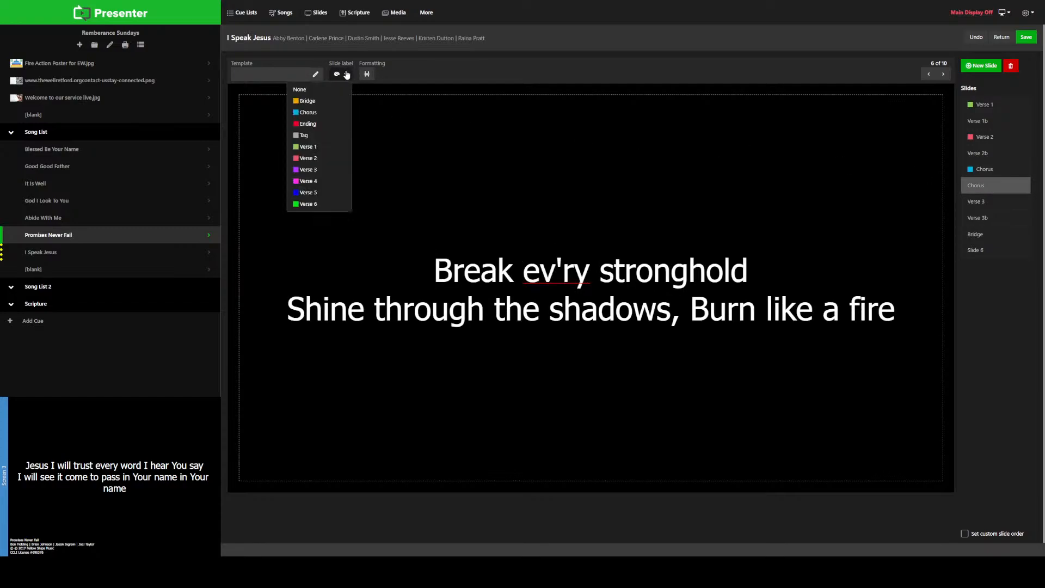
pyautogui.click(308, 112)
# Step: Rename the second Chorus slide, "Break ev'ry stronghold", as "Chorus b"
pyautogui.rightClick(998, 185)
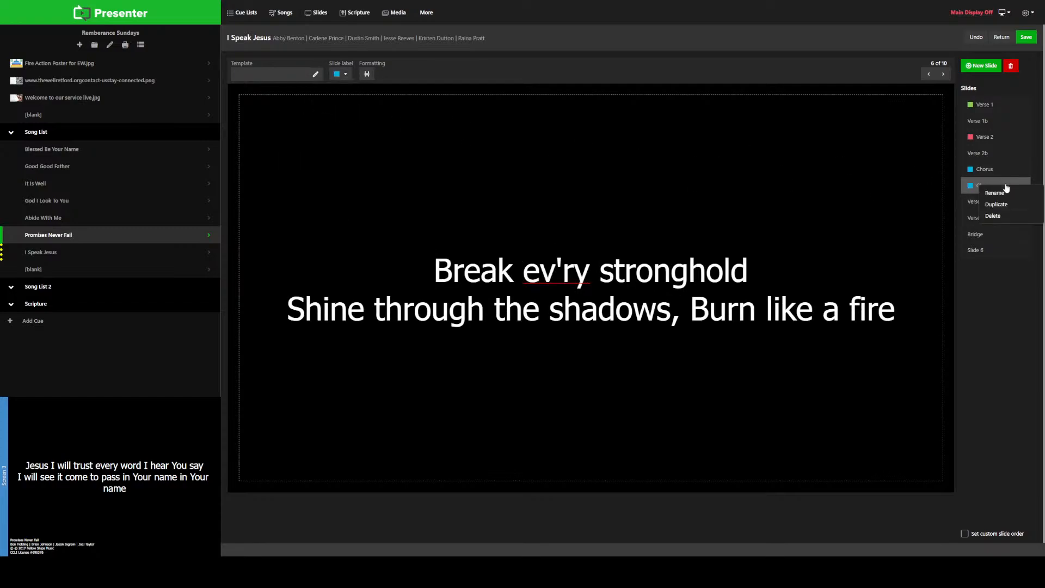
pyautogui.click(1006, 186)
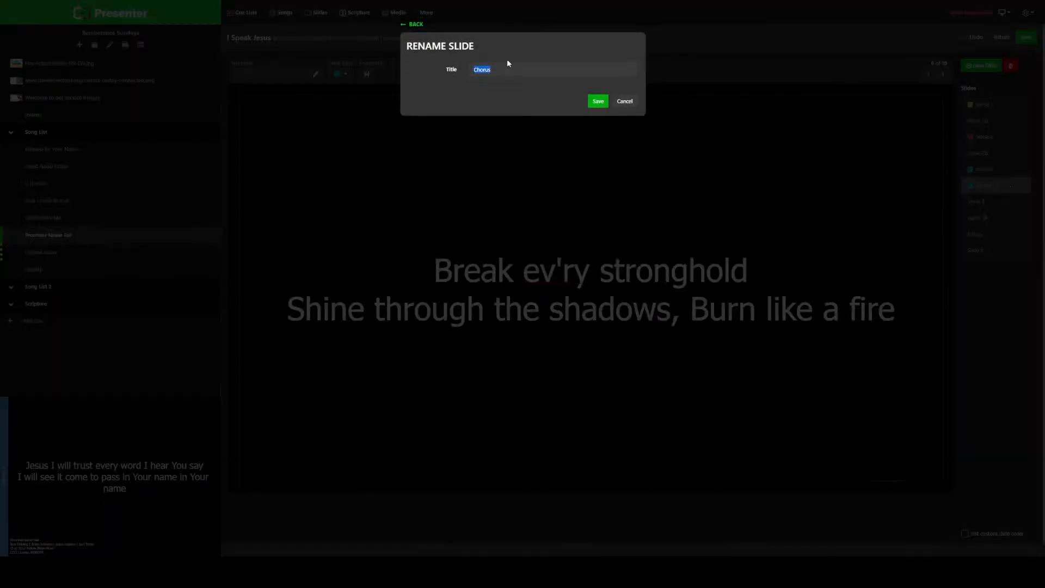
pyautogui.press('BackSpace')
pyautogui.click(597, 101)
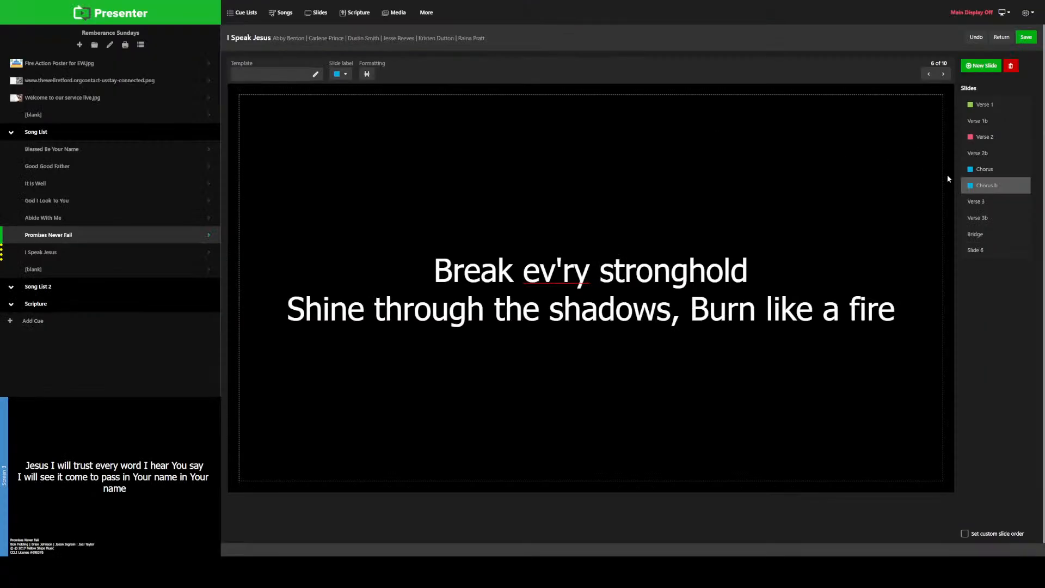
# Step: Apply the Verse 3 label to the Verse 3 slide and the Bridge label to the Bridge slide
pyautogui.click(980, 204)
pyautogui.click(341, 74)
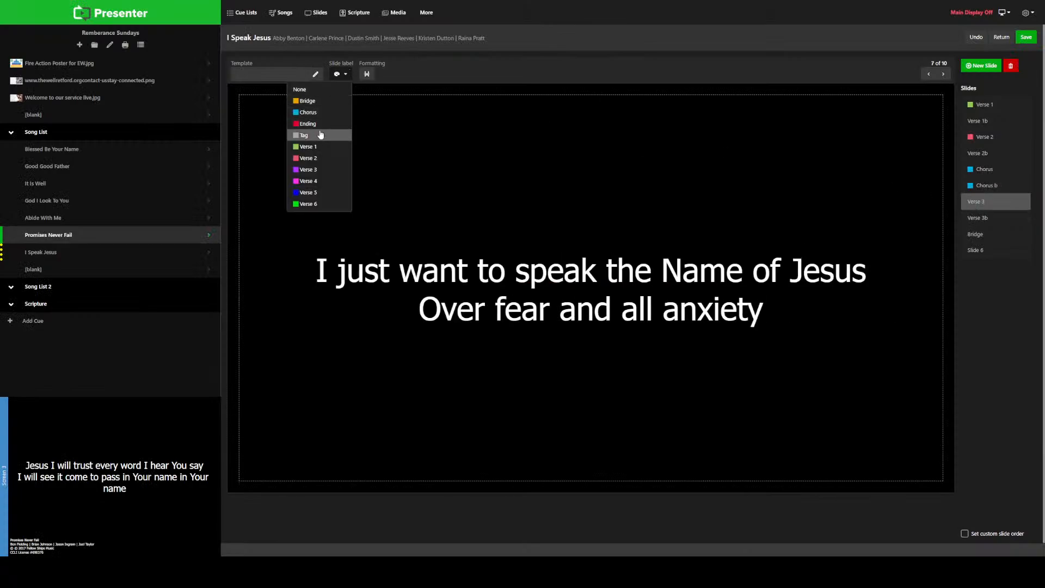
pyautogui.click(320, 170)
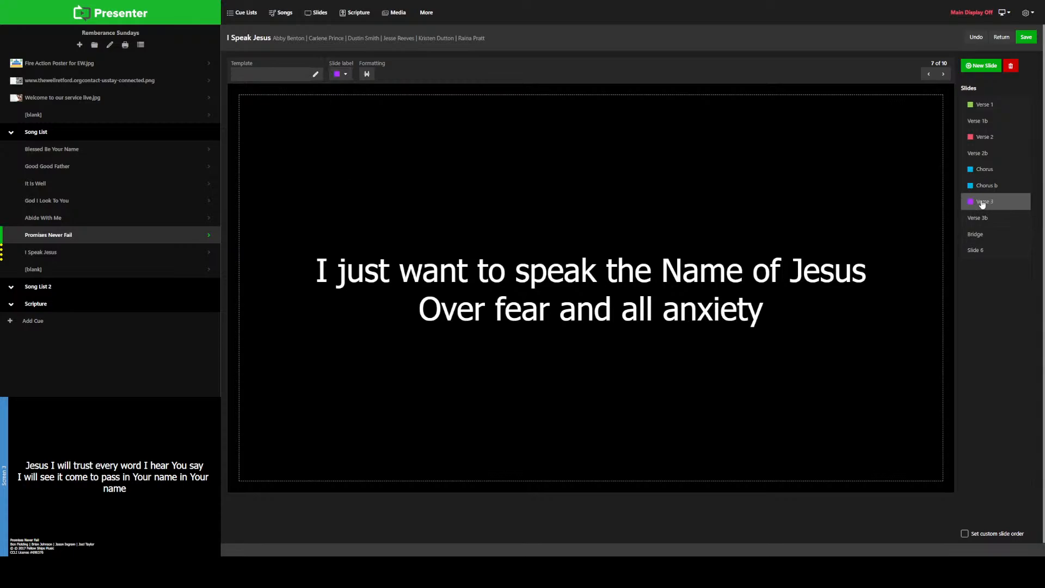
pyautogui.click(995, 240)
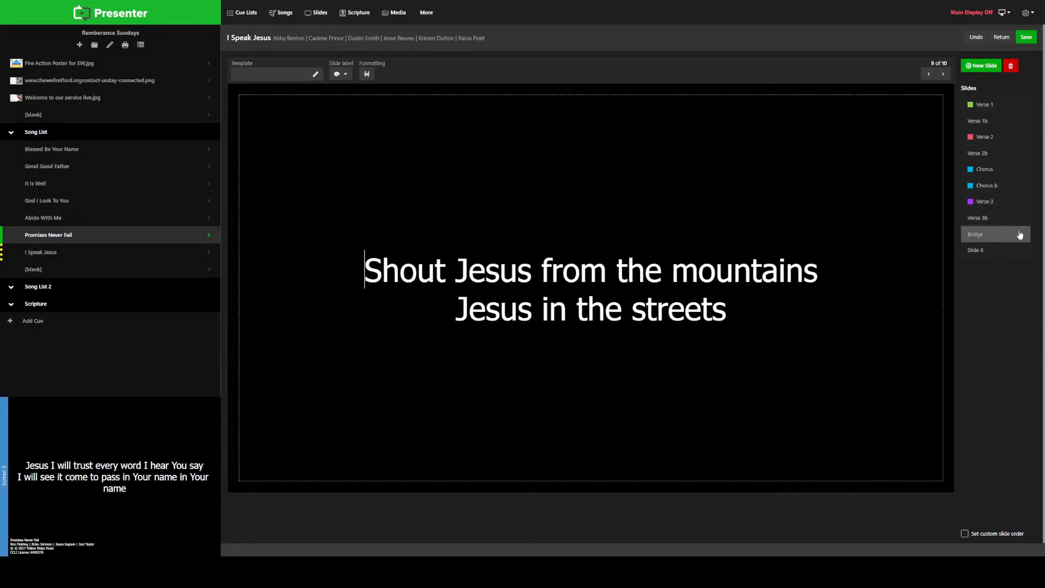
pyautogui.click(344, 74)
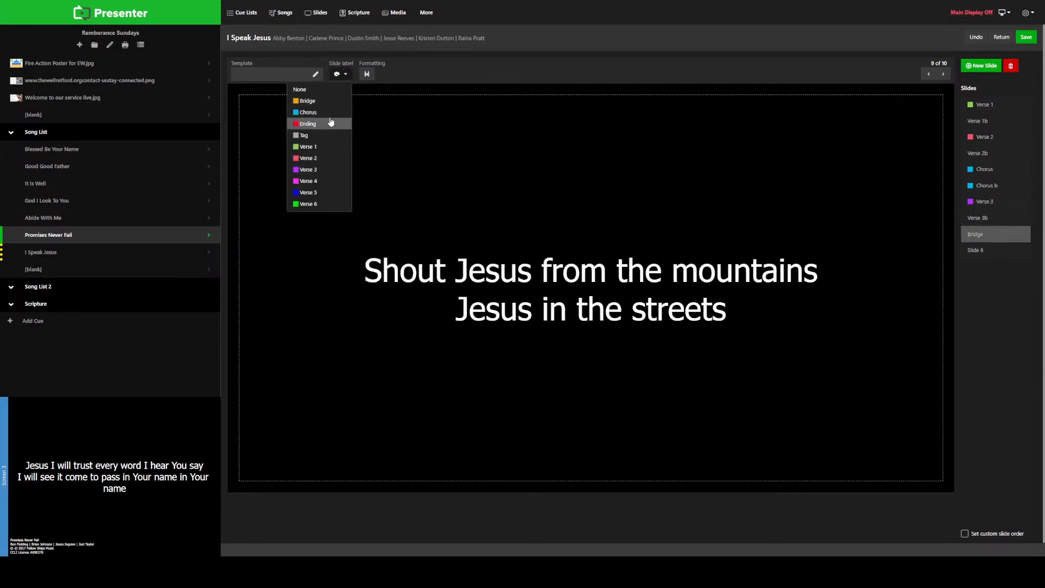
pyautogui.click(319, 102)
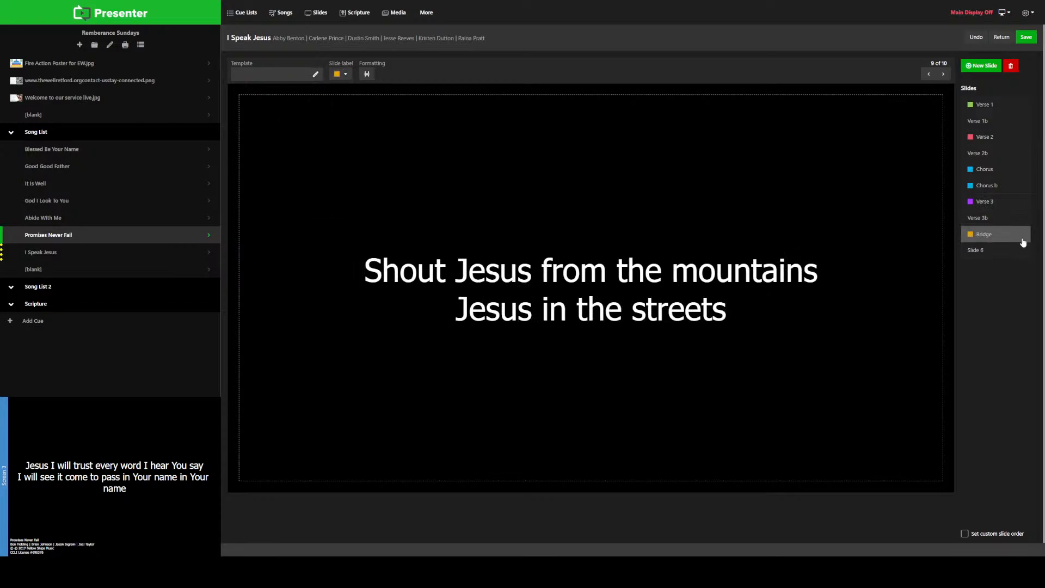
# Step: Apply the Bridge label to the last slide, "Jesus in the darkness", and rename it as "Bridge b"
pyautogui.click(1016, 251)
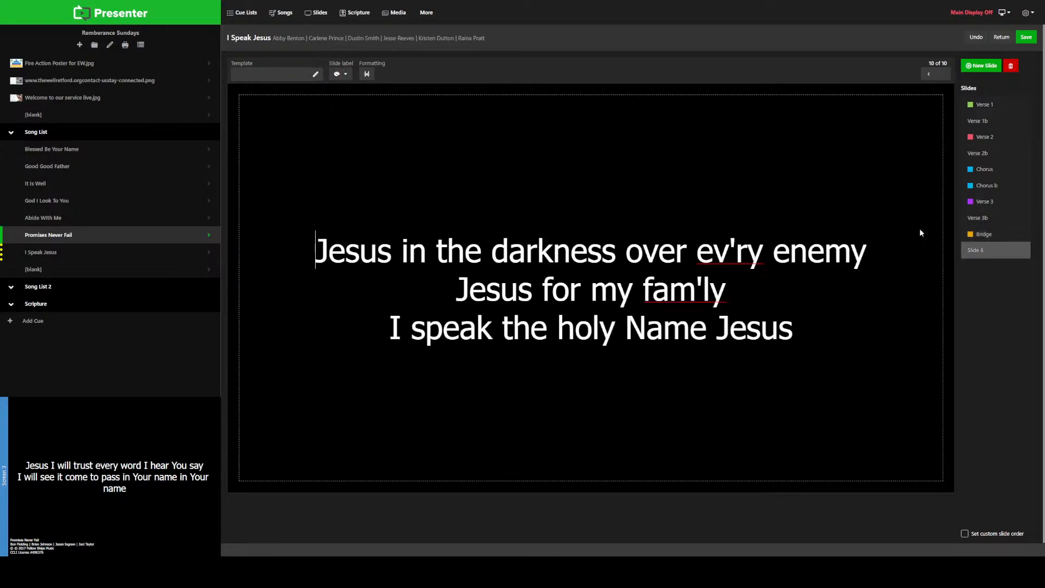
pyautogui.click(341, 74)
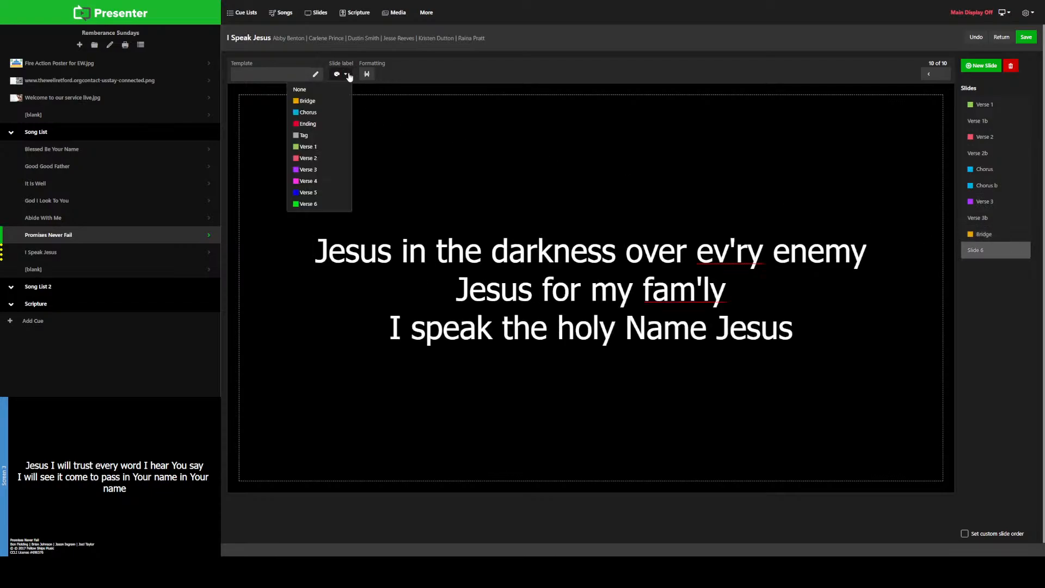
pyautogui.click(313, 104)
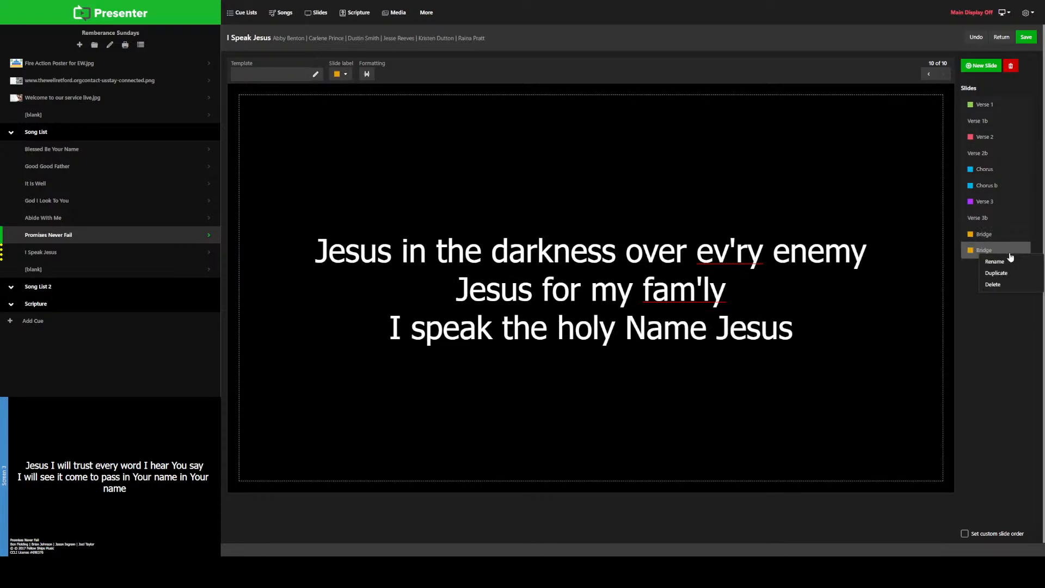
pyautogui.rightClick(1017, 259)
pyautogui.click(1008, 262)
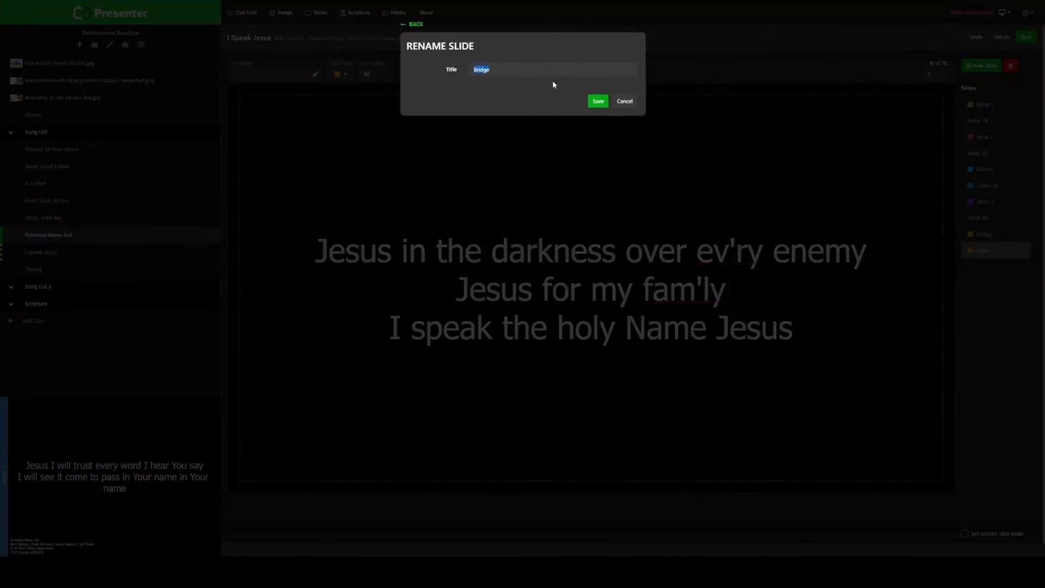
pyautogui.press('Right')
pyautogui.write('b')
pyautogui.click(594, 102)
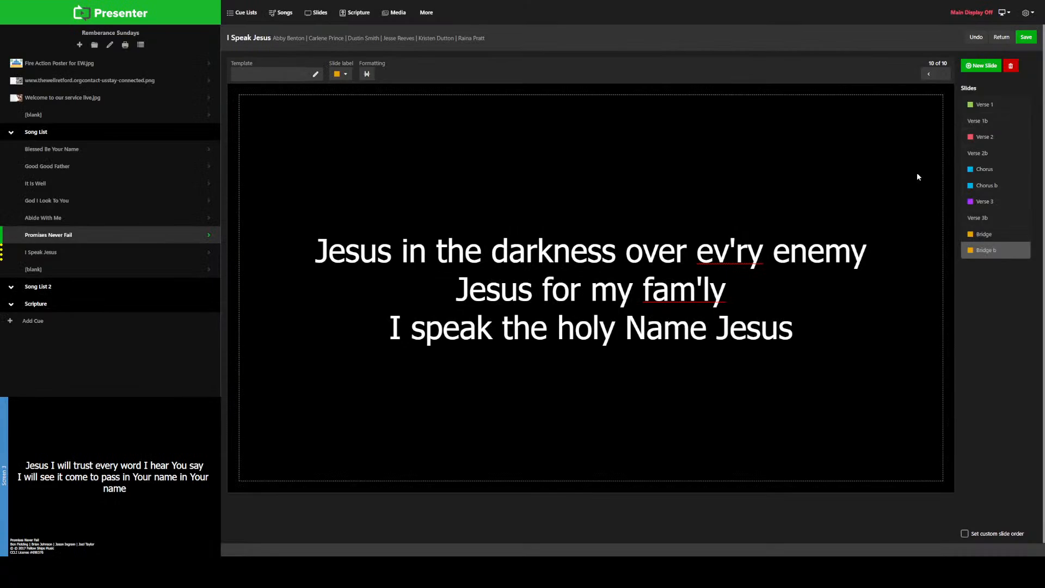
# Step: Retype the word "presence" in the second line of the Verse 1b slide
pyautogui.click(987, 120)
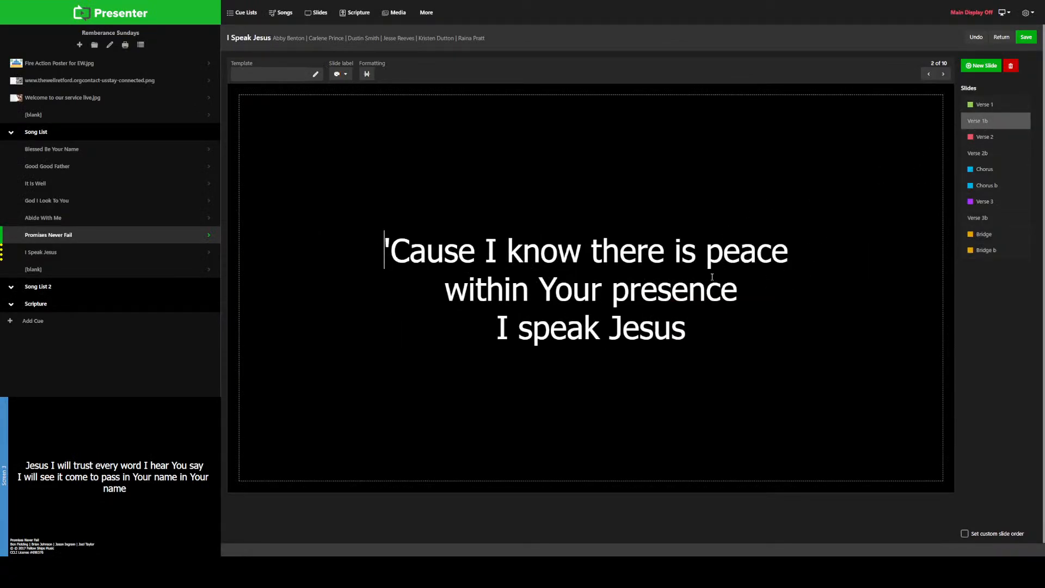
pyautogui.click(687, 290)
pyautogui.press('BackSpace')
pyautogui.write('a')
pyautogui.click(739, 289)
pyautogui.click(694, 295)
pyautogui.doubleClick(666, 299)
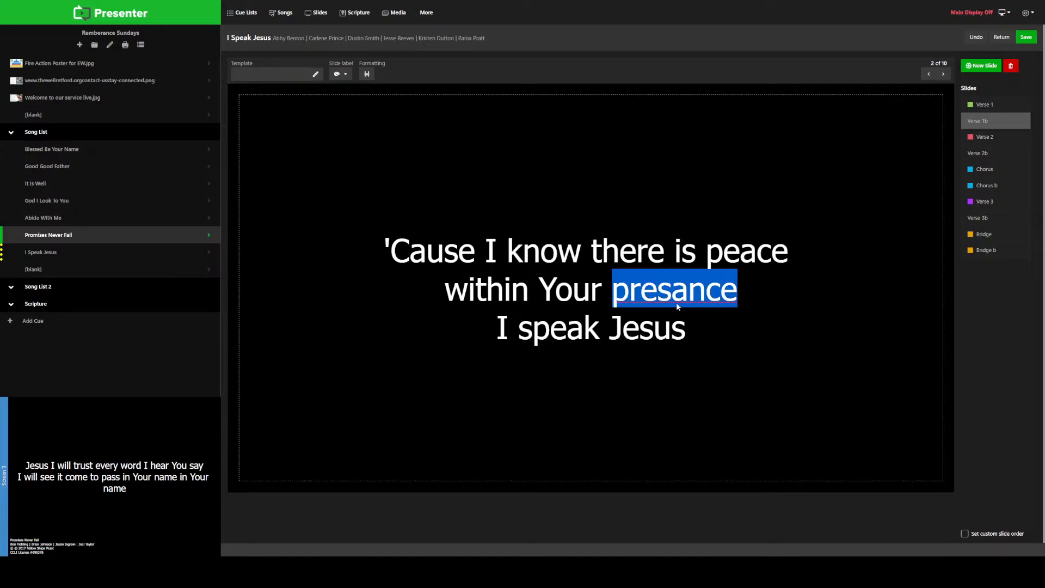
pyautogui.write('presence')
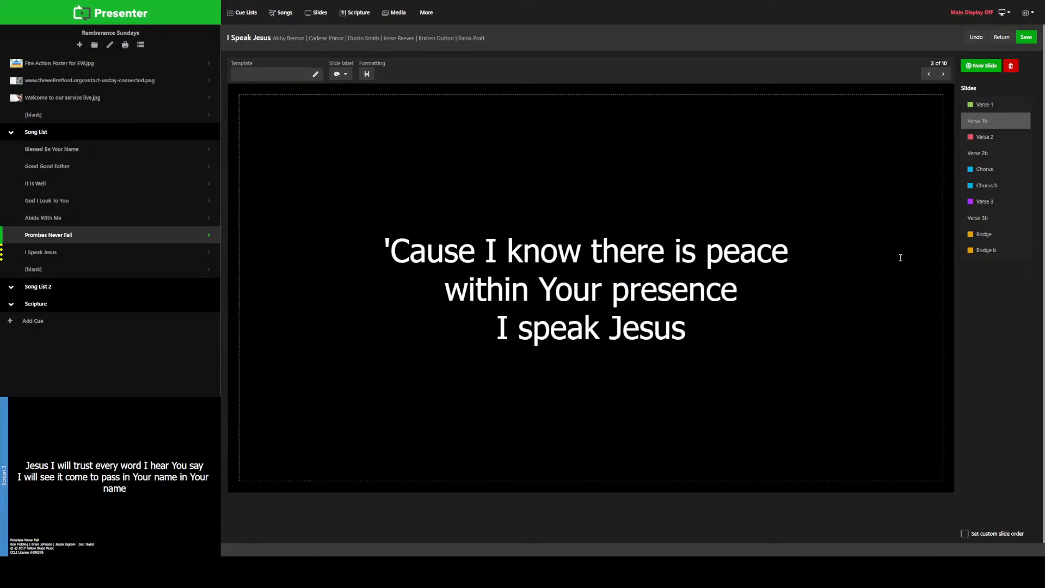
# Step: Check the slides from Verse 2 to Chorus b, then leave I Speak Jesus for the blank cue and save the changes
pyautogui.click(987, 137)
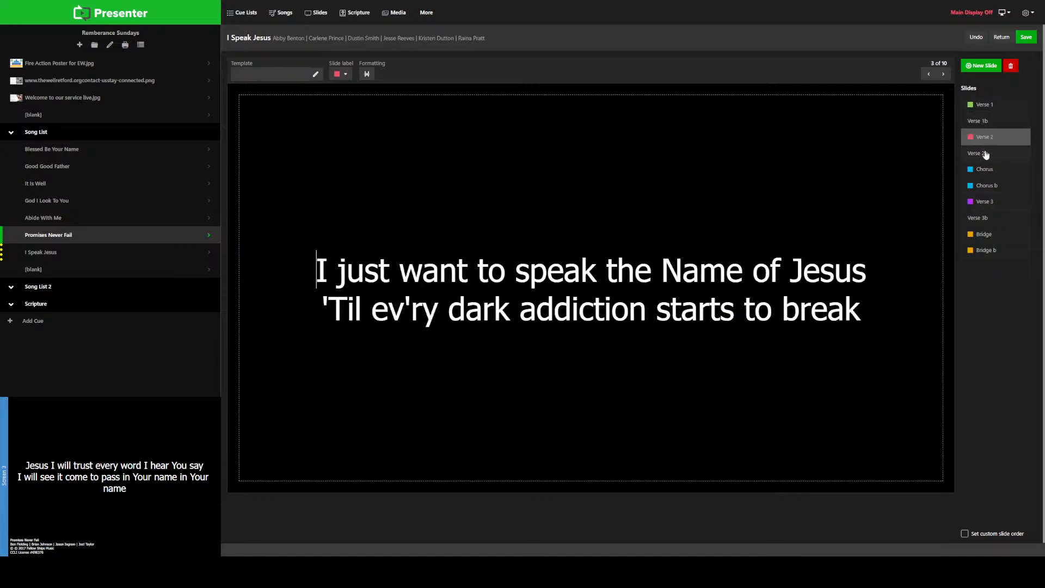
pyautogui.click(987, 154)
pyautogui.click(980, 171)
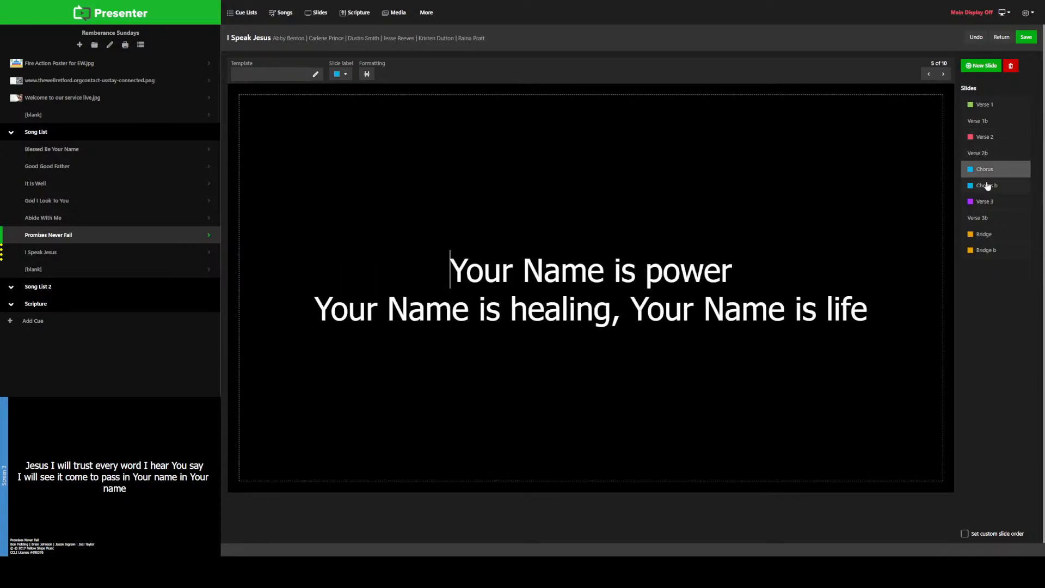
pyautogui.click(987, 186)
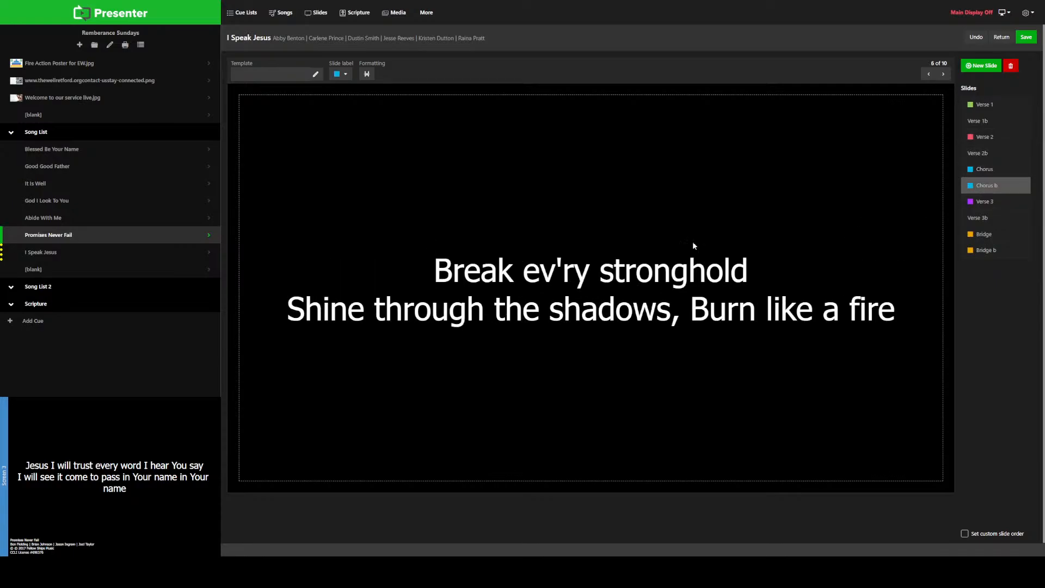
pyautogui.click(37, 269)
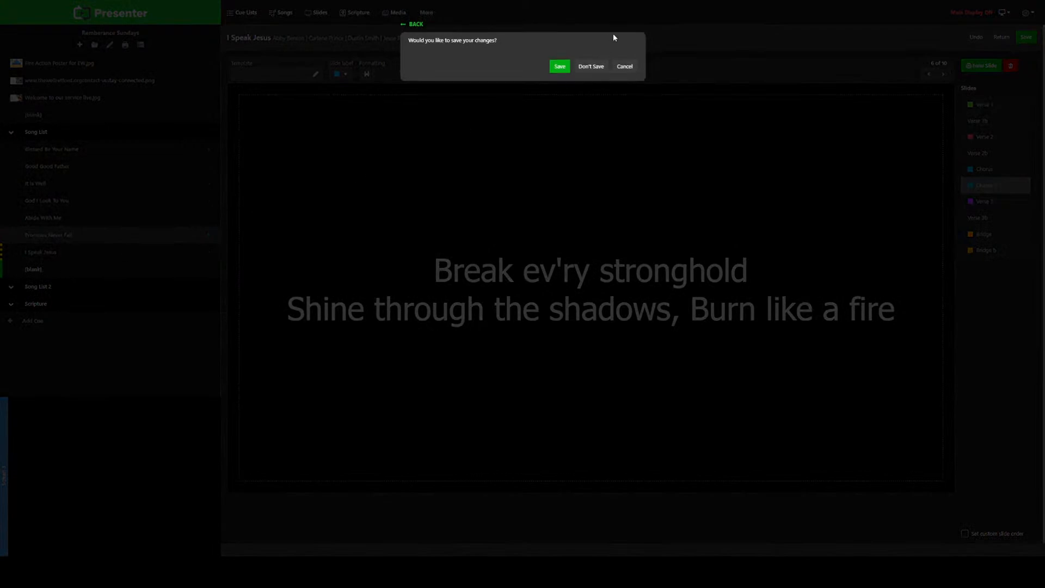
pyautogui.click(560, 66)
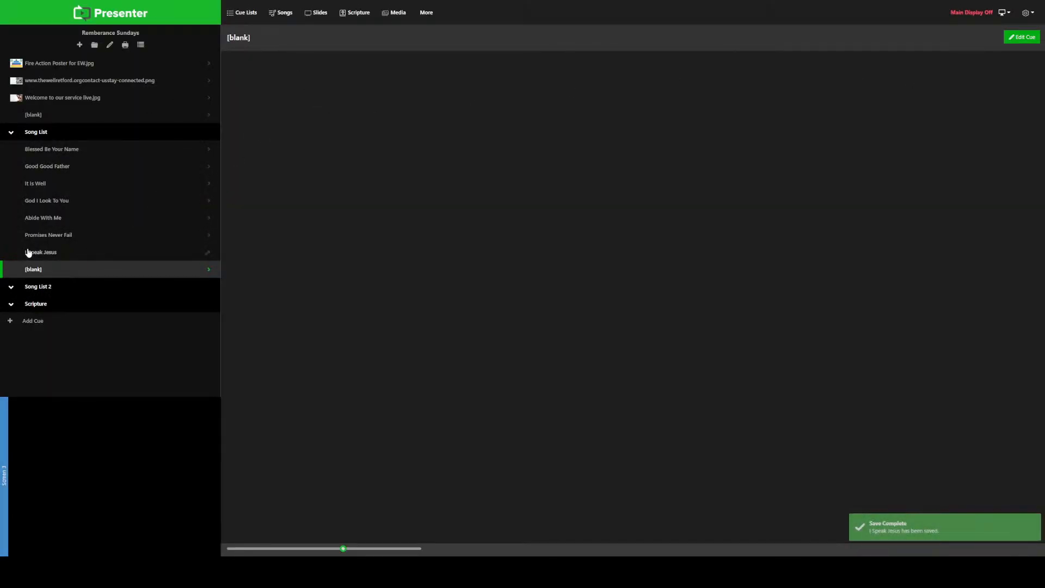
# Step: Assign the lyrics of "The Blessing" to the blank cue after I Speak Jesus and open the song for slide editing
pyautogui.click(205, 271)
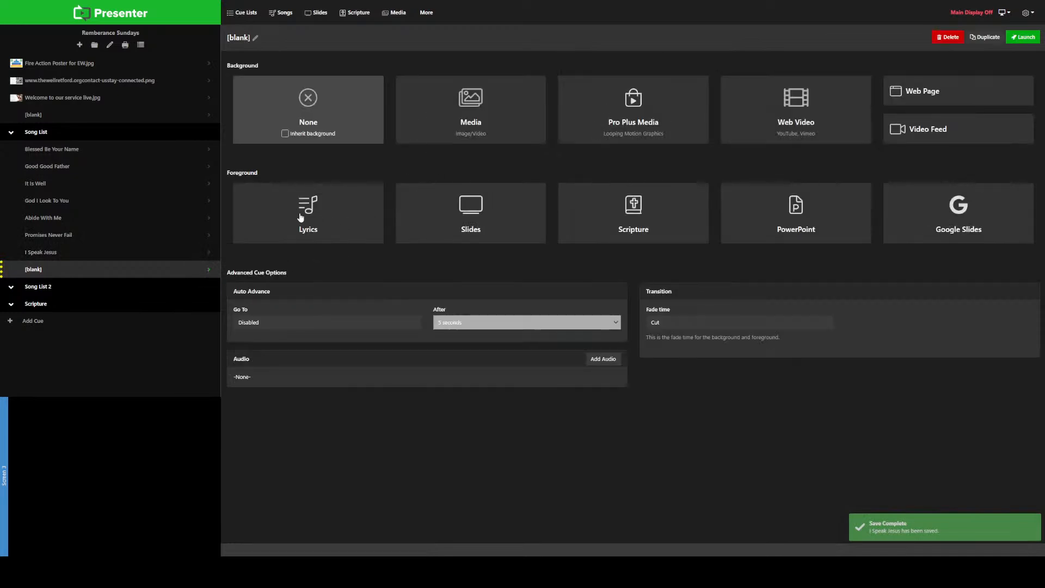
pyautogui.click(450, 209)
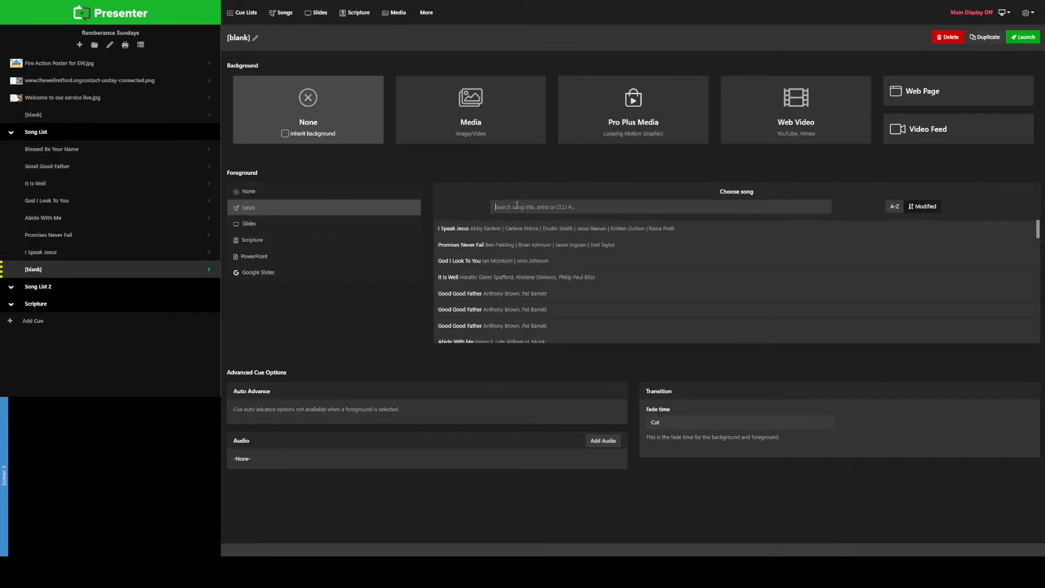
pyautogui.write('the blessings')
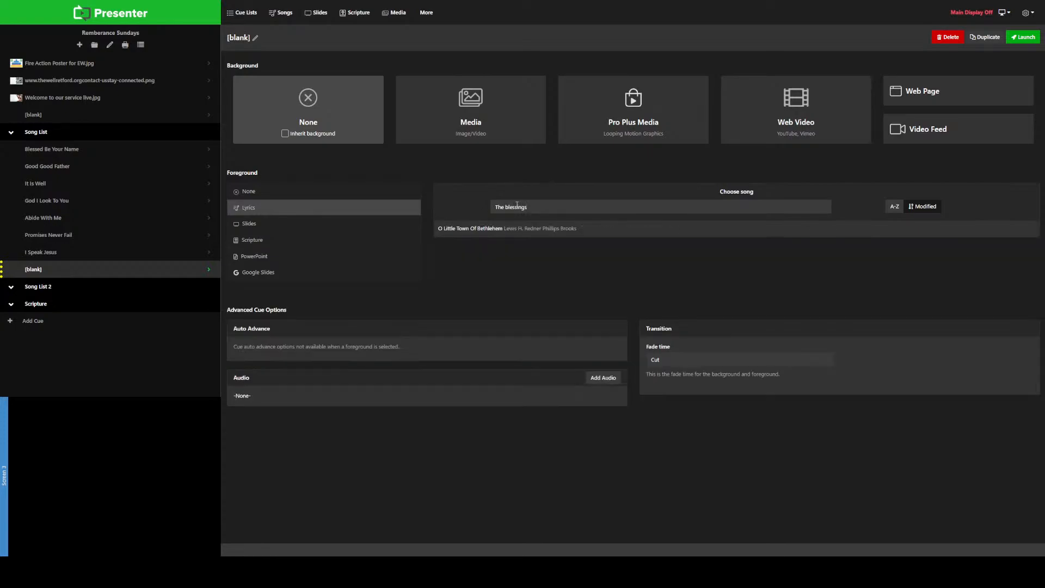
pyautogui.press('BackSpace')
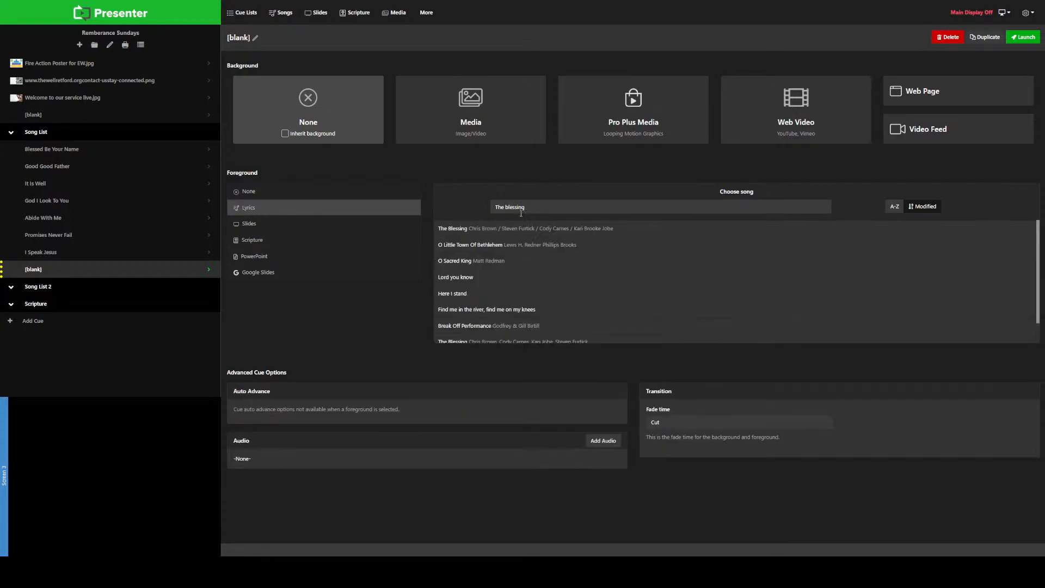
pyautogui.click(531, 227)
pyautogui.click(773, 219)
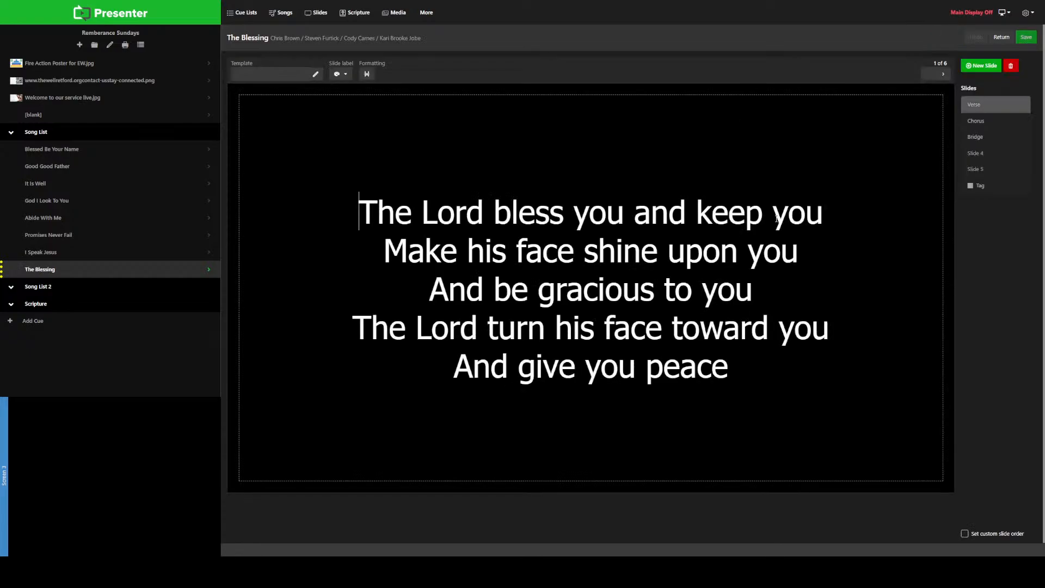
# Step: Apply the Verse 1 label to the Verse slide and split it before "The Lord turn his face toward you"
pyautogui.click(988, 123)
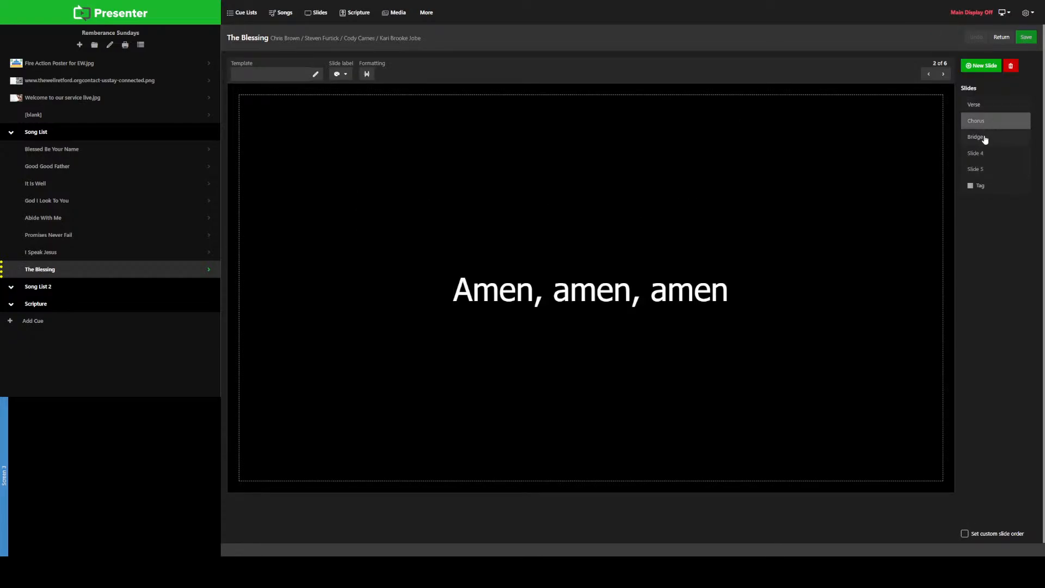
pyautogui.click(984, 138)
pyautogui.click(988, 156)
pyautogui.click(987, 169)
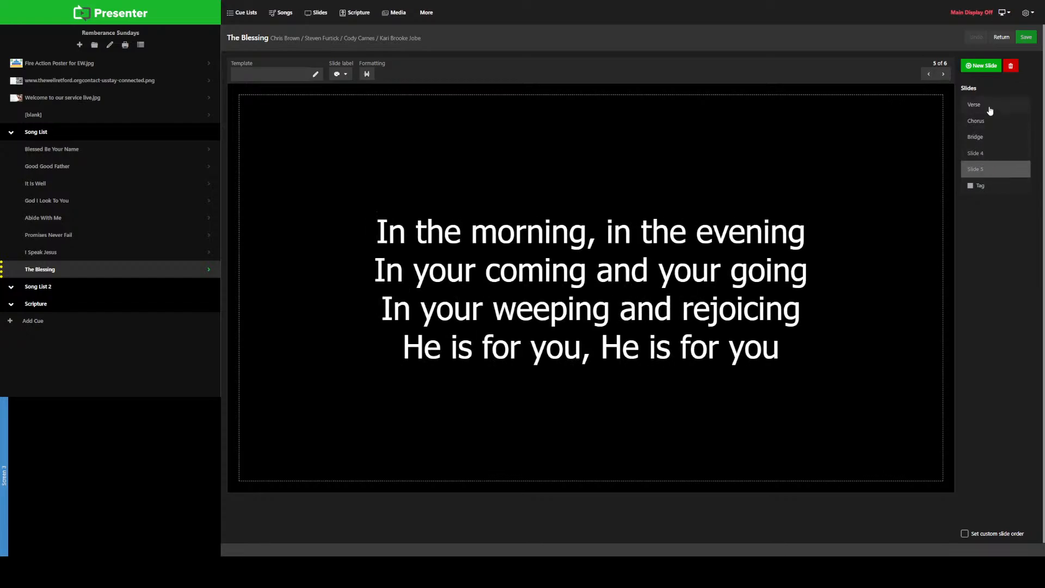
pyautogui.click(989, 108)
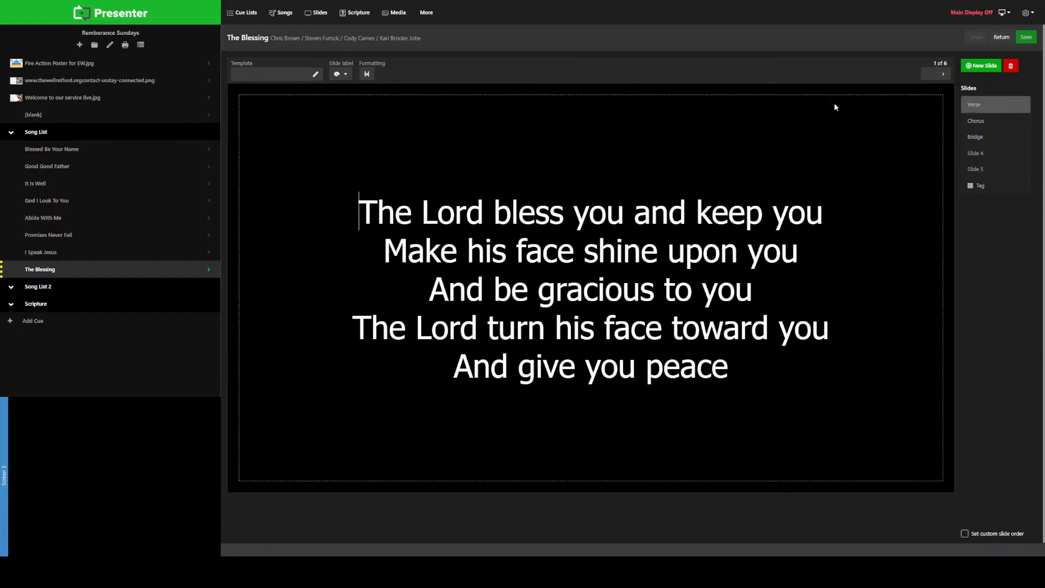
pyautogui.click(346, 75)
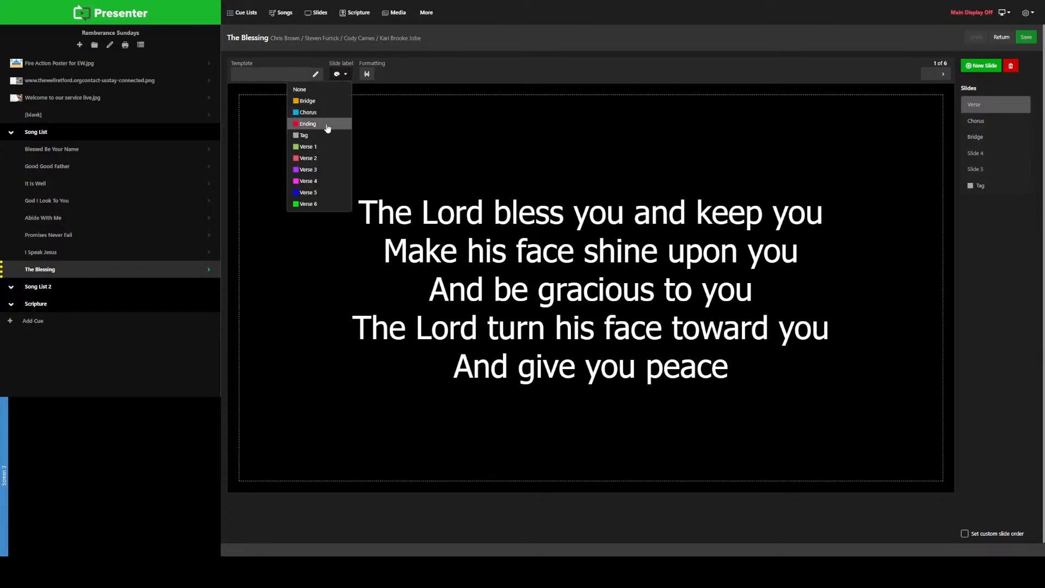
pyautogui.click(308, 147)
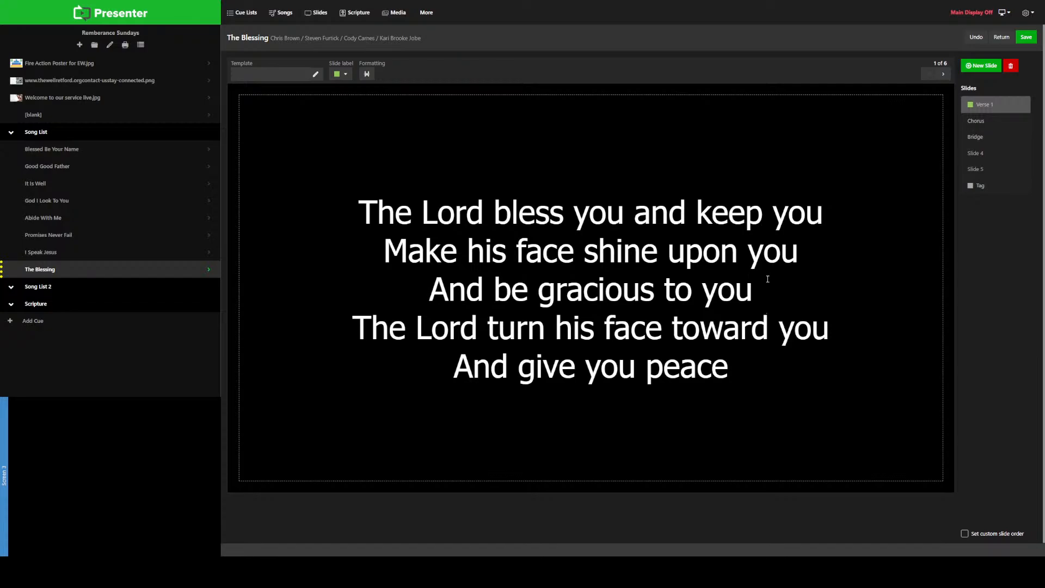
pyautogui.press('Return')
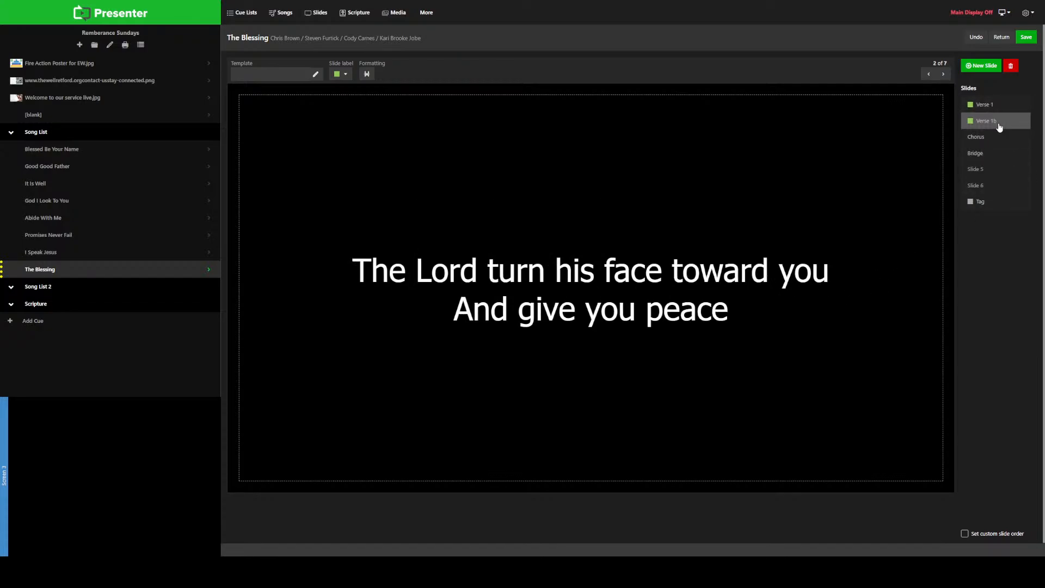
# Step: Review the remaining slides of The Blessing and apply the Bridge label to the "May his favour be upon you" slide
pyautogui.click(983, 138)
pyautogui.click(983, 158)
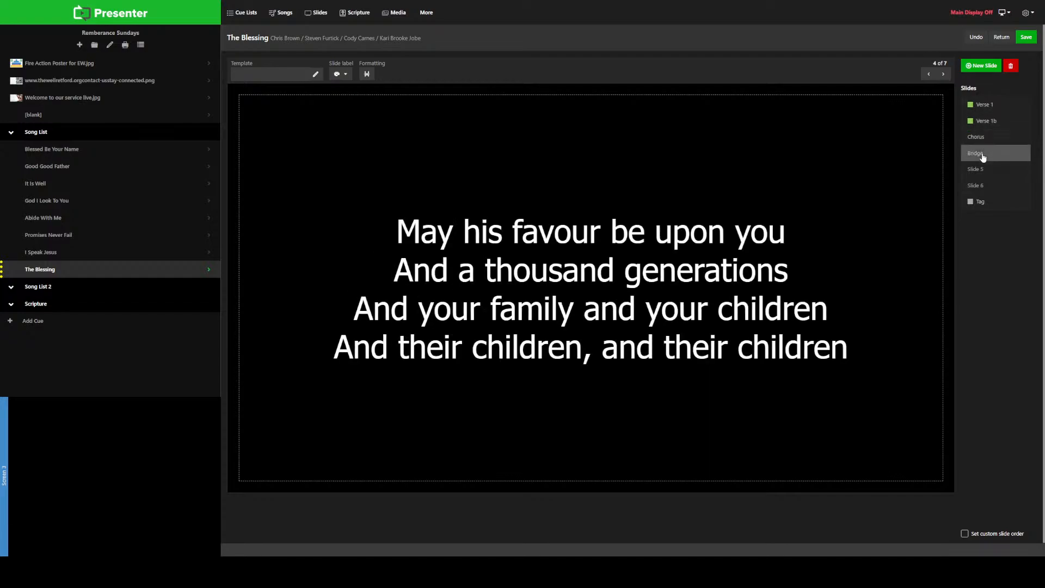
pyautogui.click(981, 171)
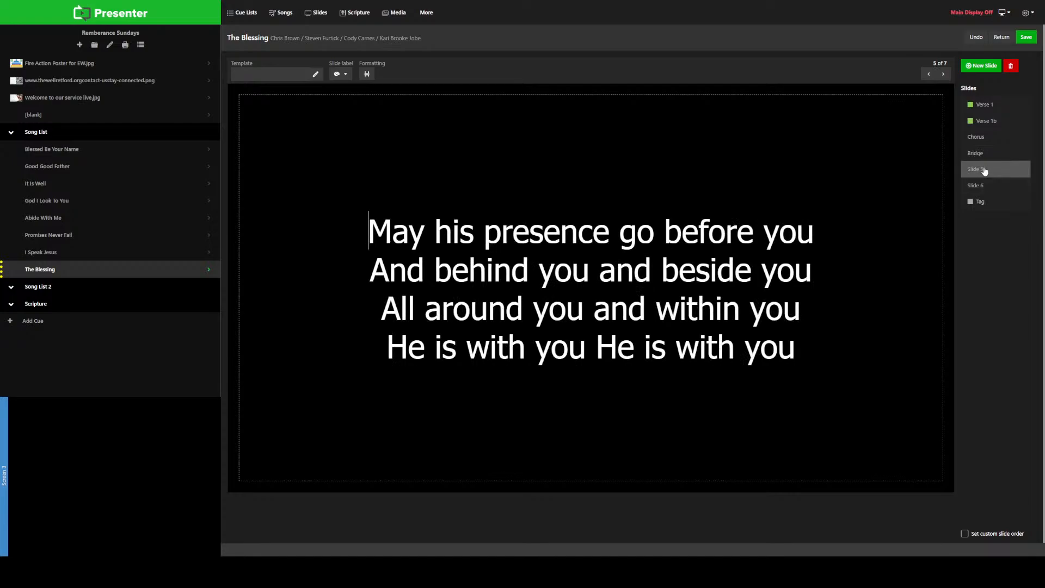
pyautogui.click(986, 185)
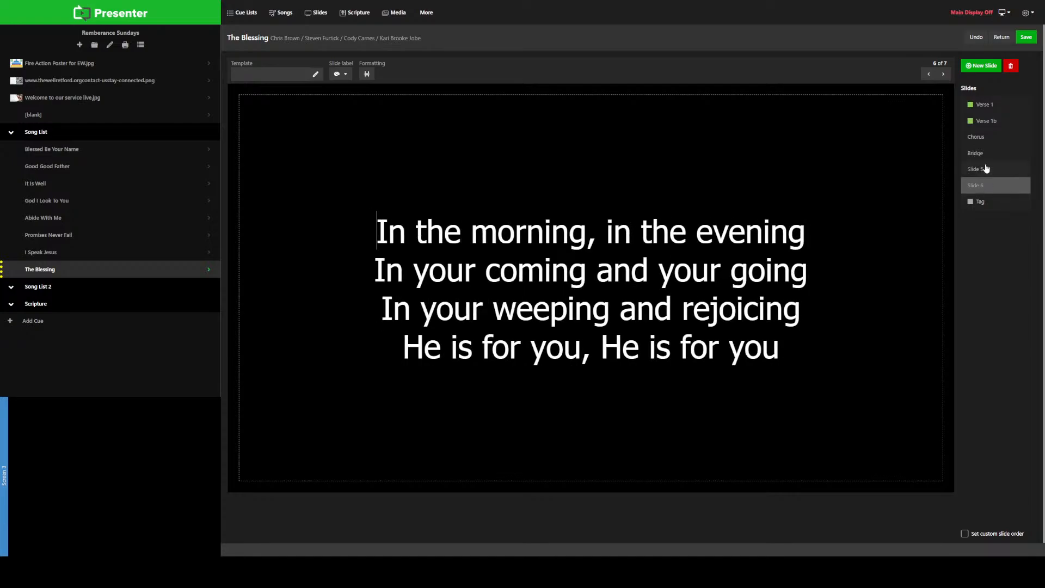
pyautogui.click(988, 171)
pyautogui.click(983, 155)
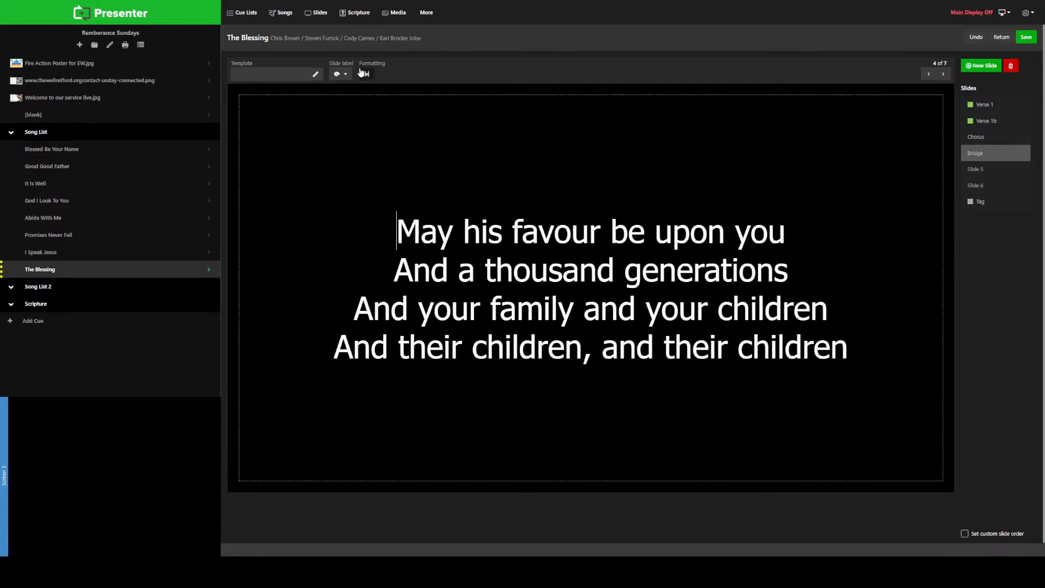
pyautogui.click(340, 74)
pyautogui.click(318, 103)
# Step: Apply the Bridge label to the "May his presence go before you" and "In the morning, in the evening" slides
pyautogui.click(987, 170)
pyautogui.click(341, 74)
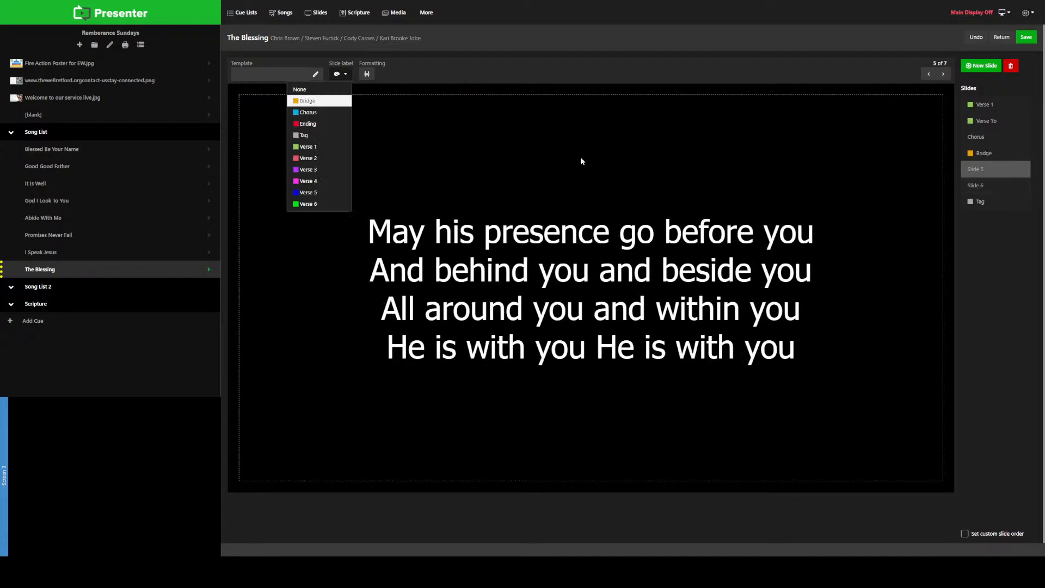
pyautogui.click(304, 104)
pyautogui.click(998, 186)
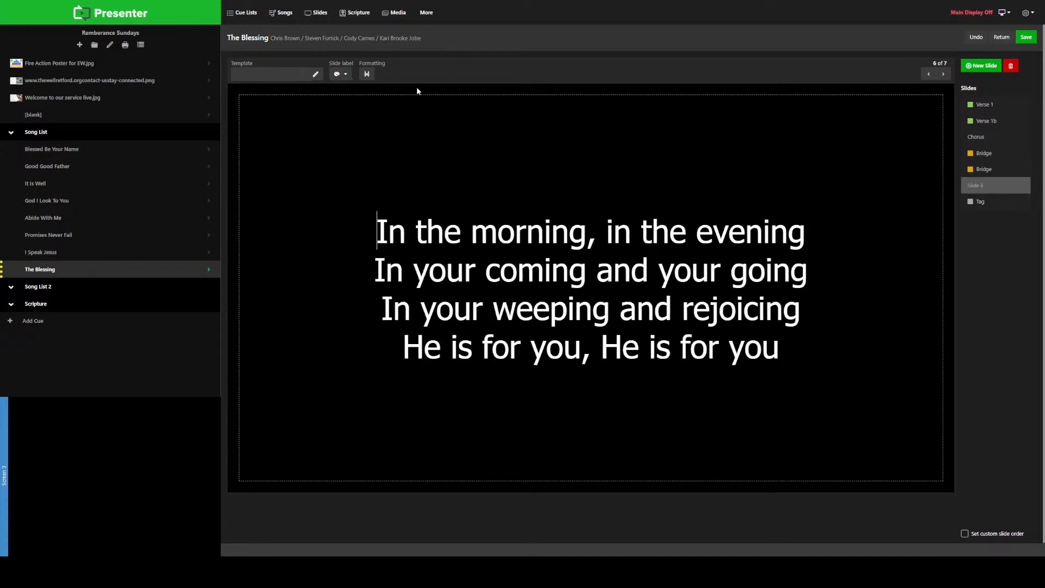
pyautogui.click(340, 74)
pyautogui.click(304, 103)
# Step: Rename the second Bridge slide of The Blessing as "Bridge c"
pyautogui.rightClick(980, 177)
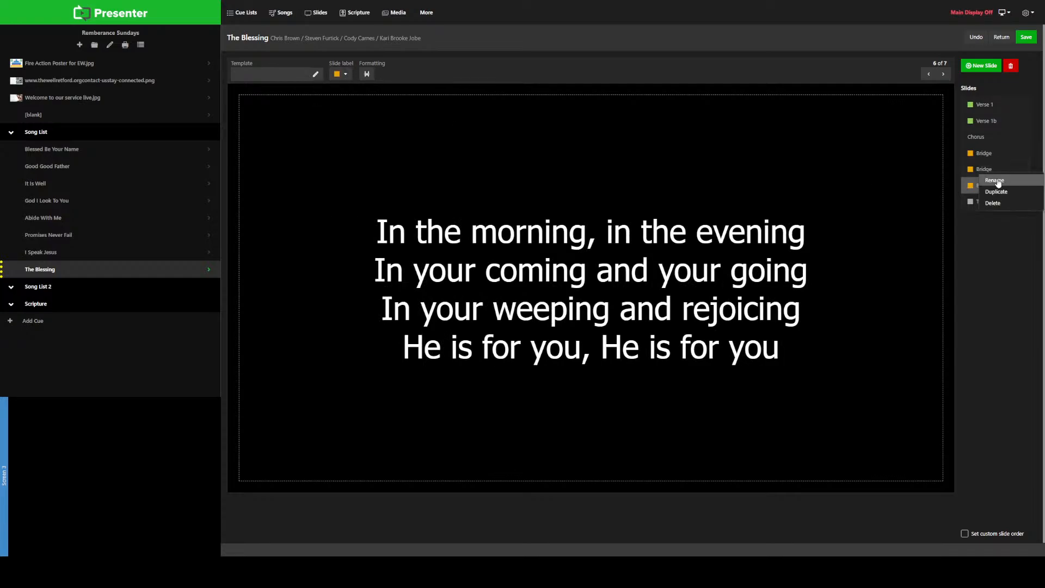
pyautogui.click(997, 182)
pyautogui.press('Right')
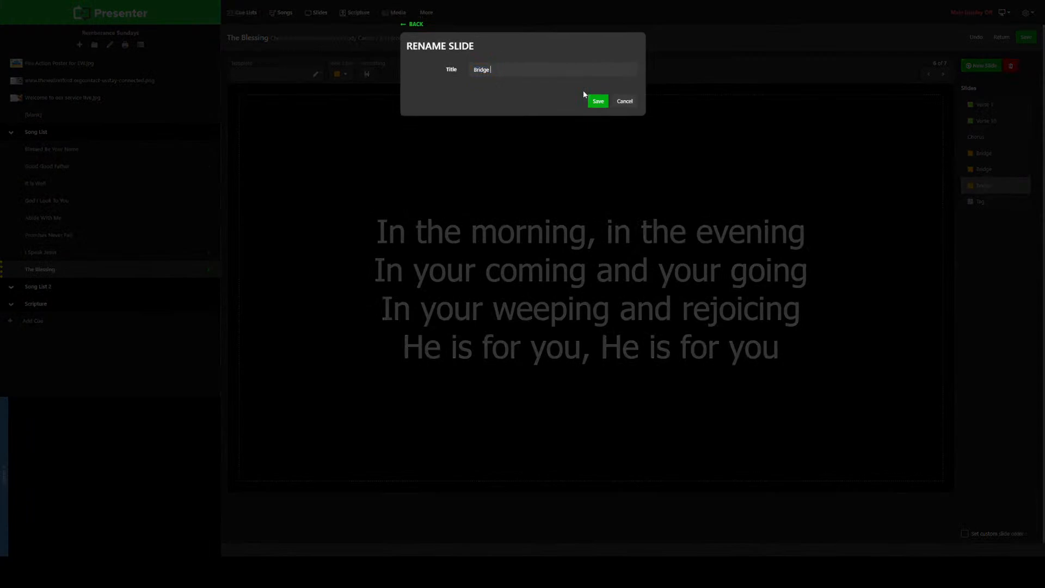
pyautogui.write('c')
pyautogui.click(597, 101)
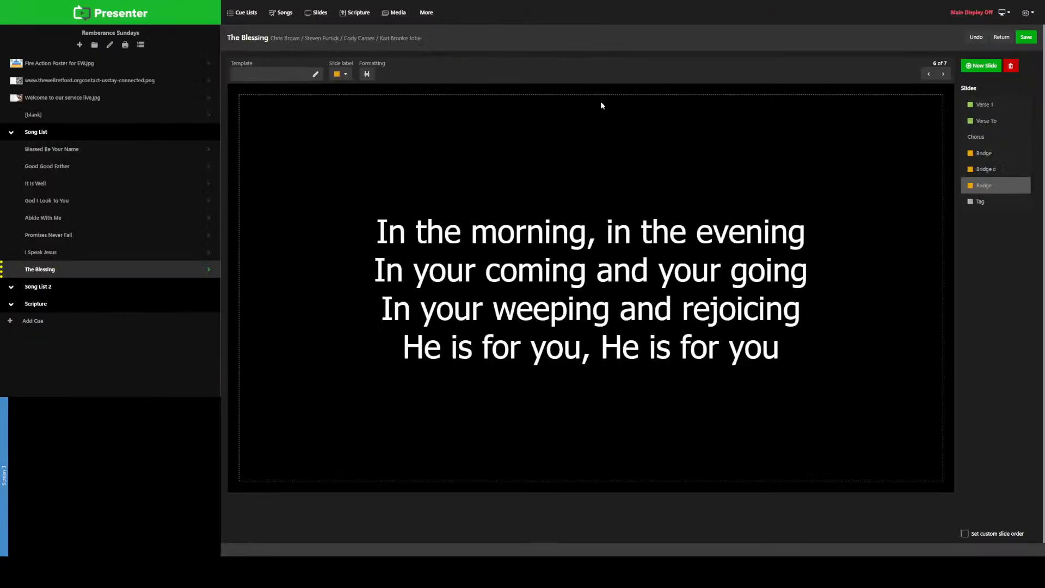
# Step: Rename the "Bridge c" slide as "Bridge b"
pyautogui.rightClick(994, 171)
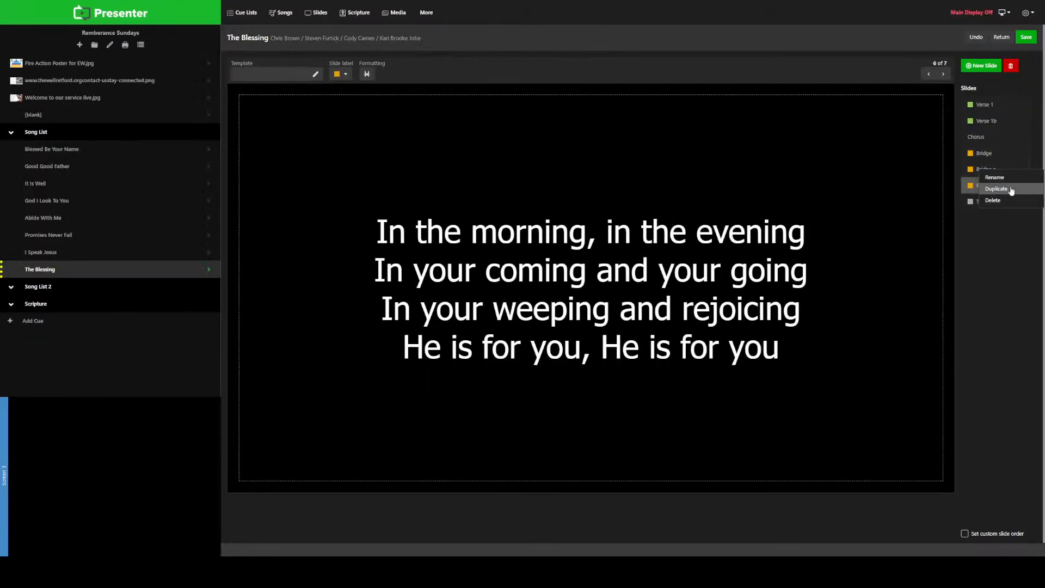
pyautogui.click(1005, 178)
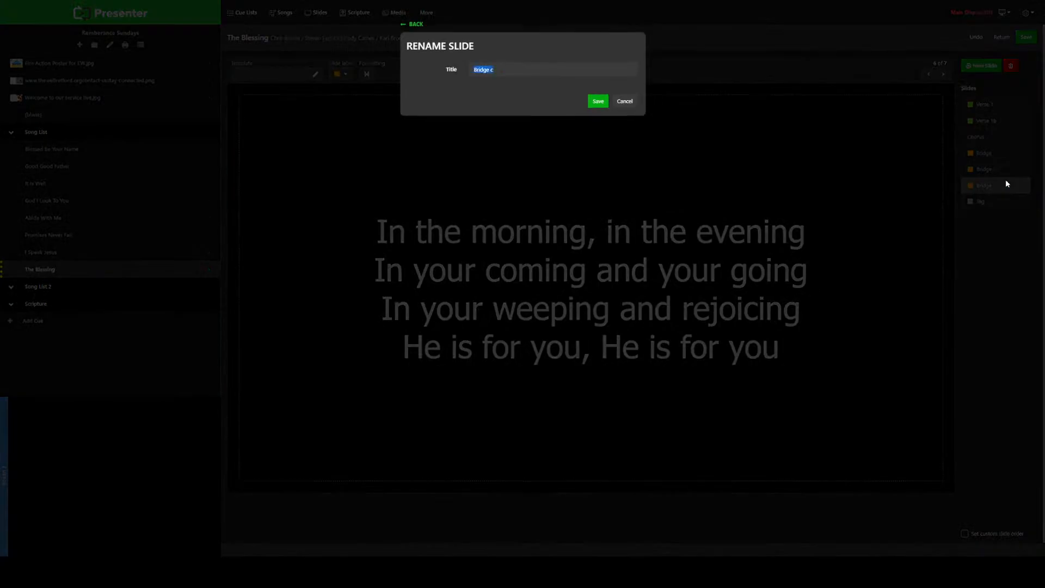
pyautogui.press('End')
pyautogui.press('Return')
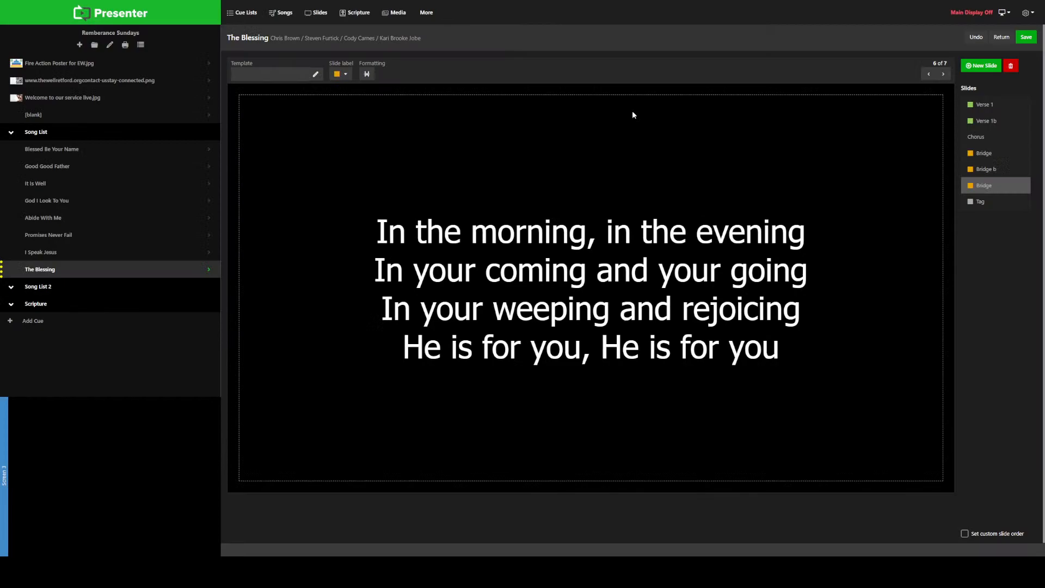
# Step: Rename the "In the morning, in the evening" Bridge slide of The Blessing as "Bridge c"
pyautogui.rightClick(968, 187)
pyautogui.click(999, 195)
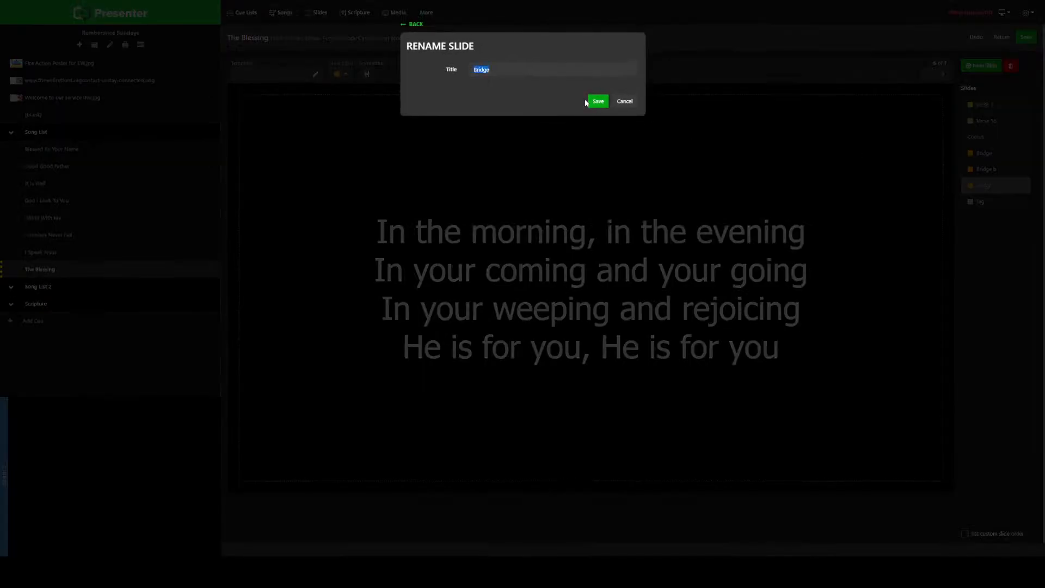
pyautogui.click(547, 69)
pyautogui.click(598, 102)
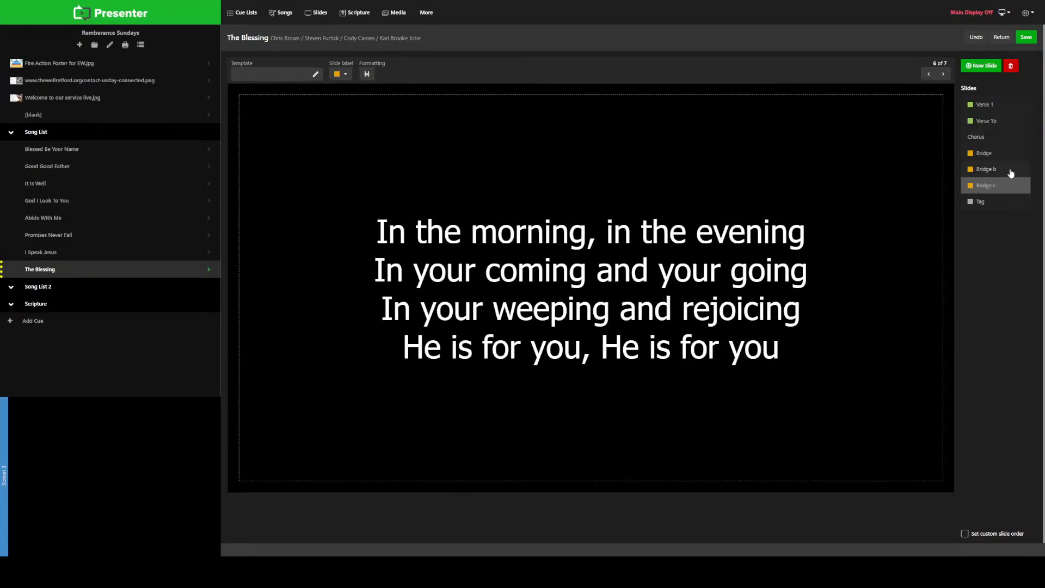
# Step: Apply the Tag label to the "He is for you" slide, then save The Blessing and show its slides
pyautogui.click(1000, 205)
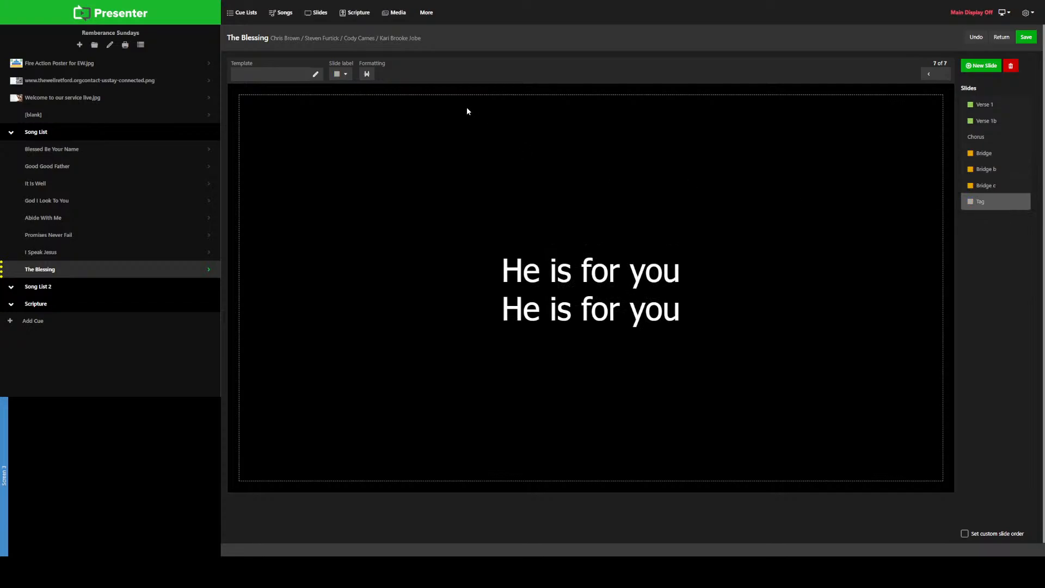
pyautogui.click(344, 75)
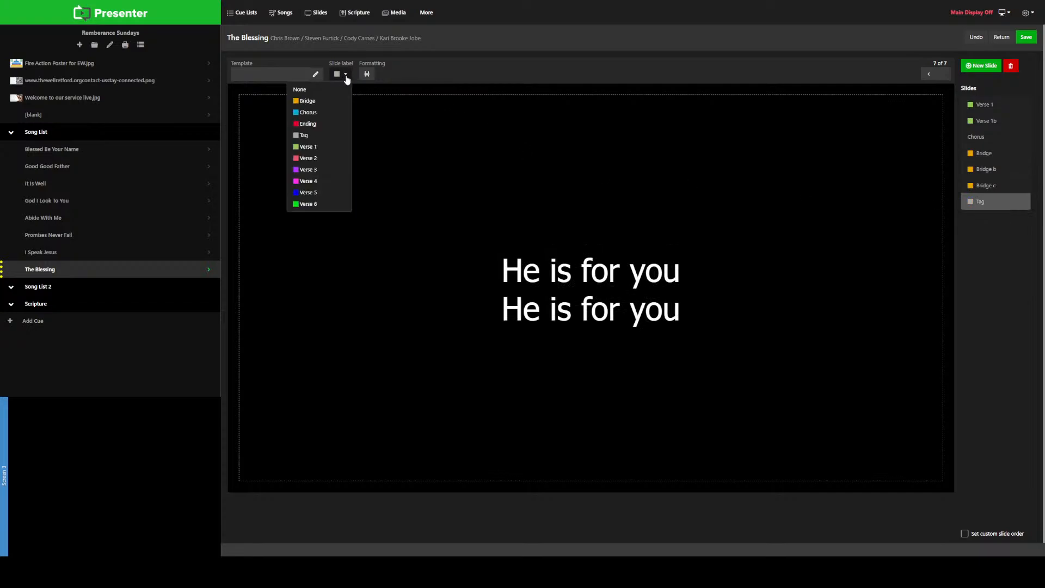
pyautogui.click(311, 137)
pyautogui.click(1026, 38)
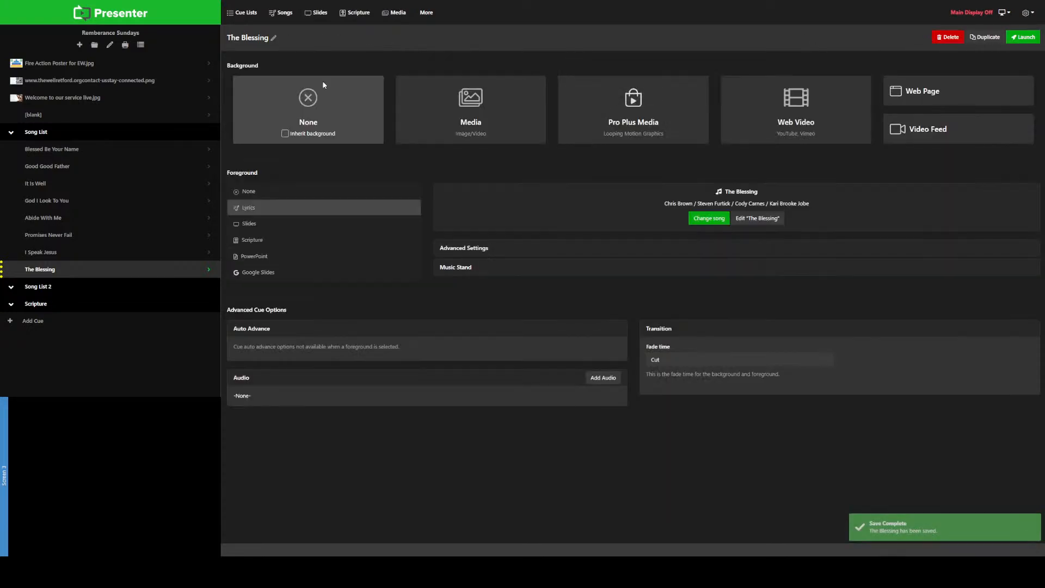
pyautogui.click(79, 268)
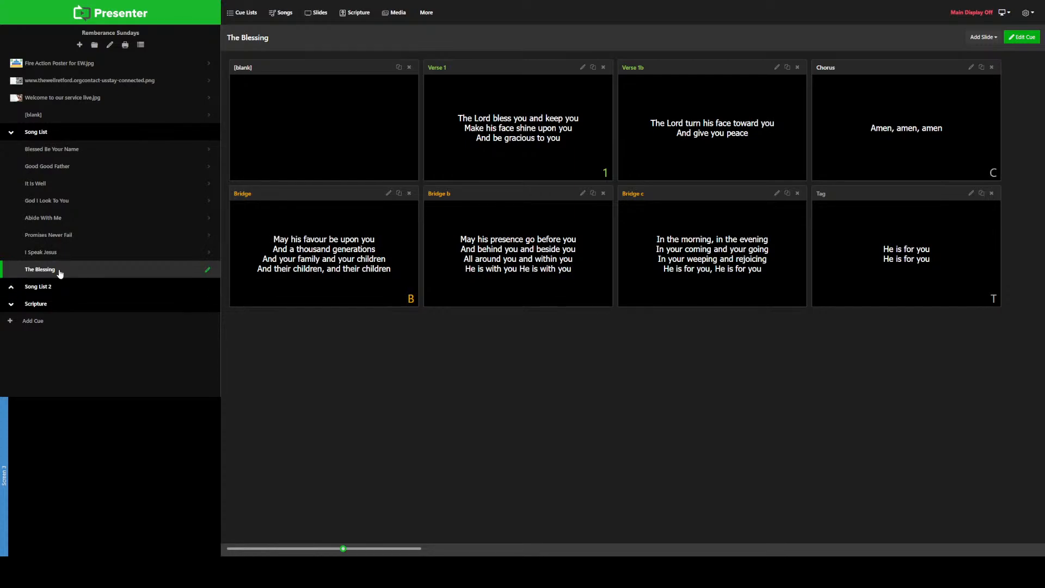
# Step: Add two blank cues under the Scripture heading of the cue list
pyautogui.click(11, 287)
pyautogui.click(12, 305)
pyautogui.click(11, 321)
pyautogui.click(12, 339)
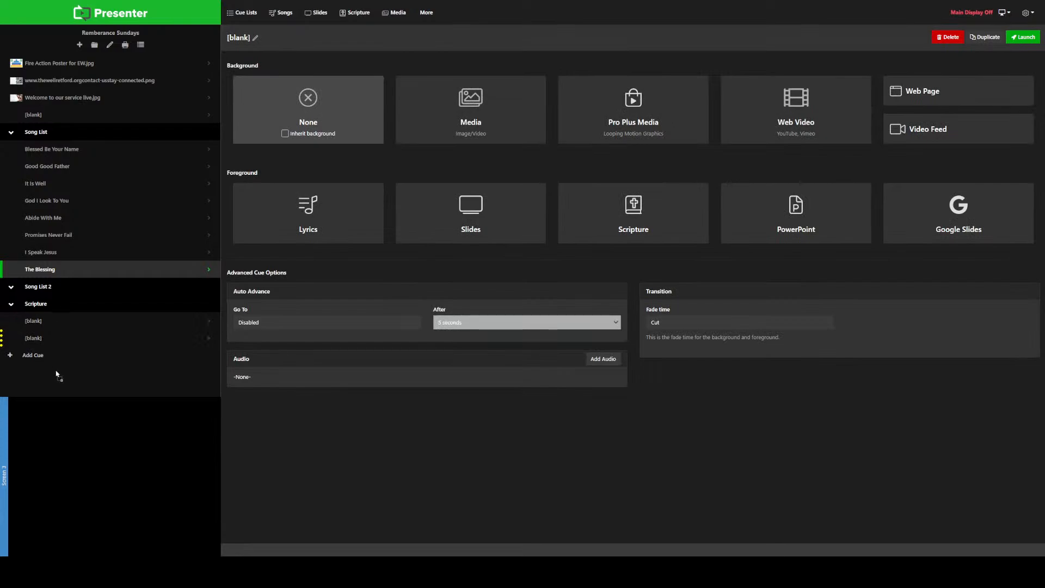
# Step: Edit the first blank cue under Scripture and set its foreground to Scripture
pyautogui.click(150, 322)
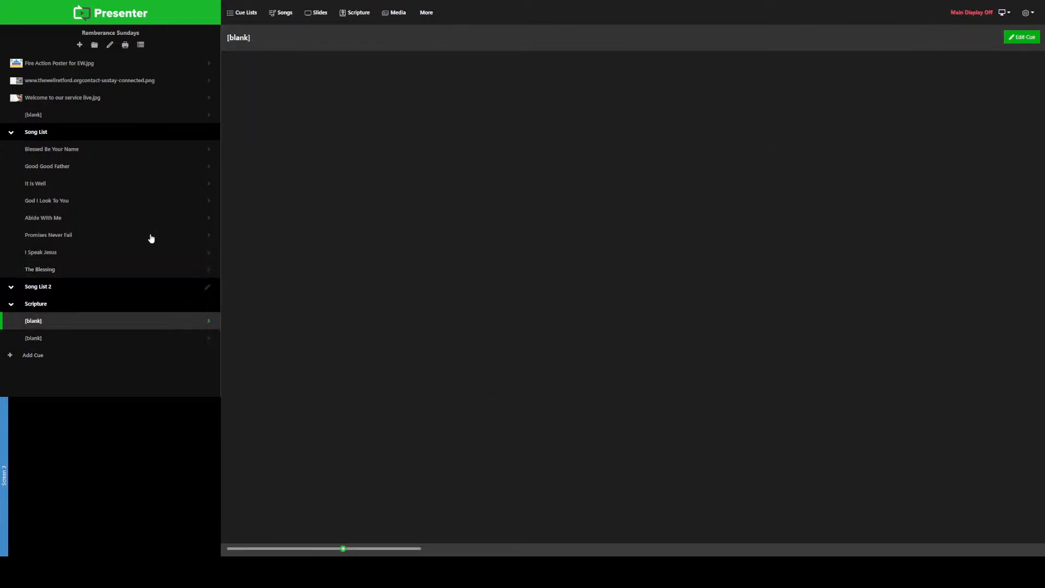
pyautogui.click(207, 324)
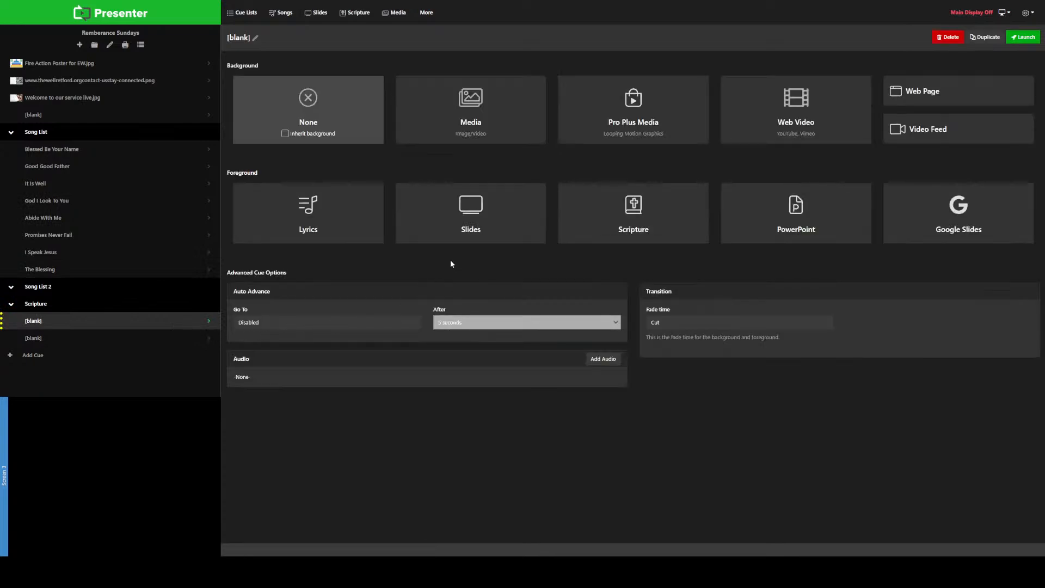
pyautogui.click(633, 211)
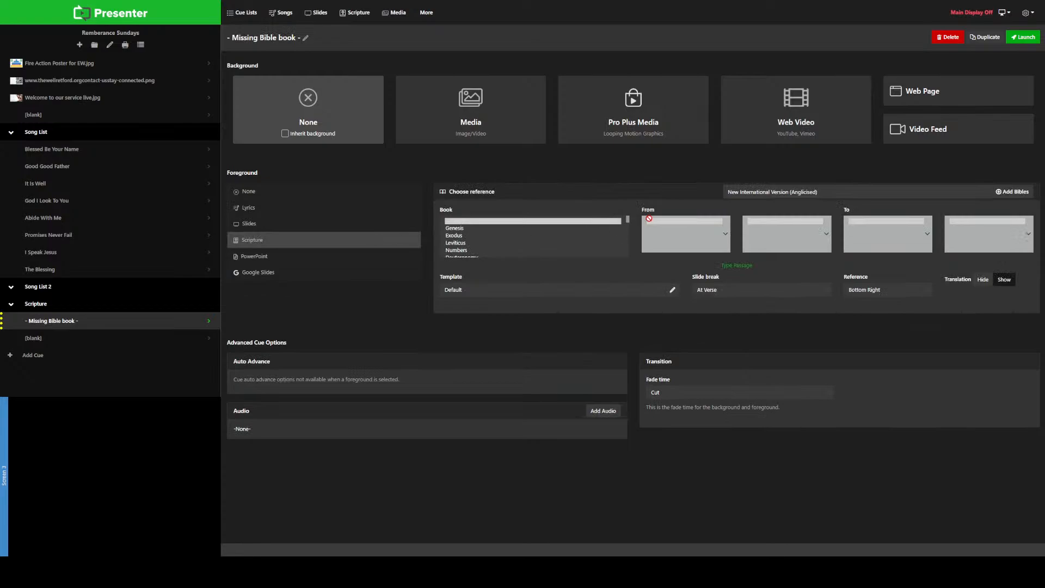
# Step: Choose Matthew as the Bible book for the scripture cue
pyautogui.click(585, 221)
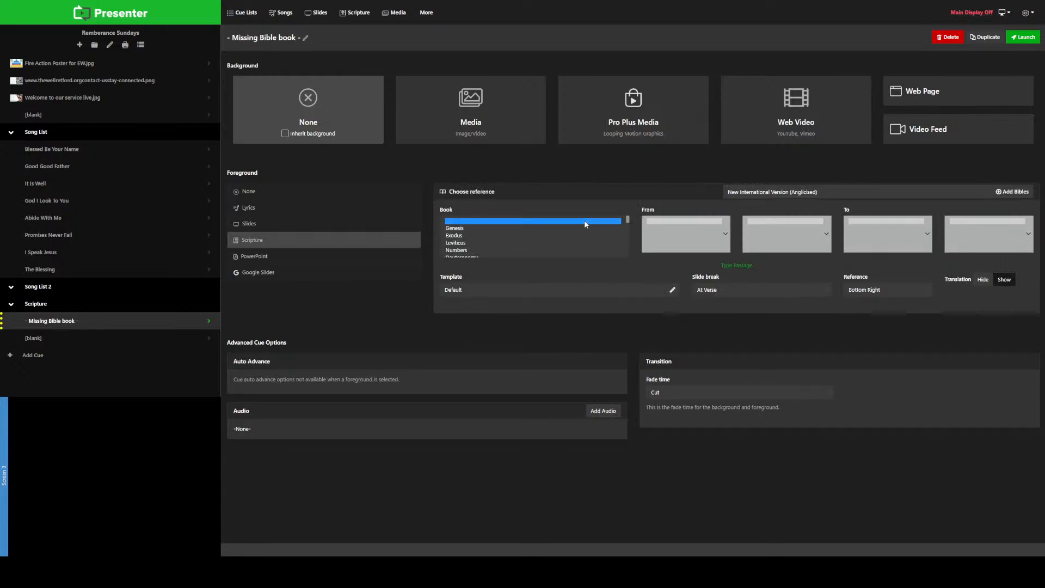
pyautogui.press('m')
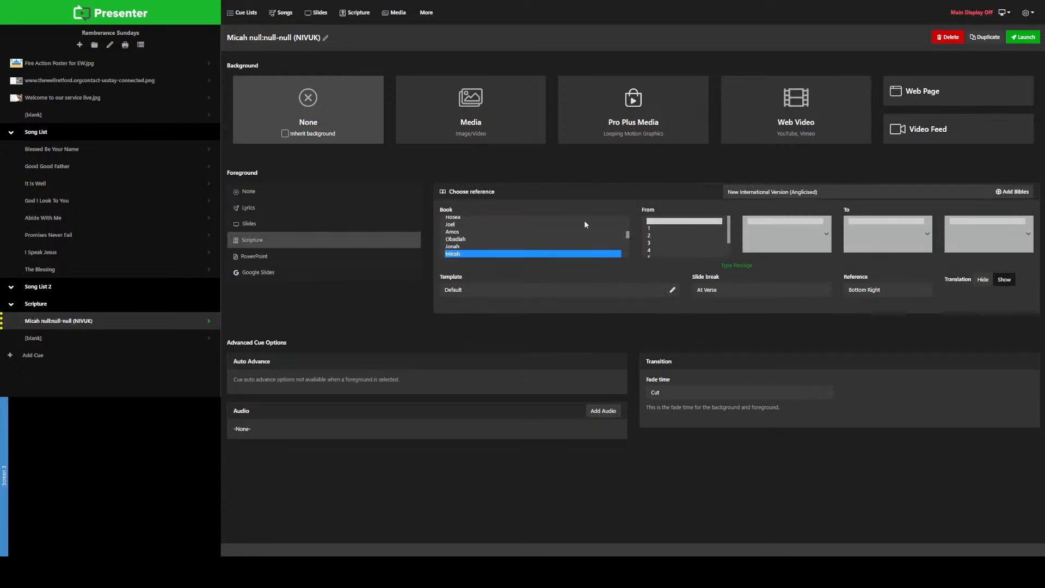
pyautogui.press('a')
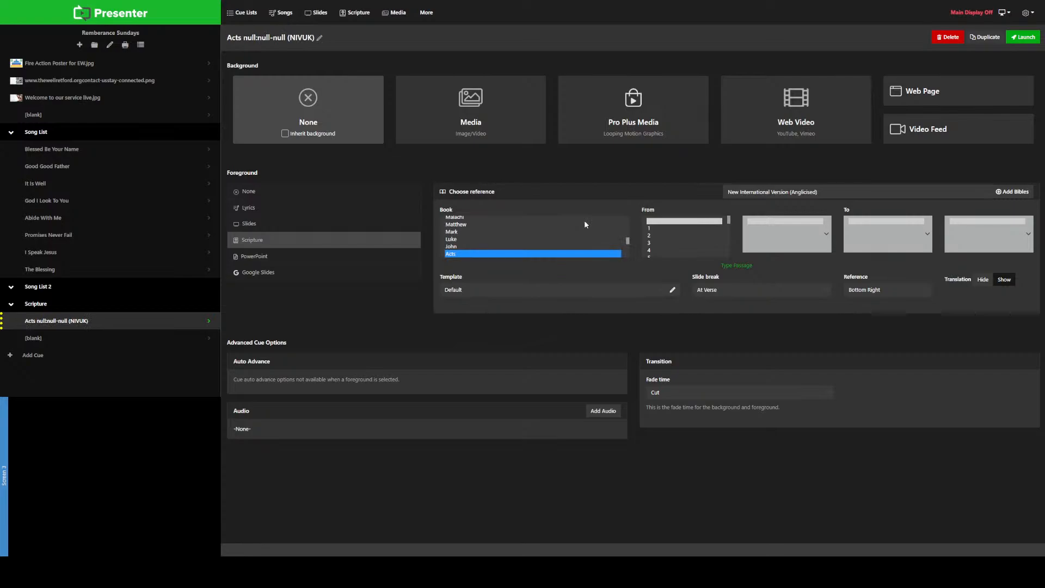
pyautogui.press('m')
pyautogui.press('m')
pyautogui.press('m')
pyautogui.press('m')
pyautogui.press('m')
pyautogui.press('m')
pyautogui.press('m')
pyautogui.press('m')
pyautogui.press('m')
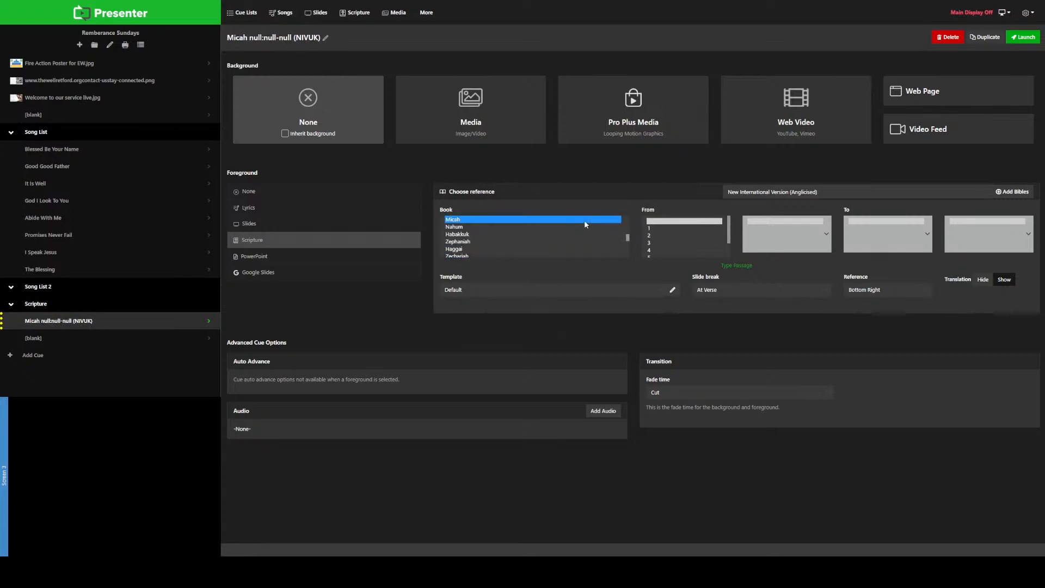
pyautogui.press('m')
pyautogui.press('m')
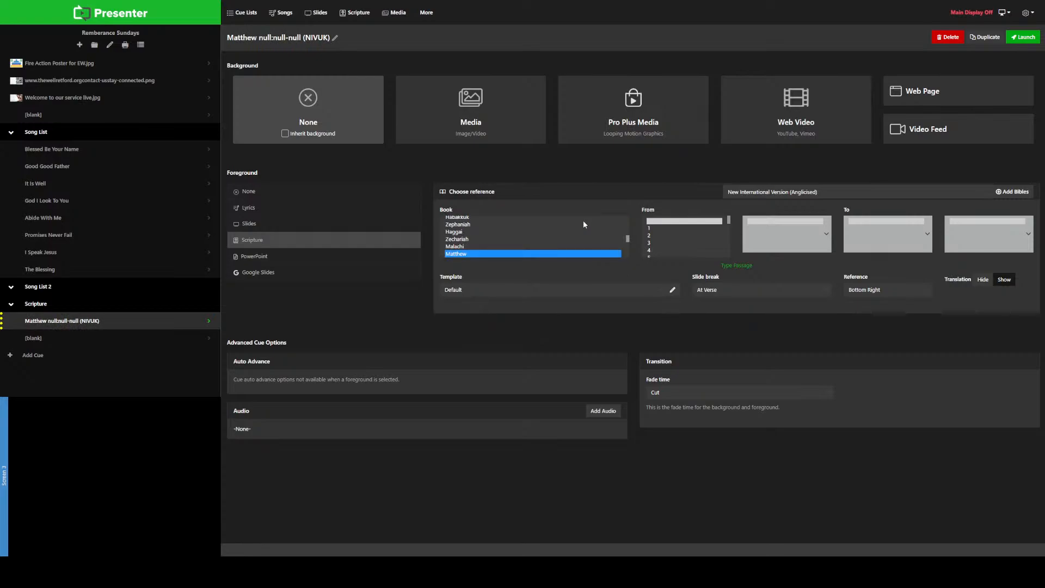
# Step: Set the Matthew passage to start at chapter 28, verse 18
pyautogui.click(661, 220)
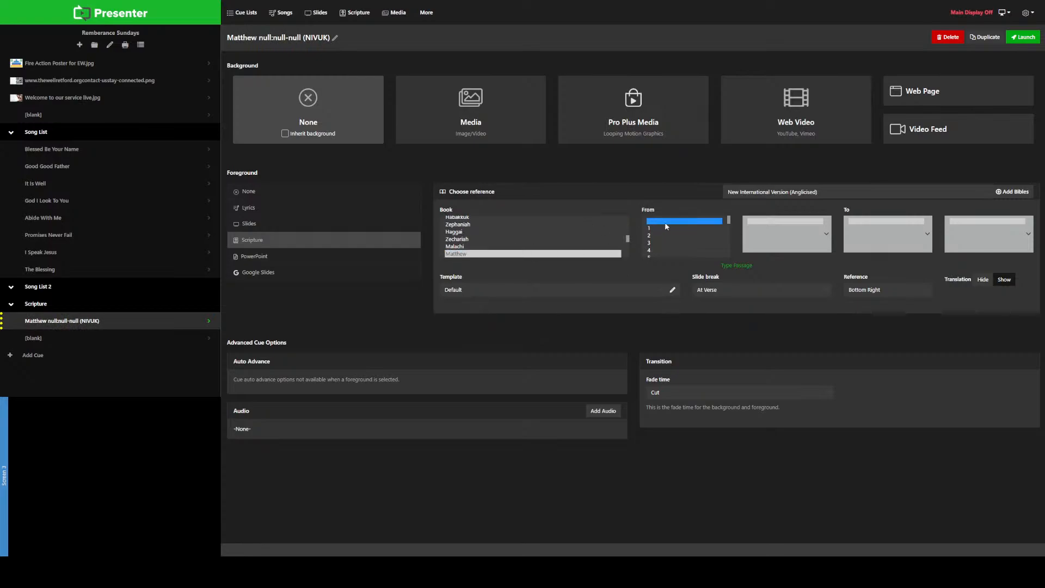
pyautogui.press('2')
pyautogui.press('8')
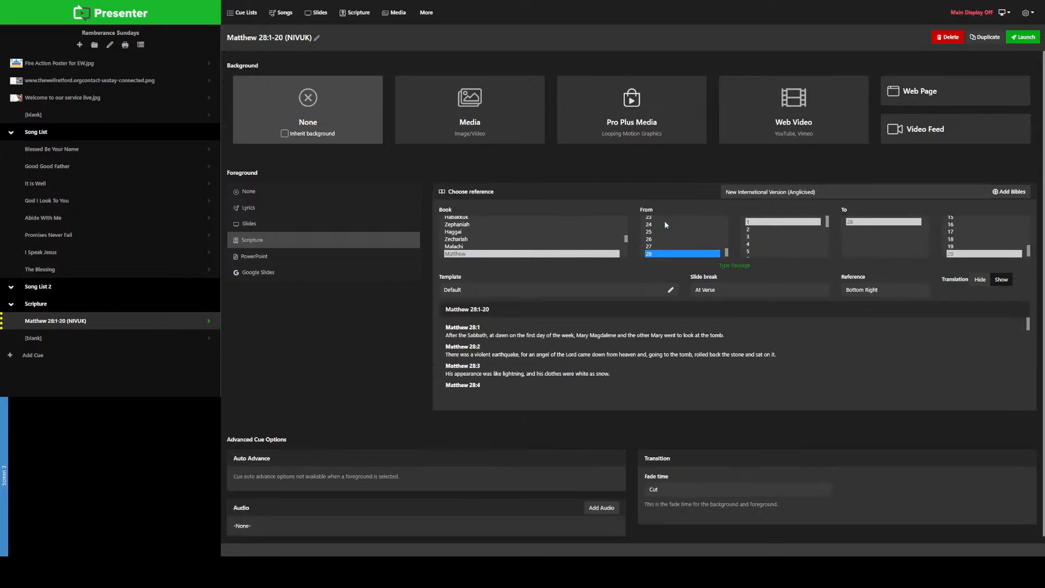
pyautogui.click(825, 221)
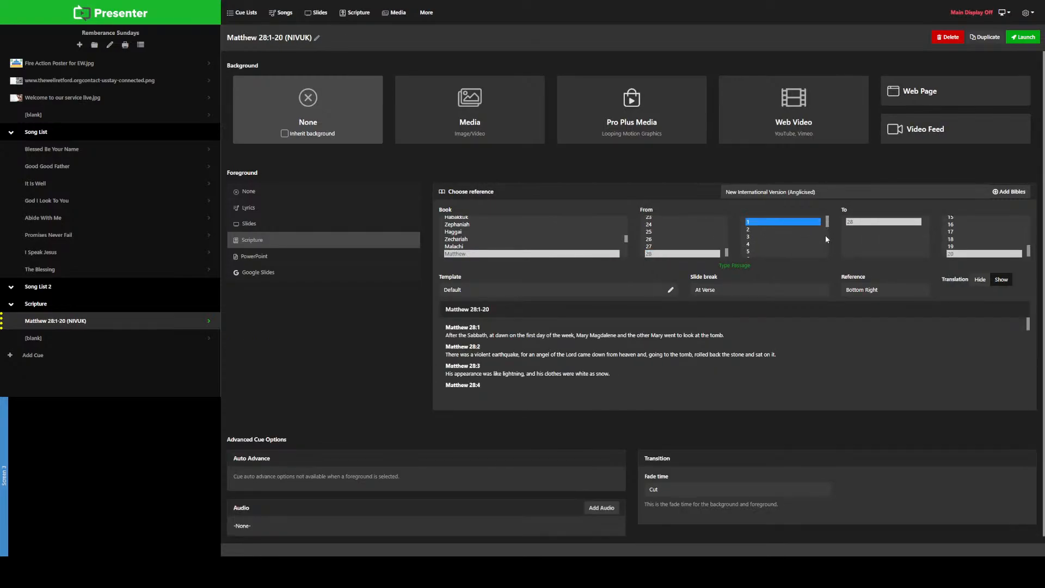
pyautogui.scroll(-5, 773, 243)
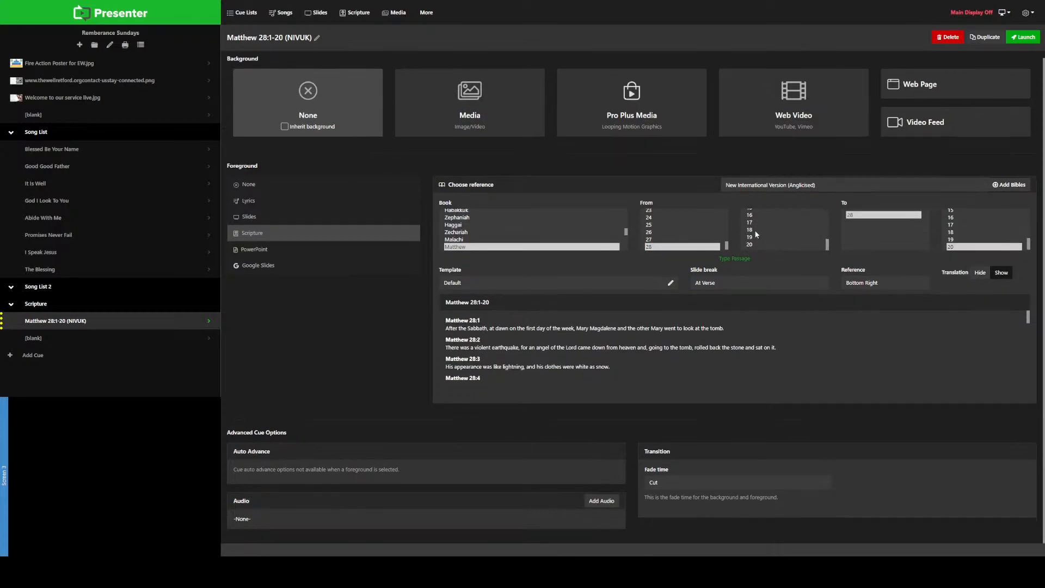
pyautogui.click(751, 230)
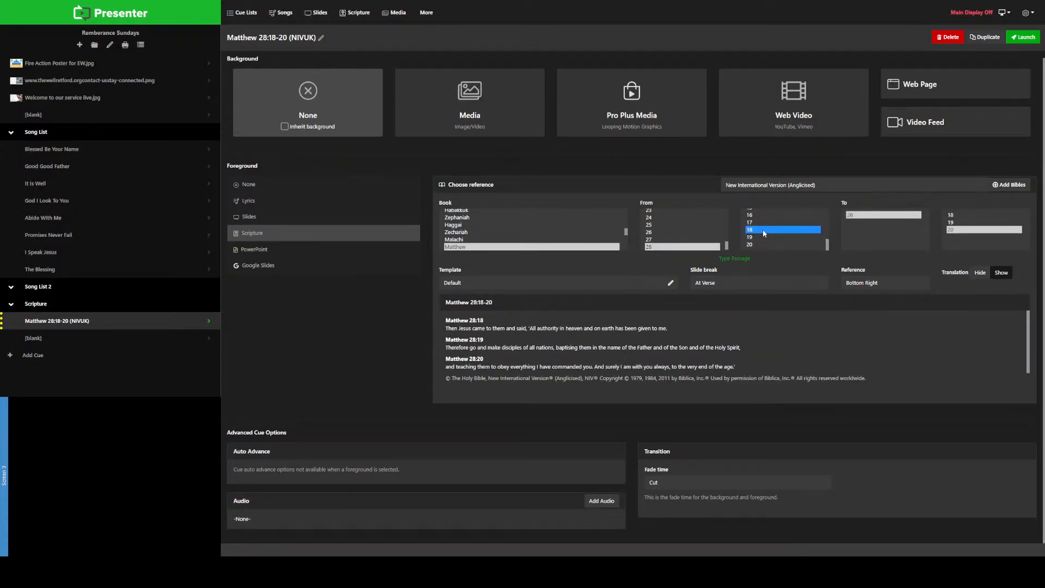
# Step: Set the passage to end at Matthew 28:18 and show the cue's slides
pyautogui.click(862, 217)
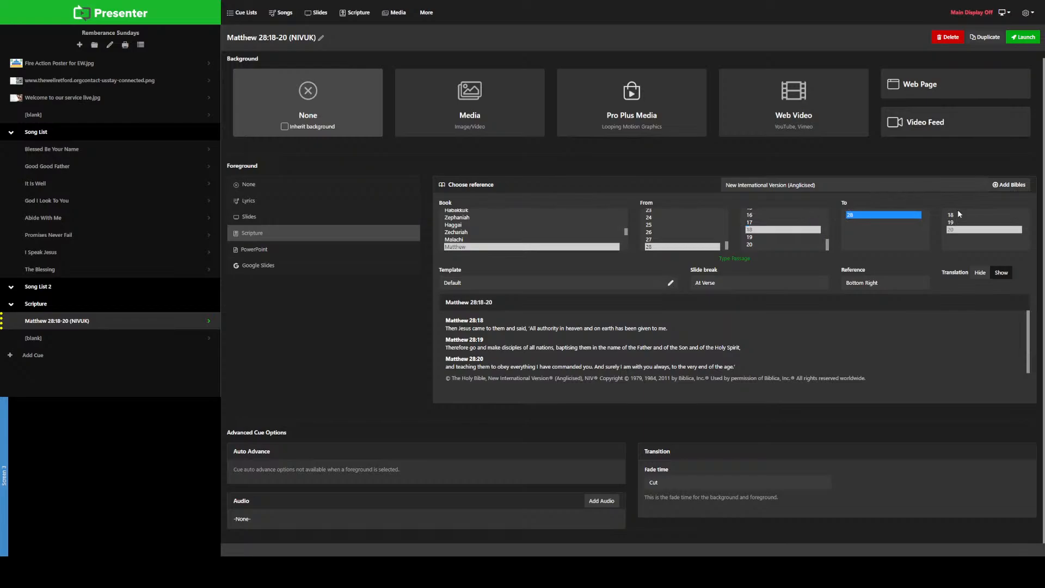
pyautogui.click(955, 216)
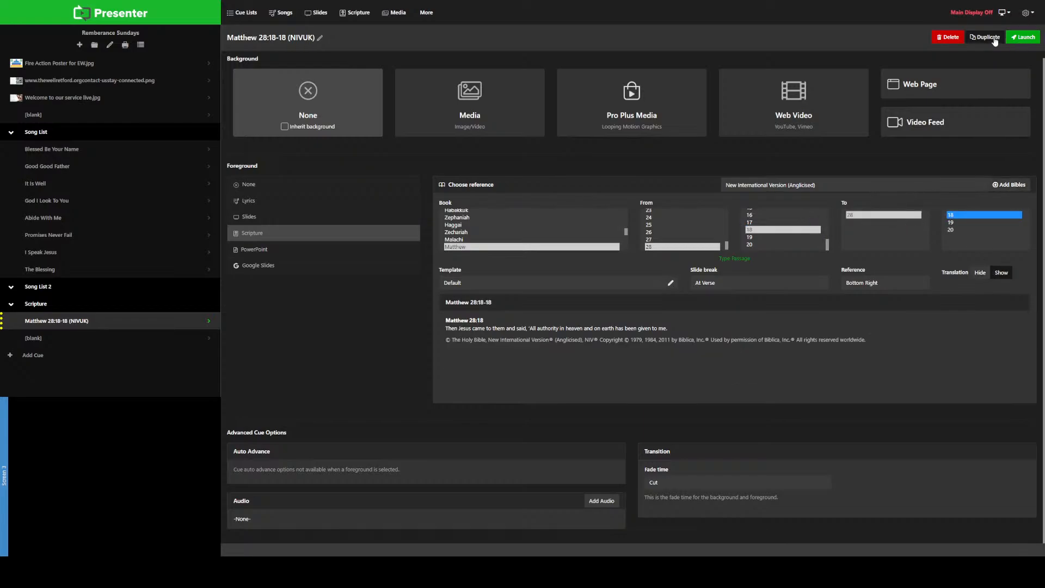
pyautogui.moveTo(79, 322)
pyautogui.click(166, 327)
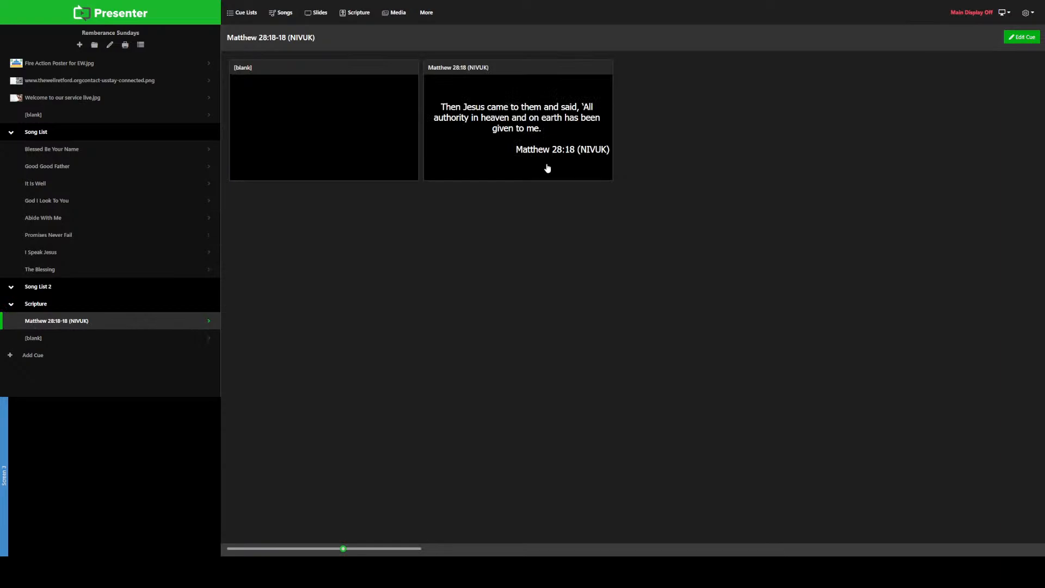
# Step: Set the end verse of the Matthew 28 passage to 20 and show the cue's slides
pyautogui.click(208, 322)
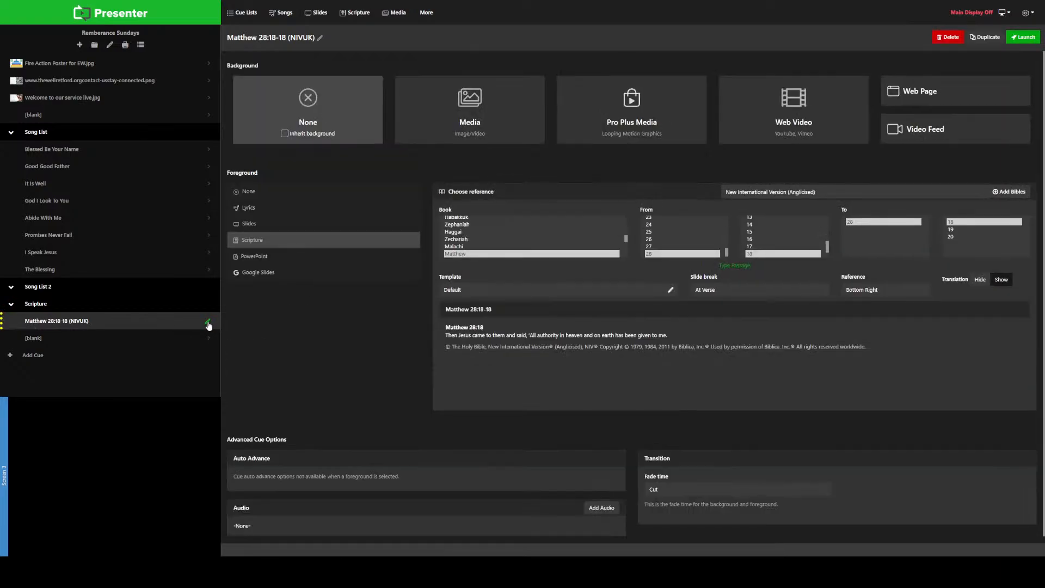
pyautogui.click(956, 236)
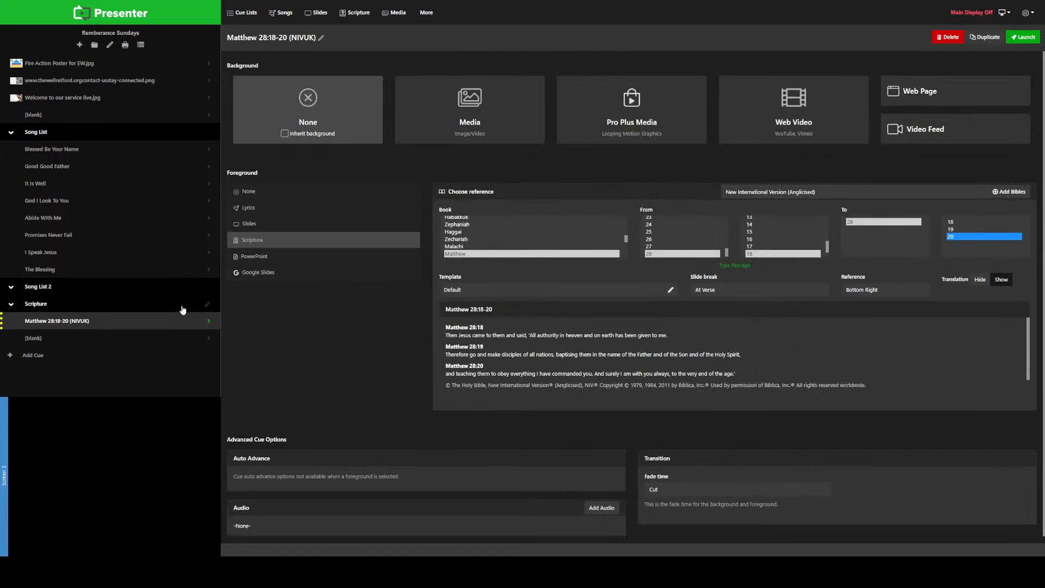
pyautogui.click(129, 324)
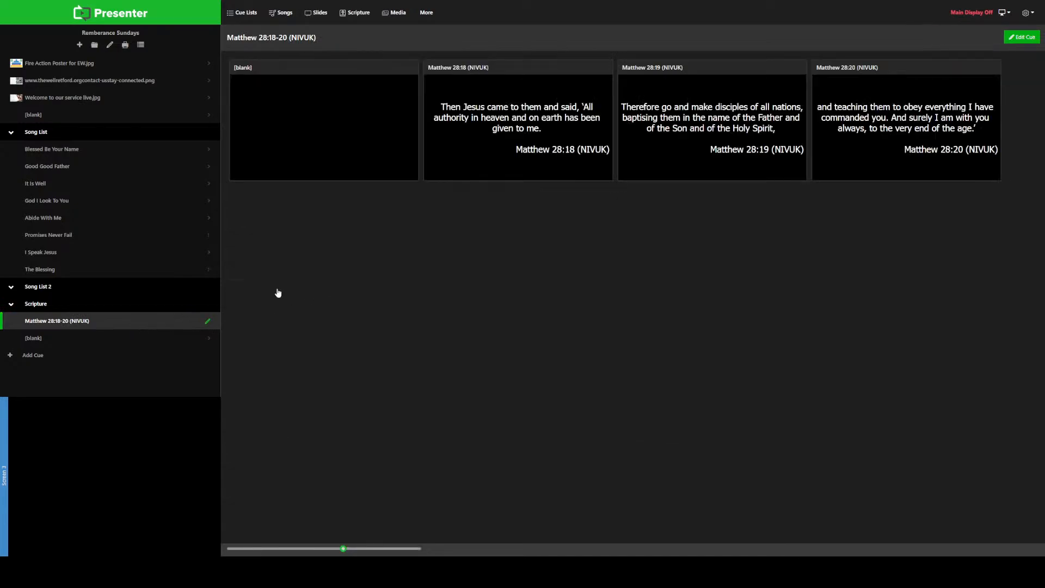
# Step: Display the Matthew 28:18, 28:19 and 28:20 slides in turn
pyautogui.click(504, 157)
pyautogui.click(690, 147)
pyautogui.click(863, 143)
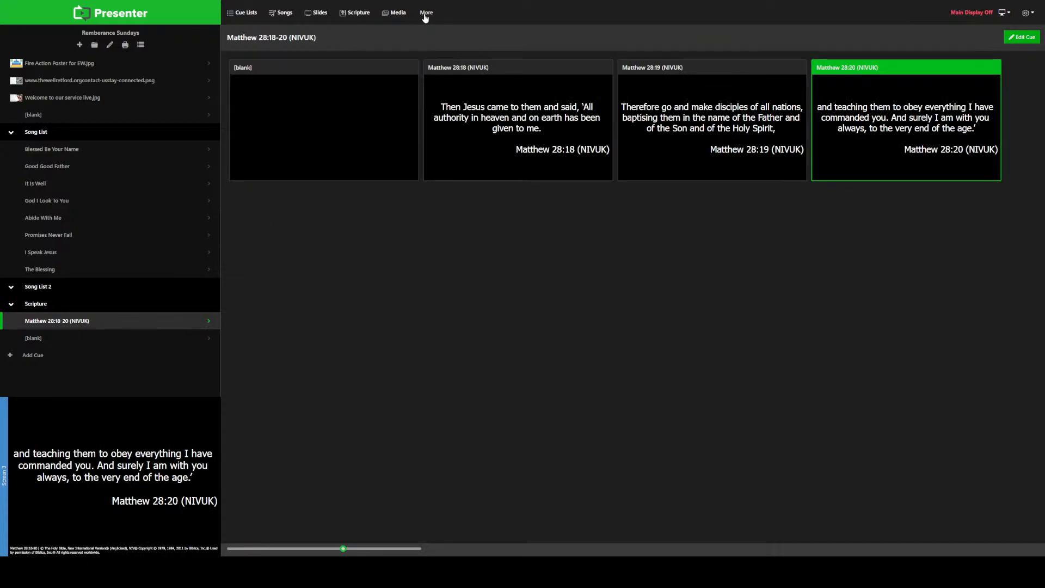
# Step: Try the Hide translation option in the scripture defaults, switch it back off and save the settings
pyautogui.click(207, 323)
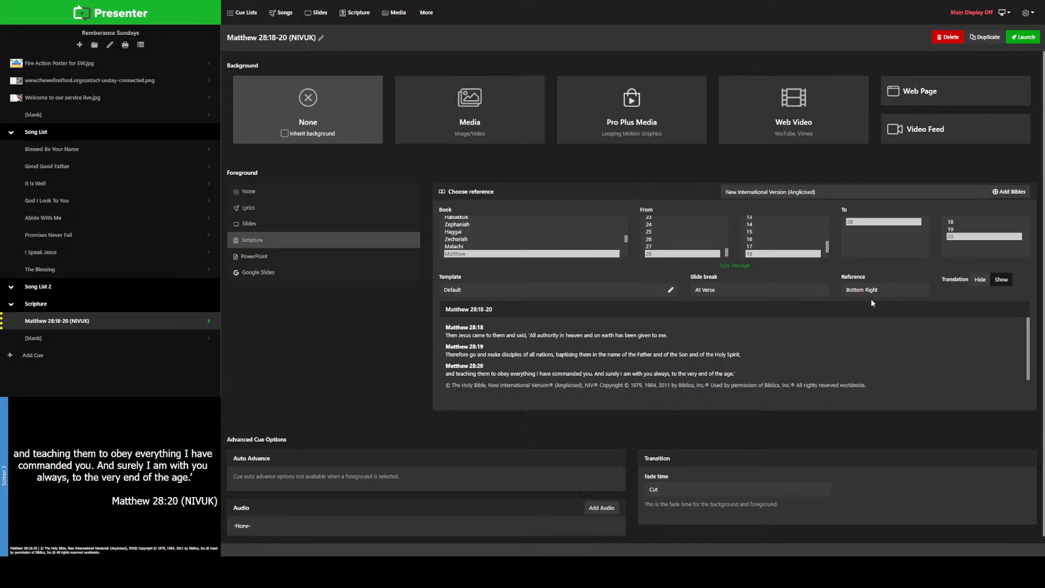
pyautogui.click(424, 13)
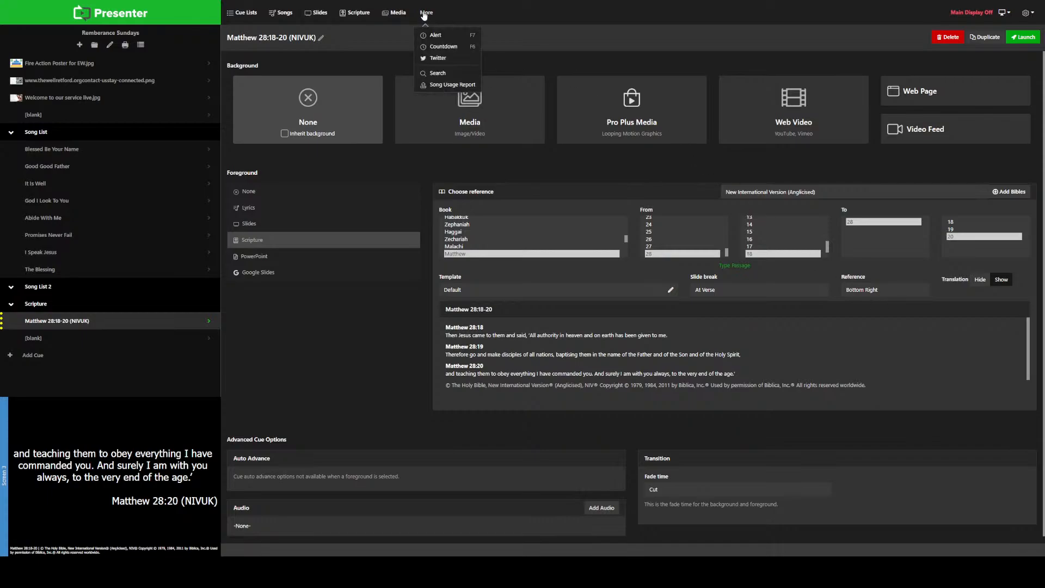
pyautogui.click(1027, 16)
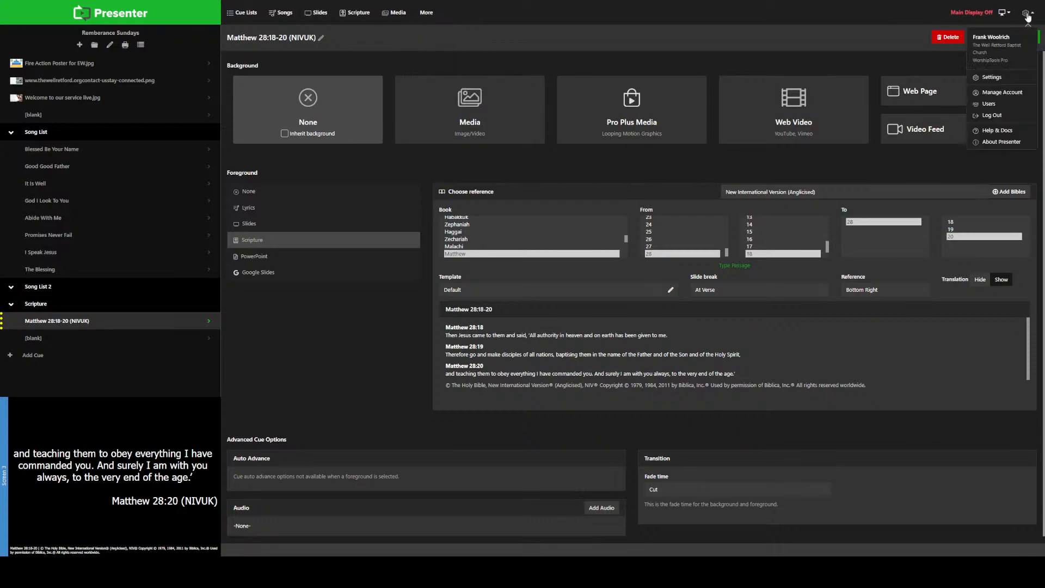
pyautogui.click(992, 80)
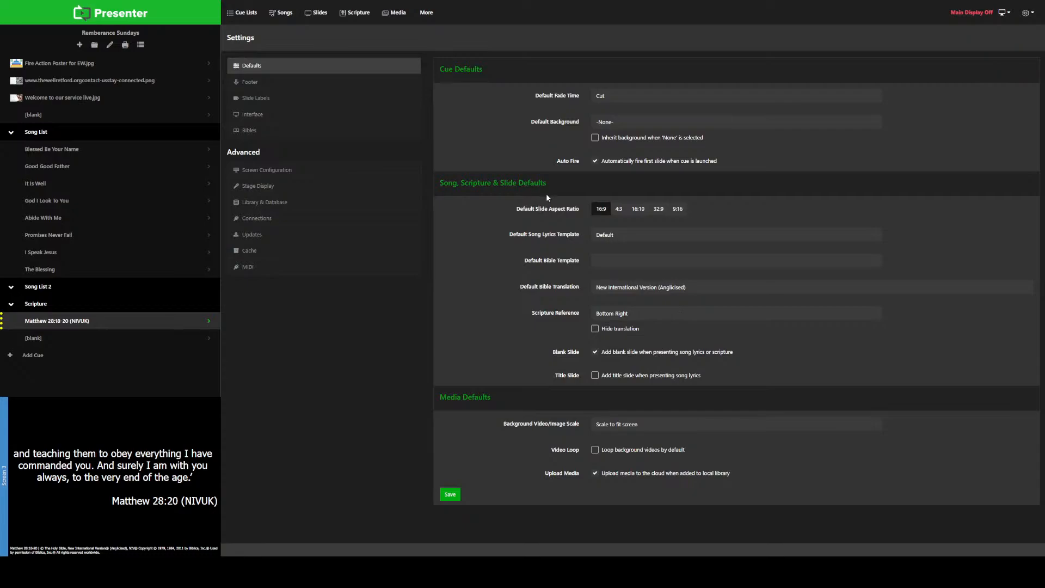
pyautogui.click(595, 329)
pyautogui.click(595, 330)
pyautogui.click(450, 497)
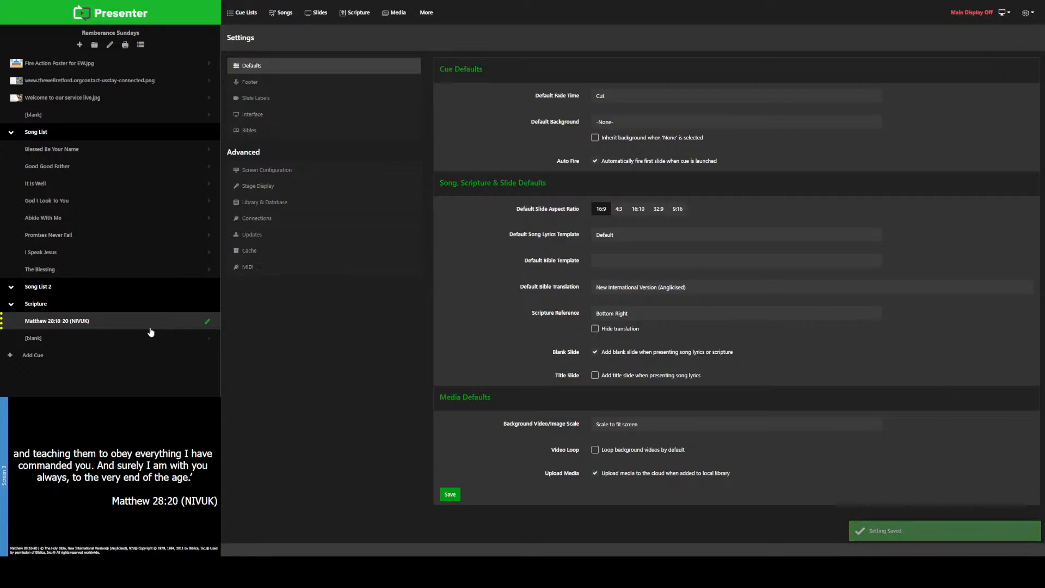
# Step: Give the blank cue below the Matthew 28 passage a Scripture foreground and choose 1 Corinthians as its book
pyautogui.click(207, 343)
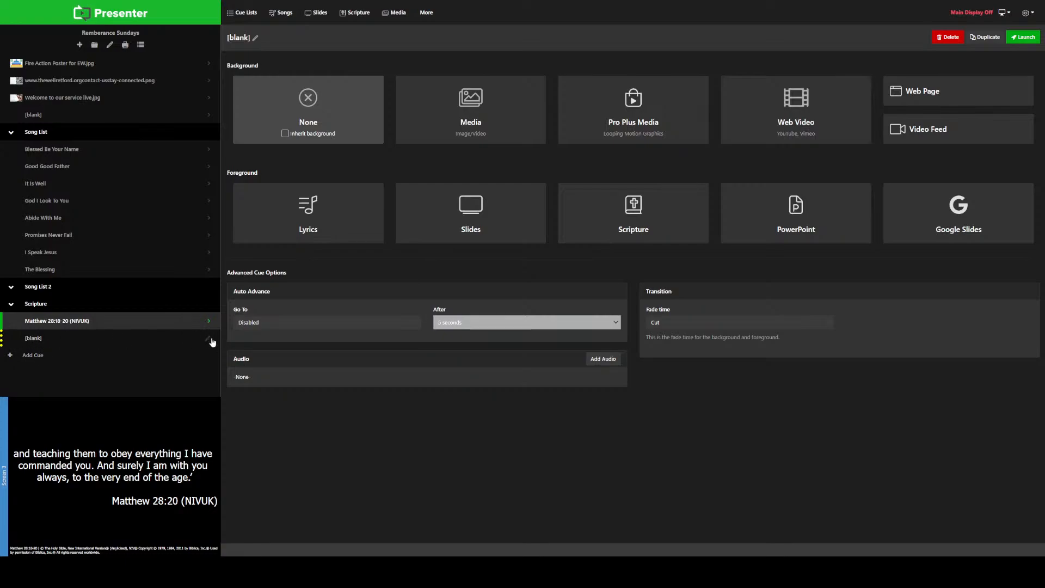
pyautogui.click(634, 213)
pyautogui.scroll(-10, 466, 237)
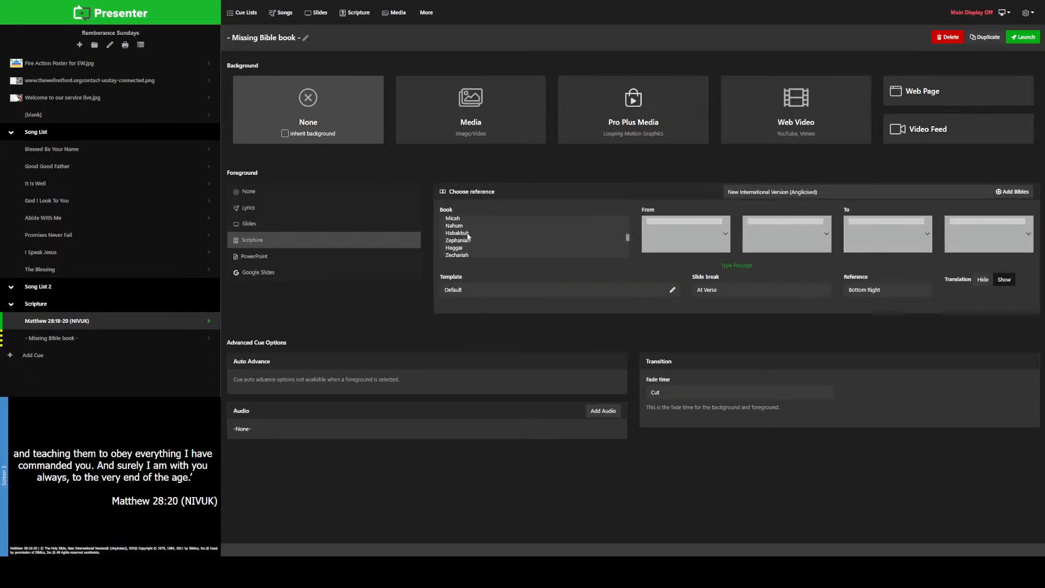
pyautogui.scroll(-7, 468, 236)
pyautogui.scroll(-3, 468, 237)
pyautogui.scroll(4, 466, 247)
pyautogui.scroll(2, 475, 235)
pyautogui.click(466, 226)
# Step: Set the 1 Corinthians passage to run from chapter 12 verse 1 to chapter 13 verse 13
pyautogui.scroll(-3, 676, 231)
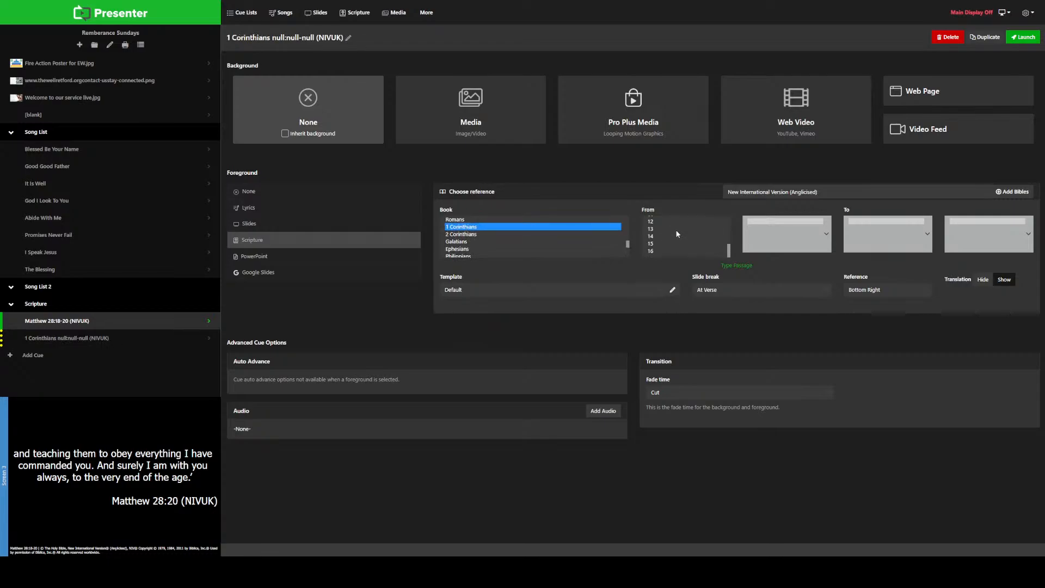
pyautogui.click(655, 222)
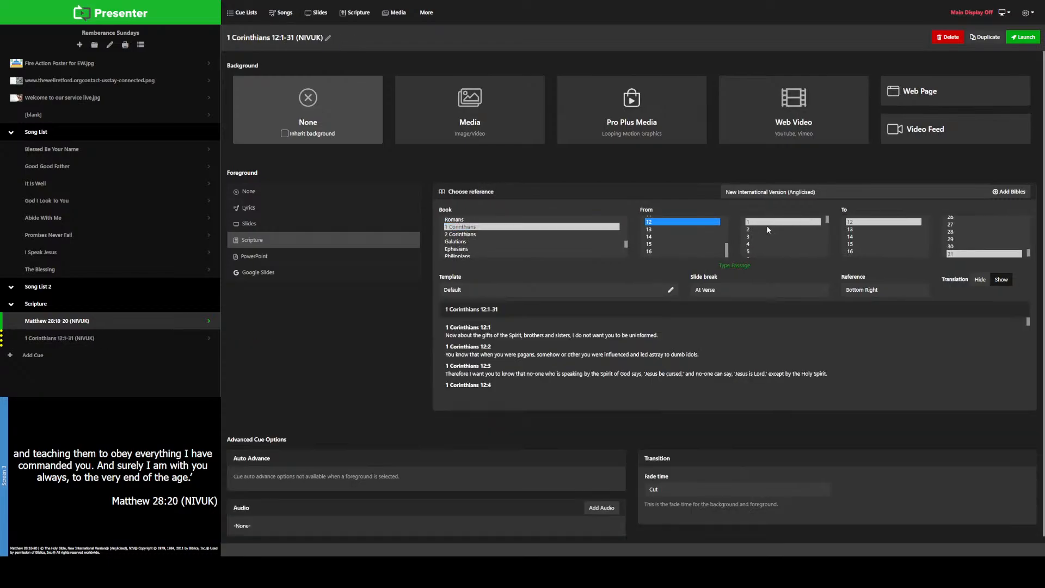
pyautogui.click(763, 223)
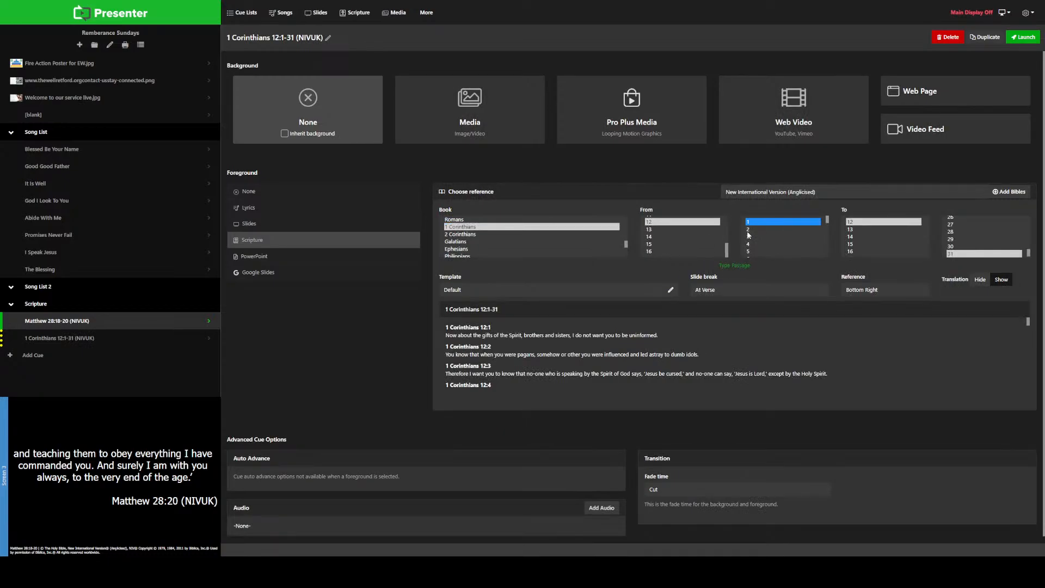
pyautogui.click(812, 229)
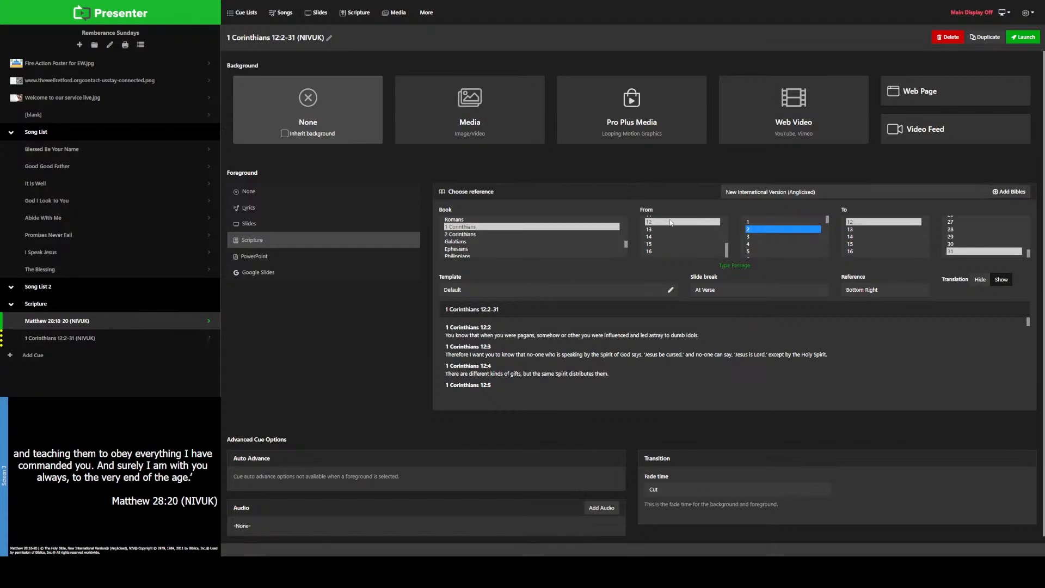
pyautogui.click(753, 223)
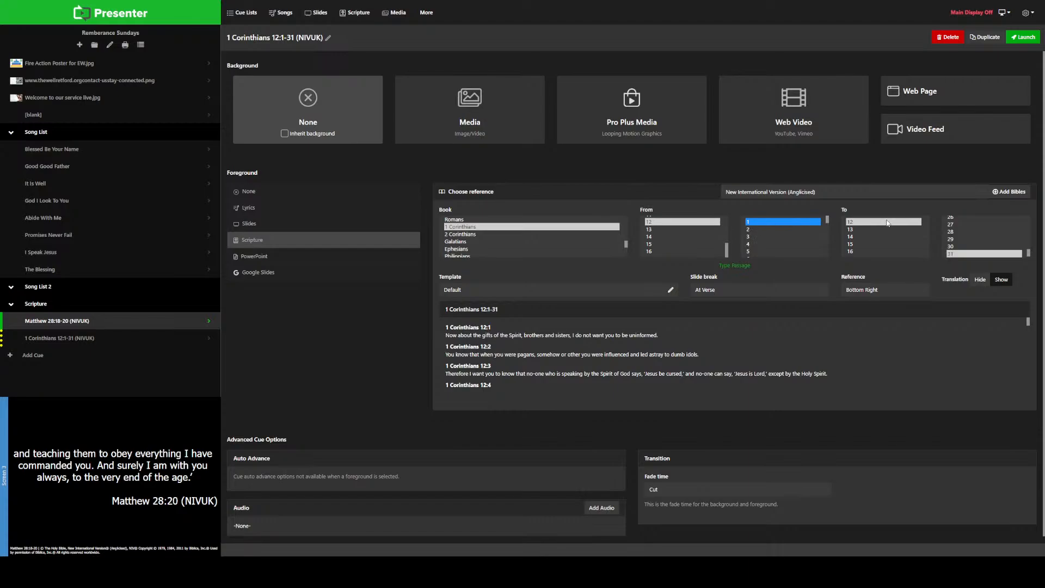
pyautogui.click(855, 230)
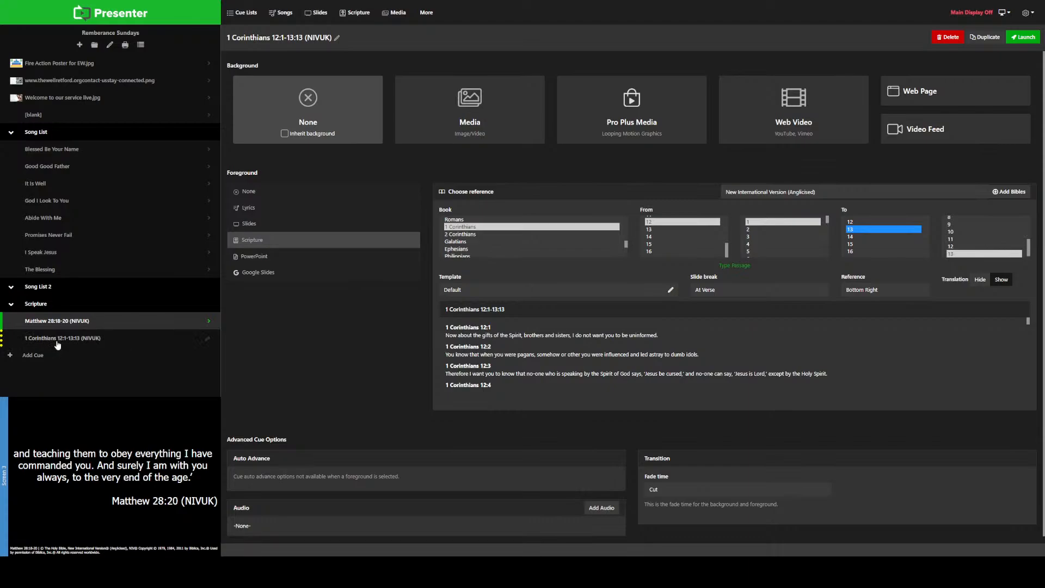
pyautogui.click(968, 254)
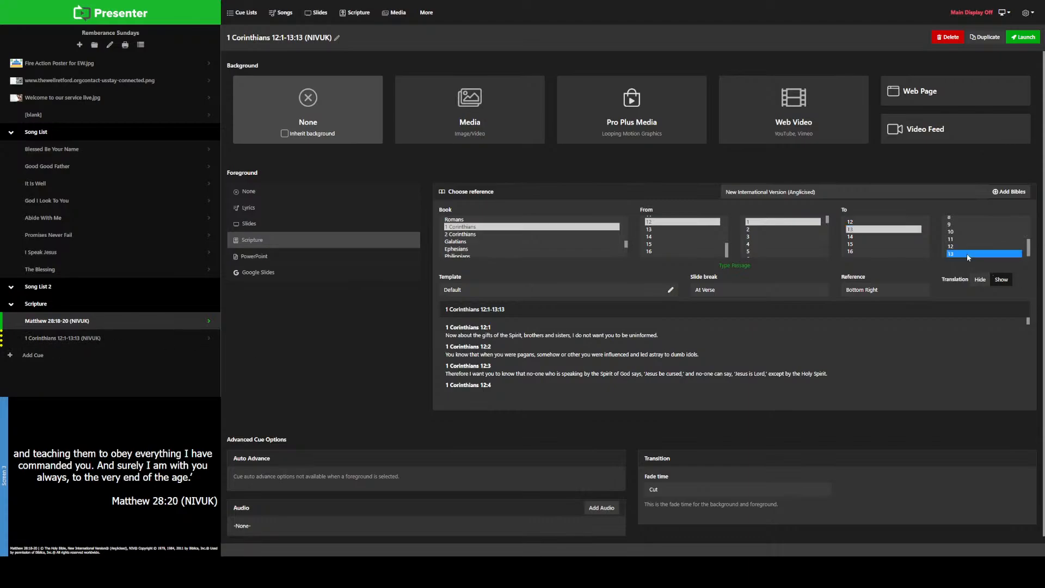
# Step: Show the 1 Corinthians 12:1-13:13 slides and shrink the thumbnails to their smallest size to view all verses together
pyautogui.click(77, 339)
pyautogui.scroll(-3, 577, 309)
pyautogui.scroll(-20, 583, 308)
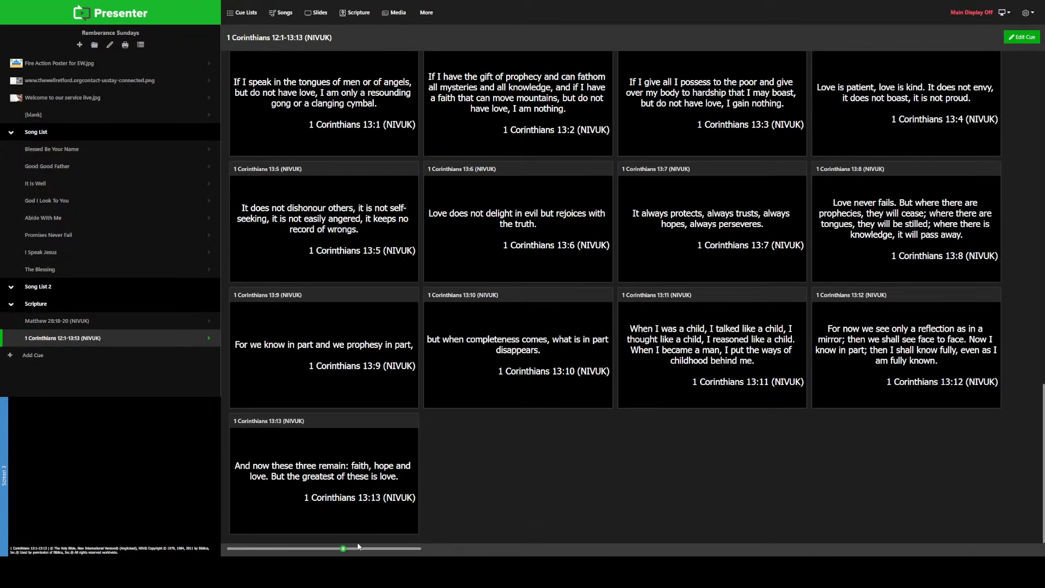
pyautogui.moveTo(344, 551); pyautogui.dragTo(249, 549)
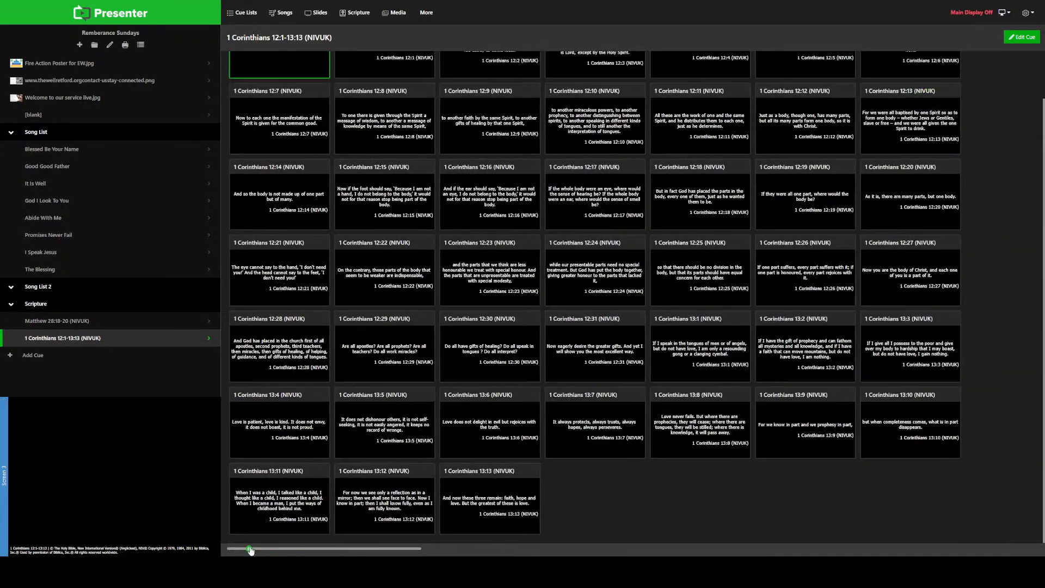
pyautogui.scroll(1, 279, 446)
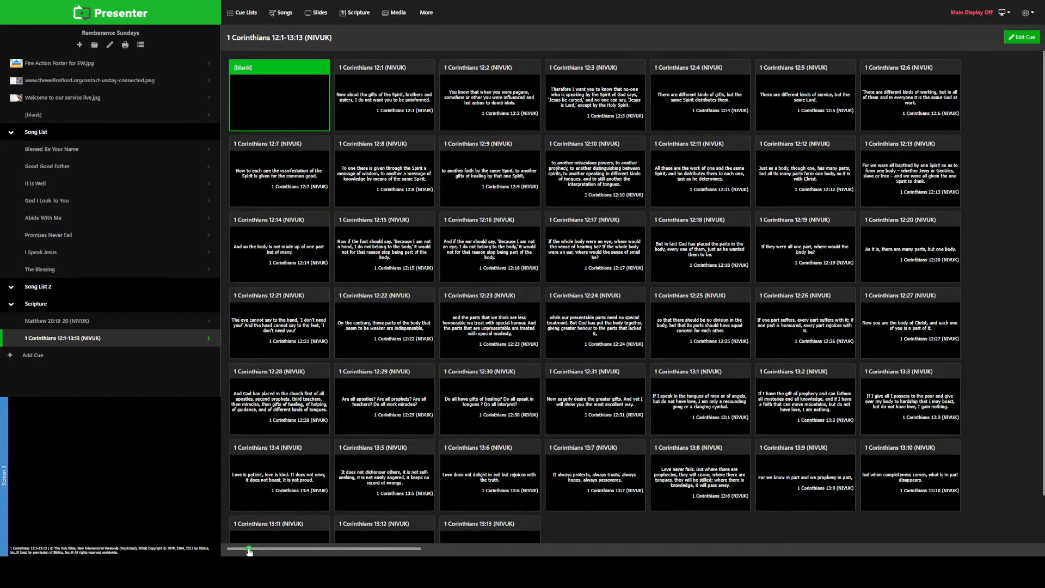
pyautogui.moveTo(249, 549); pyautogui.dragTo(231, 549)
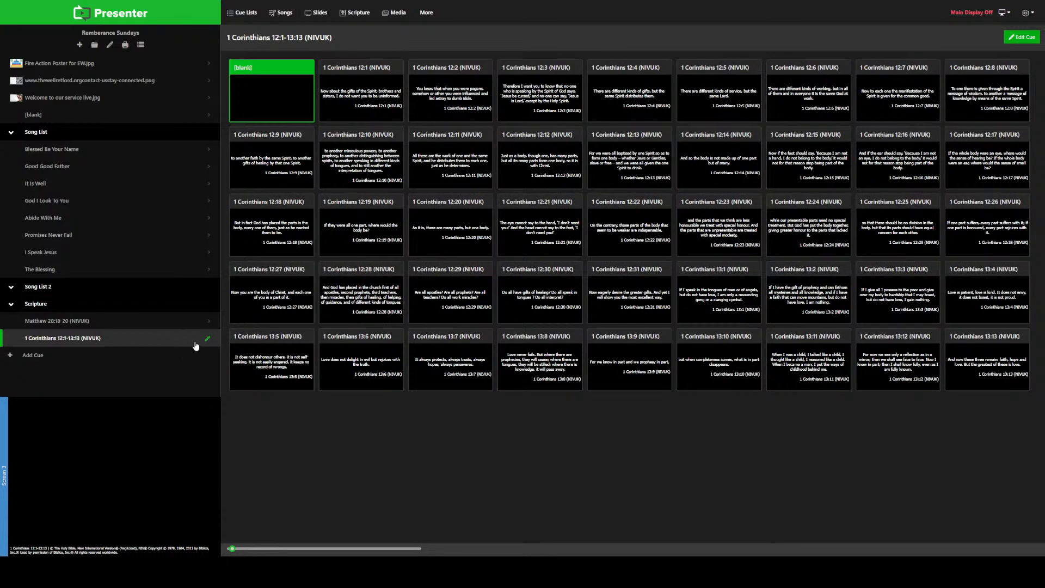
# Step: Delete the 1 Corinthians 12:1-13:13 and Matthew 28:18-20 cues from the Scripture section
pyautogui.rightClick(168, 342)
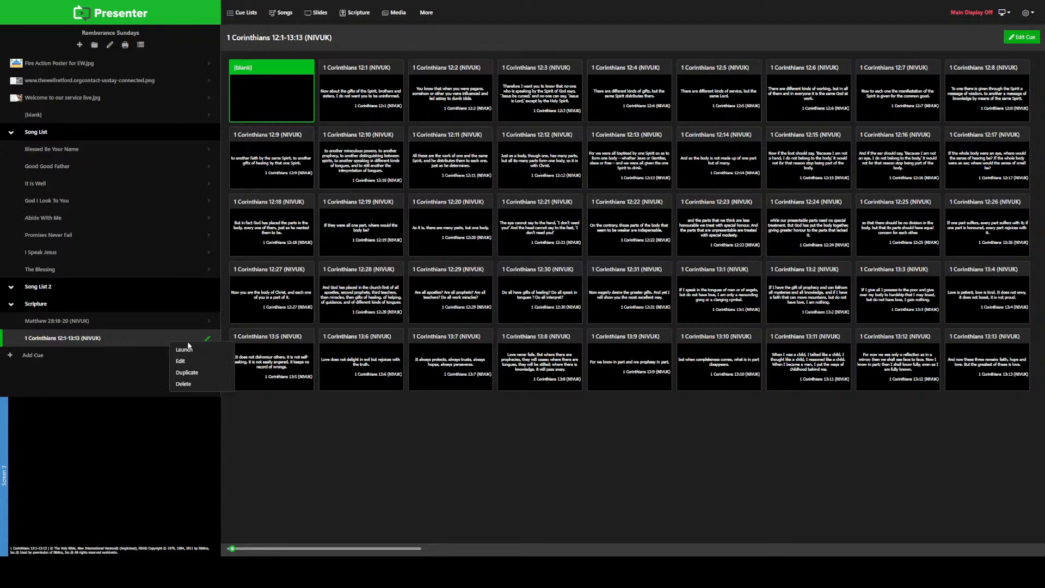
pyautogui.click(185, 385)
pyautogui.rightClick(157, 322)
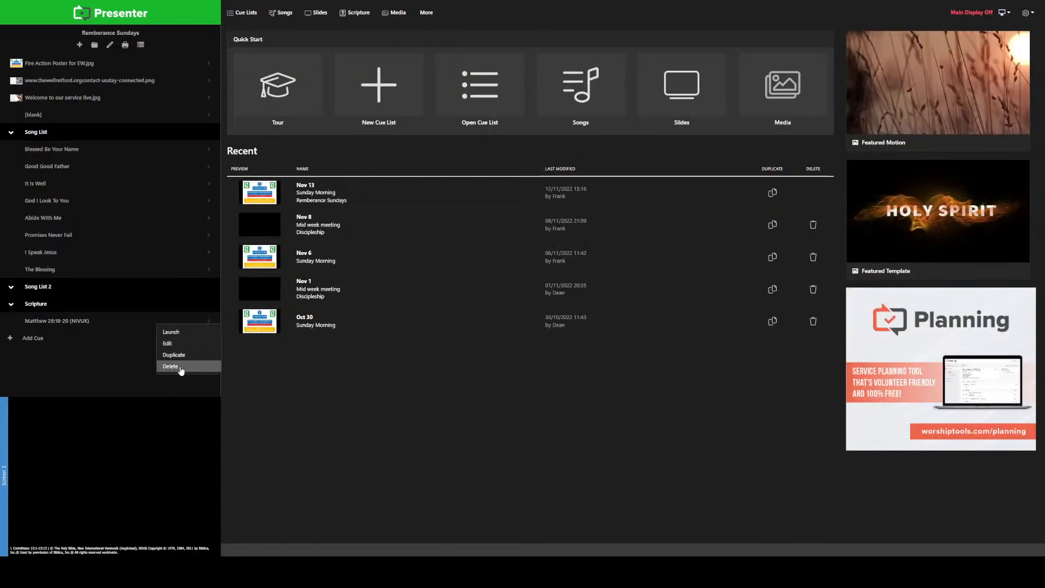
pyautogui.click(181, 367)
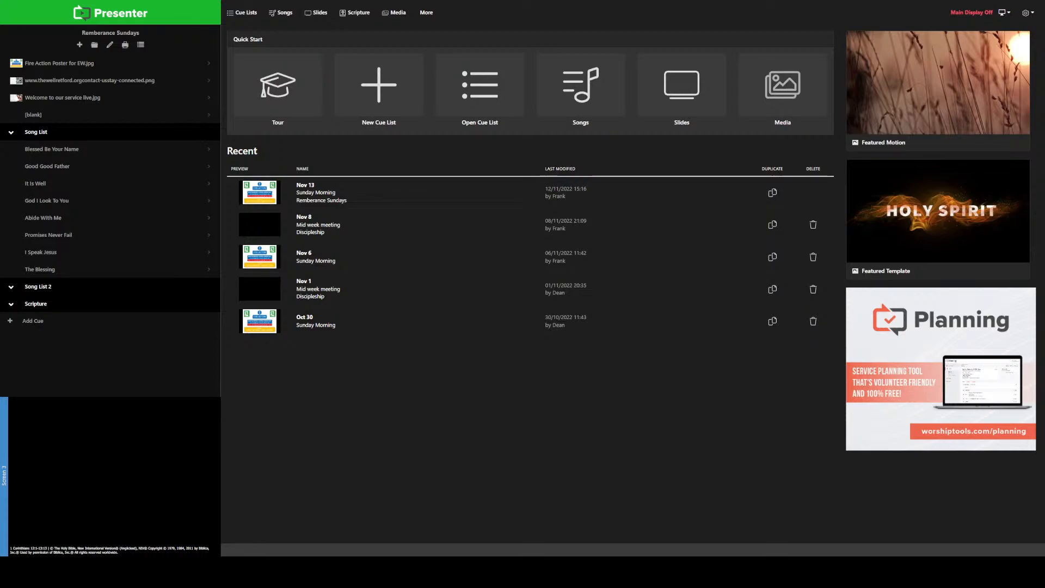
# Step: Add a cue under Scripture with a PowerPoint foreground using An Authentic Hope.pptx, leaving Pro Plus media out of the library filter
pyautogui.click(207, 321)
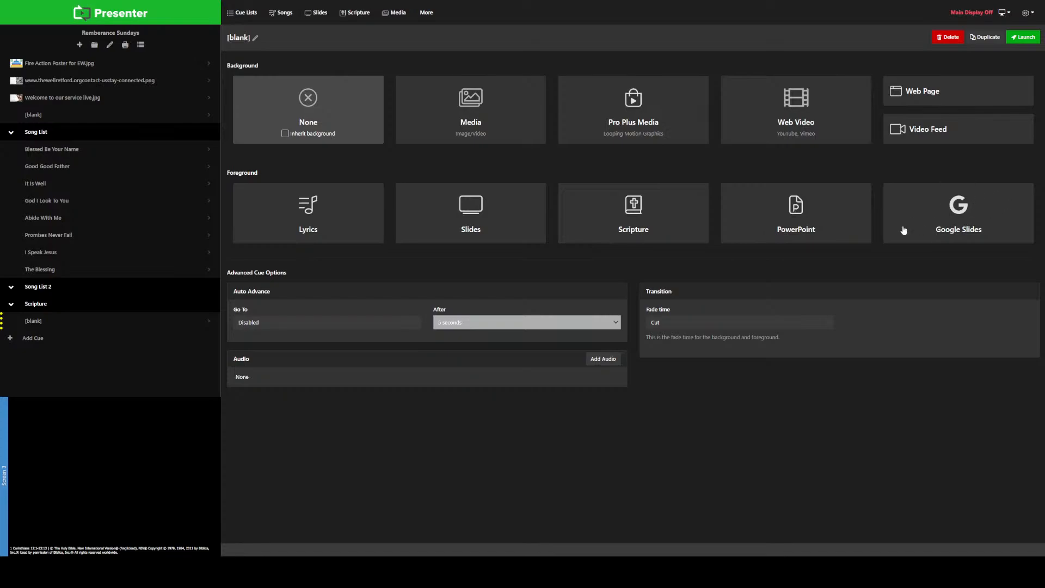
pyautogui.click(798, 219)
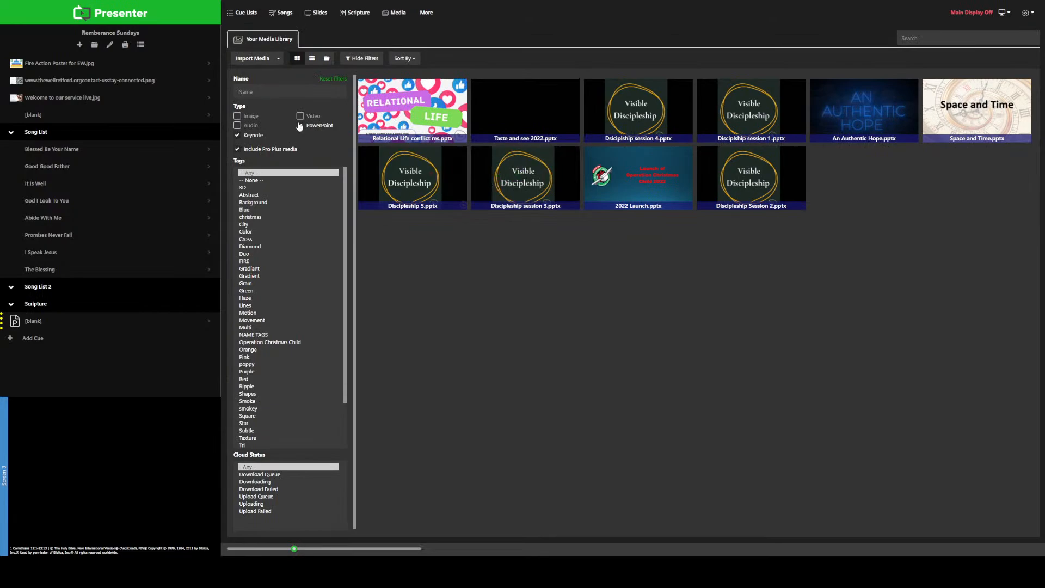
pyautogui.click(238, 149)
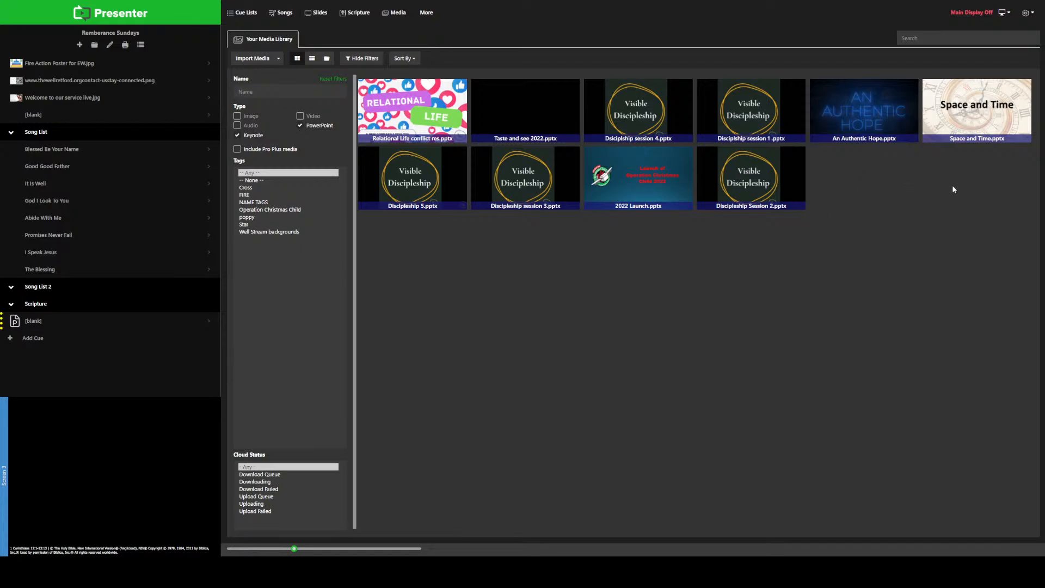
pyautogui.moveTo(894, 112)
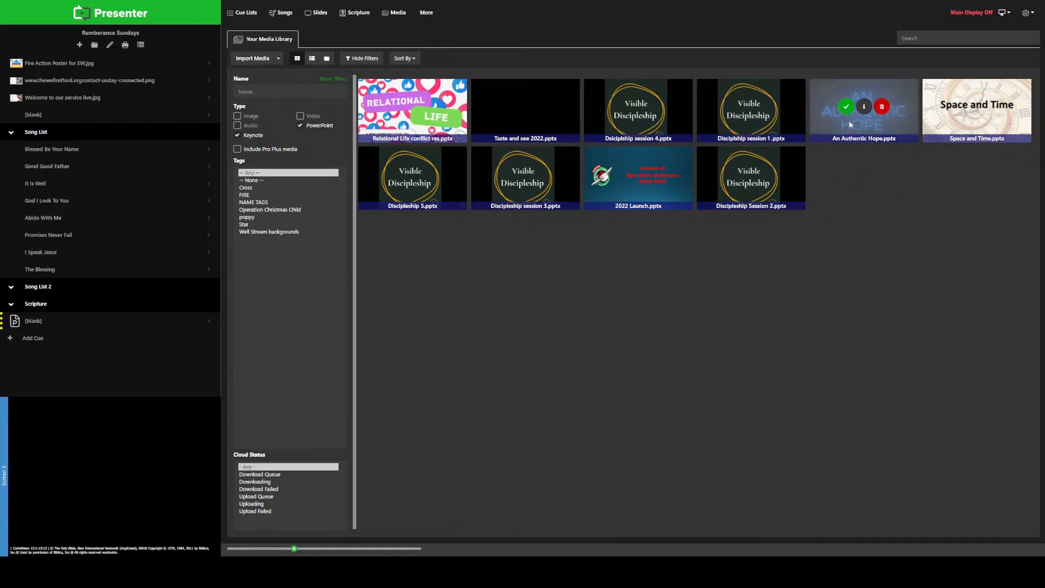
pyautogui.click(845, 106)
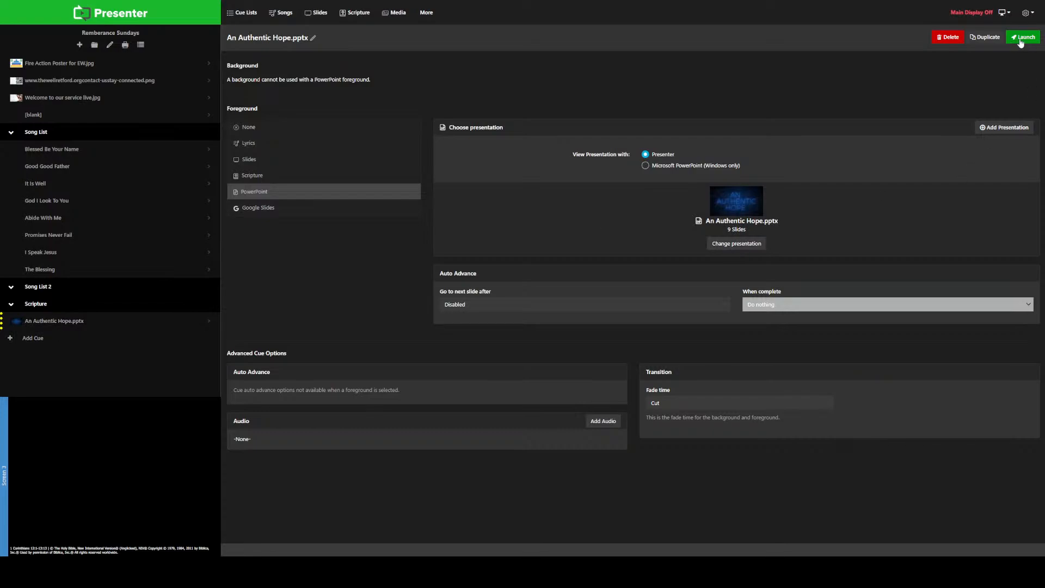
# Step: Launch the An Authentic Hope.pptx cue and display its slides in turn through slide 9
pyautogui.click(77, 325)
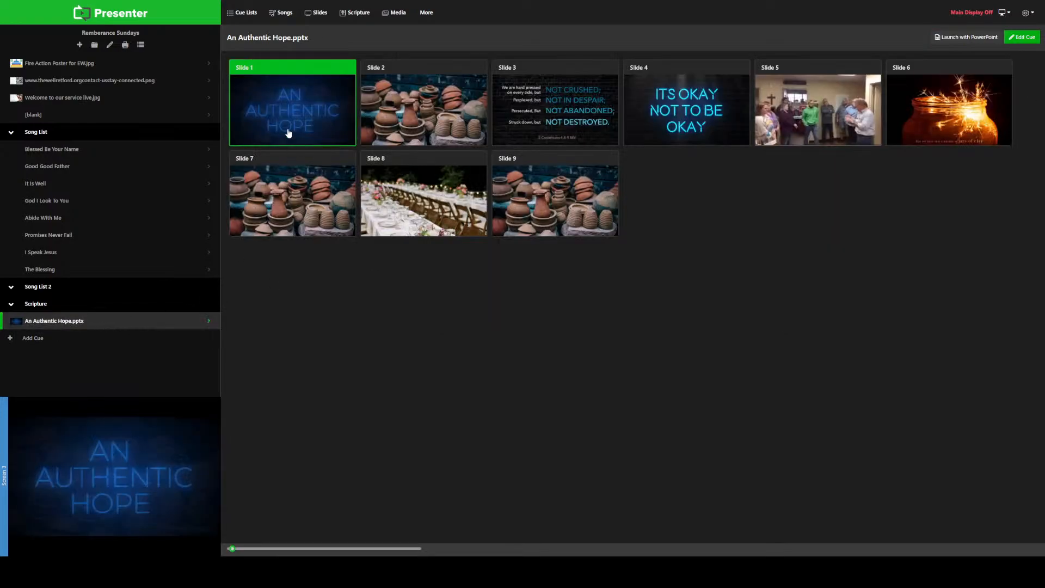
pyautogui.click(420, 116)
pyautogui.click(559, 110)
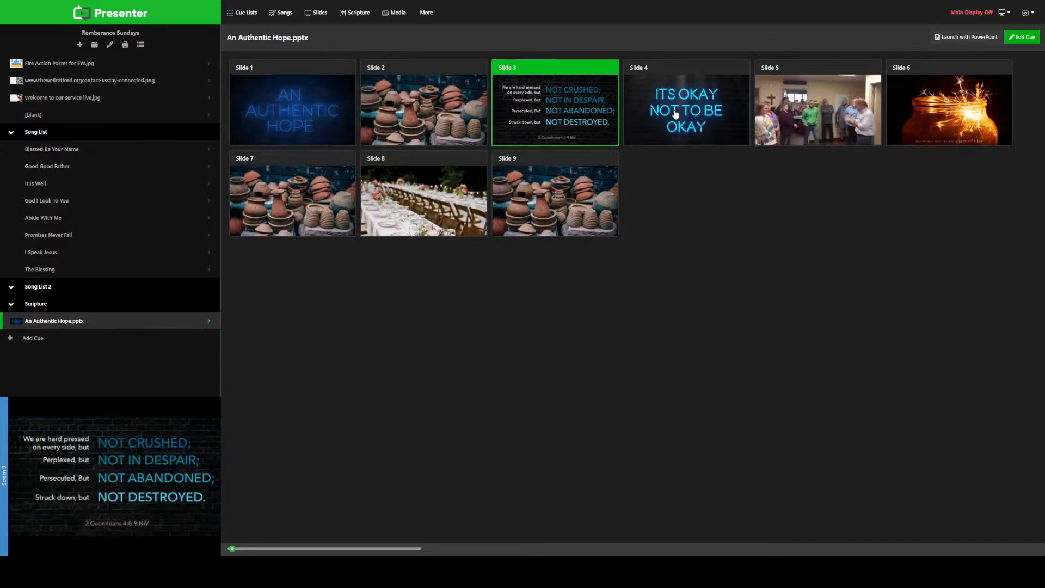
pyautogui.click(675, 113)
pyautogui.click(833, 115)
pyautogui.click(951, 111)
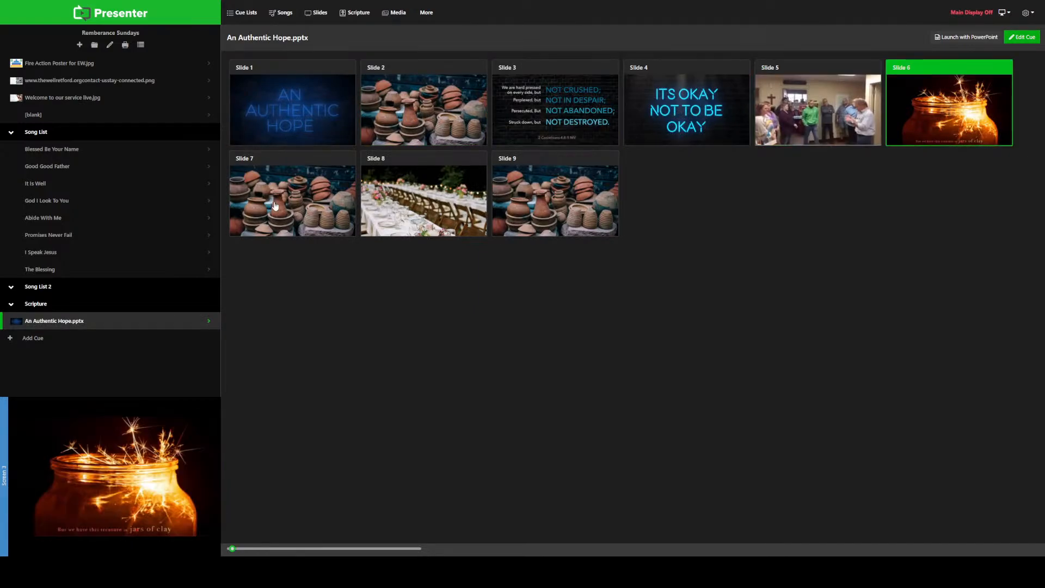
pyautogui.click(275, 205)
pyautogui.click(400, 210)
pyautogui.click(561, 203)
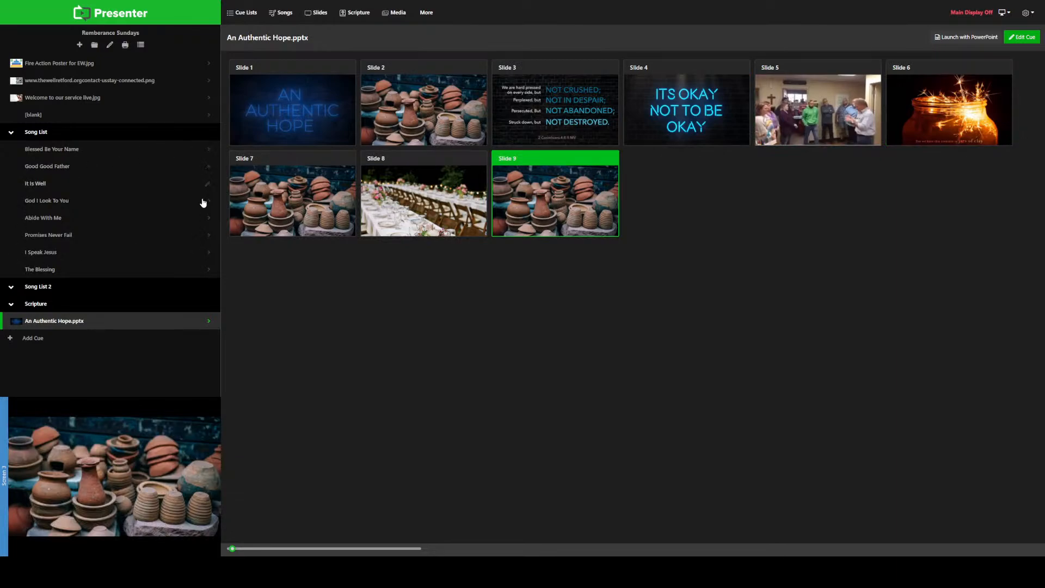
# Step: Delete the An Authentic Hope.pptx cue from the cue list
pyautogui.rightClick(81, 324)
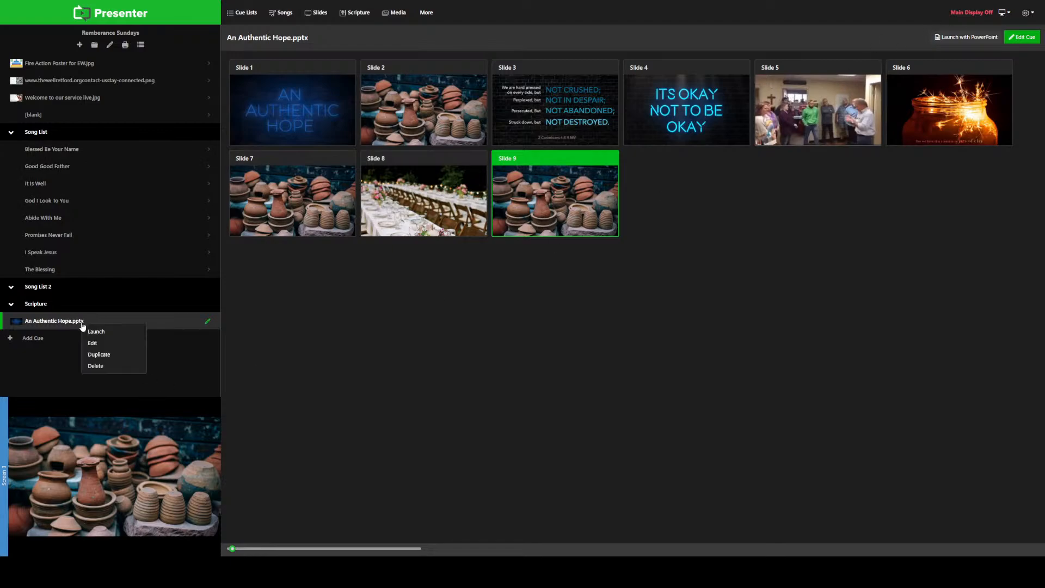
pyautogui.click(96, 370)
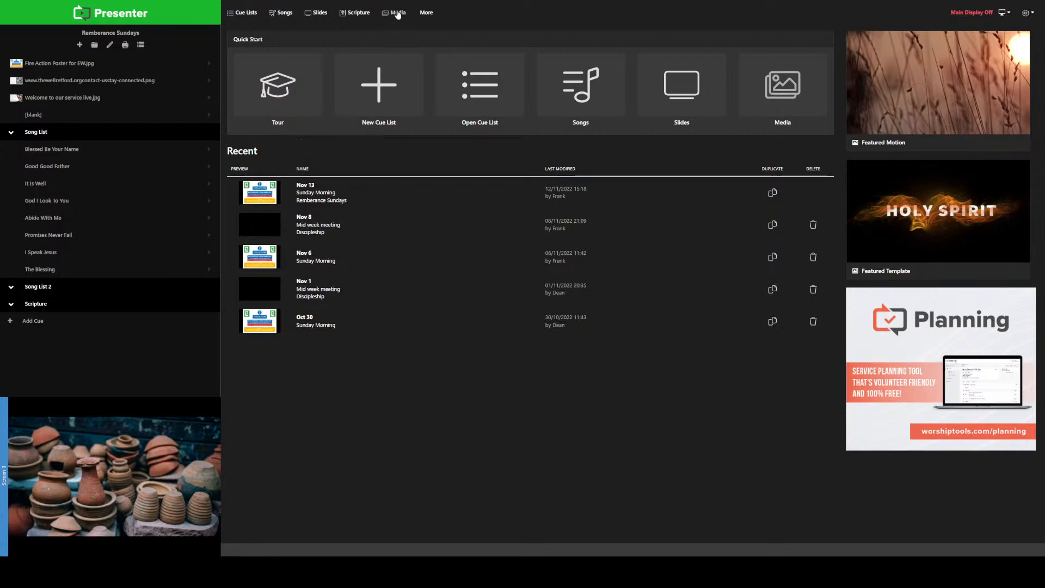
# Step: Import sunset-field-poppy-sun-priroda.jpg into the media library with the new tag "Remembrance Sunday"
pyautogui.click(398, 13)
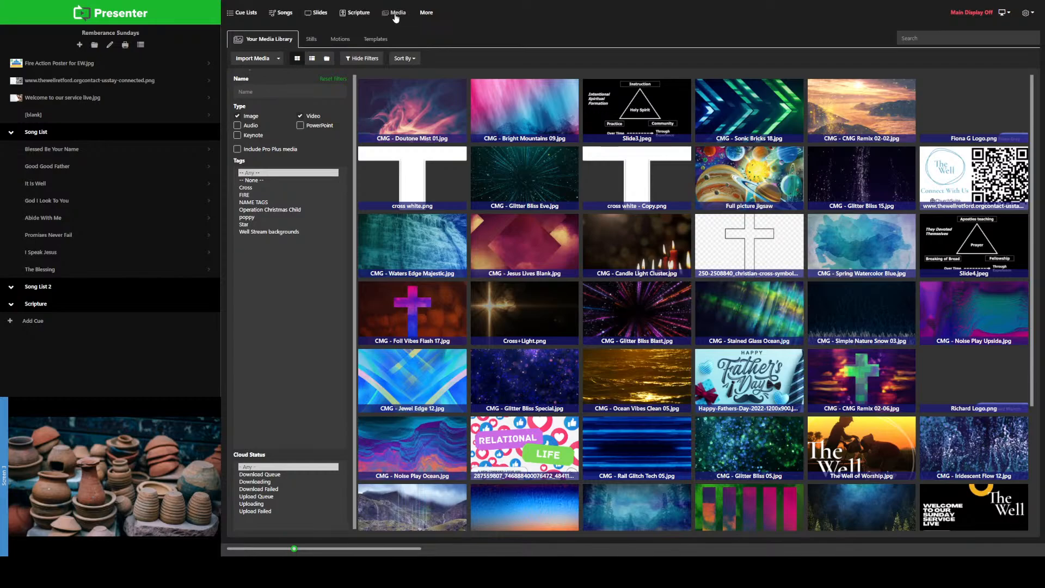
pyautogui.click(278, 59)
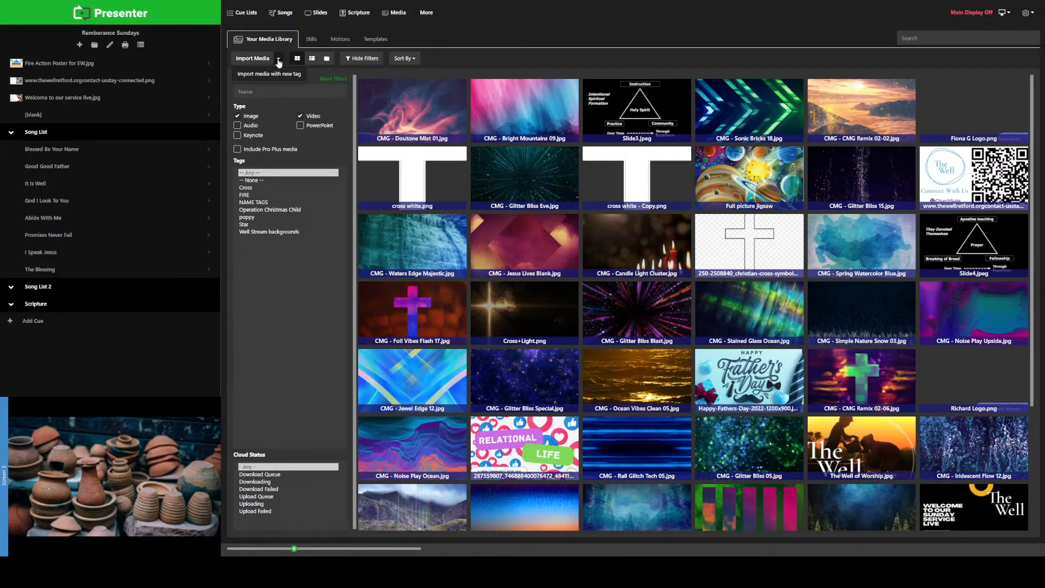
pyautogui.click(255, 76)
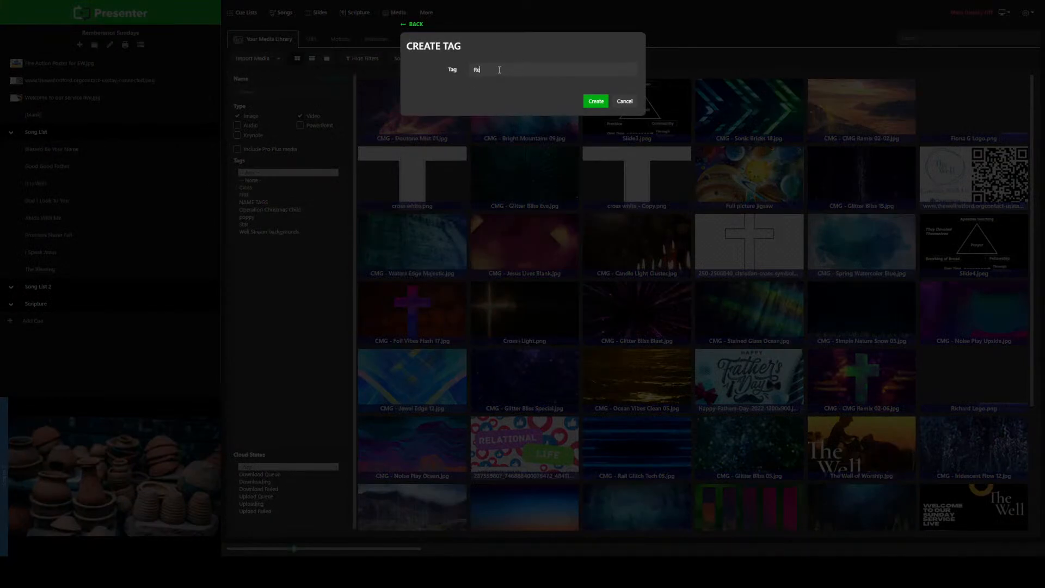
pyautogui.write('Rememberance Sundays')
pyautogui.press('BackSpace')
pyautogui.doubleClick(505, 70)
pyautogui.write('Remembrance')
pyautogui.press('Return')
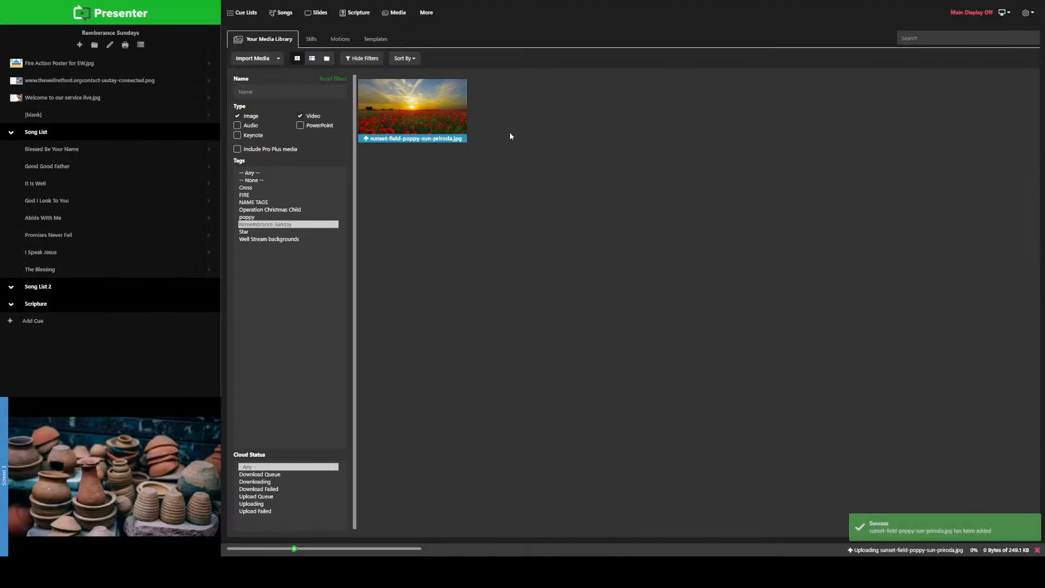
# Step: Check the name, tags and file details of the imported poppy field image and save them
pyautogui.moveTo(442, 120)
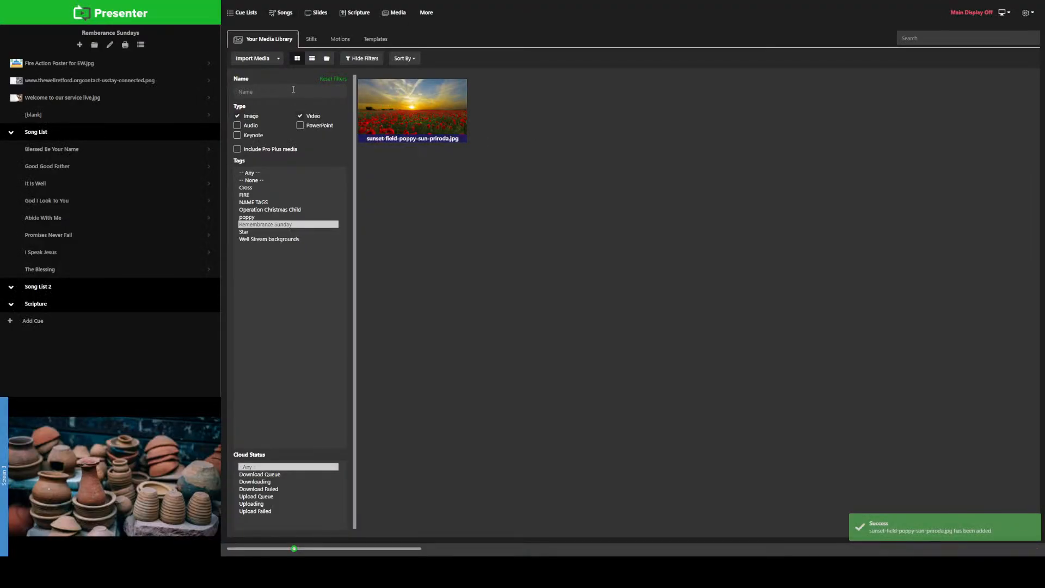
pyautogui.click(413, 103)
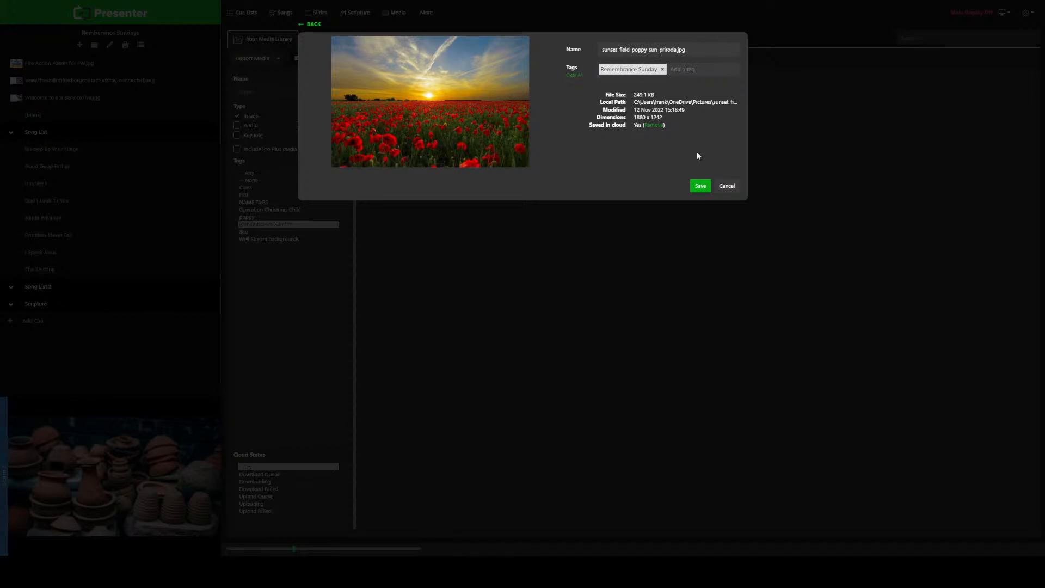
pyautogui.click(699, 187)
# Step: Add the poppy field image to the cue list, move it below Welcome to our service live.jpg and display it
pyautogui.moveTo(381, 120)
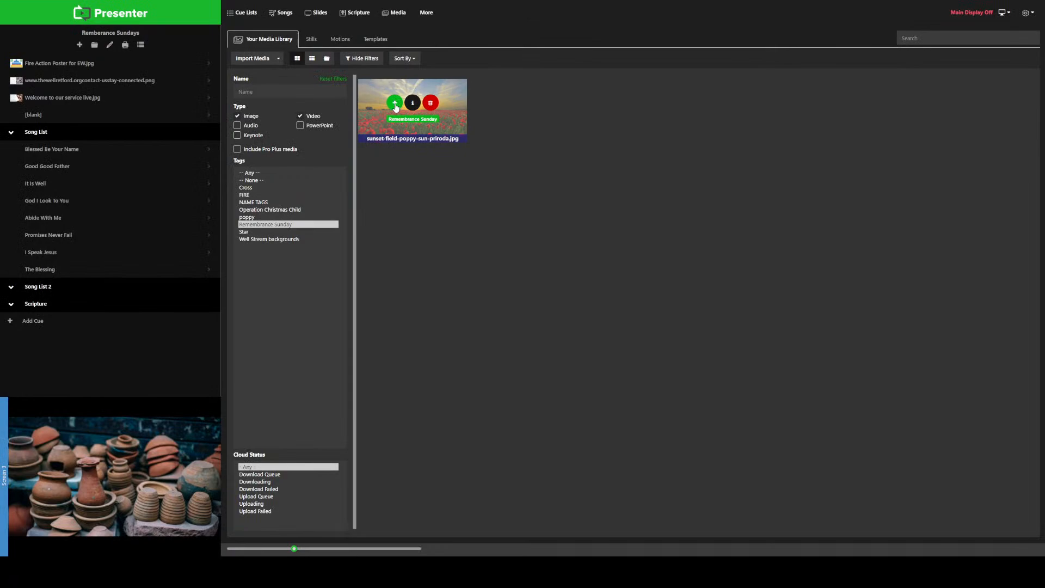
pyautogui.click(394, 104)
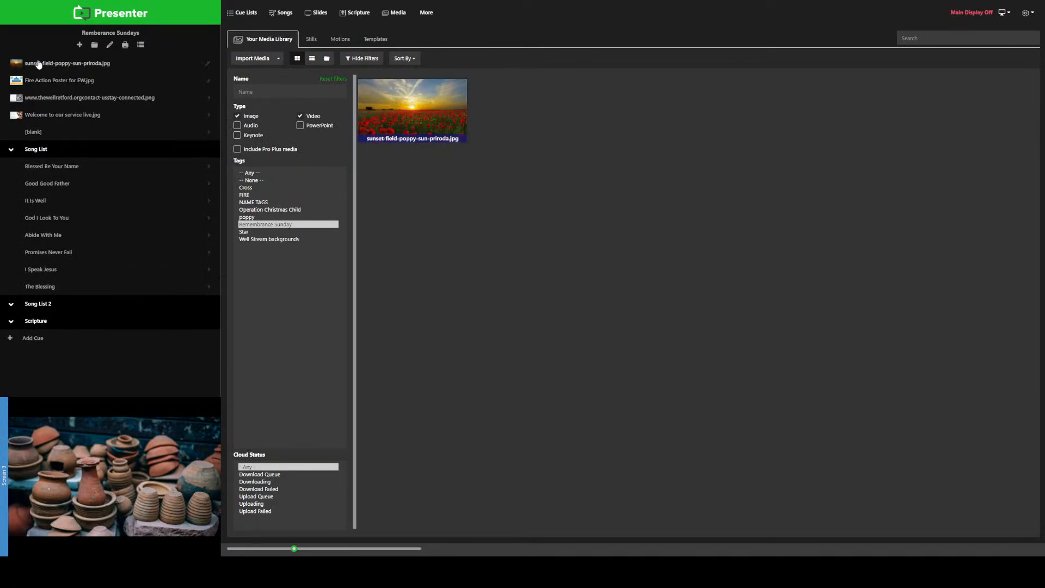
pyautogui.moveTo(38, 64); pyautogui.dragTo(46, 121)
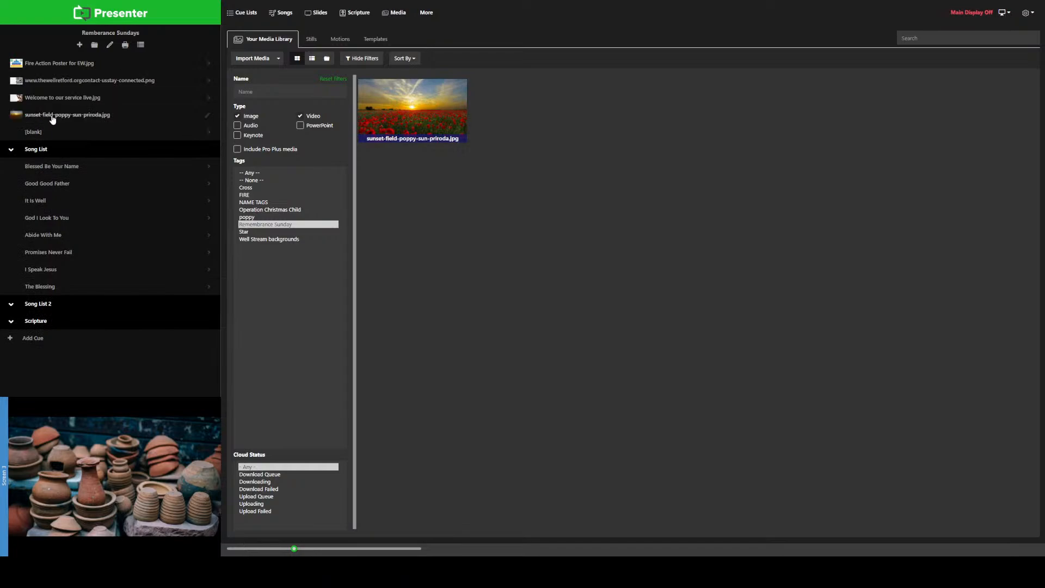
pyautogui.click(53, 119)
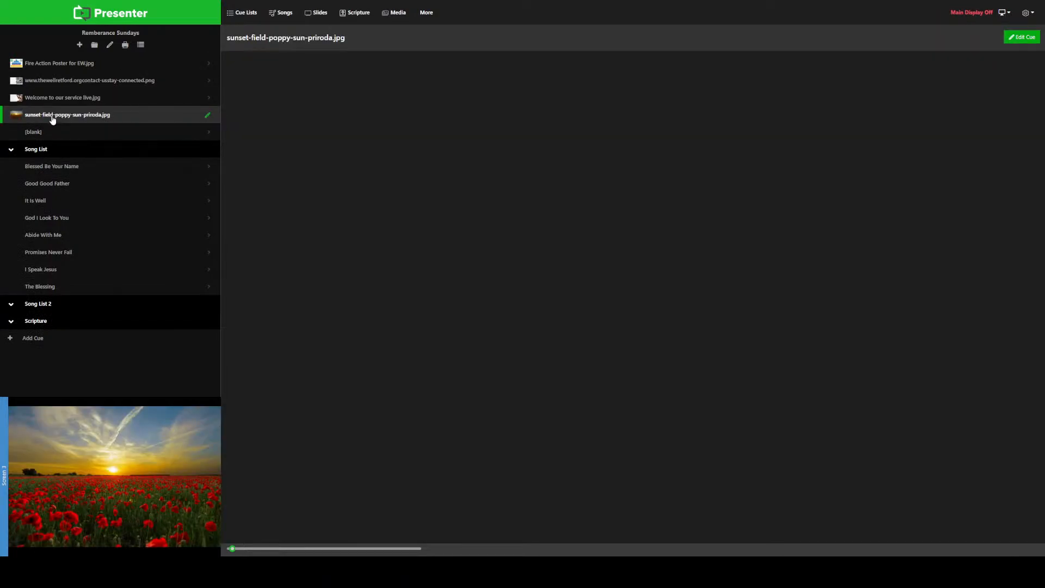